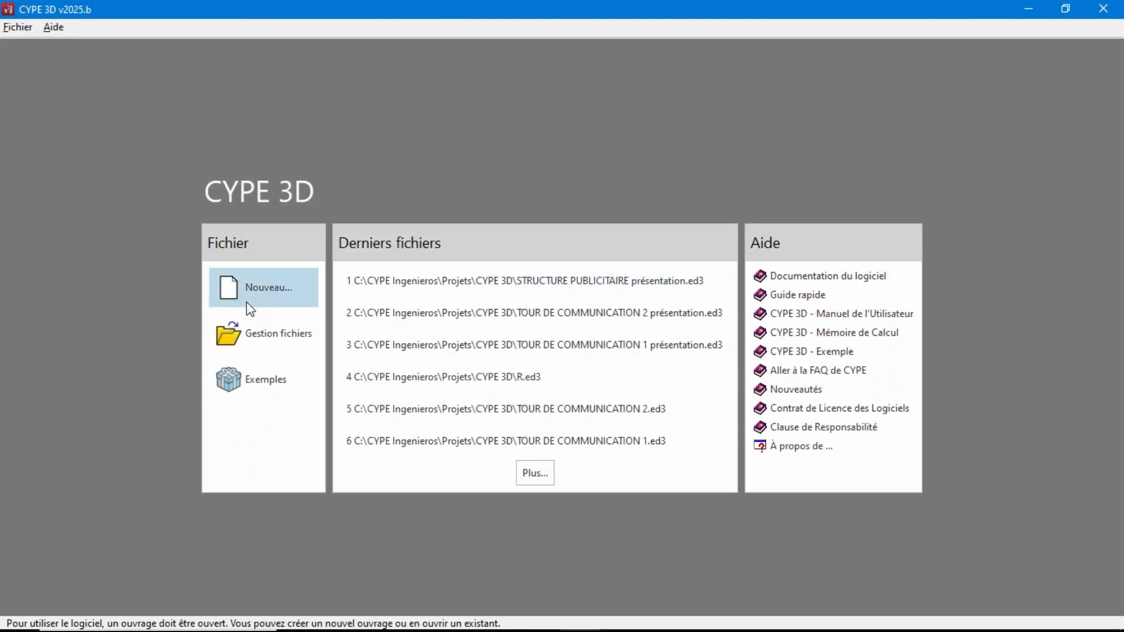
# Step: Open the existing project "STRUCTURE PUBLICITAIRE présentation" from the CYPE 3D projects folder
pyautogui.click(267, 335)
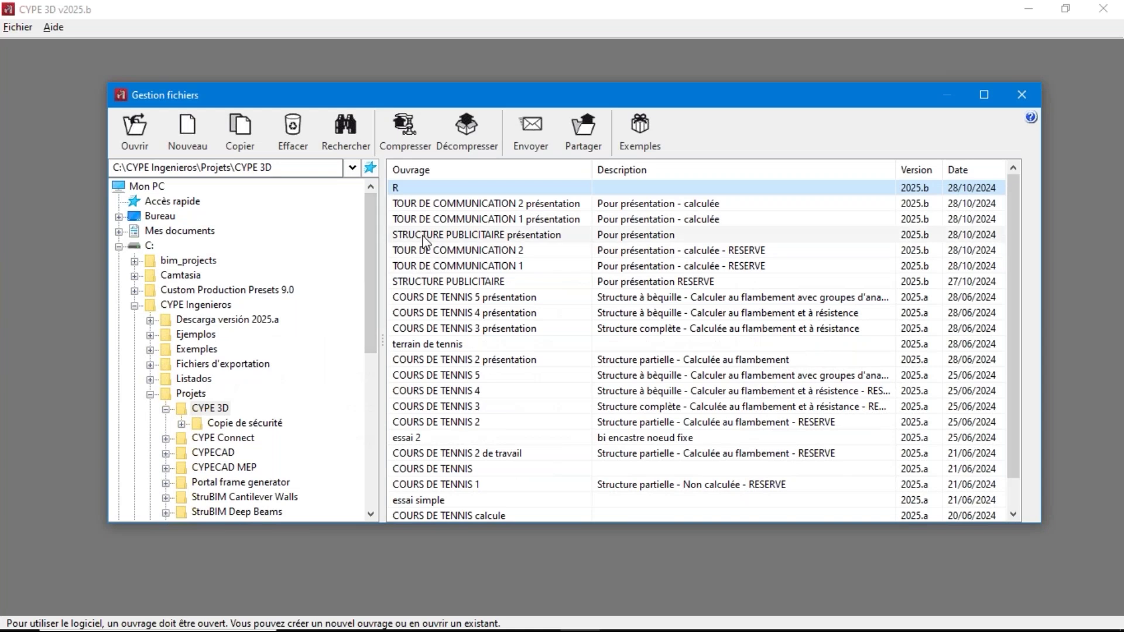
pyautogui.doubleClick(423, 236)
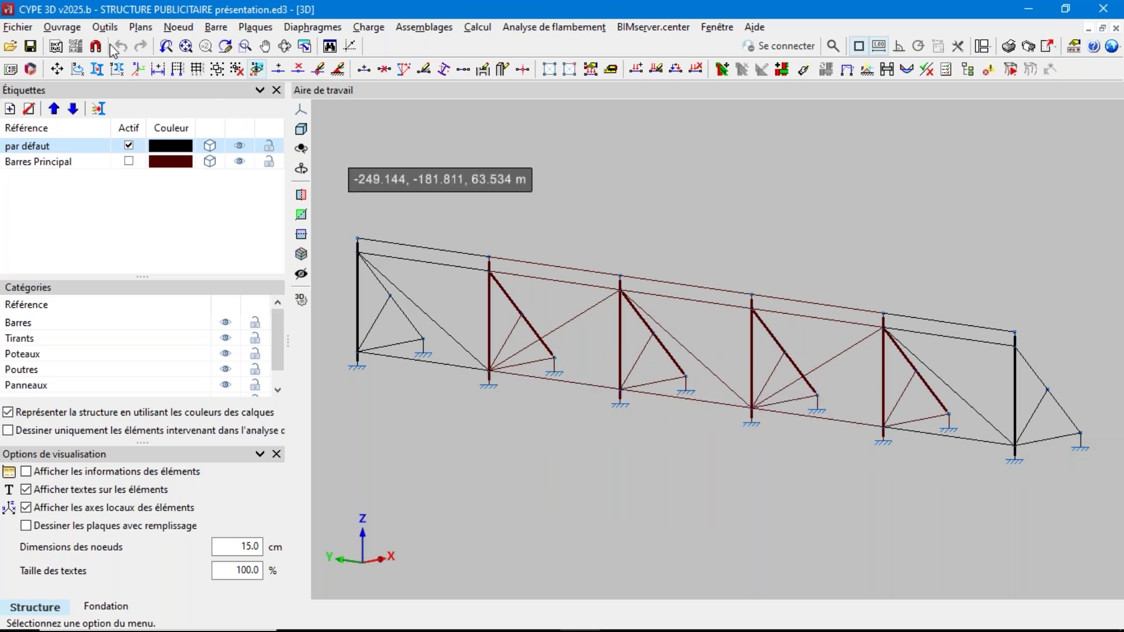
# Step: Show the structure's generic dimensions (Cotation générique) and inspect them along its length, depth and height
pyautogui.click(143, 32)
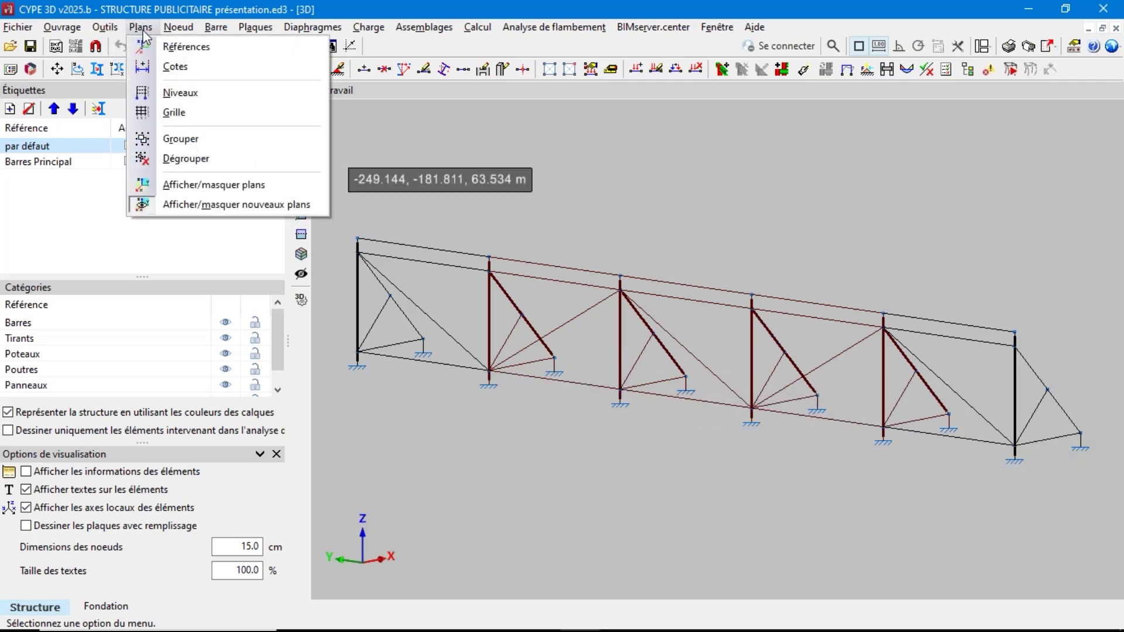
pyautogui.click(174, 67)
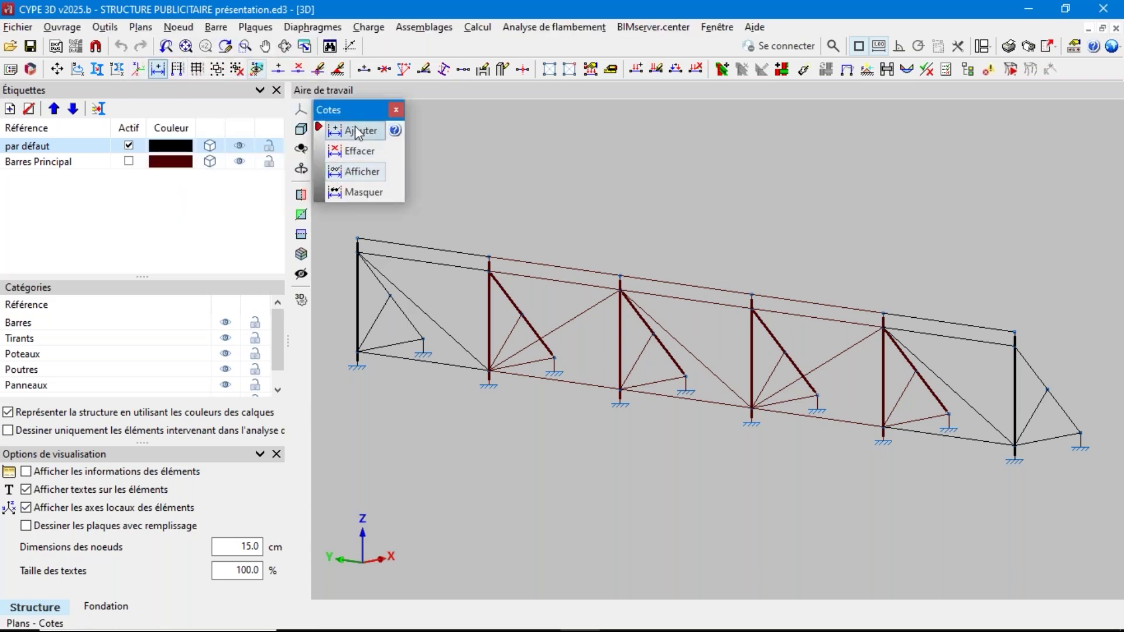
pyautogui.click(363, 179)
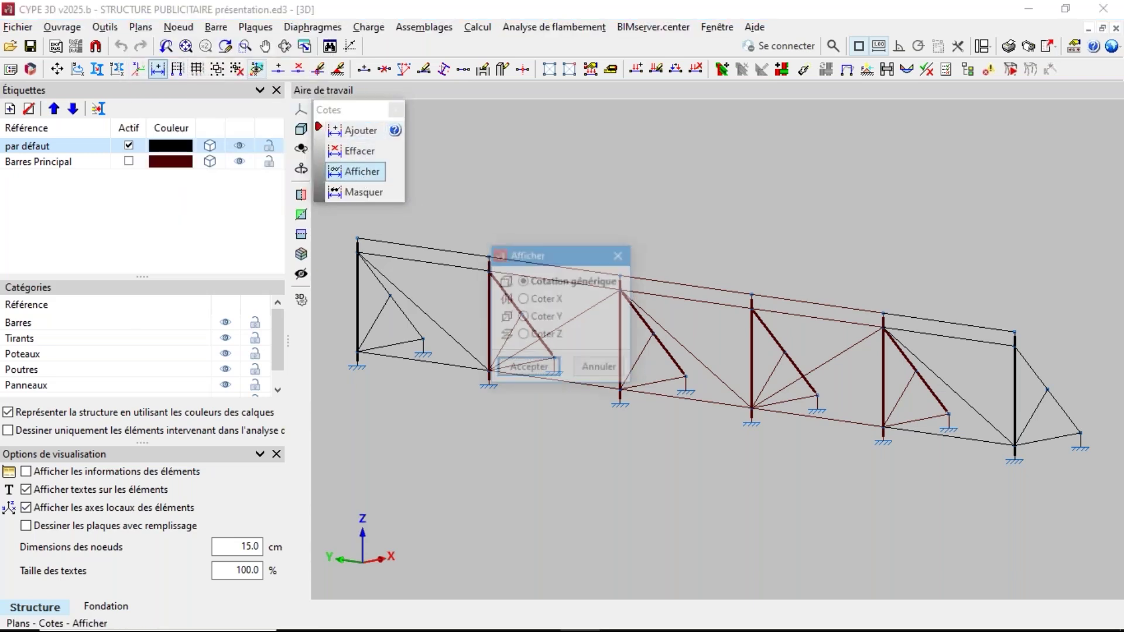
pyautogui.click(527, 370)
pyautogui.scroll(5, 1116, 392)
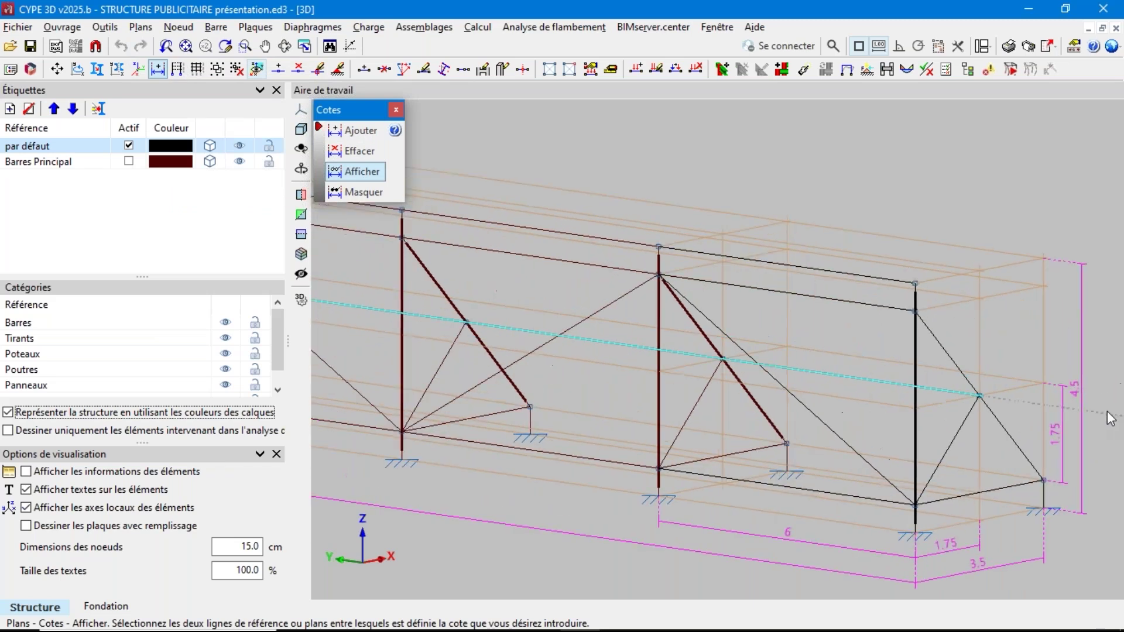
pyautogui.scroll(-2, 1035, 370)
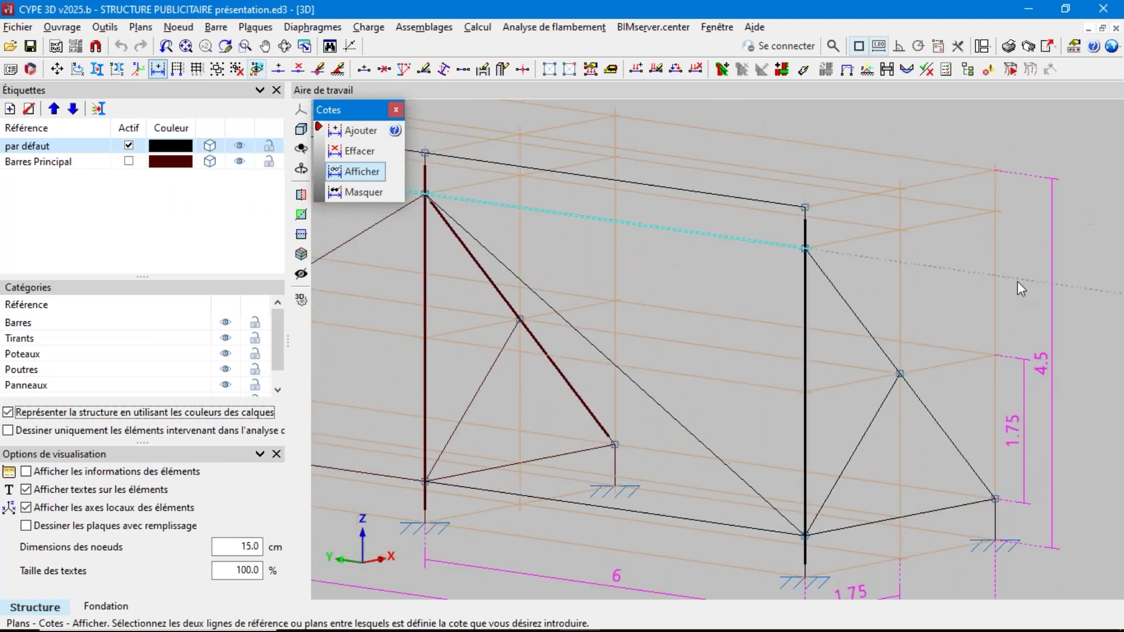
pyautogui.scroll(-1, 1018, 251)
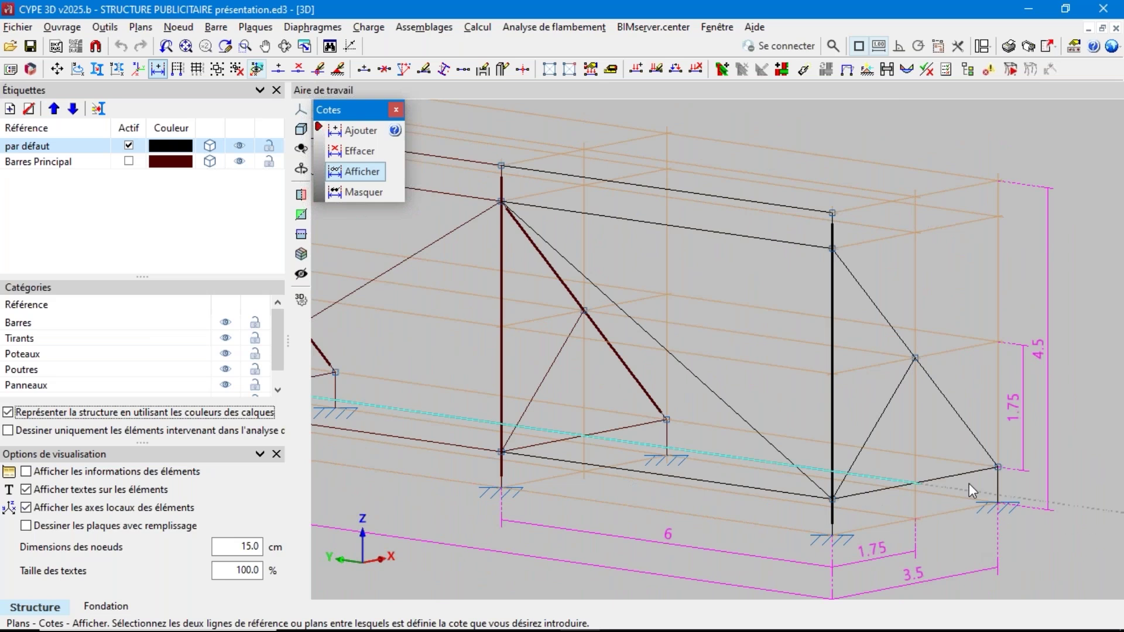
pyautogui.scroll(-3, 969, 483)
pyautogui.scroll(4, 452, 508)
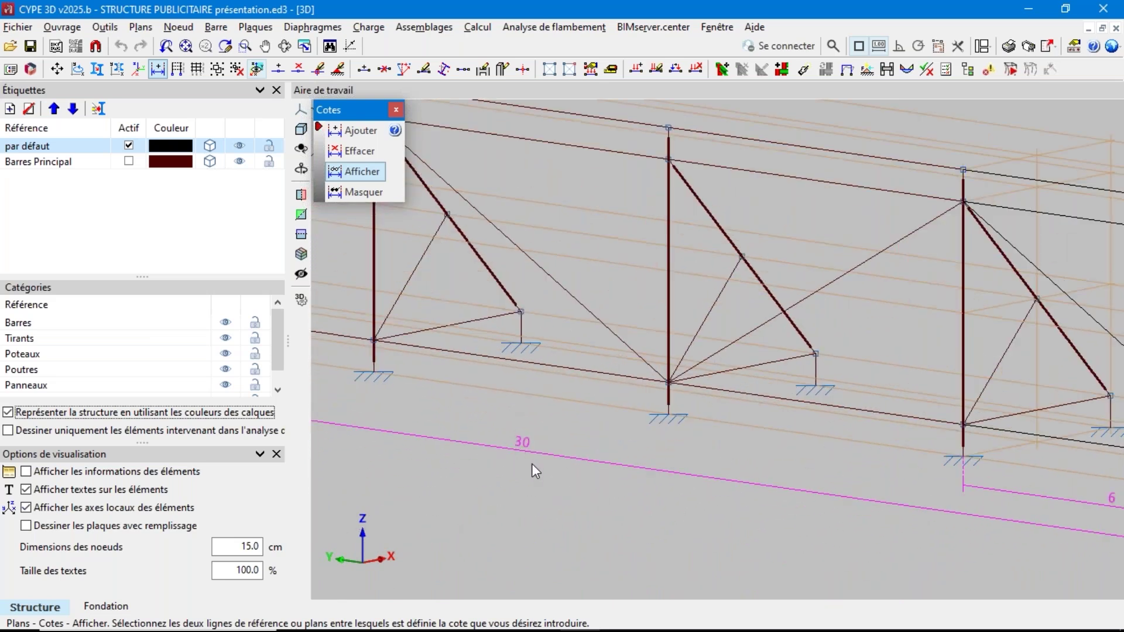
pyautogui.scroll(-3, 532, 463)
pyautogui.scroll(-1, 784, 444)
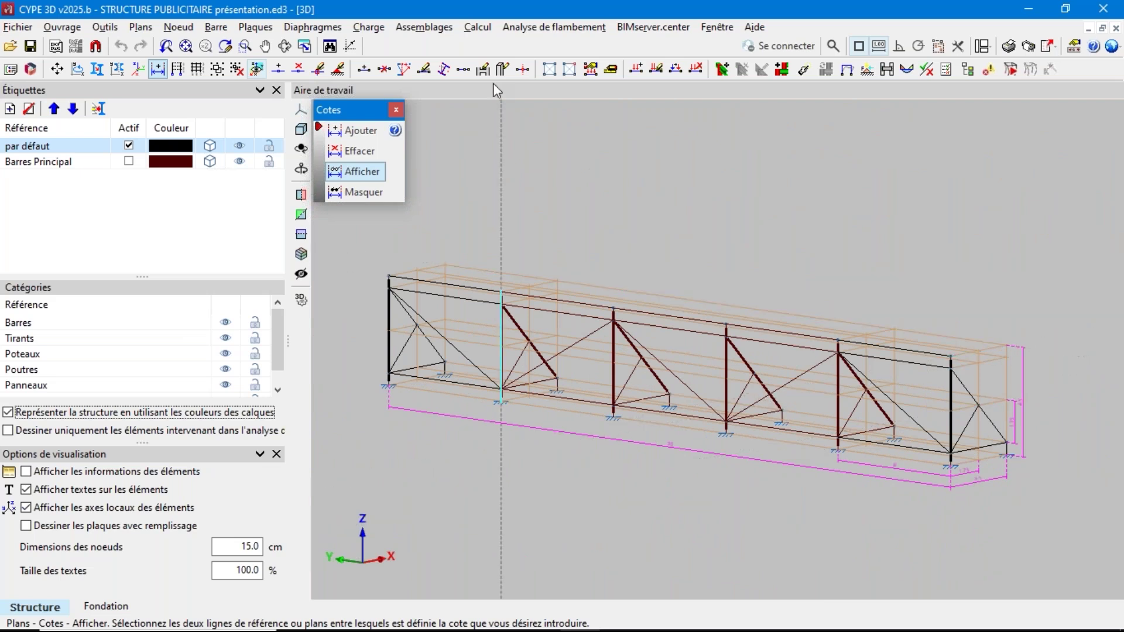
# Step: Review the uniform loads on the sign panel and display the grouping of the structure's bars
pyautogui.click(367, 28)
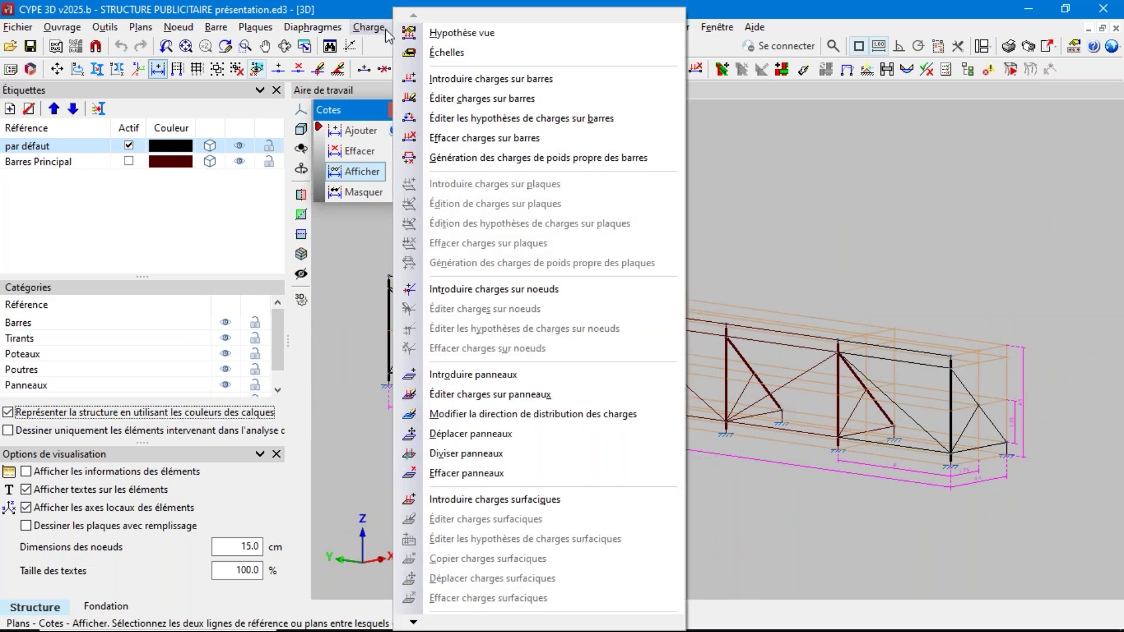
pyautogui.click(471, 395)
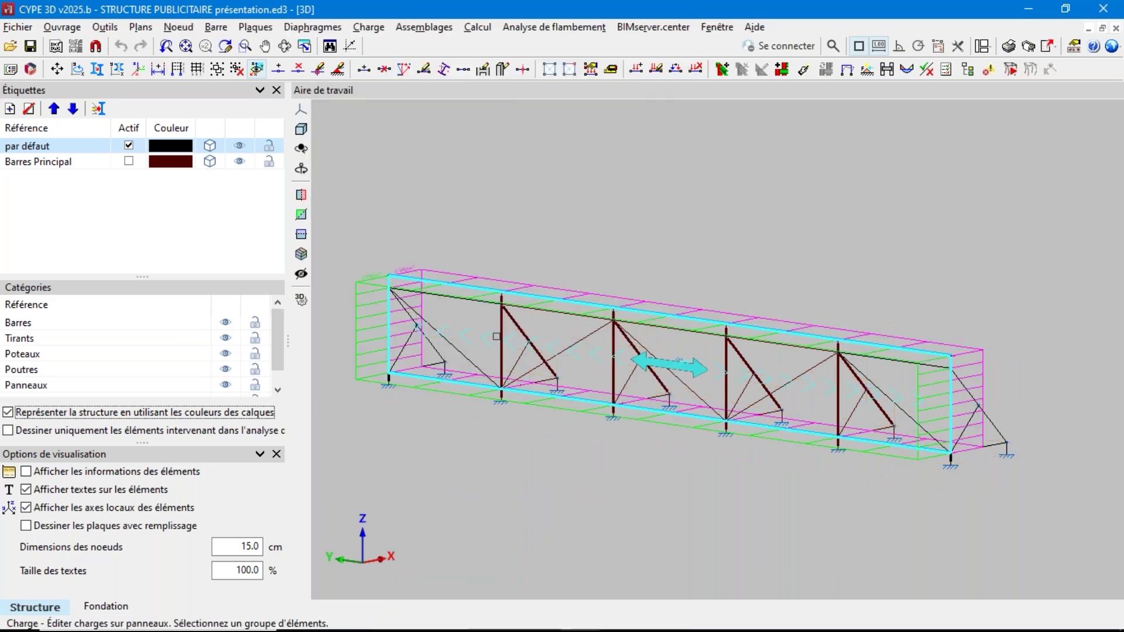
pyautogui.click(532, 295)
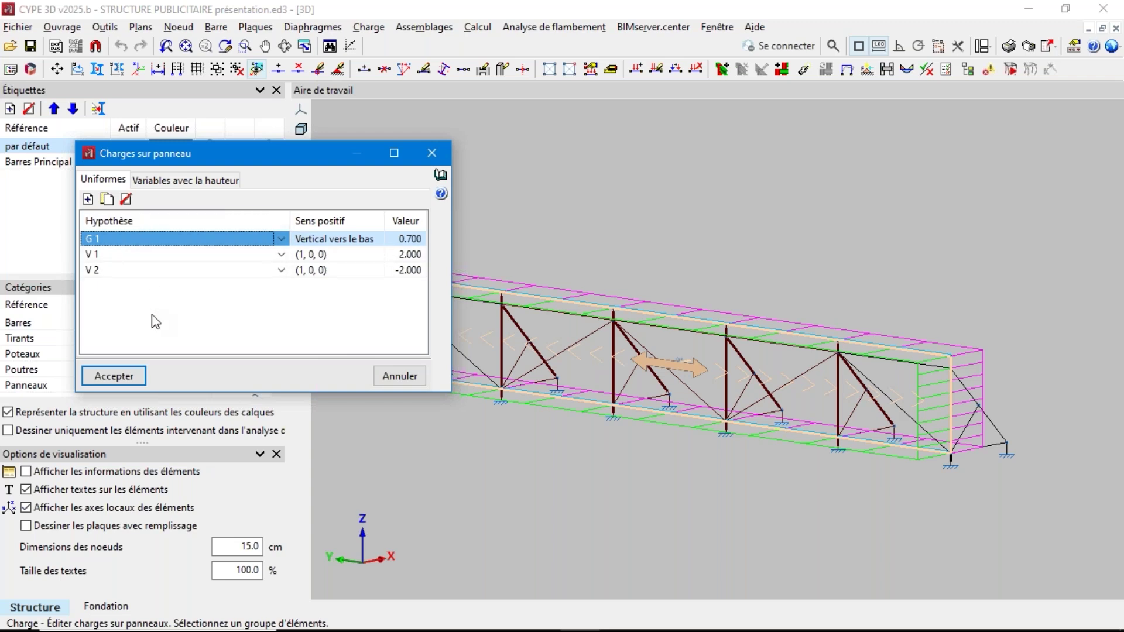
pyautogui.click(128, 376)
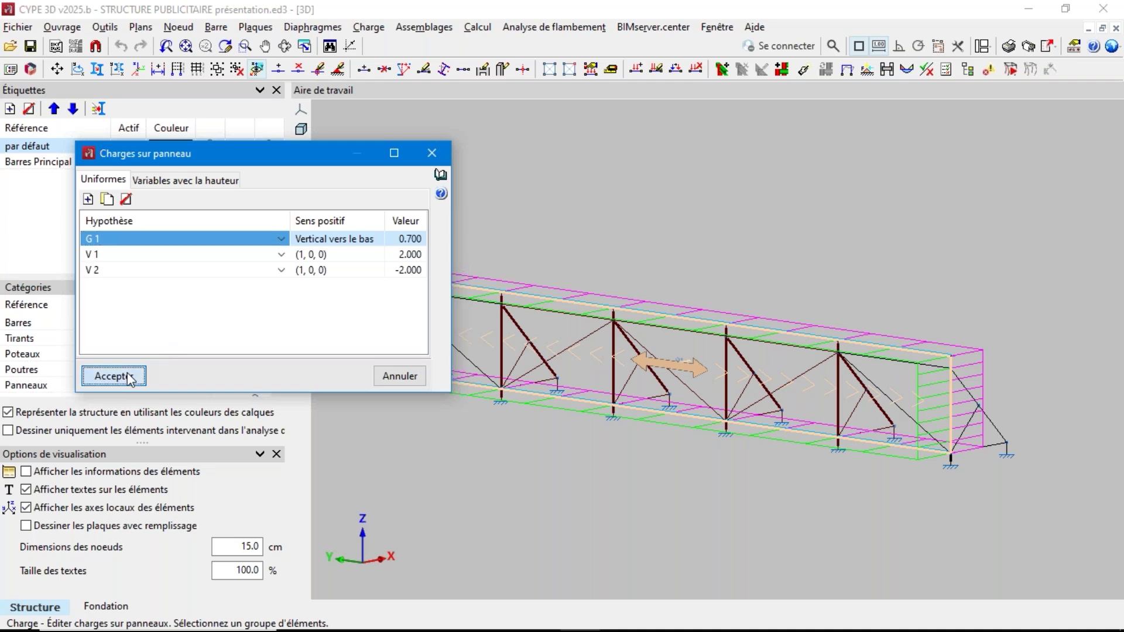
pyautogui.click(216, 27)
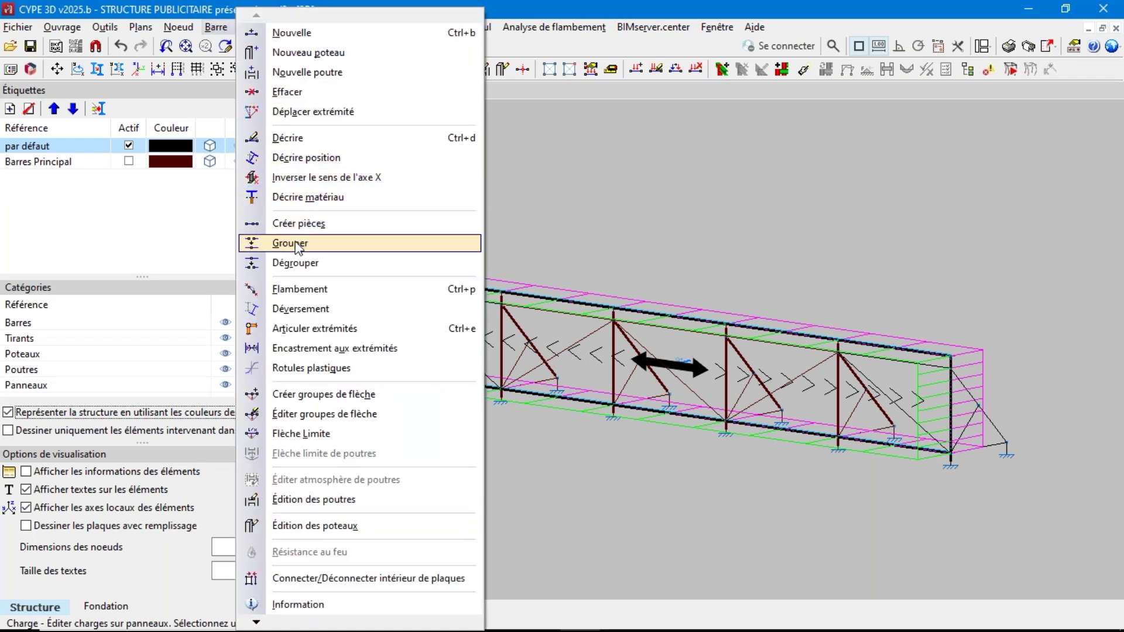
pyautogui.click(292, 243)
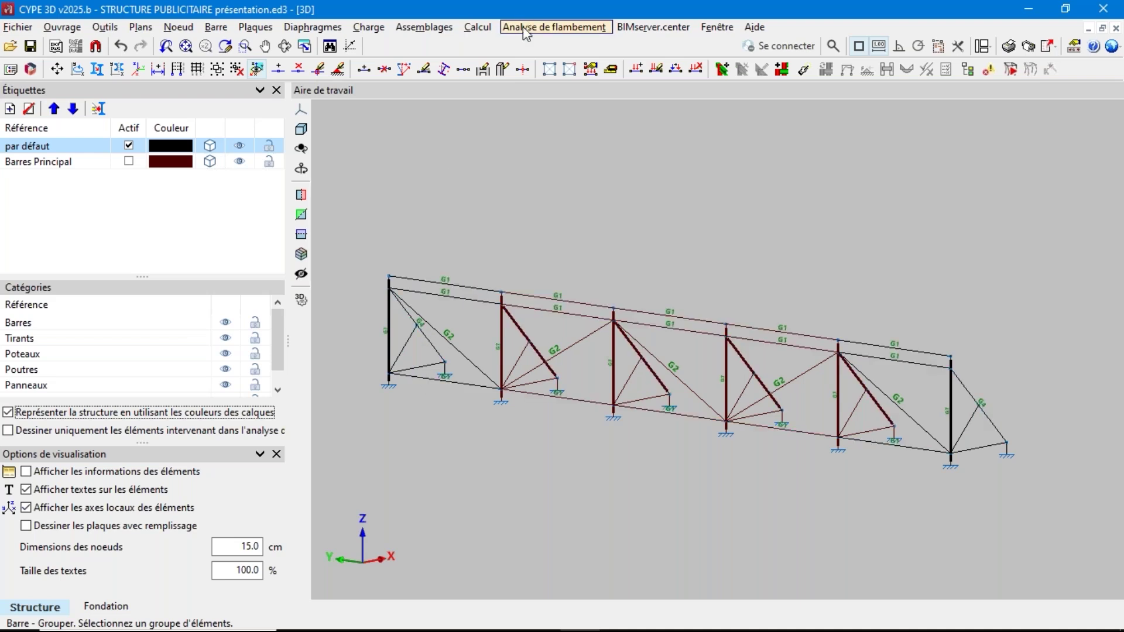
# Step: Create a 2D window titled "Appuis" on the base plane defined by three support nodes
pyautogui.click(728, 30)
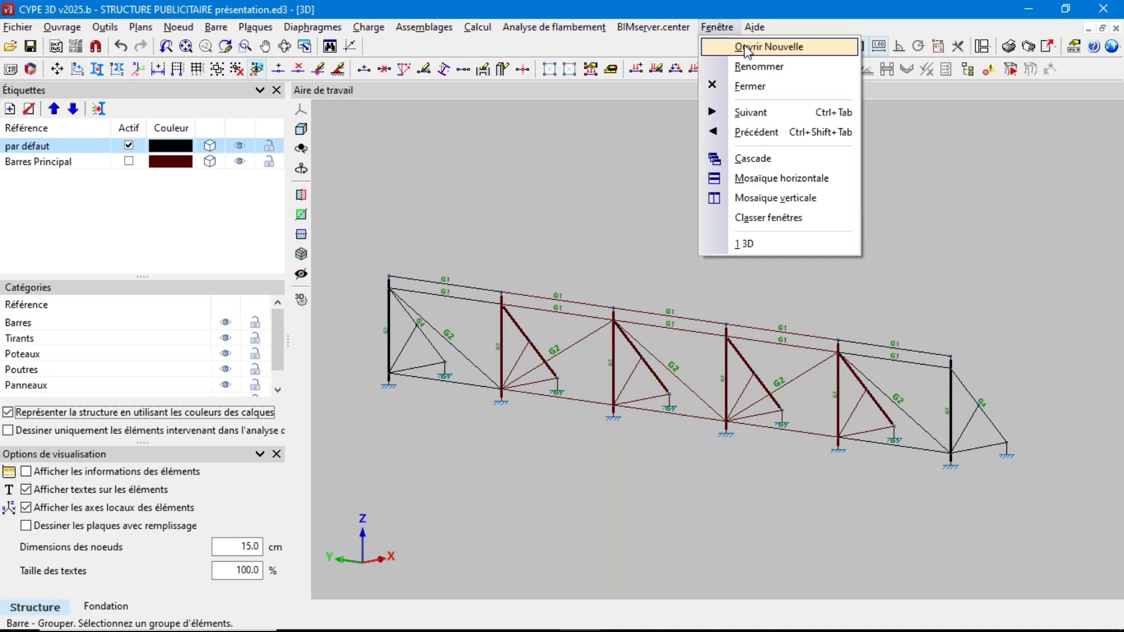
pyautogui.click(748, 46)
pyautogui.click(472, 253)
pyautogui.click(441, 413)
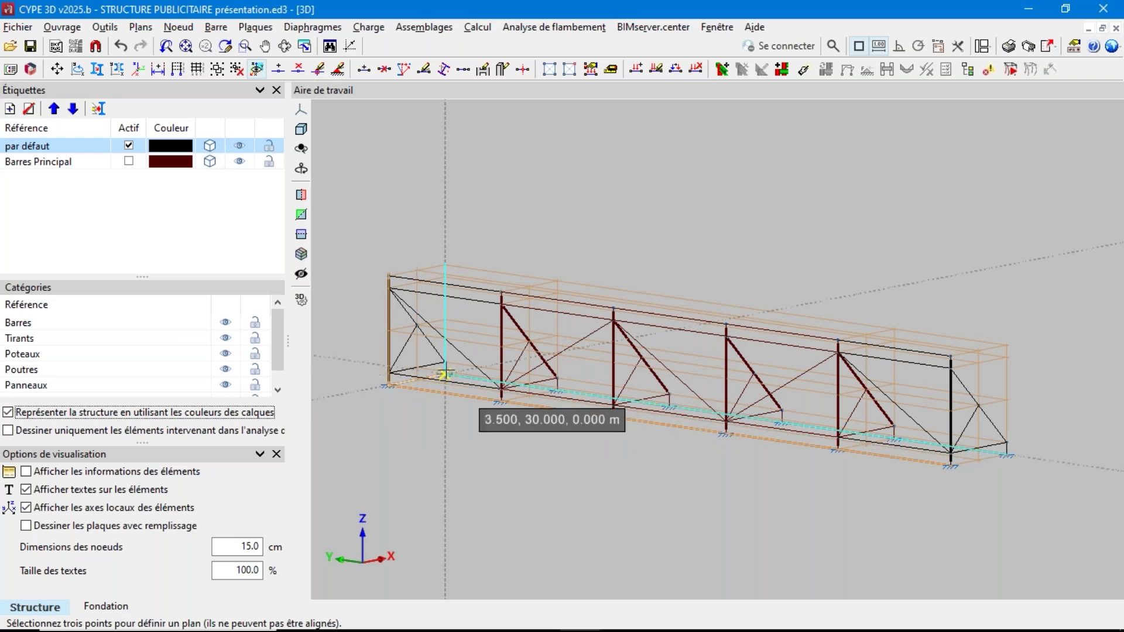
pyautogui.scroll(5, 443, 374)
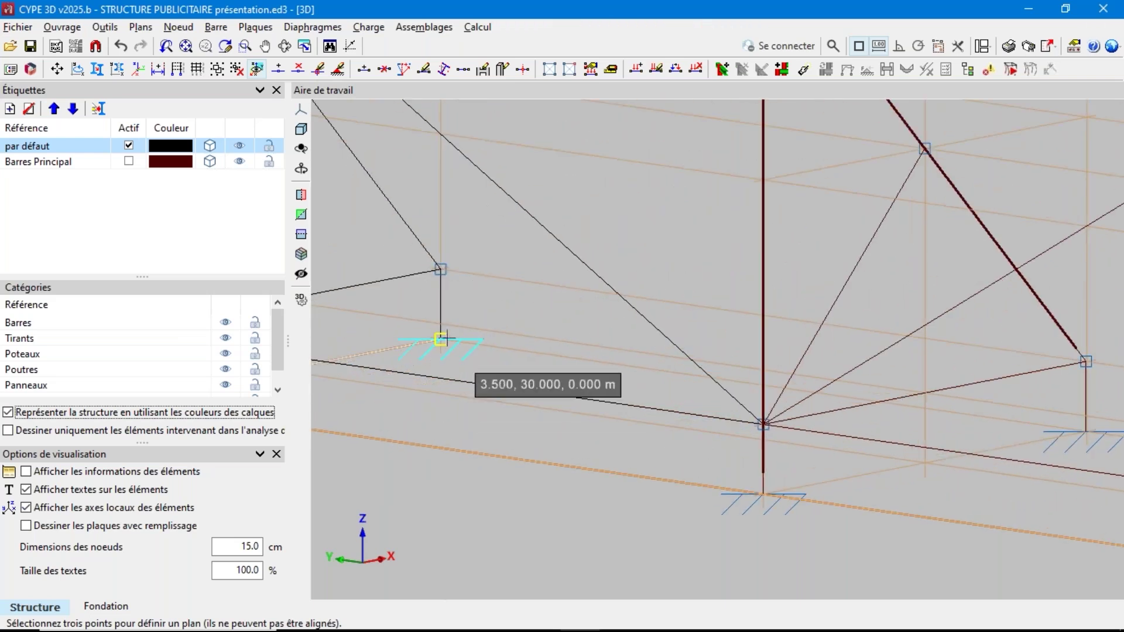
pyautogui.click(440, 340)
pyautogui.click(764, 494)
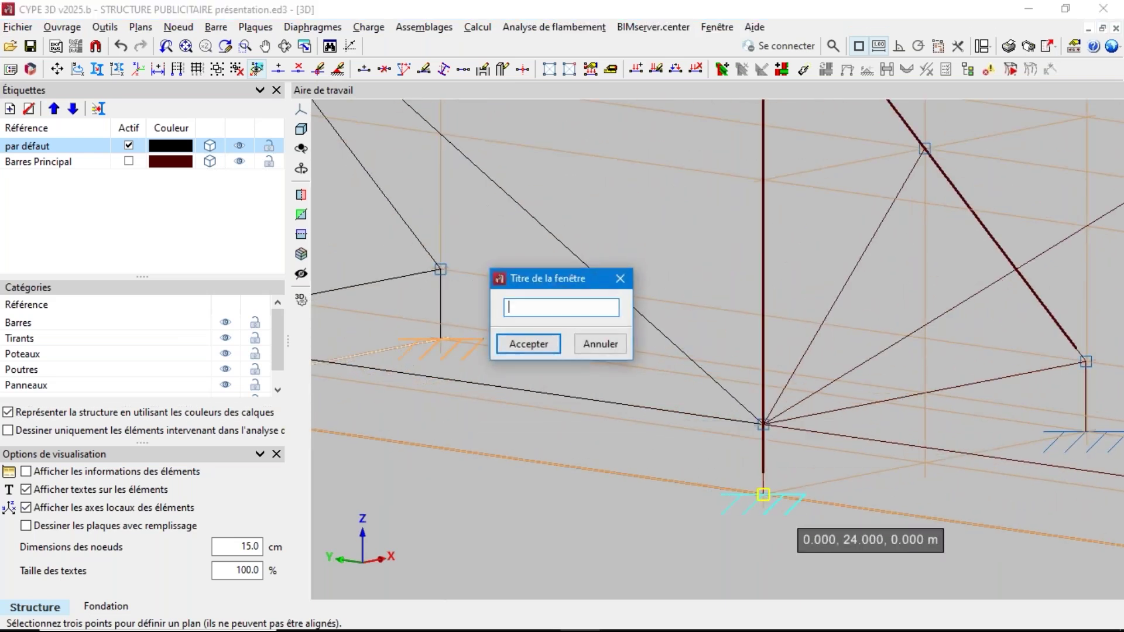
pyautogui.write('Appuis')
pyautogui.click(525, 346)
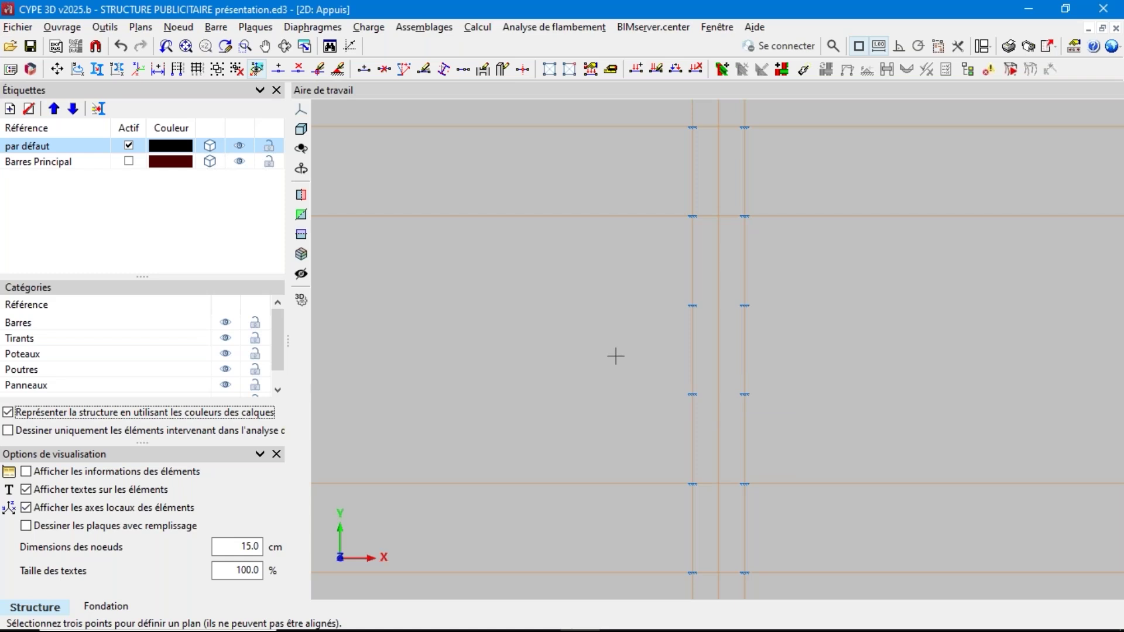
# Step: Examine the generic external fixity options (Liaison extérieure) for all the supports in the Appuis view, without applying them
pyautogui.click(177, 29)
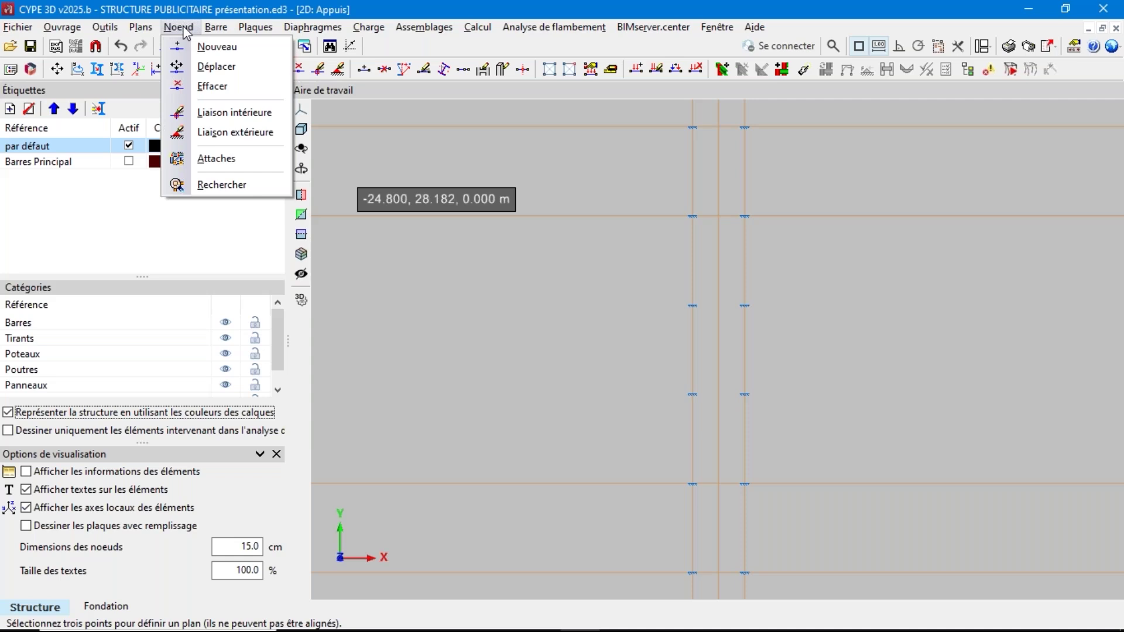
pyautogui.click(206, 133)
pyautogui.moveTo(770, 113); pyautogui.dragTo(644, 585)
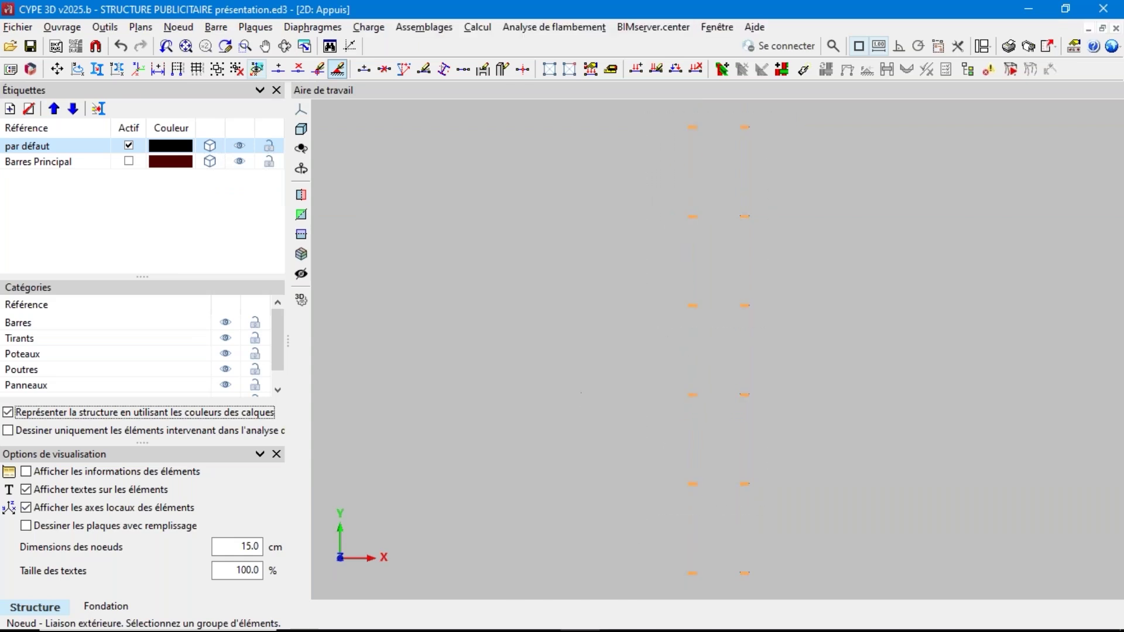
pyautogui.rightClick(581, 393)
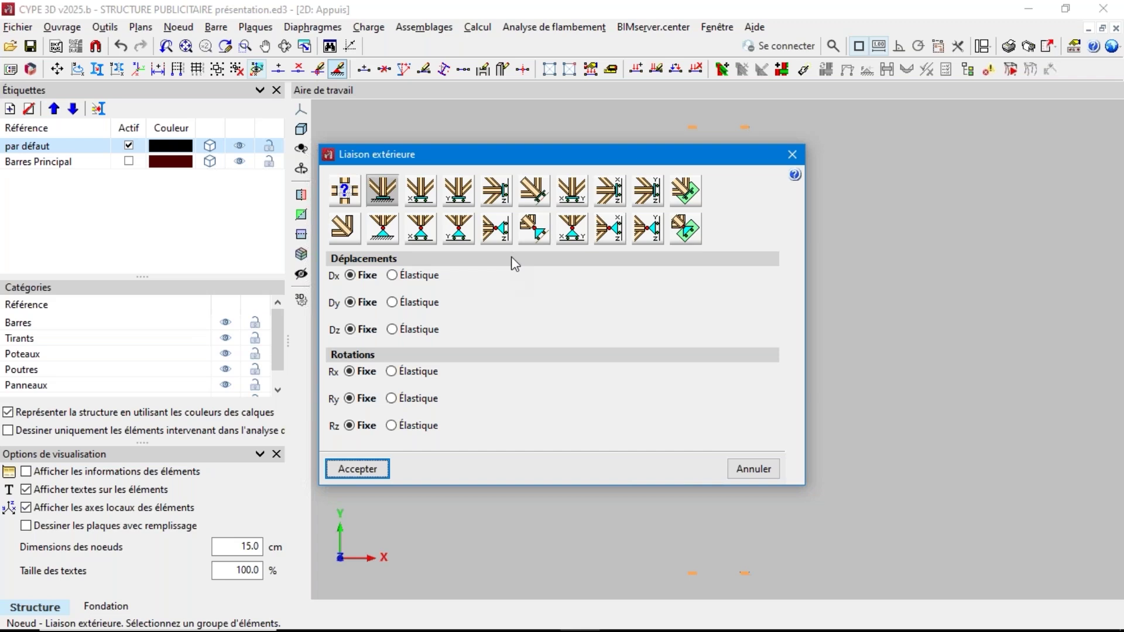
pyautogui.click(350, 199)
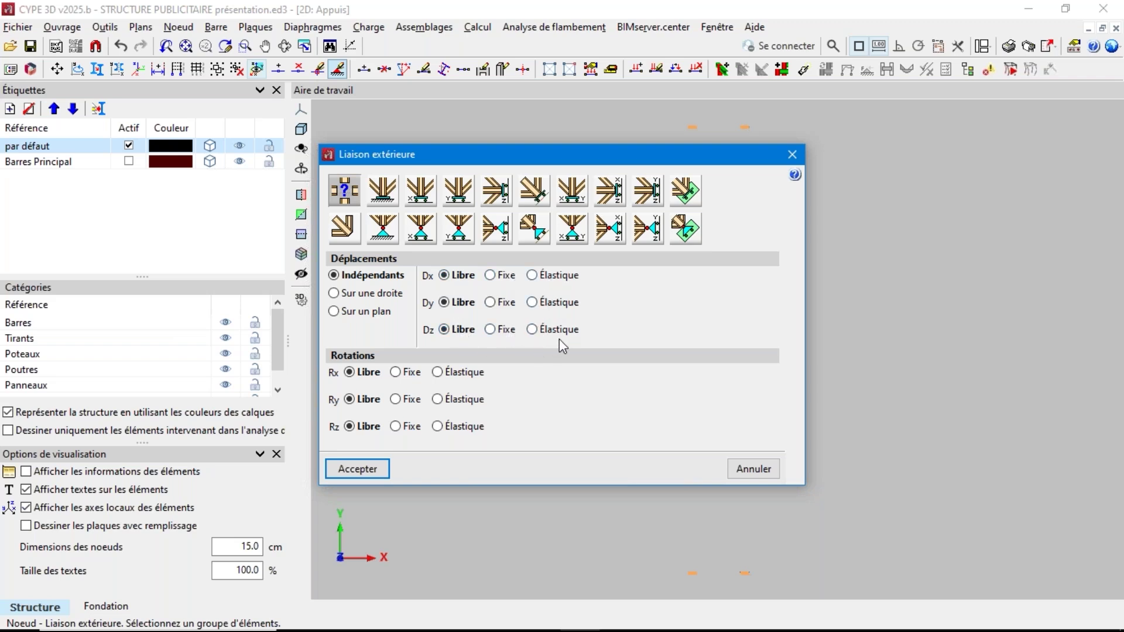
pyautogui.moveTo(540, 279)
pyautogui.click(753, 469)
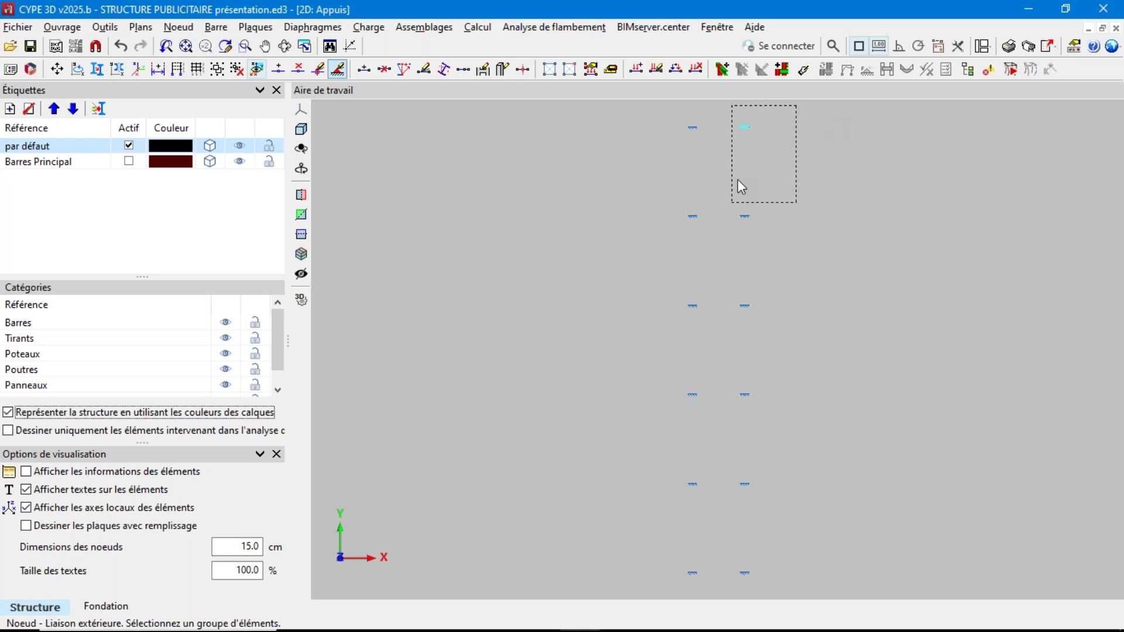
# Step: Apply a fully fixed external fixity to all the supports, with displacements Dx, Dy, Dz and rotations Rx, Ry, Rz set to Fixe
pyautogui.click(641, 581)
pyautogui.rightClick(568, 393)
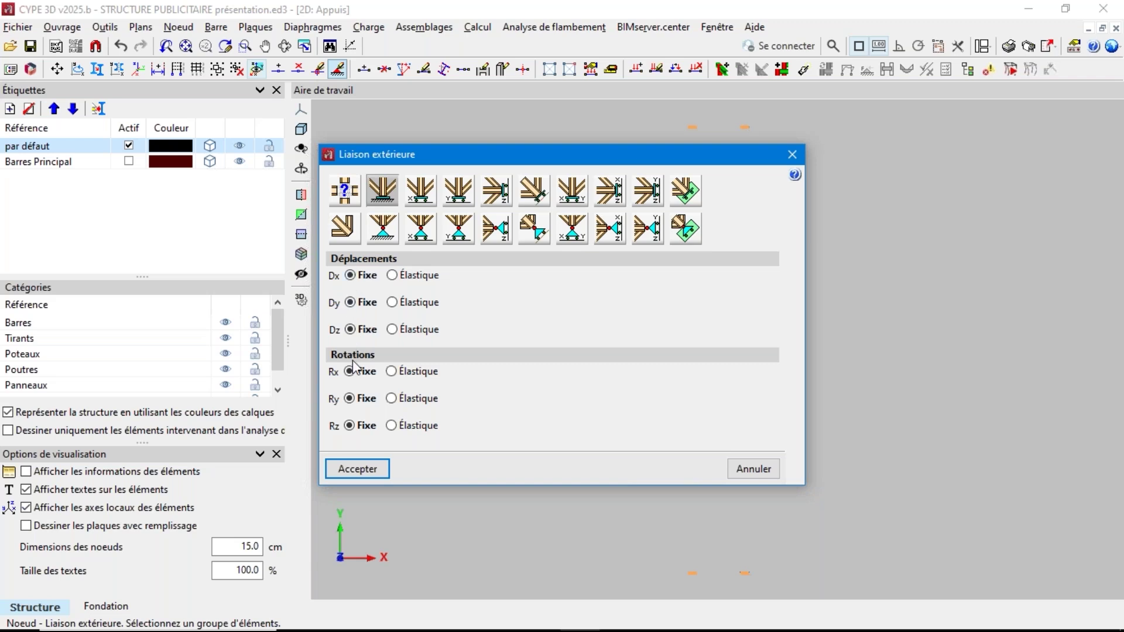
pyautogui.click(358, 471)
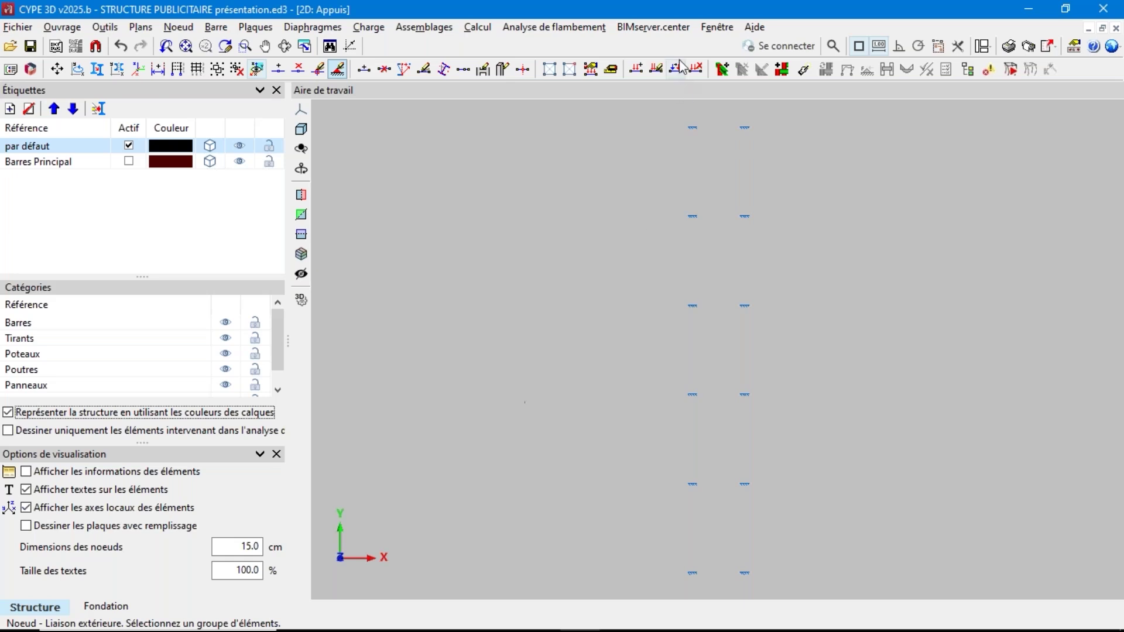
# Step: Calculate the structure in the 3D window with Dimensionnement rapide des profilés, using all profiles of the series and default values for missing parameters
pyautogui.click(716, 27)
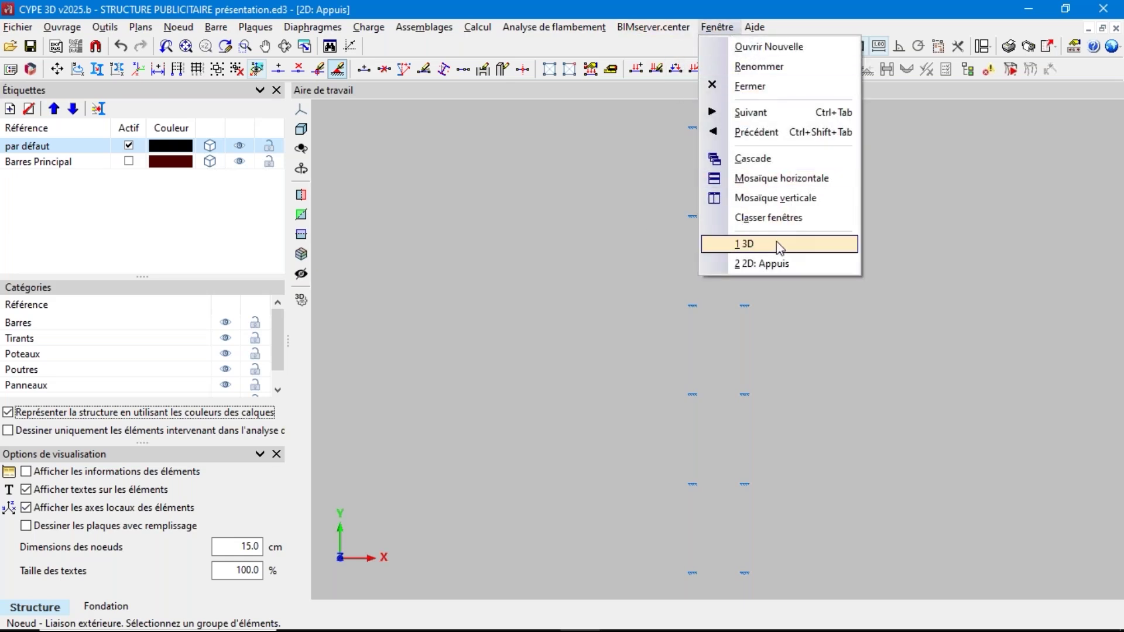
pyautogui.click(776, 244)
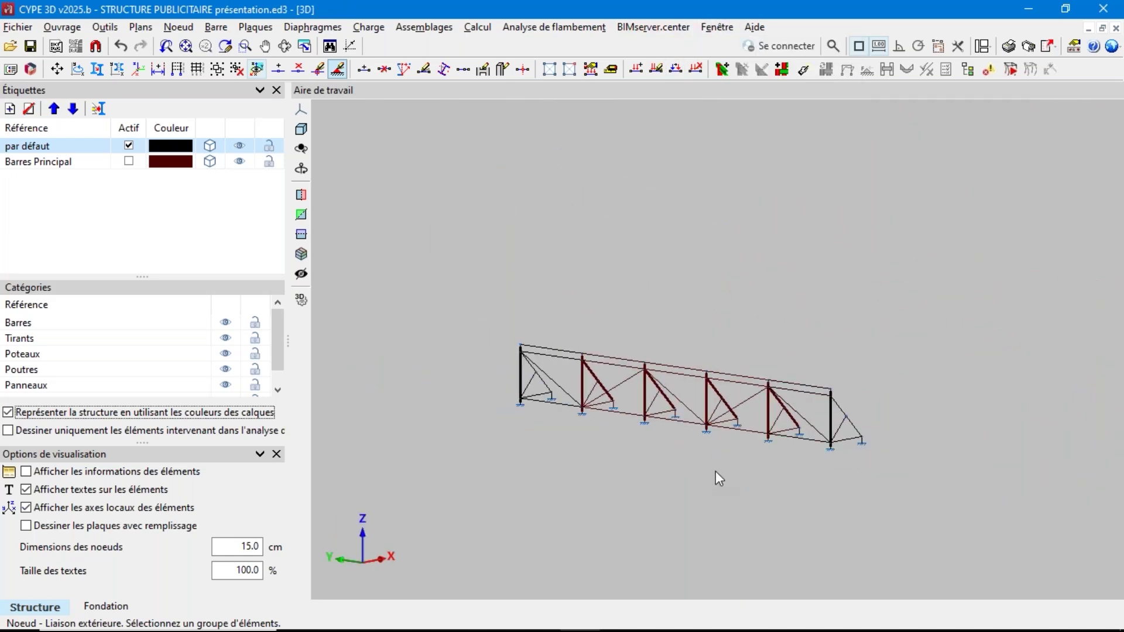
pyautogui.scroll(3, 716, 473)
pyautogui.click(480, 33)
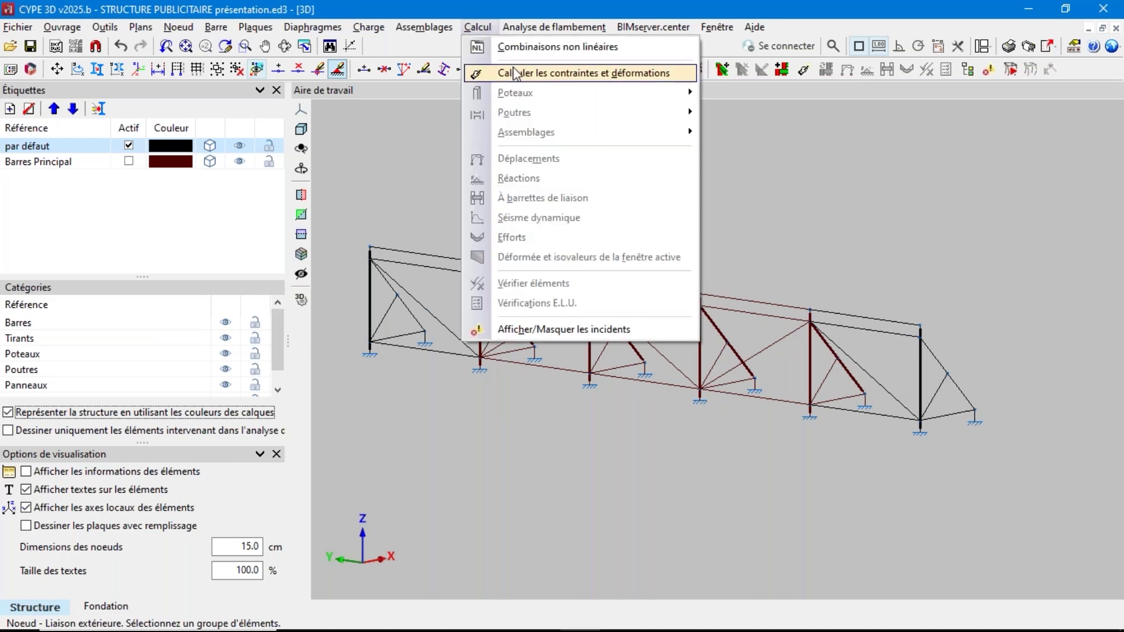
pyautogui.click(520, 75)
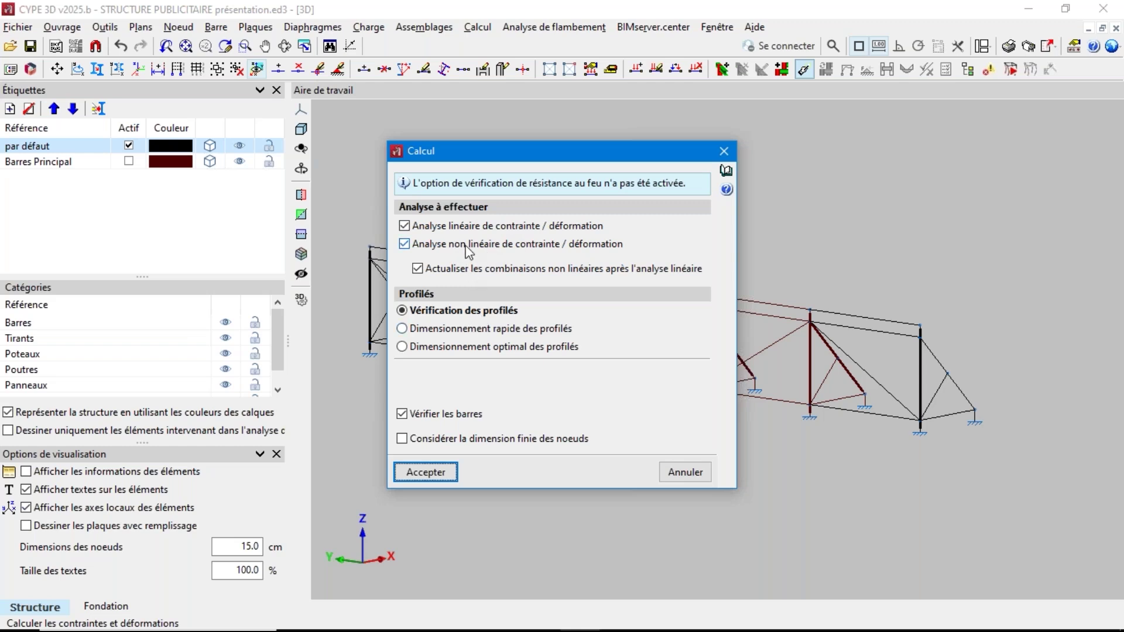
pyautogui.click(464, 329)
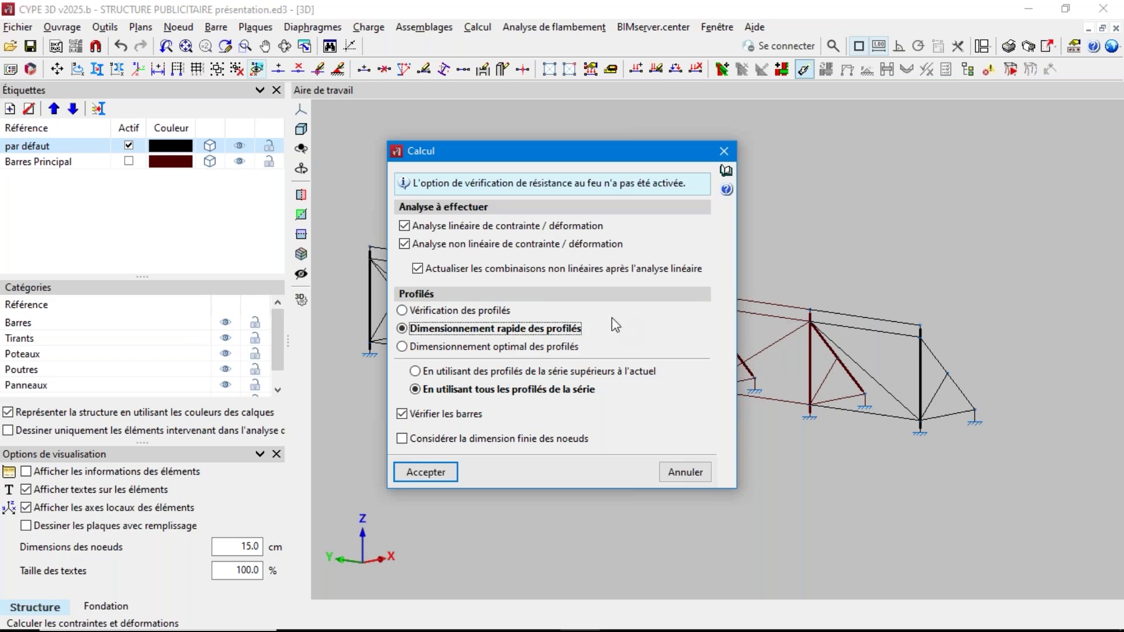
pyautogui.click(445, 473)
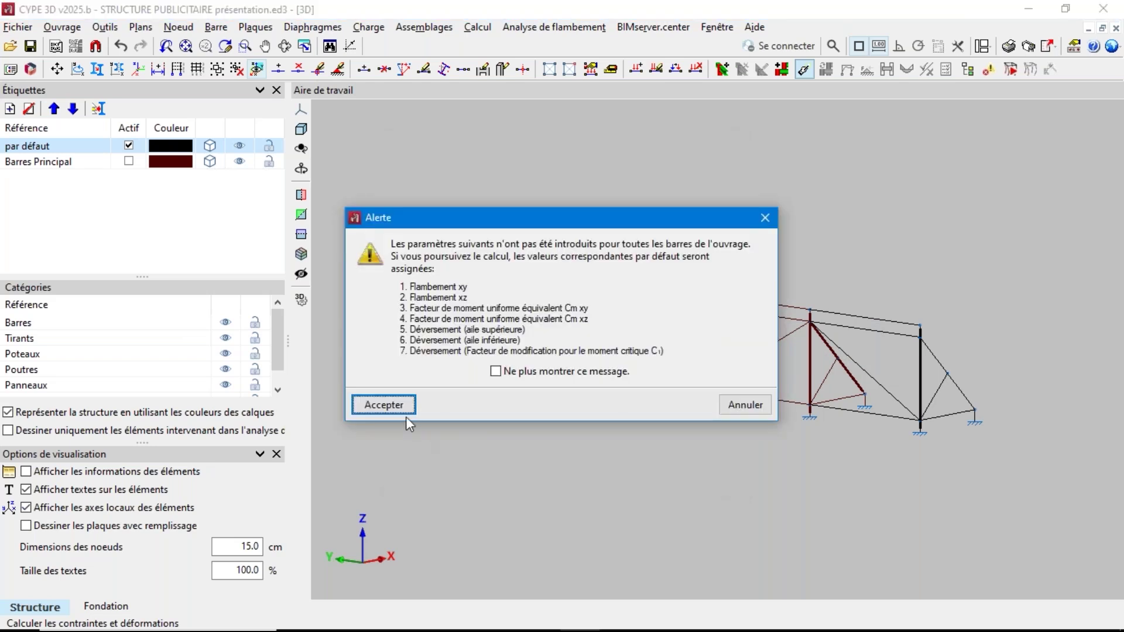
pyautogui.click(406, 410)
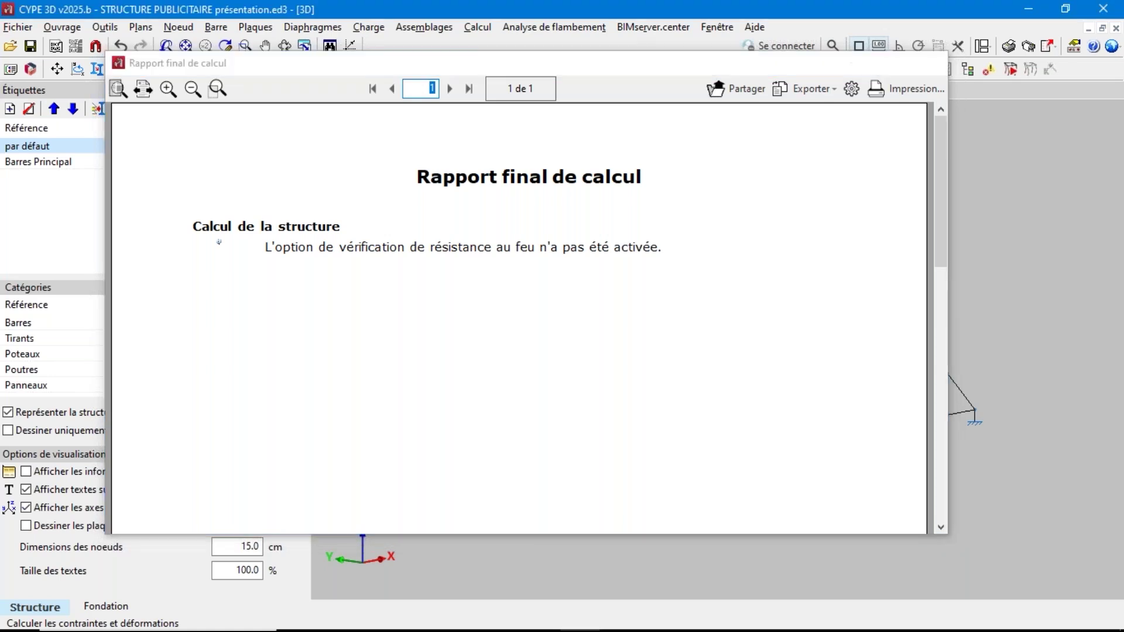
# Step: Close the calculation report and verify the elements with default values for missing parameters, checking the RHS 50x30x2.5 bars' resistance ratios
pyautogui.press('Escape')
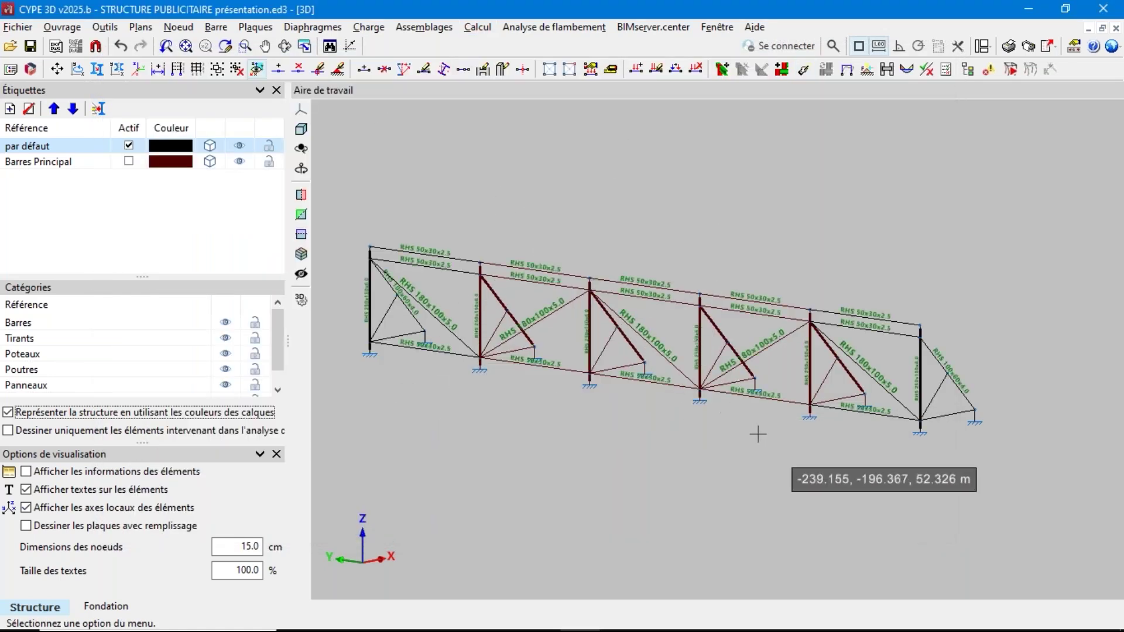
pyautogui.click(477, 27)
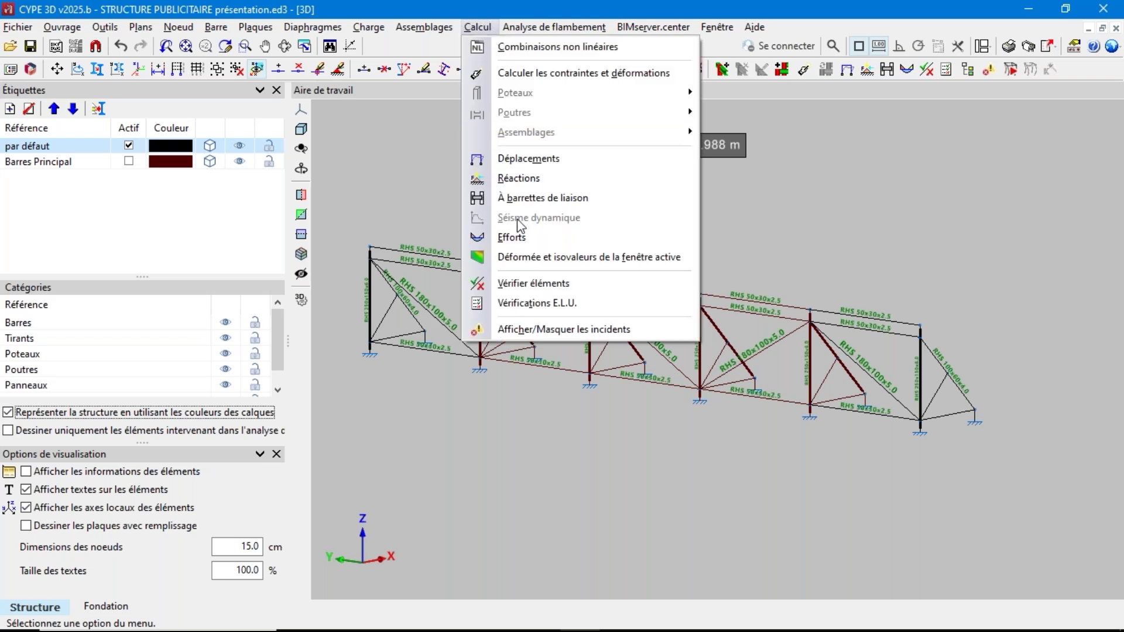
pyautogui.click(511, 294)
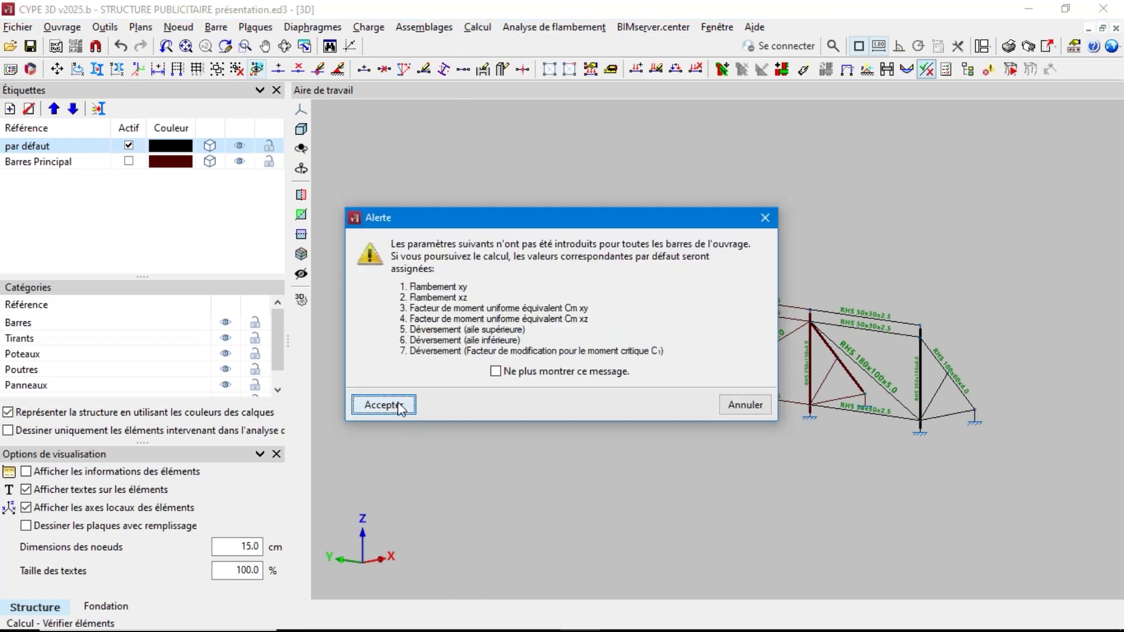
pyautogui.click(403, 409)
pyautogui.moveTo(621, 381)
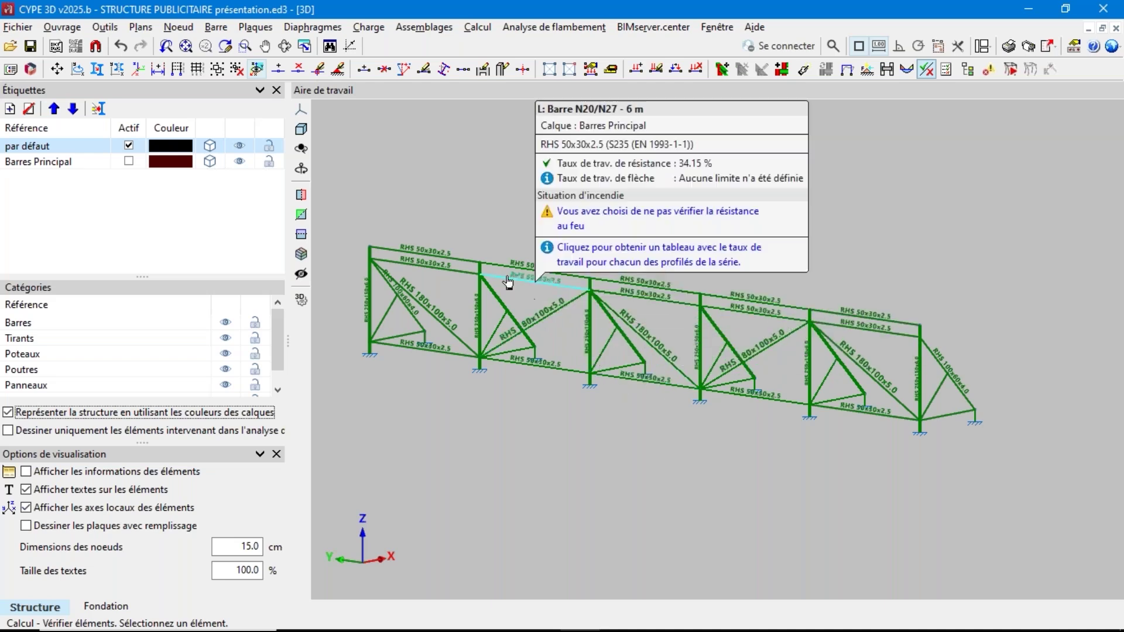
pyautogui.moveTo(471, 264)
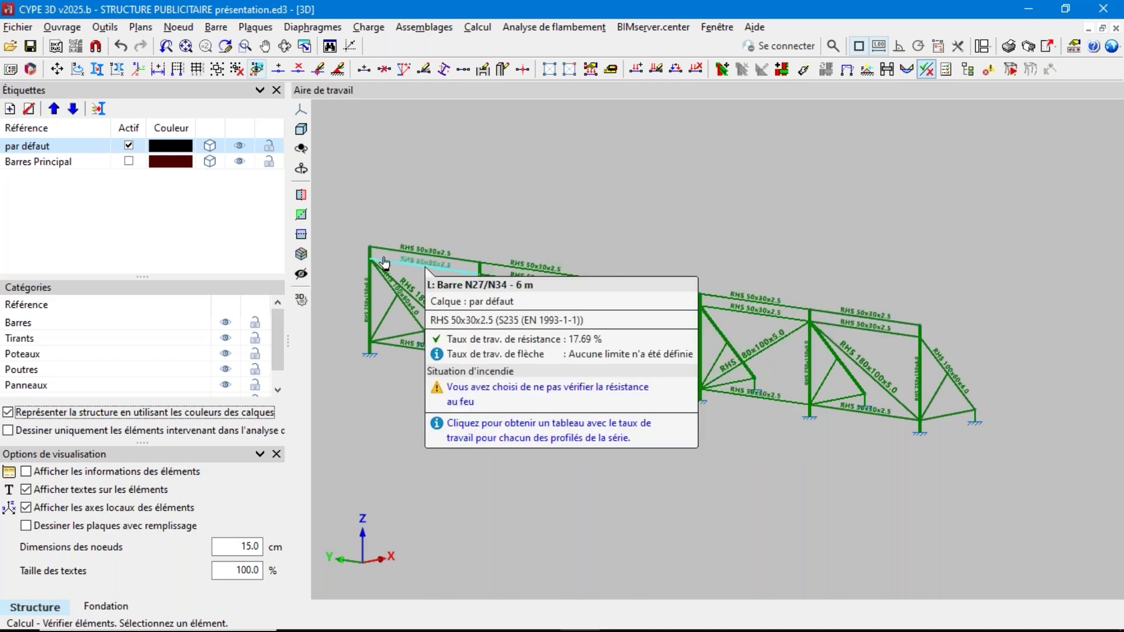
pyautogui.moveTo(412, 360)
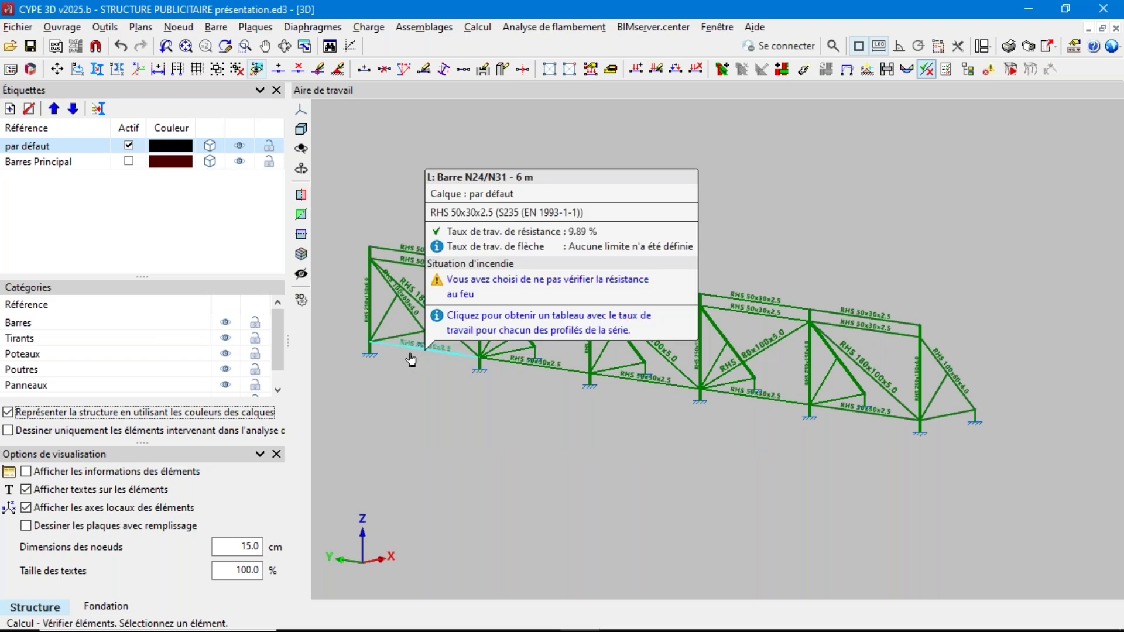
pyautogui.moveTo(412, 299)
# Step: Review the profile series verification table for diagonal bar N24/N34, keeping RHS 180x100x5.0
pyautogui.scroll(5, 411, 299)
pyautogui.scroll(-3, 567, 281)
pyautogui.scroll(2, 371, 237)
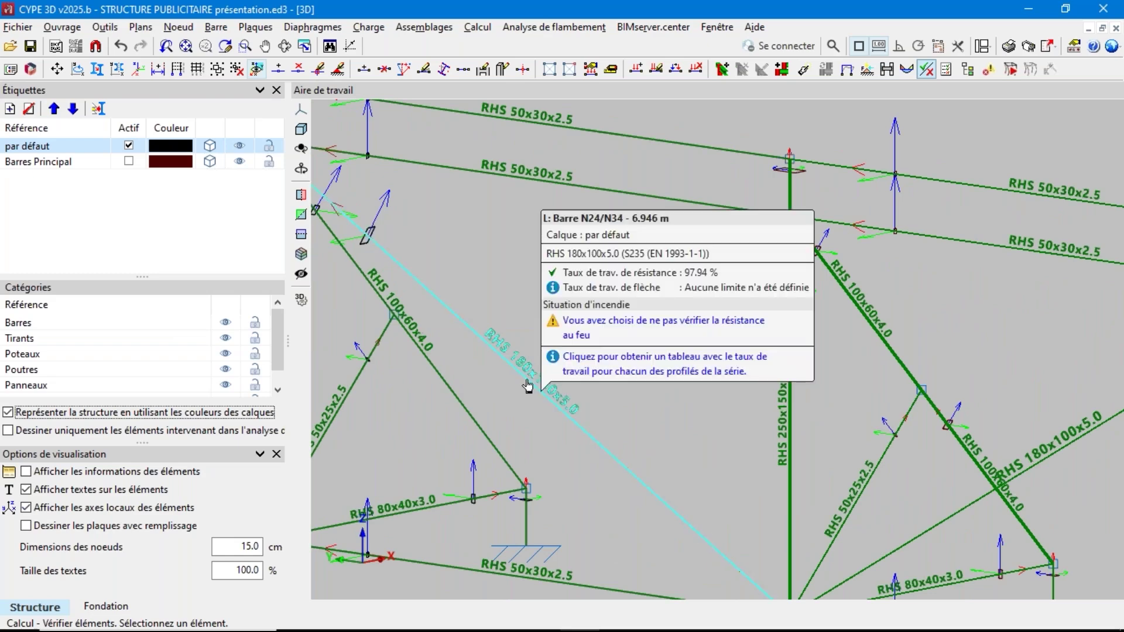
pyautogui.click(528, 385)
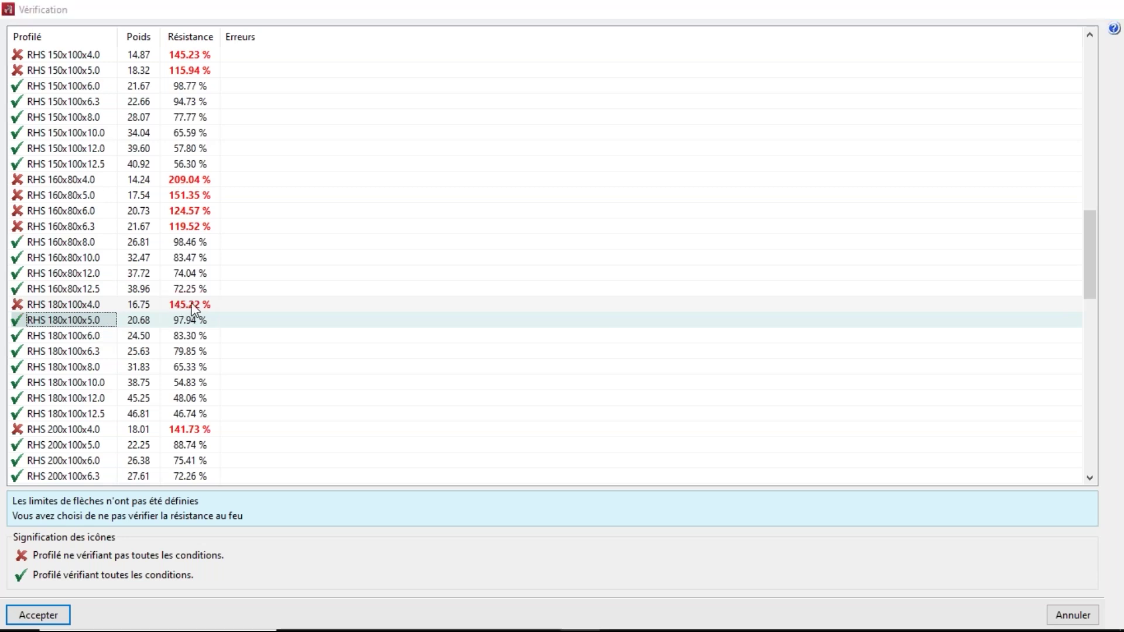
pyautogui.press('Return')
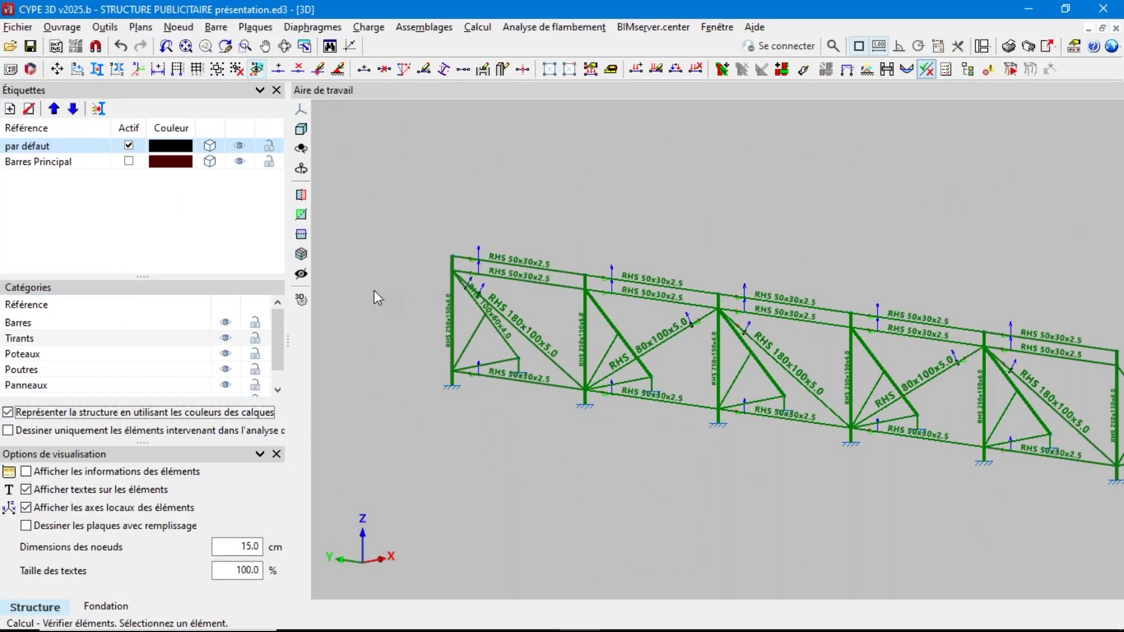
# Step: Show the nodal displacements of the short support bar N11/N12 under the simple load case Poids propre
pyautogui.click(479, 28)
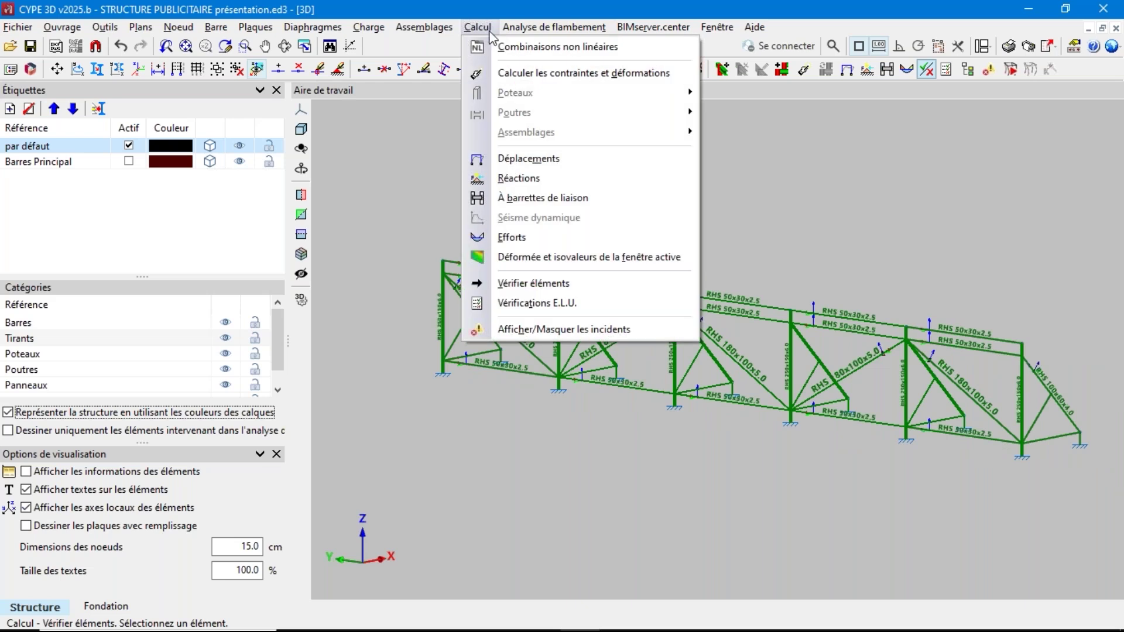
pyautogui.click(524, 159)
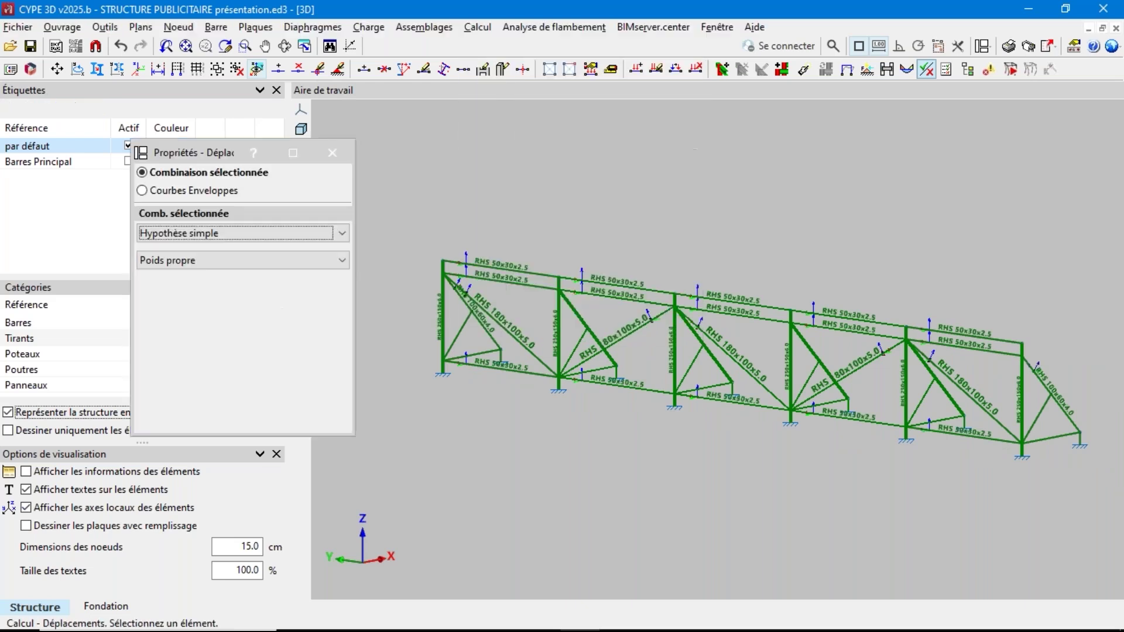
pyautogui.scroll(5, 808, 422)
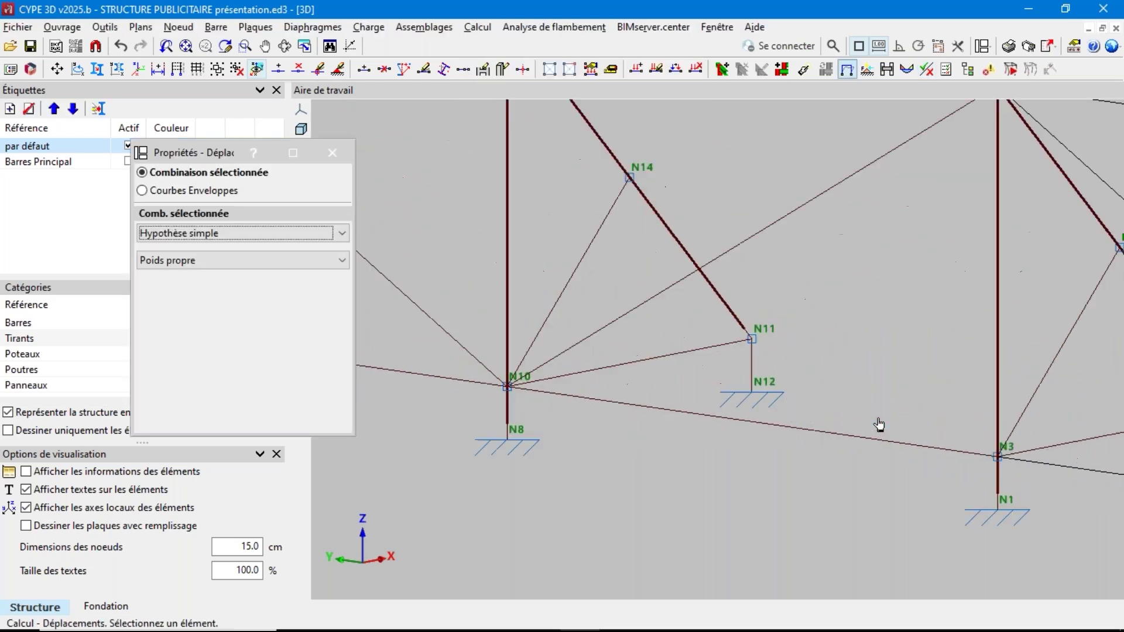
pyautogui.click(754, 368)
pyautogui.scroll(4, 756, 369)
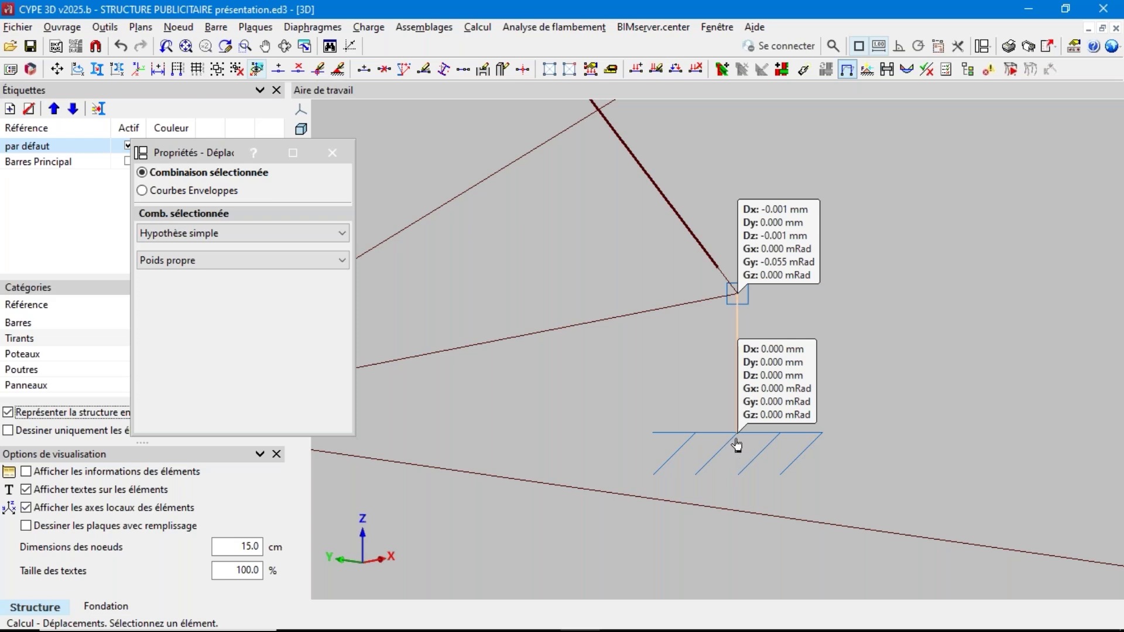
# Step: Examine that bar's displacements under the Acier laminé et reconstitué soudé combination 1.35·PP+1.35·G1+1.5·V1 [NL]
pyautogui.click(242, 233)
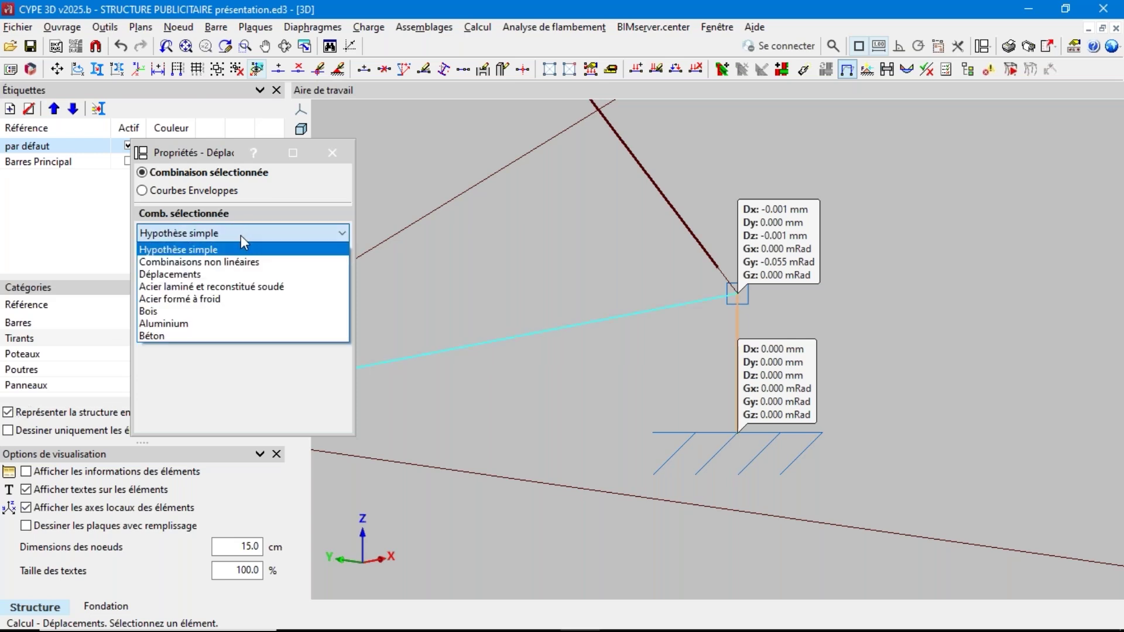
pyautogui.click(258, 287)
pyautogui.click(244, 260)
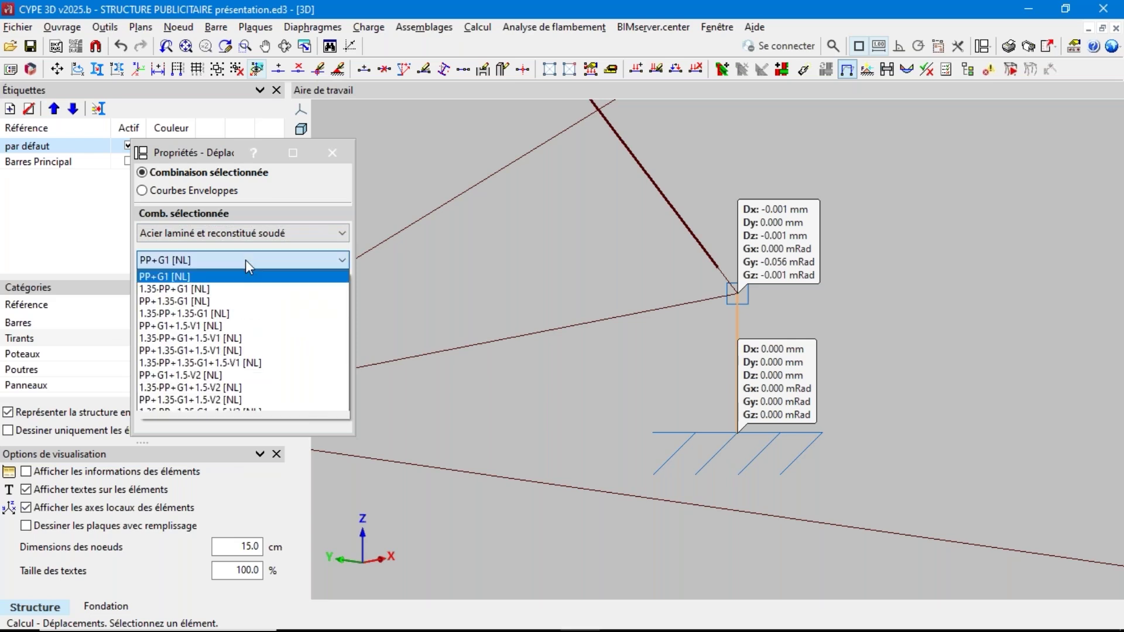
pyautogui.click(256, 363)
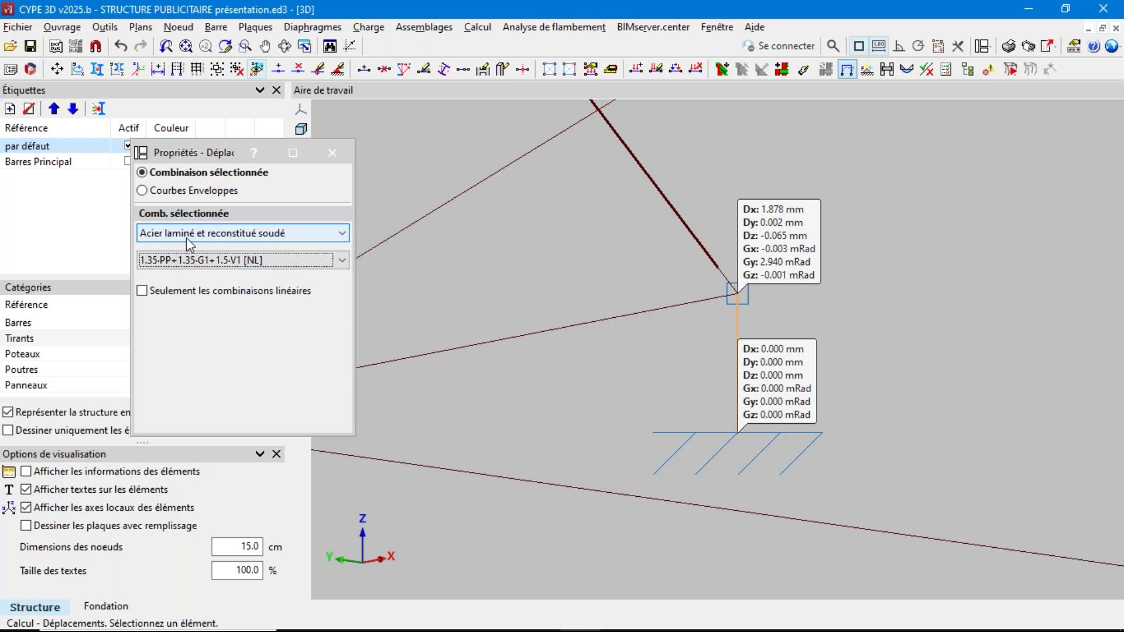
pyautogui.click(271, 264)
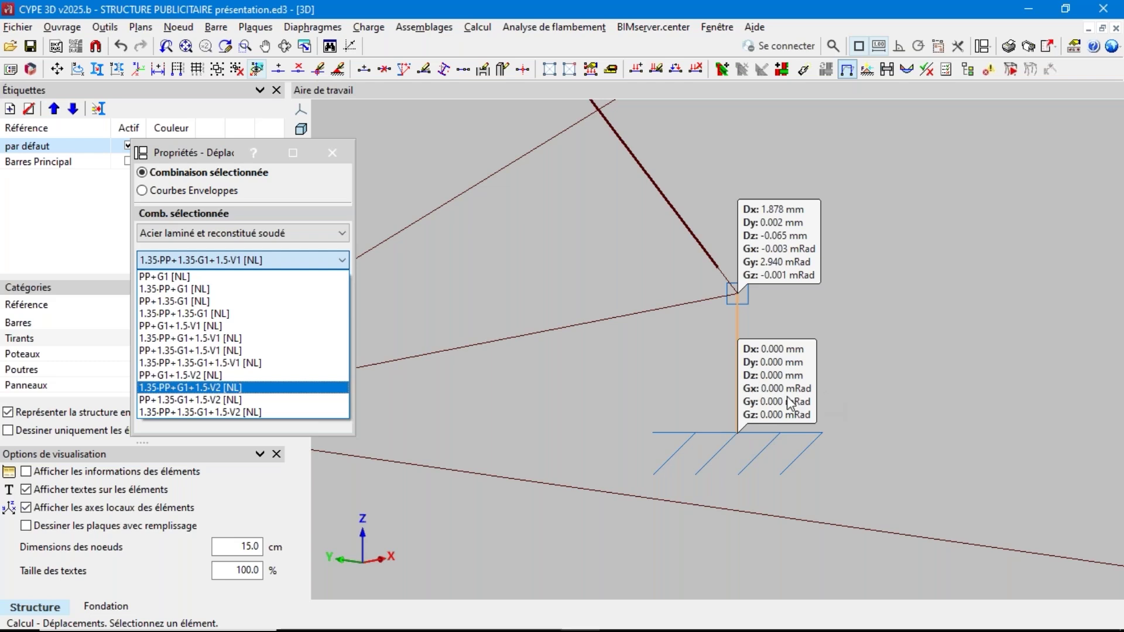
pyautogui.click(502, 4)
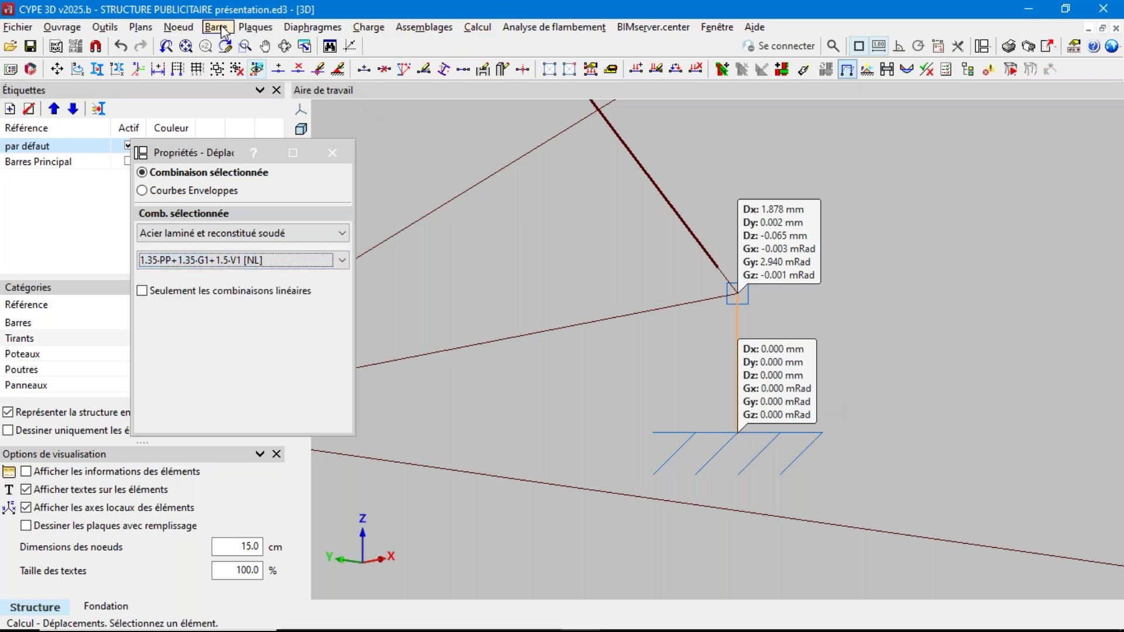
# Step: Switch to the 2D Appuis window and open the external fixity settings (Liaison extérieure) for all the supports
pyautogui.click(184, 29)
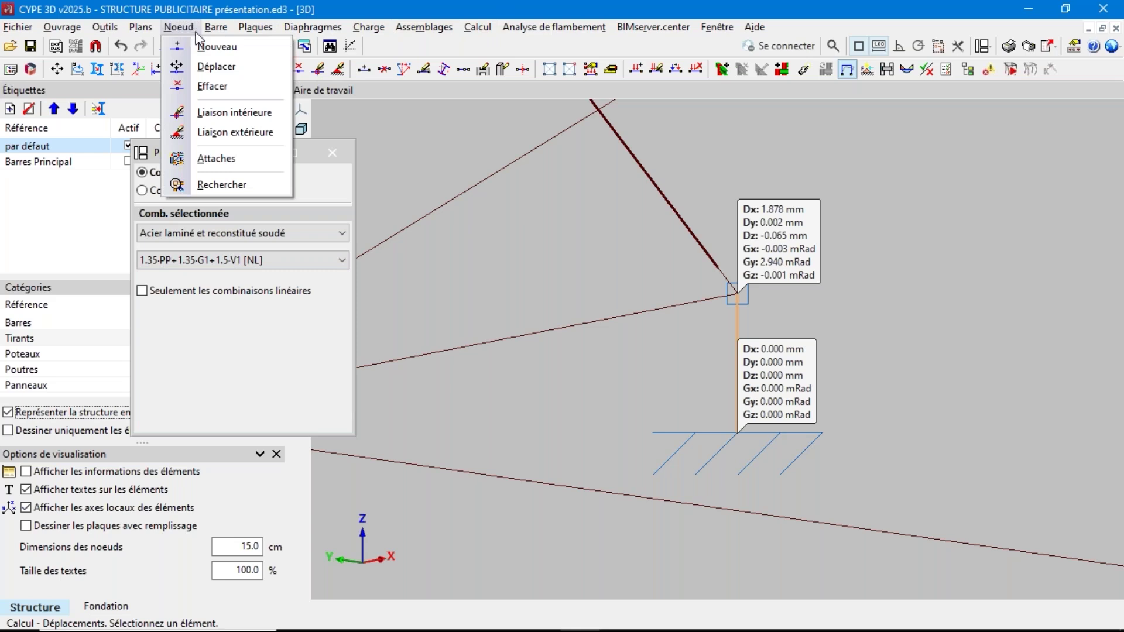
pyautogui.click(341, 7)
pyautogui.click(718, 28)
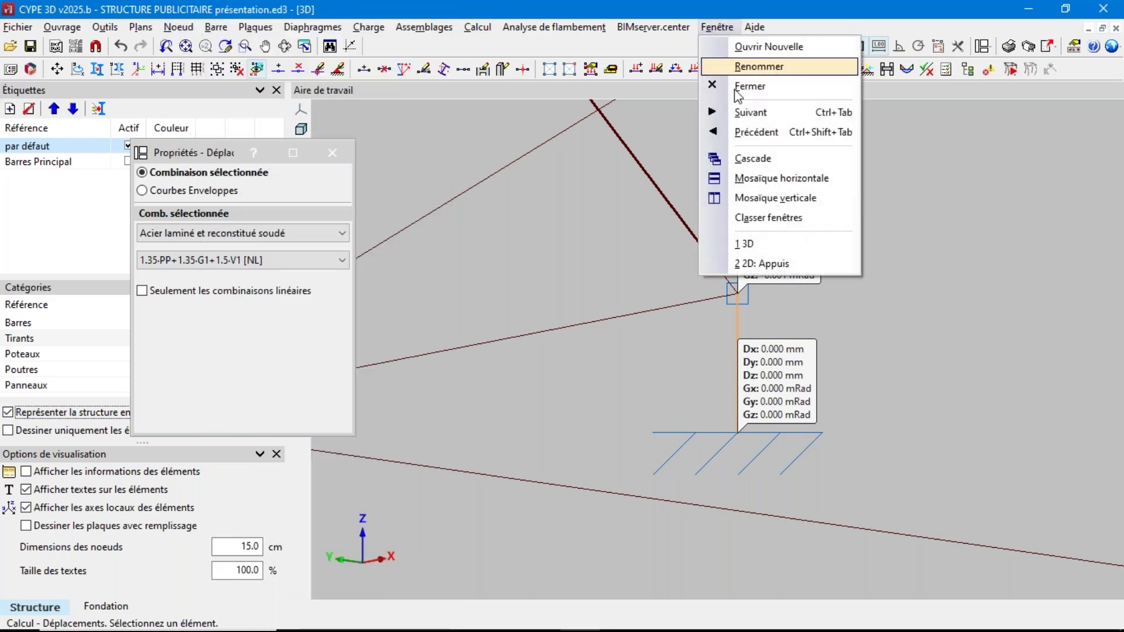
pyautogui.click(767, 265)
pyautogui.scroll(1, 782, 300)
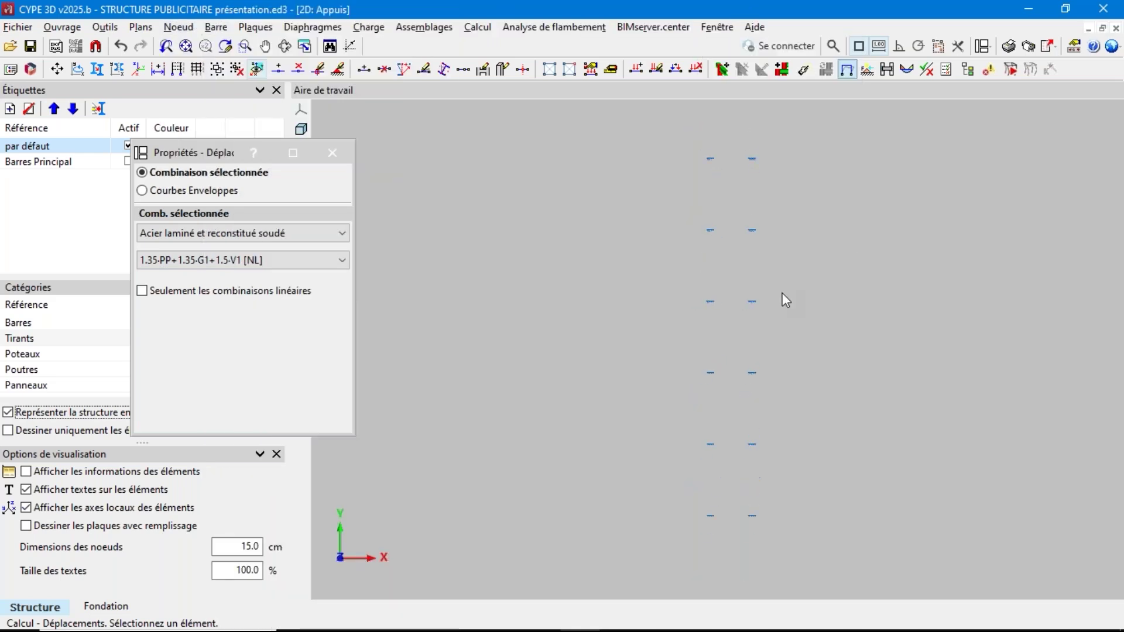
pyautogui.click(181, 30)
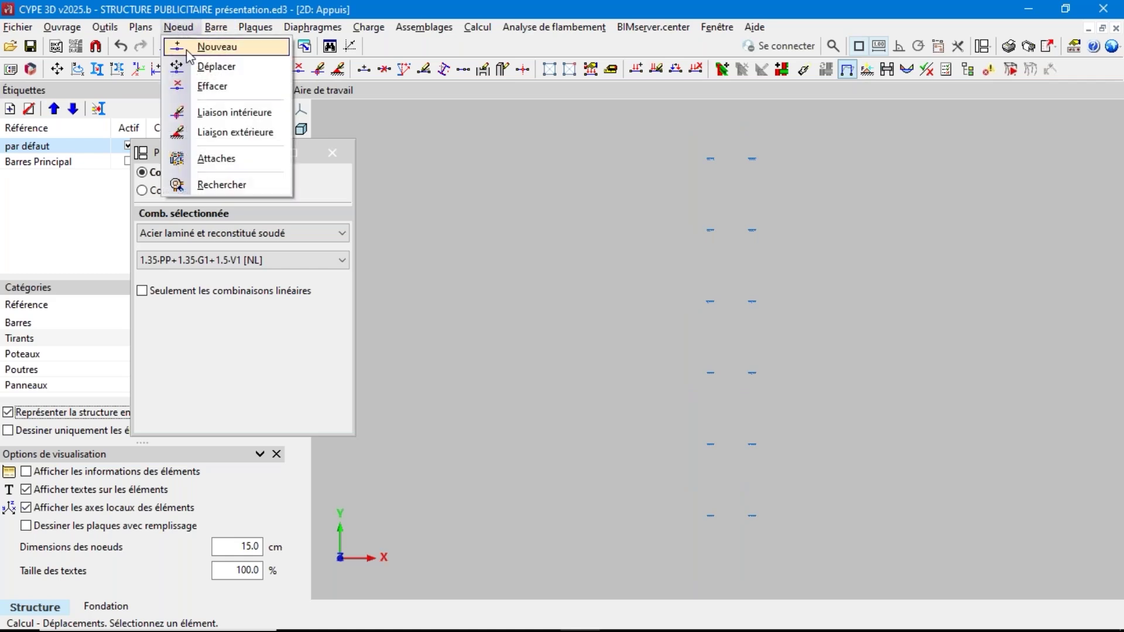
pyautogui.click(221, 134)
pyautogui.click(805, 122)
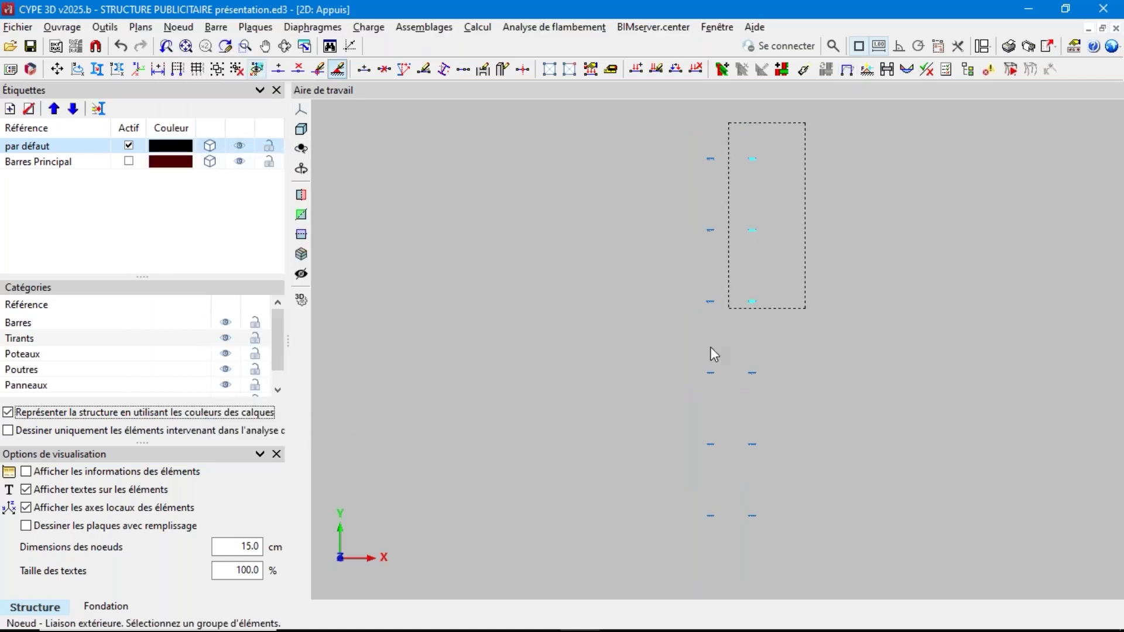
pyautogui.click(661, 531)
pyautogui.rightClick(661, 531)
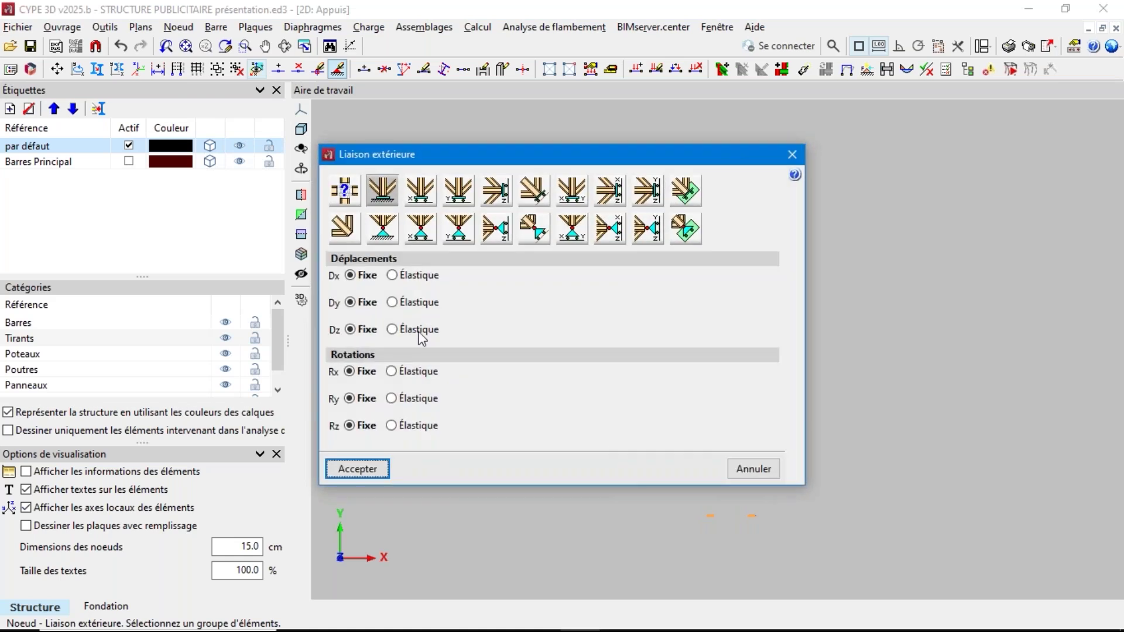
# Step: Make the supports' Dz displacement Élastique with K 100000 kN/m and Sens Négatif, accepting the default elastic constant
pyautogui.click(393, 330)
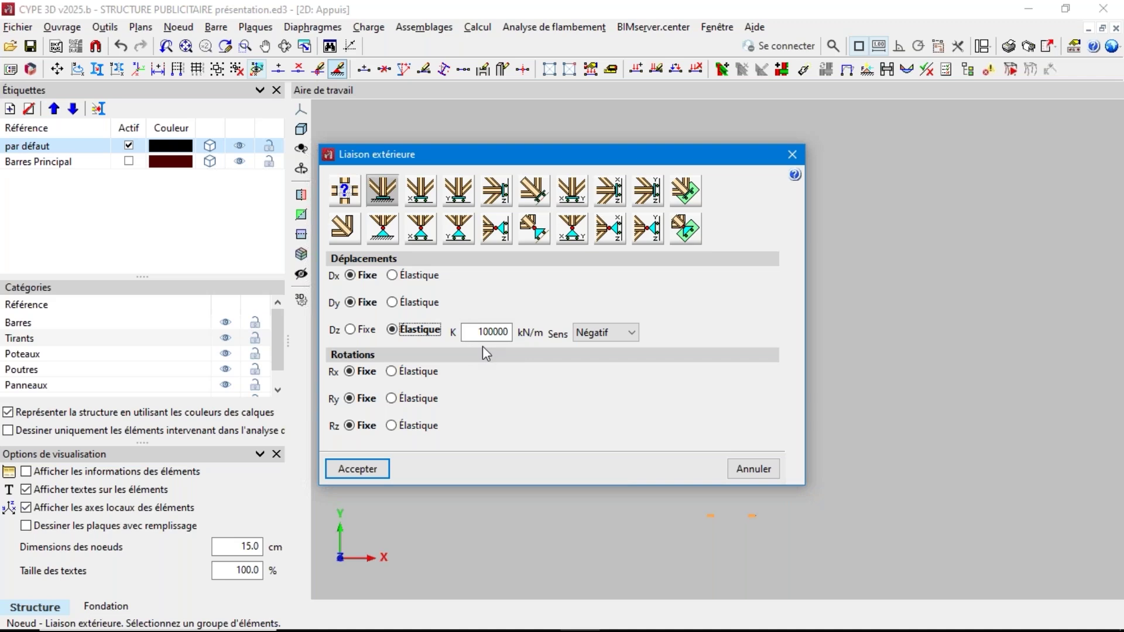
pyautogui.click(612, 332)
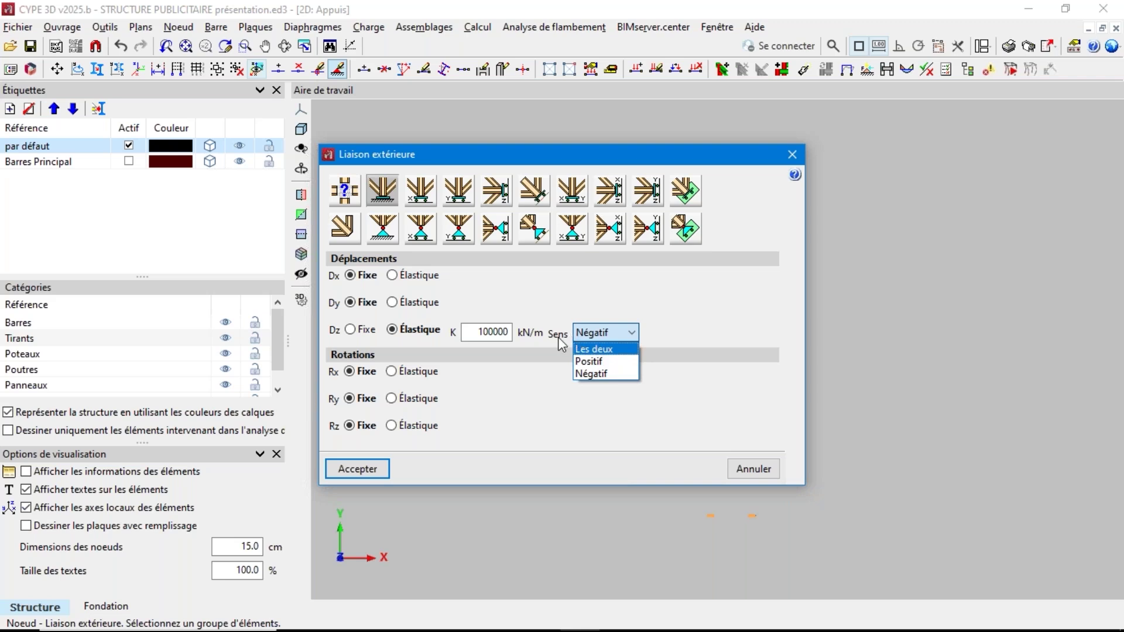
pyautogui.click(623, 350)
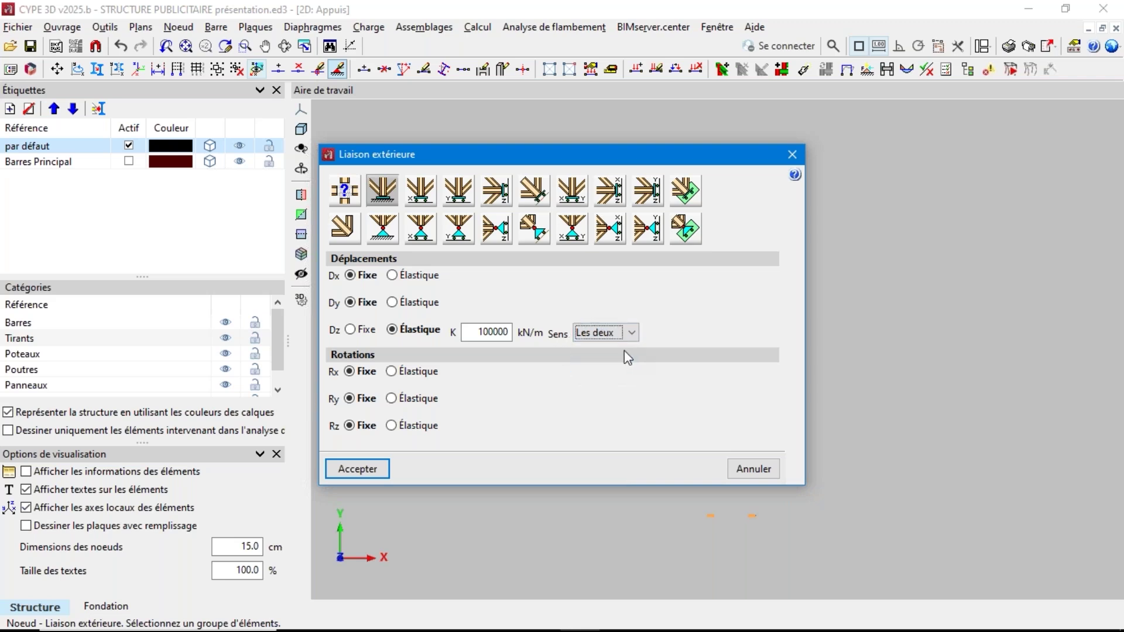
pyautogui.click(595, 334)
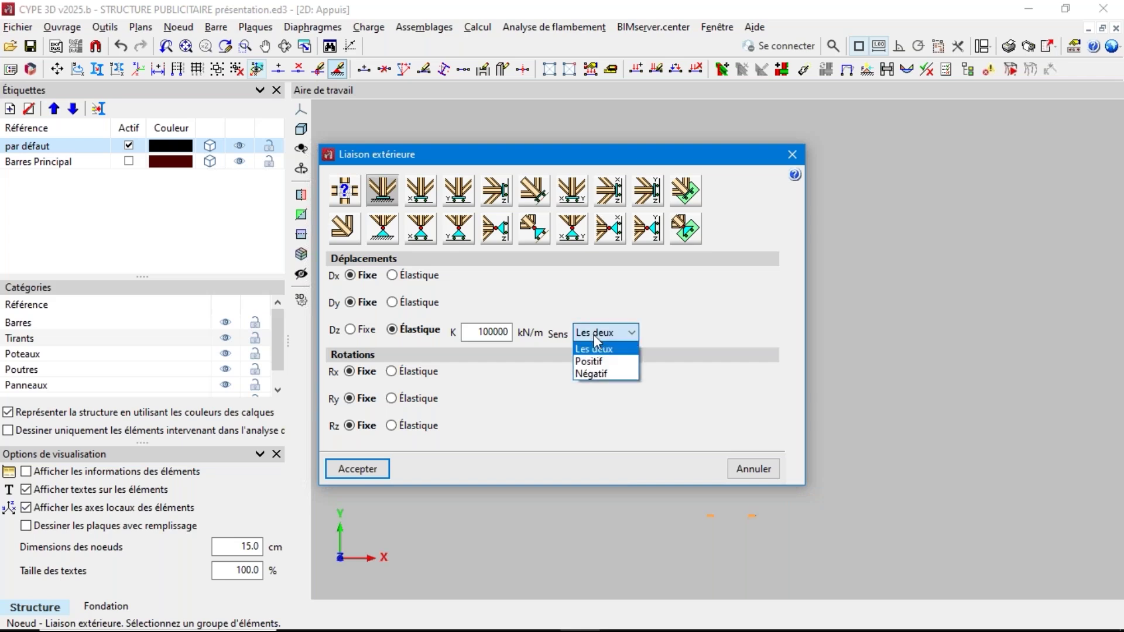
pyautogui.click(593, 374)
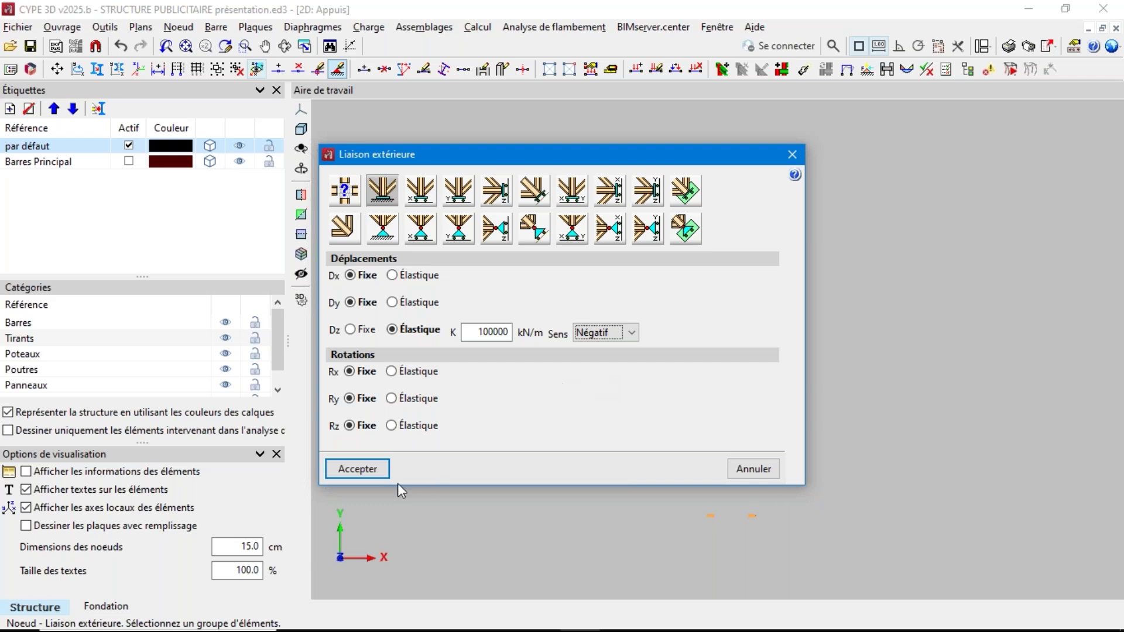
pyautogui.click(340, 469)
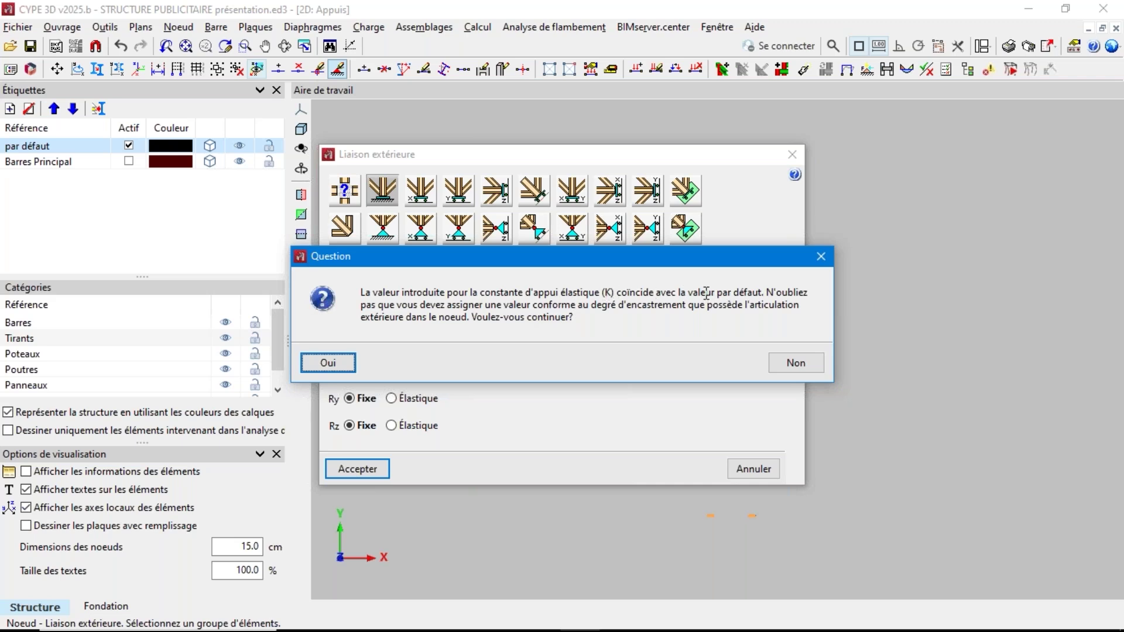
pyautogui.click(328, 363)
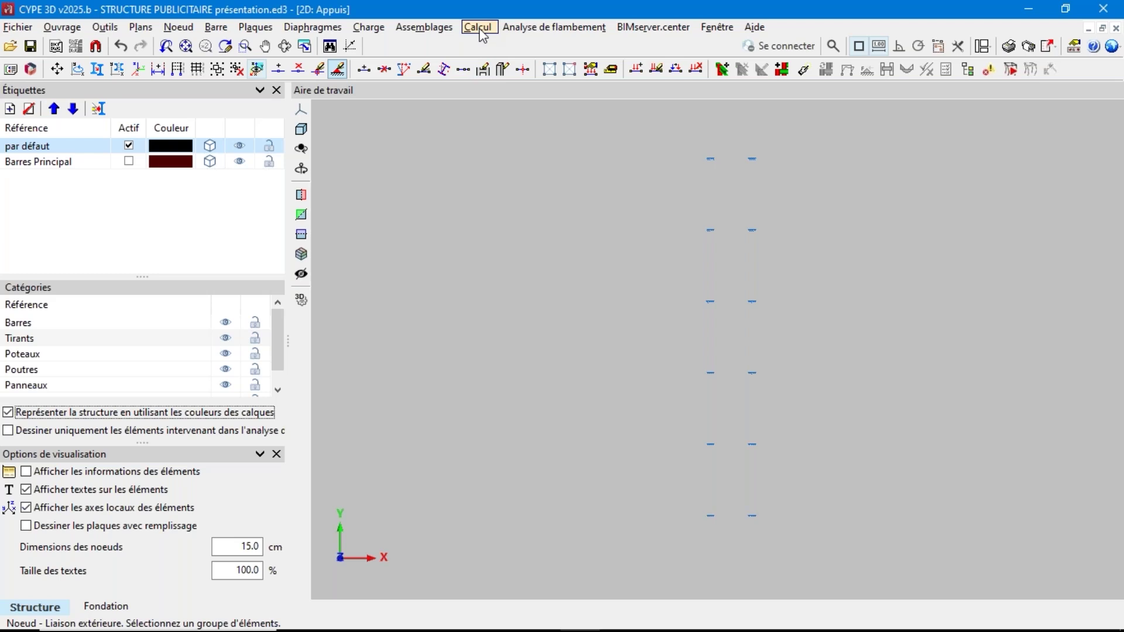
# Step: Recalculate the structure's stresses and deformations with Dimensionnement rapide des profilés, accepting default buckling parameters, and close the final calculation report
pyautogui.click(479, 28)
pyautogui.moveTo(501, 34)
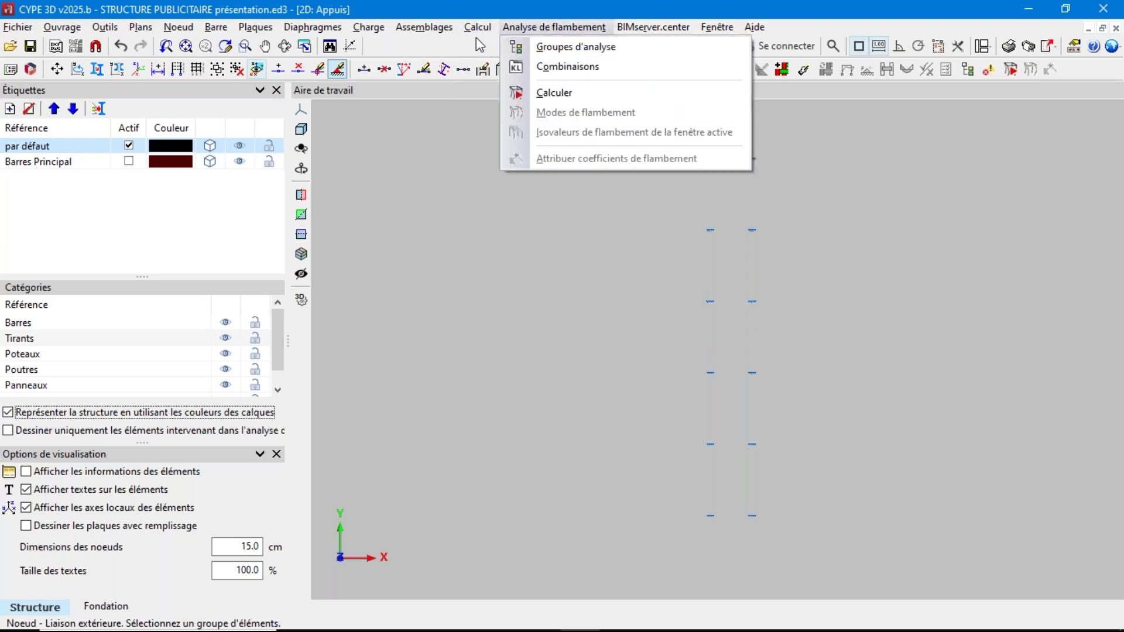
pyautogui.click(513, 74)
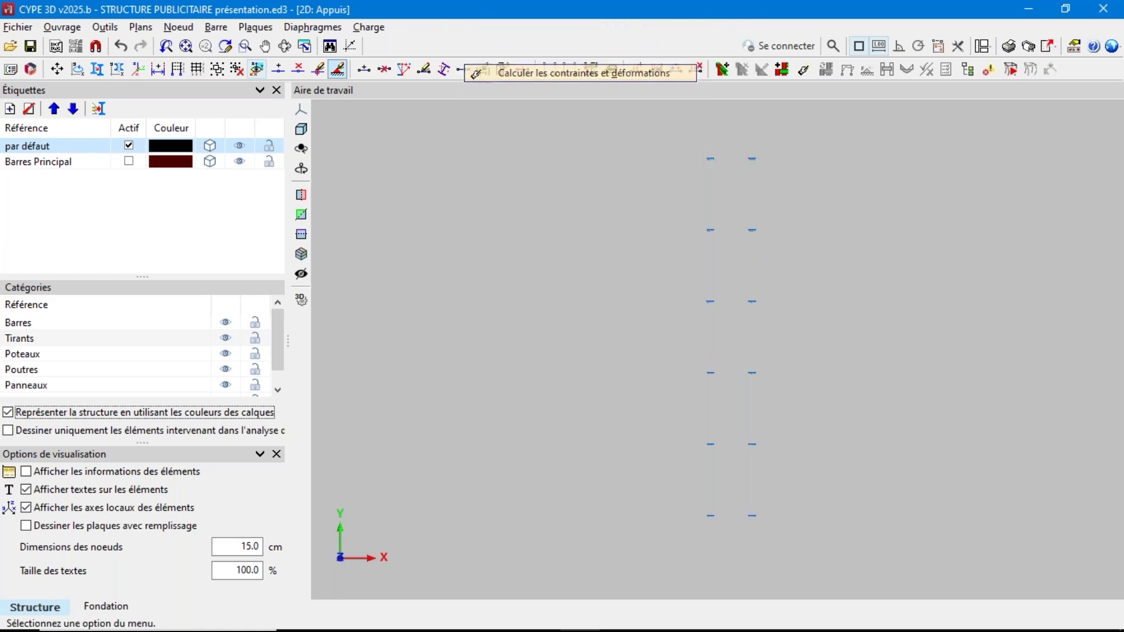
pyautogui.click(418, 331)
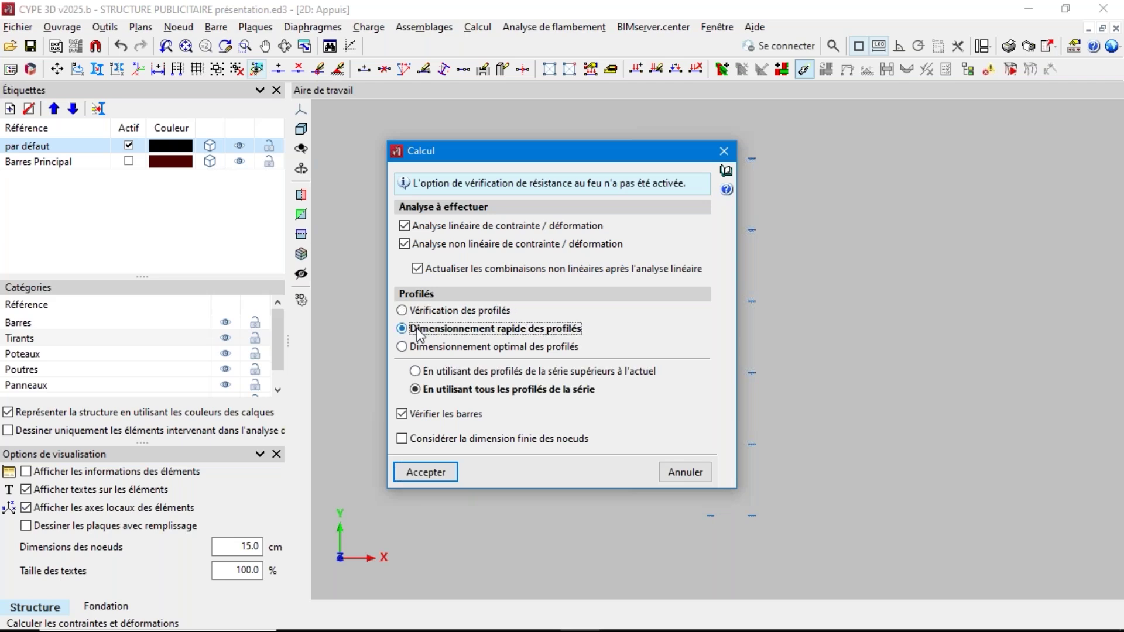
pyautogui.moveTo(502, 341)
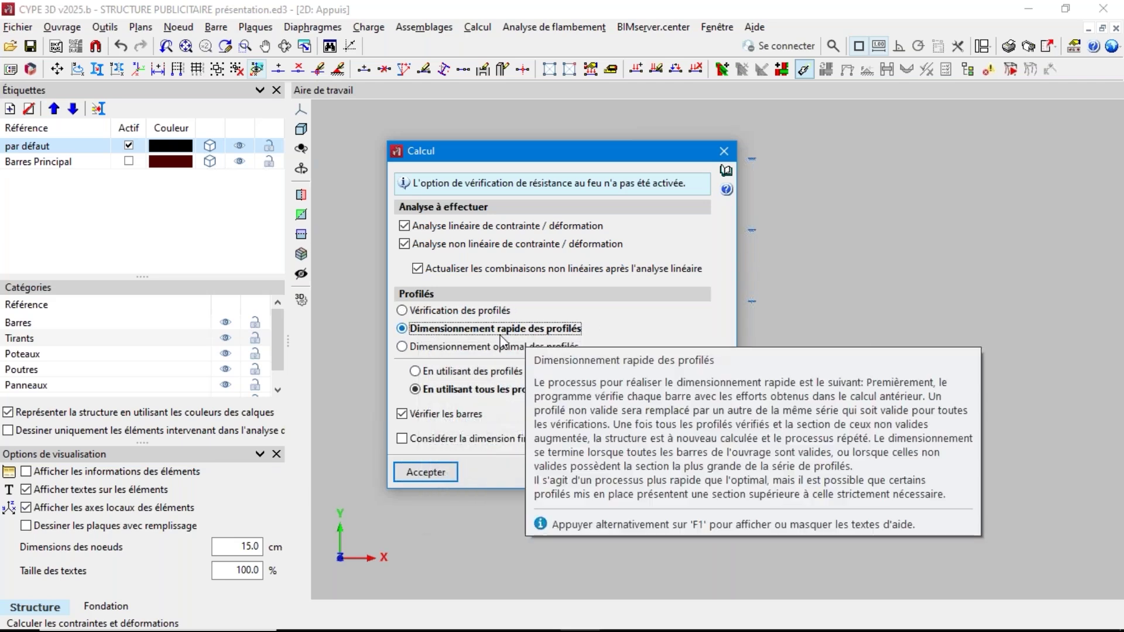
pyautogui.click(448, 482)
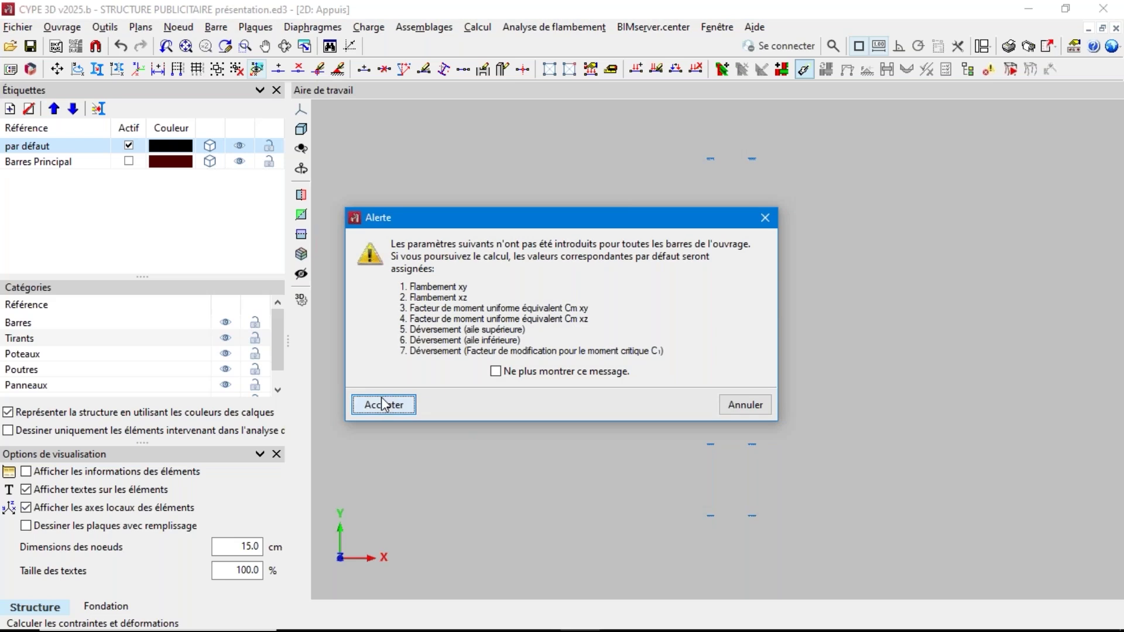
pyautogui.click(380, 403)
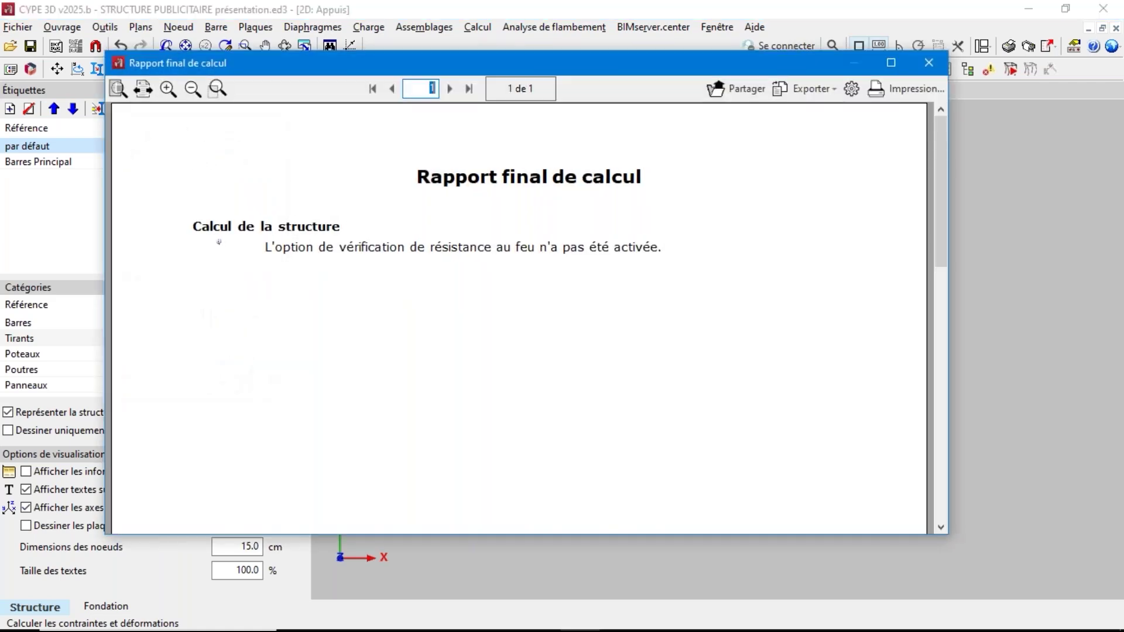
pyautogui.press('Escape')
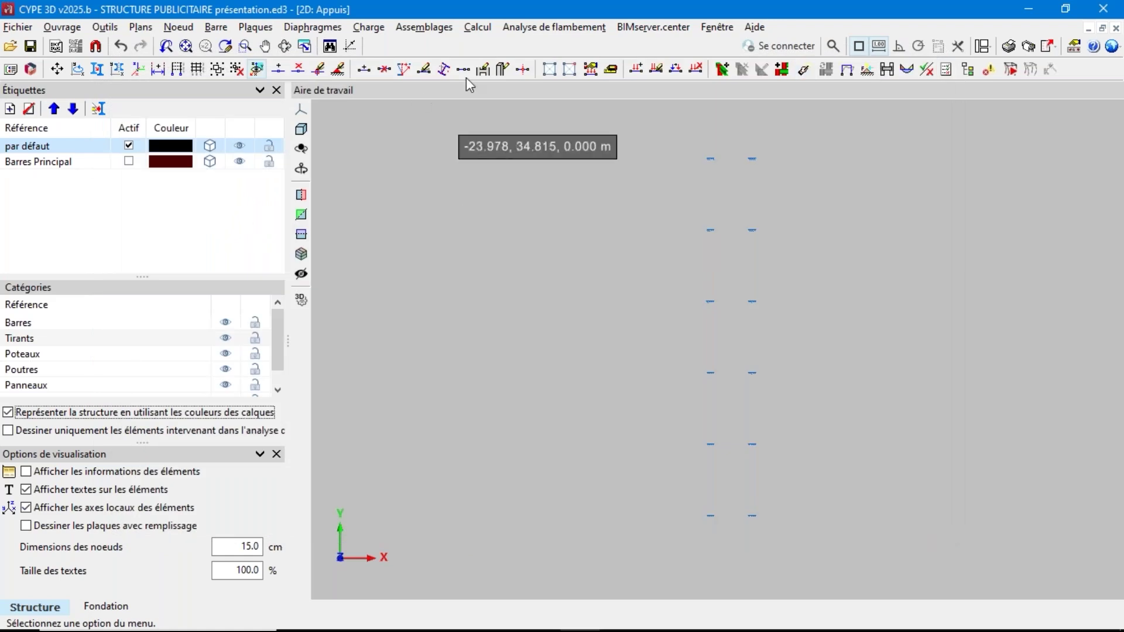
# Step: In the 3D window, show the displacements of support bar N11/N12 under the combination 1.35·PP+1.35·G1+1.5·V1 [NL]
pyautogui.click(484, 30)
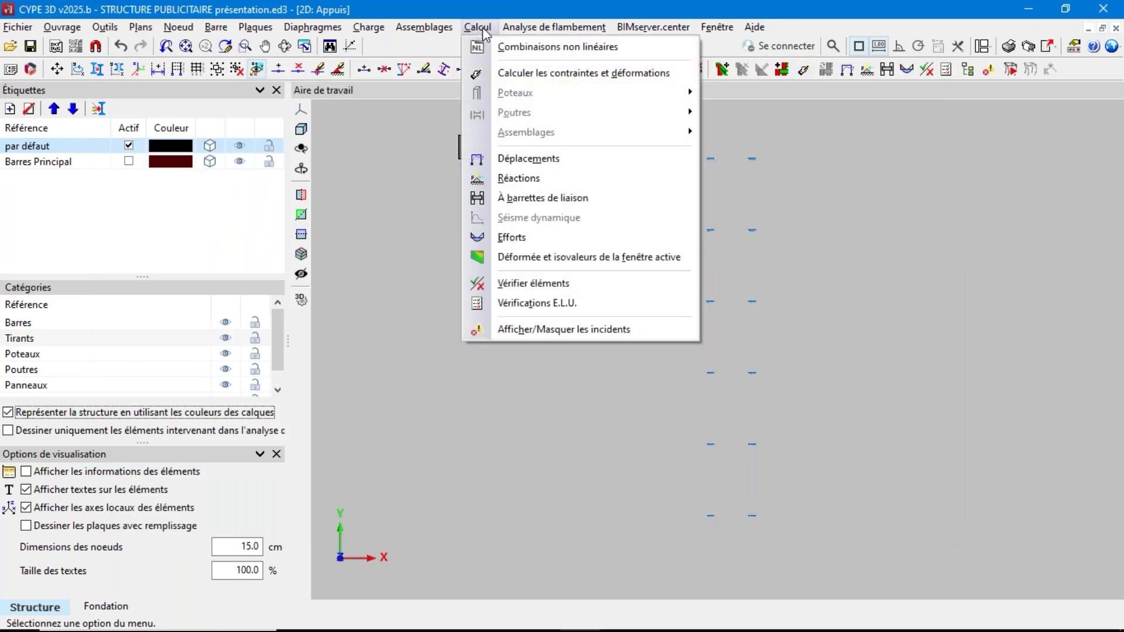
pyautogui.click(524, 159)
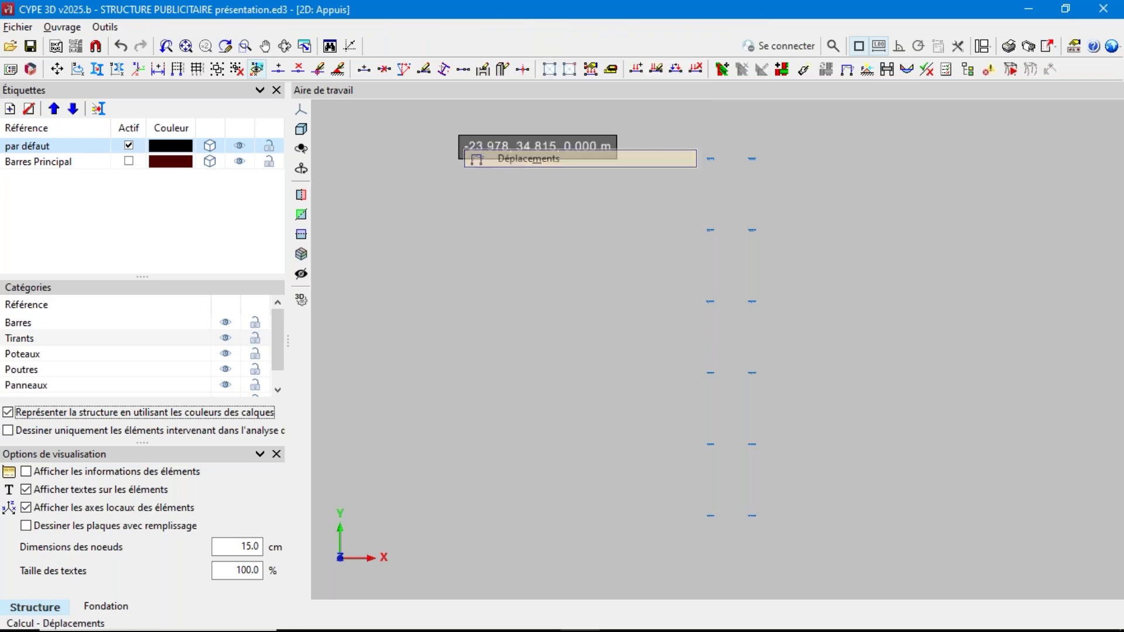
pyautogui.click(708, 32)
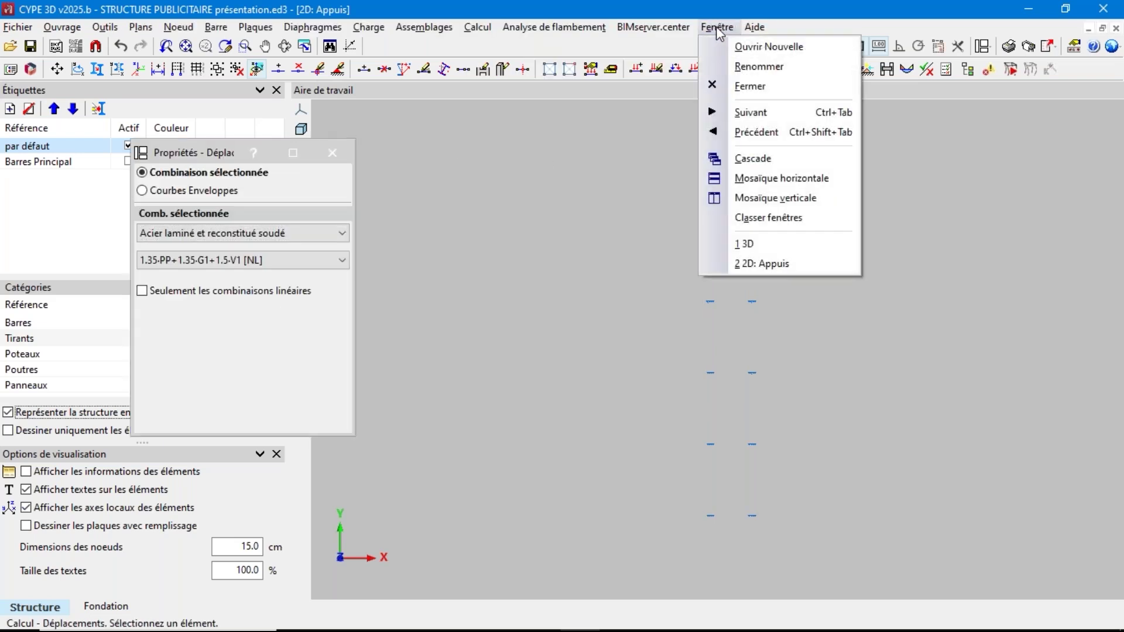
pyautogui.click(770, 242)
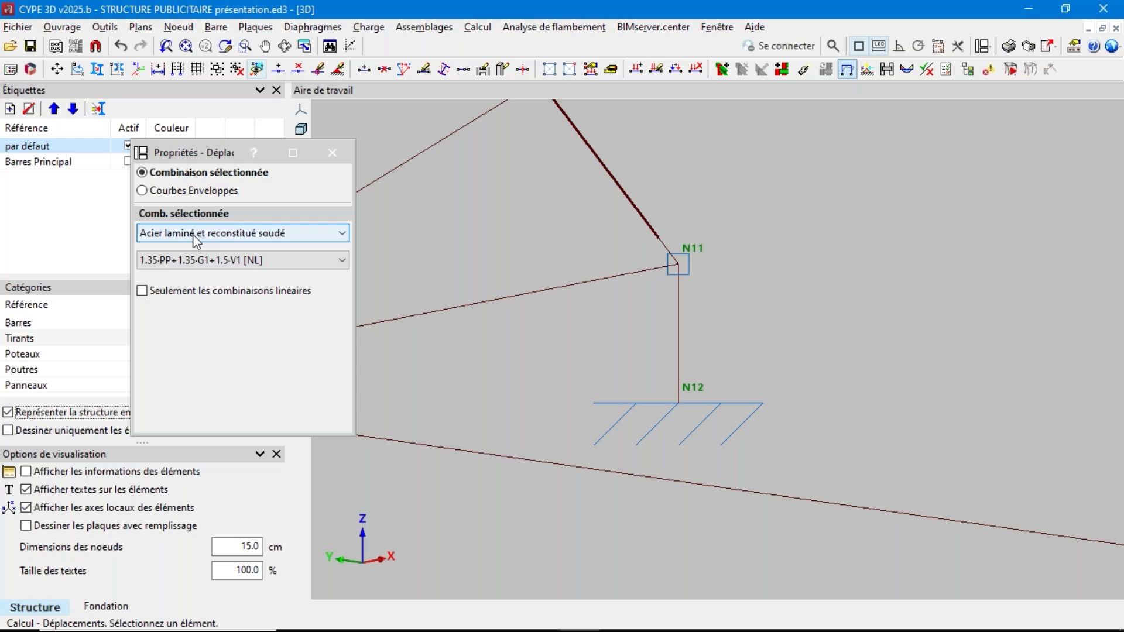
pyautogui.click(679, 343)
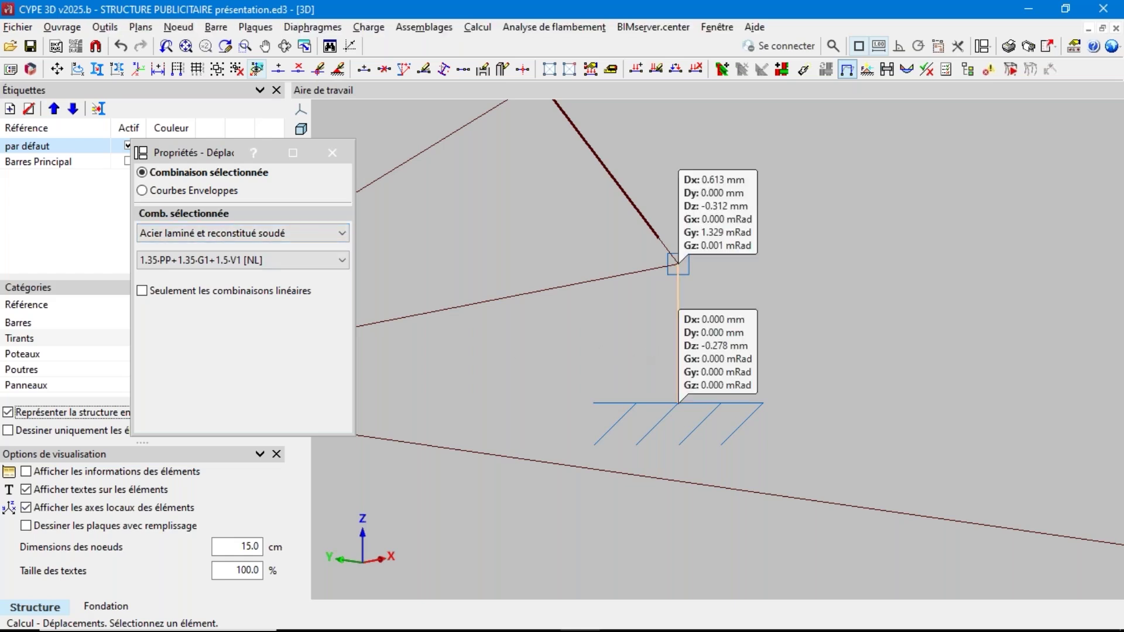
pyautogui.scroll(2, 702, 372)
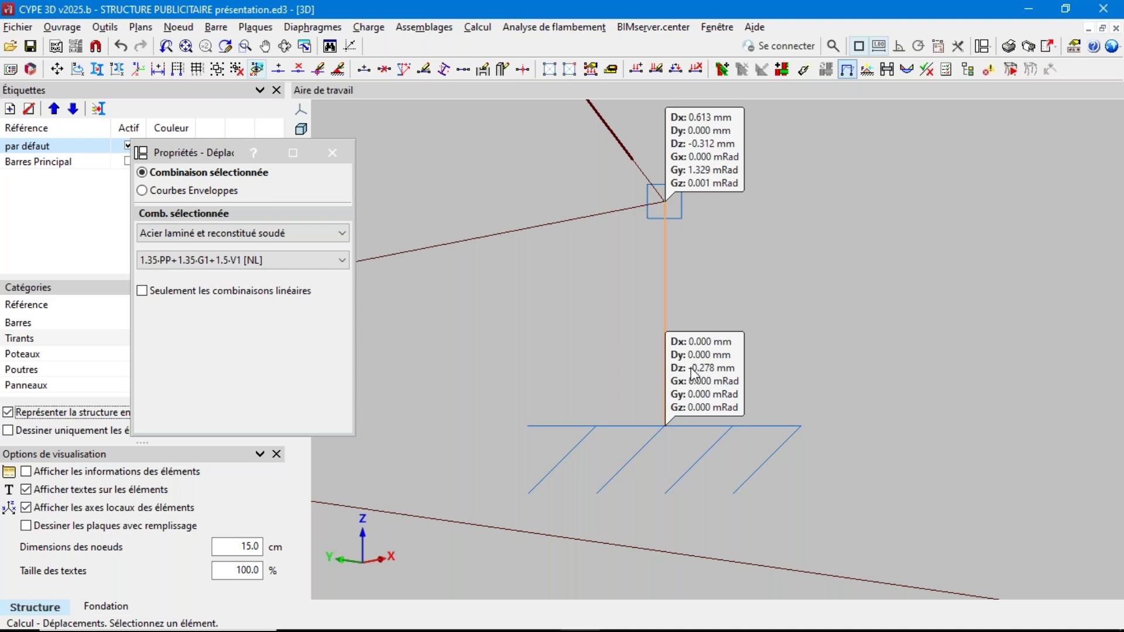
# Step: Compare the bar's displacements under combinations PP+1.35·G1+1.5·V1 [NL] and 1.35·PP+1.35·G1+1.5·V2 [NL]
pyautogui.click(250, 264)
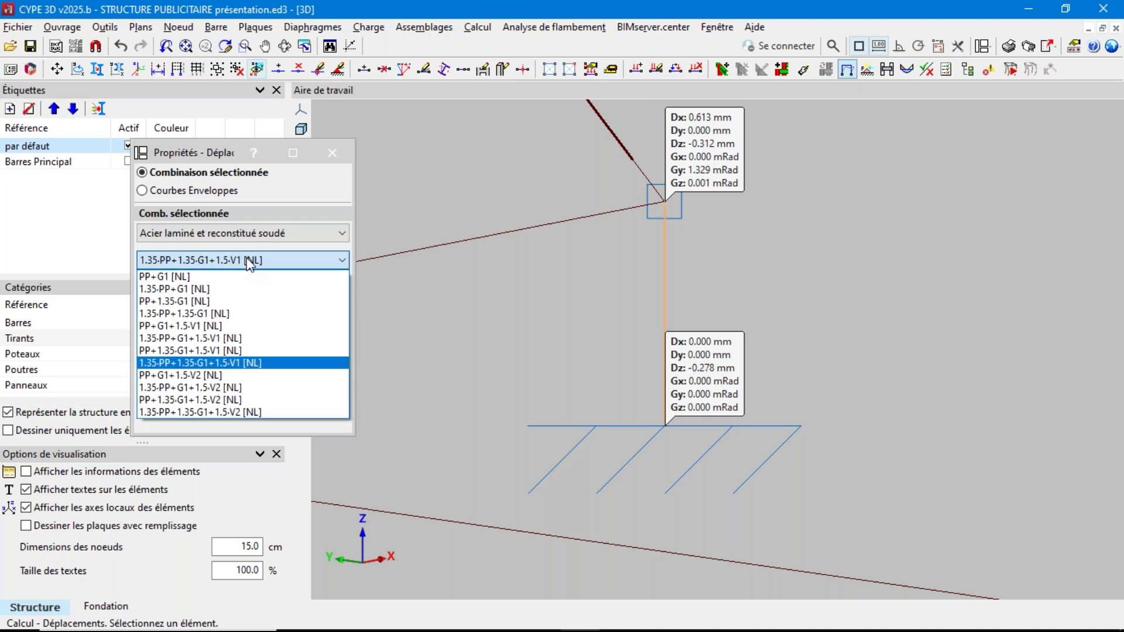
pyautogui.click(246, 356)
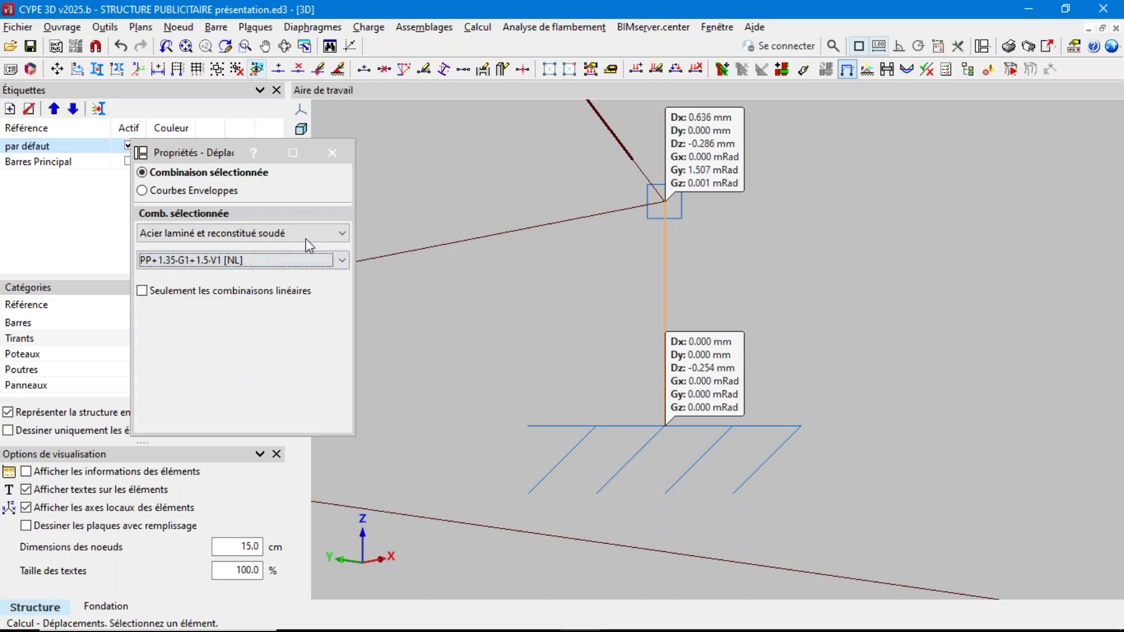
pyautogui.click(277, 261)
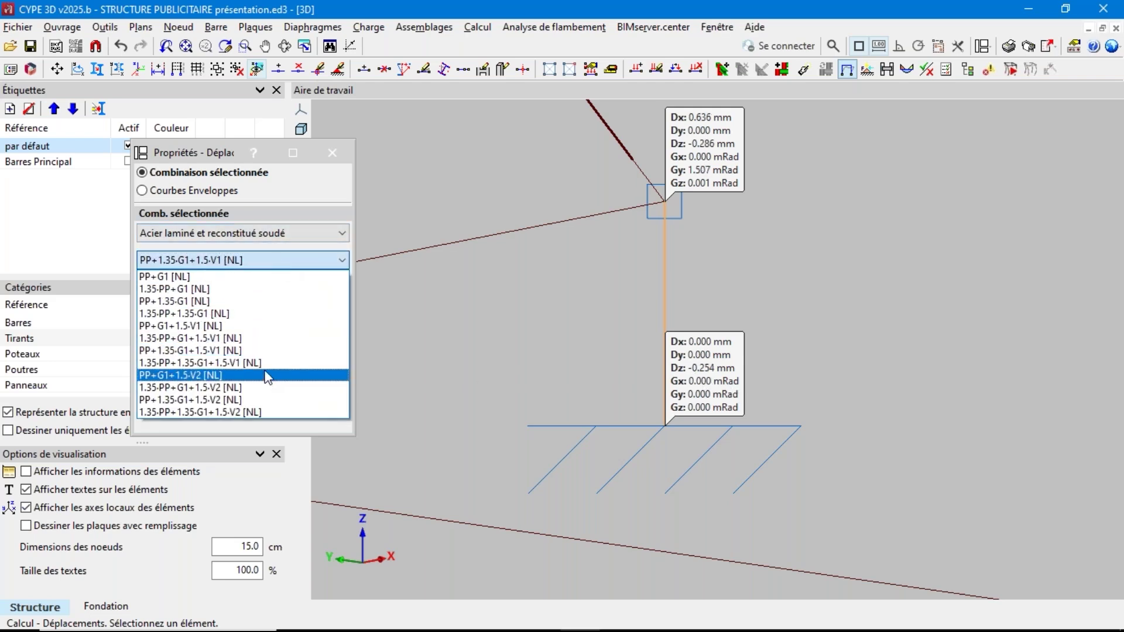
pyautogui.click(263, 412)
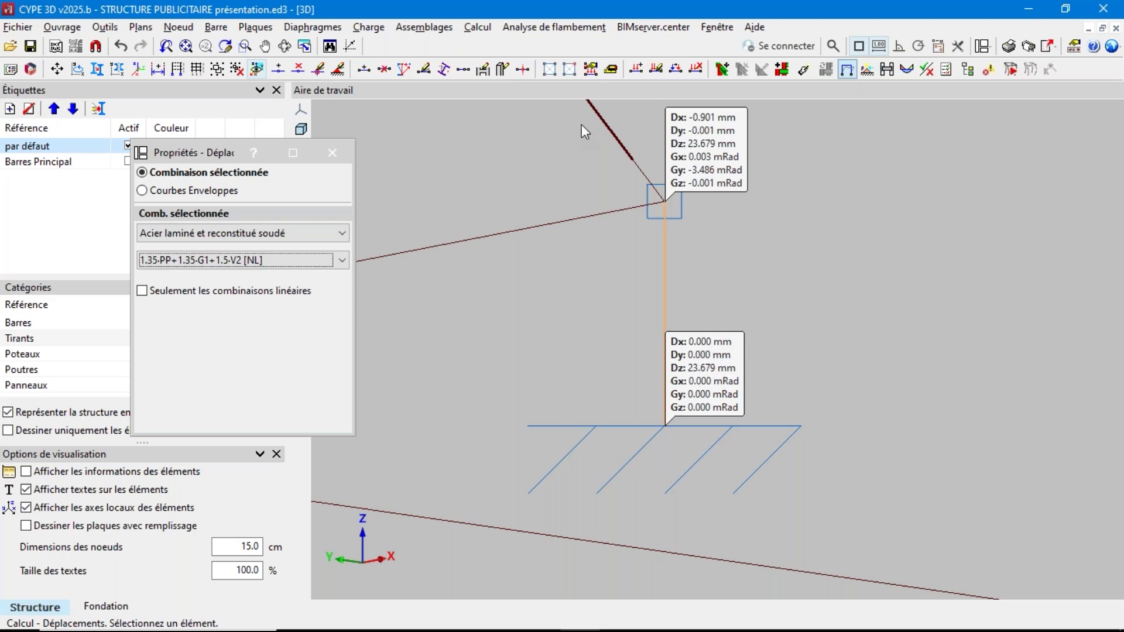
# Step: Display the 3D deformed shape and isovalues for the Acier laminé et reconstitué soudé combination 1.35·PP+1.35·G1+1.5·V2 [NL]
pyautogui.click(490, 28)
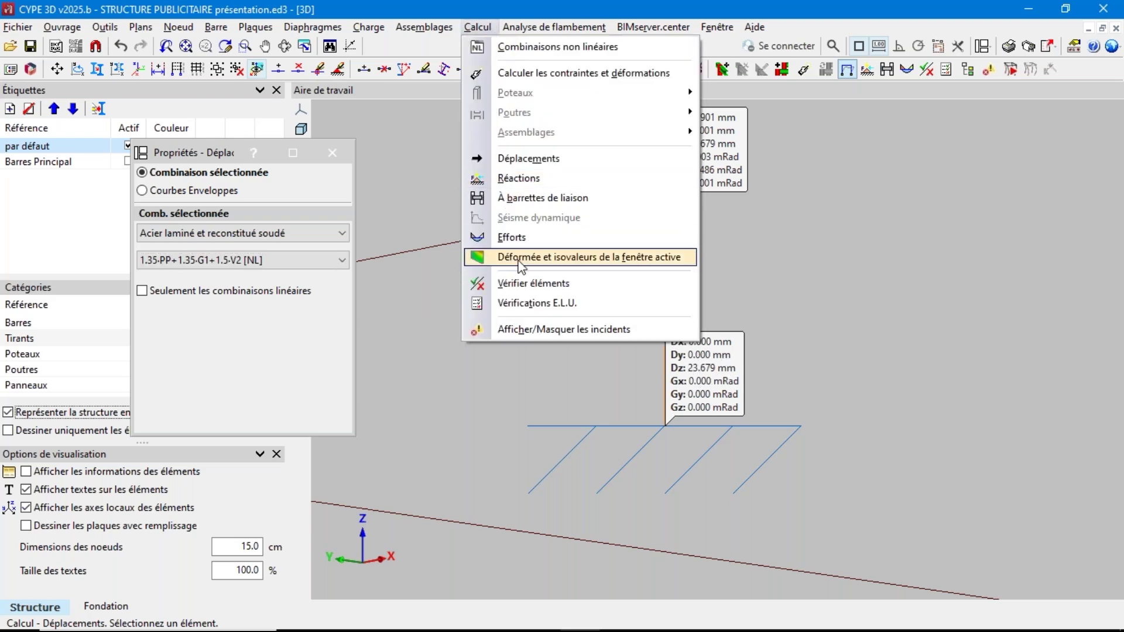
pyautogui.click(532, 259)
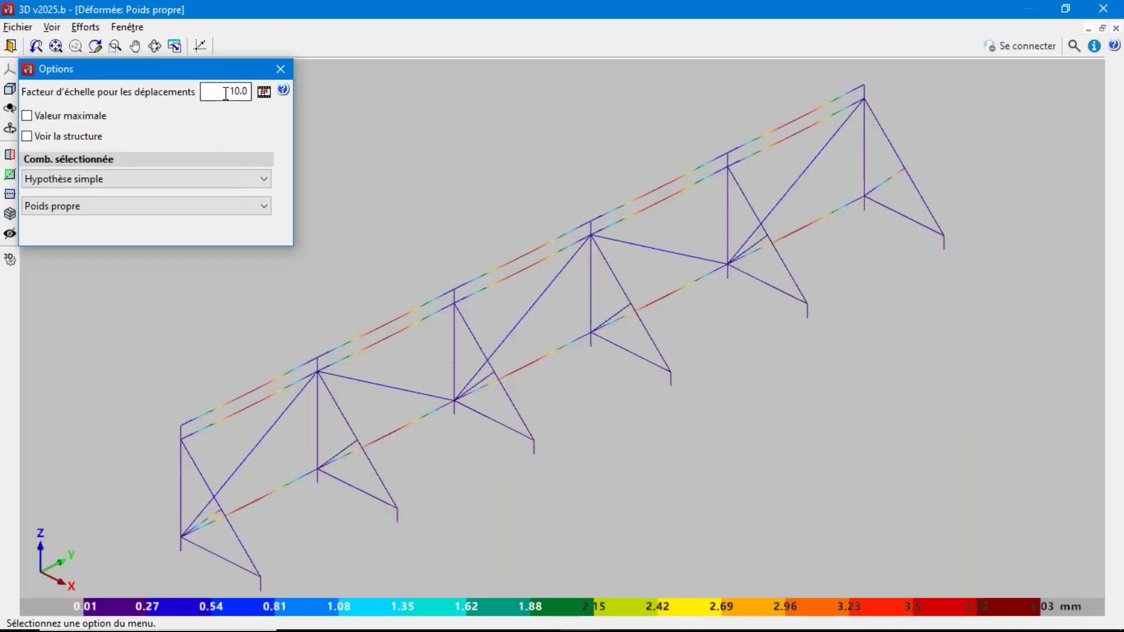
pyautogui.doubleClick(226, 93)
pyautogui.click(54, 182)
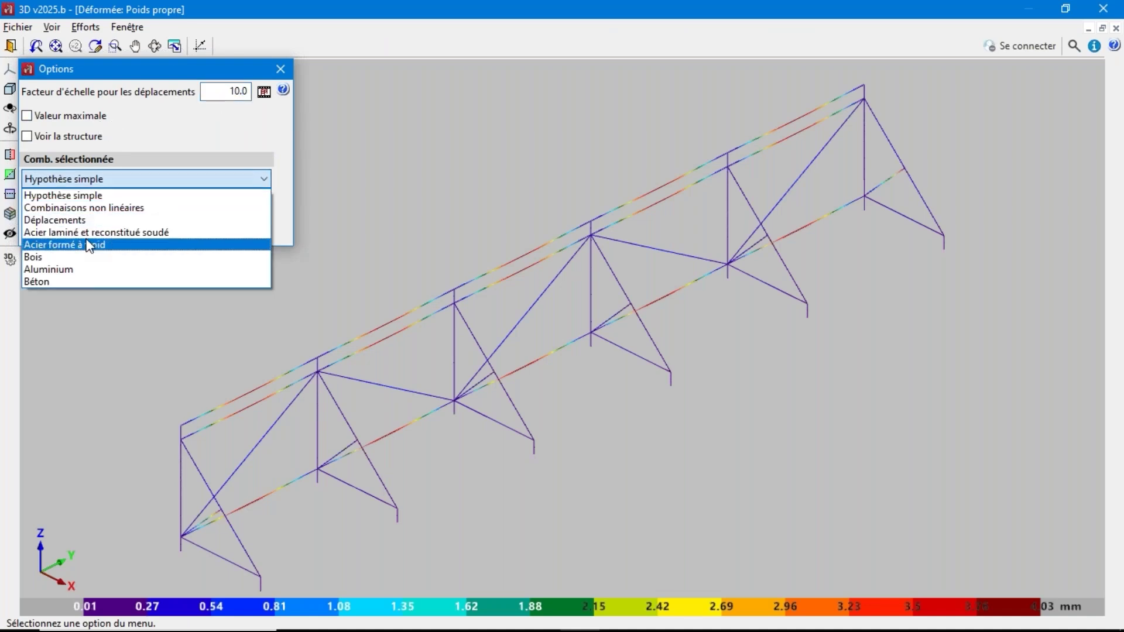
pyautogui.click(87, 237)
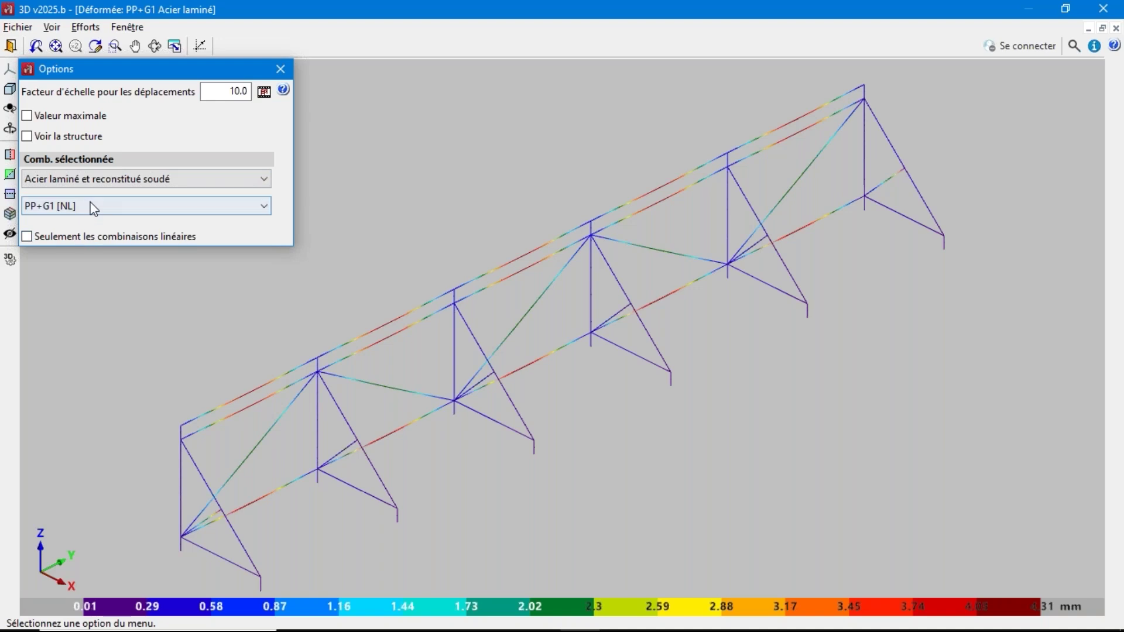
pyautogui.click(90, 206)
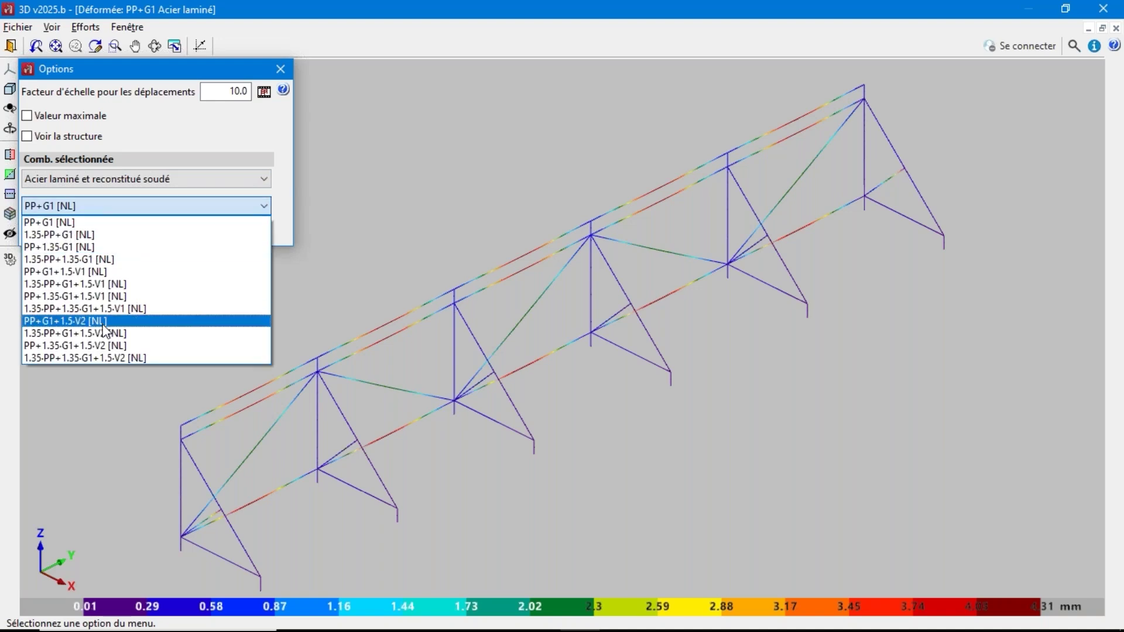
pyautogui.click(115, 357)
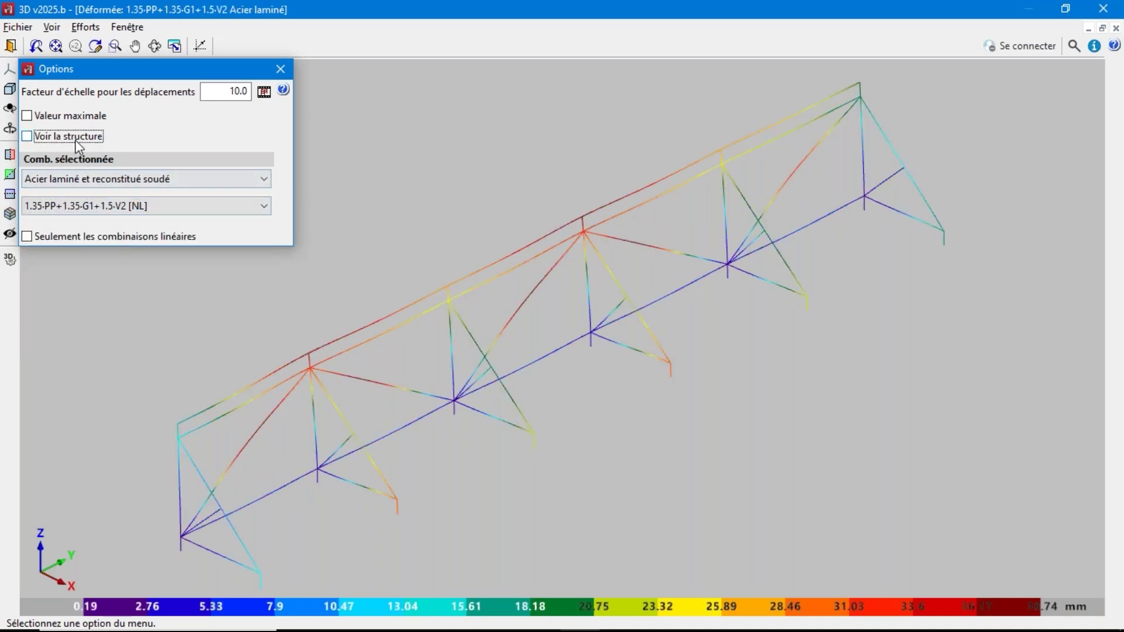
# Step: Overlay the undeformed structure on the deformed shape and examine the vertical displacement at the short rear support bars
pyautogui.click(75, 138)
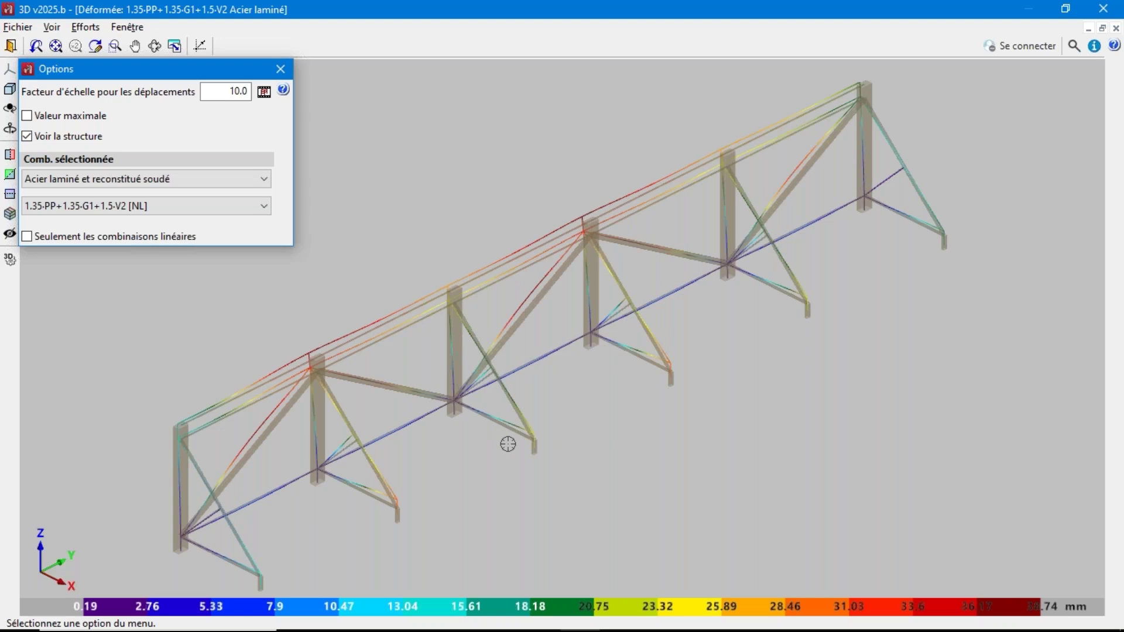
pyautogui.moveTo(557, 421)
pyautogui.mouseDown(button='middle')
pyautogui.moveTo(576, 407)
pyautogui.moveTo(610, 408)
pyautogui.moveTo(521, 465)
pyautogui.mouseUp(button='middle')
pyautogui.scroll(8, 532, 459)
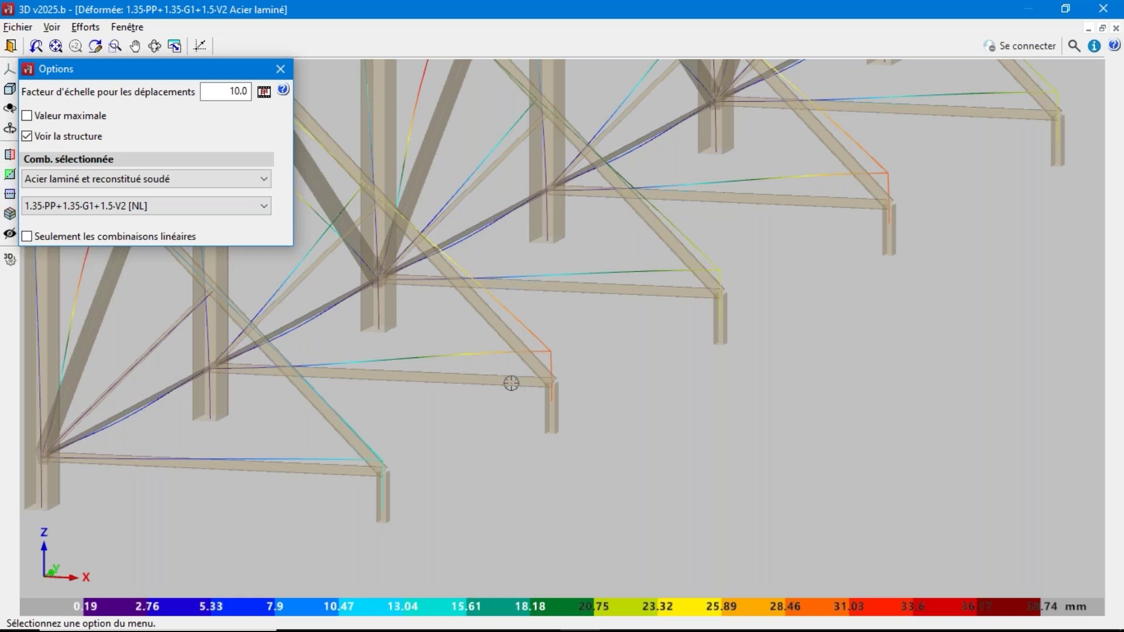
pyautogui.scroll(-2, 544, 394)
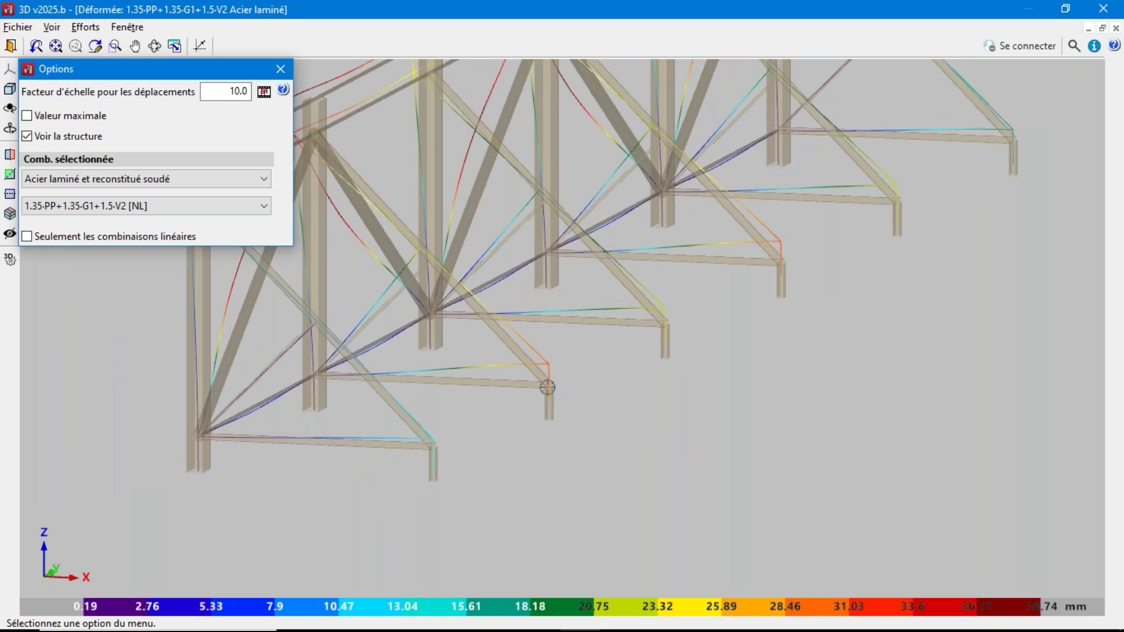
pyautogui.scroll(1, 550, 398)
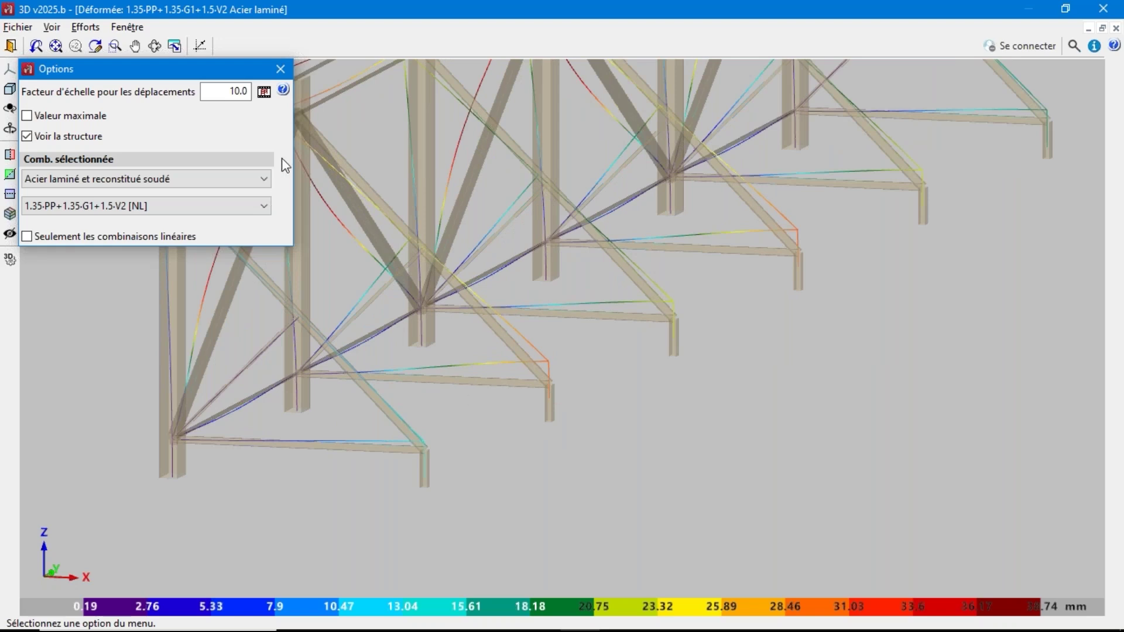
# Step: Play the deformation animation, inspect the uplift at the rear supports, and leave the deformed-shape view
pyautogui.click(264, 92)
pyautogui.click(264, 92)
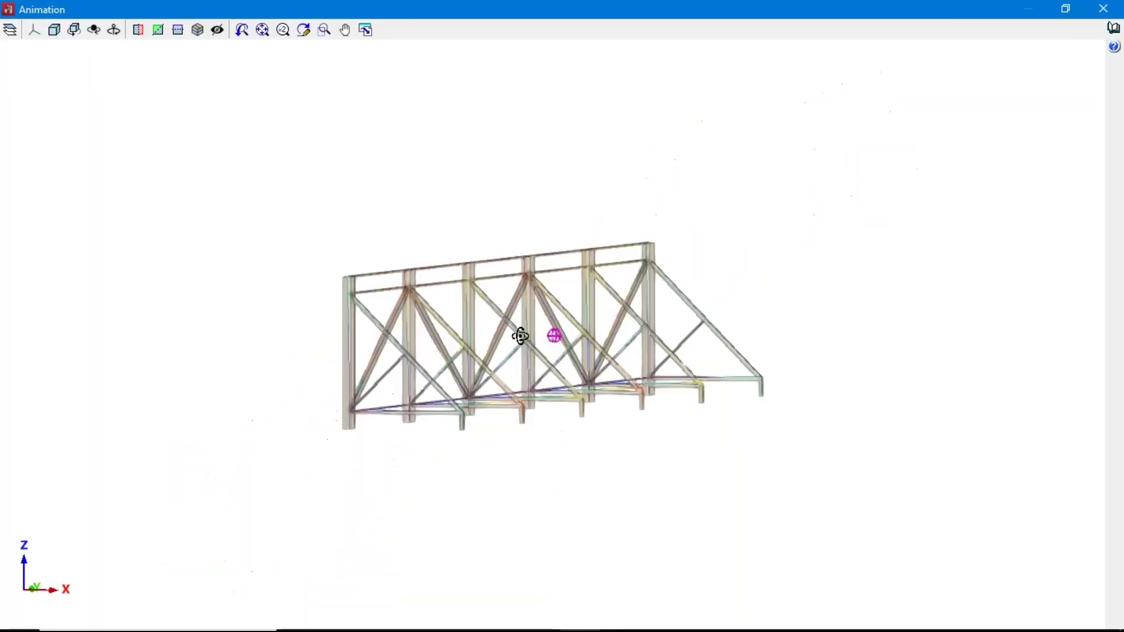
pyautogui.scroll(5, 522, 351)
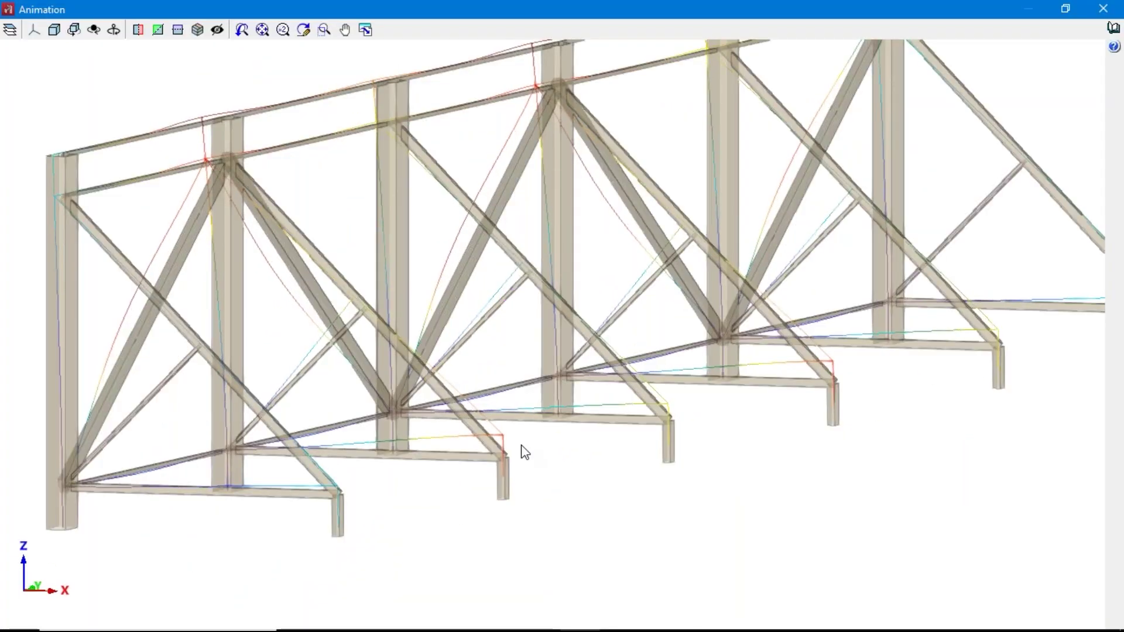
pyautogui.scroll(1, 504, 488)
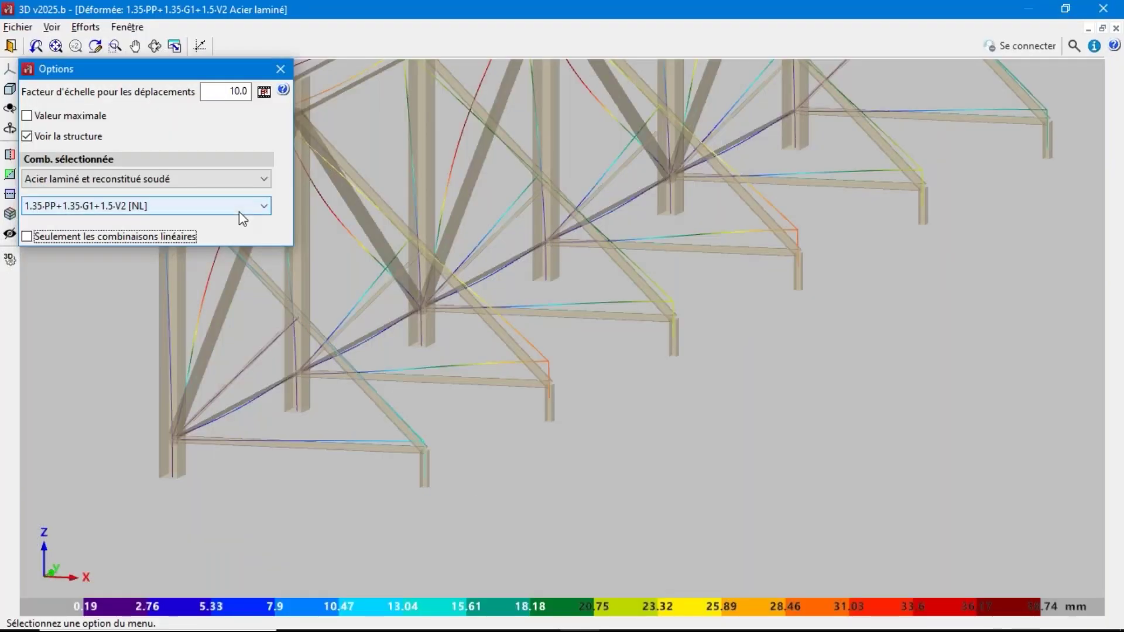
pyautogui.click(10, 45)
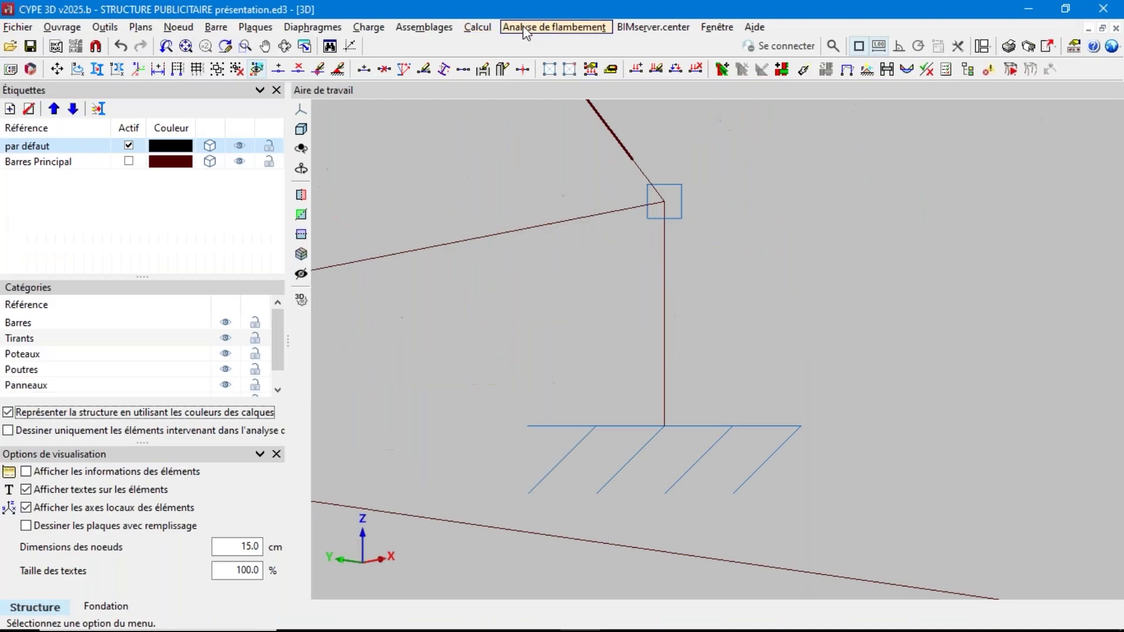
pyautogui.click(477, 27)
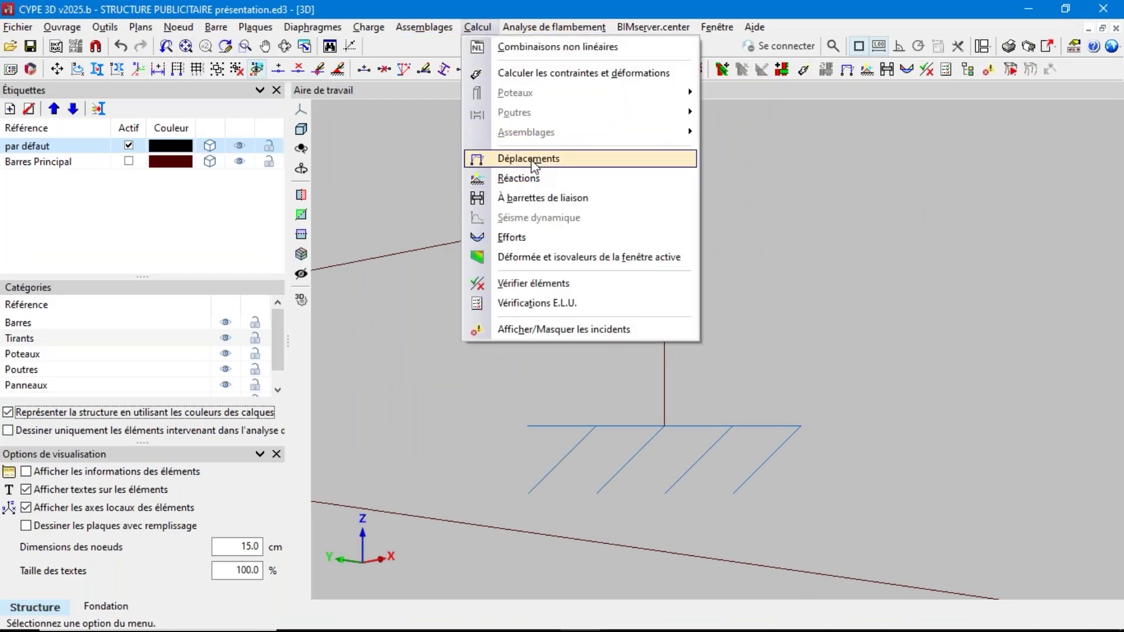
pyautogui.click(529, 7)
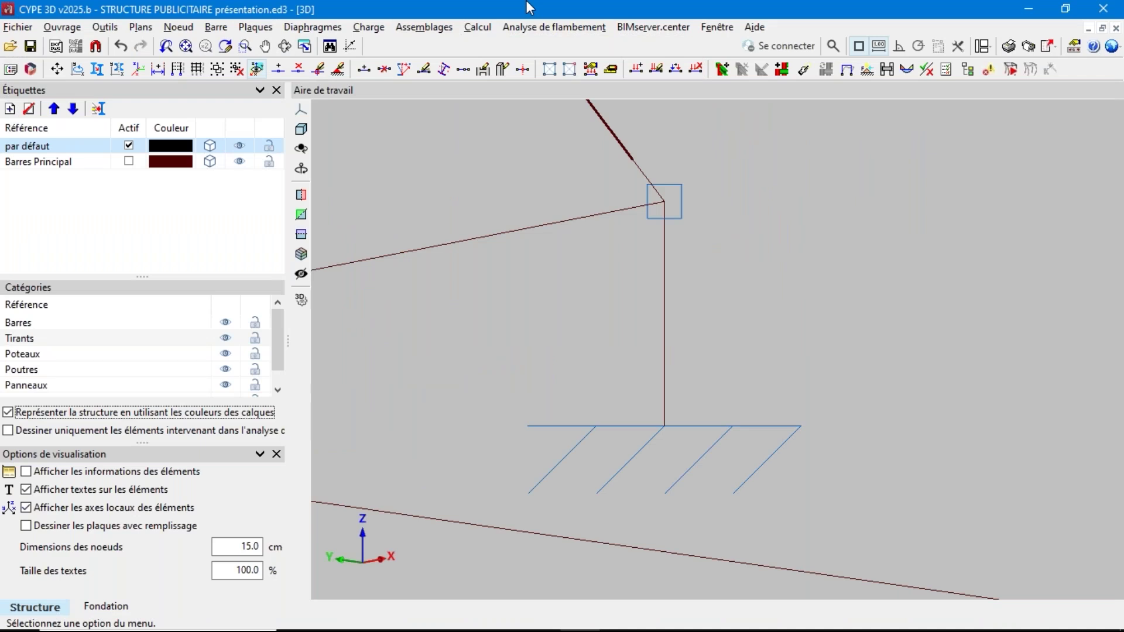
# Step: Open the saved project TOUR DE COMMUNICATION 1 présentation and discard the stray distance measurement in the work area
pyautogui.click(32, 29)
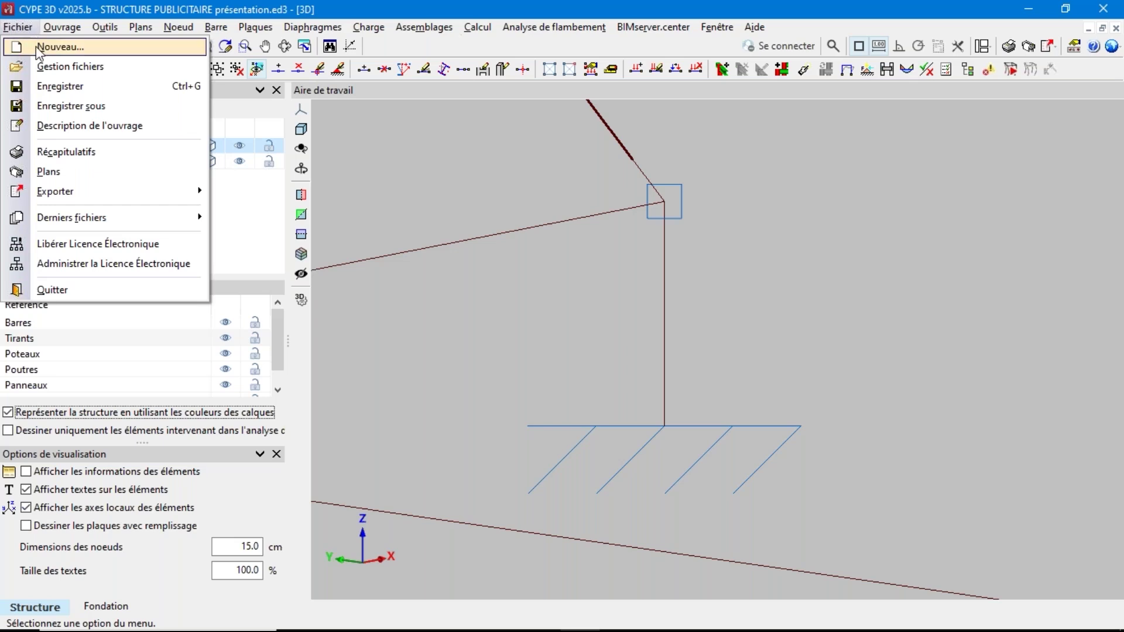
pyautogui.click(46, 67)
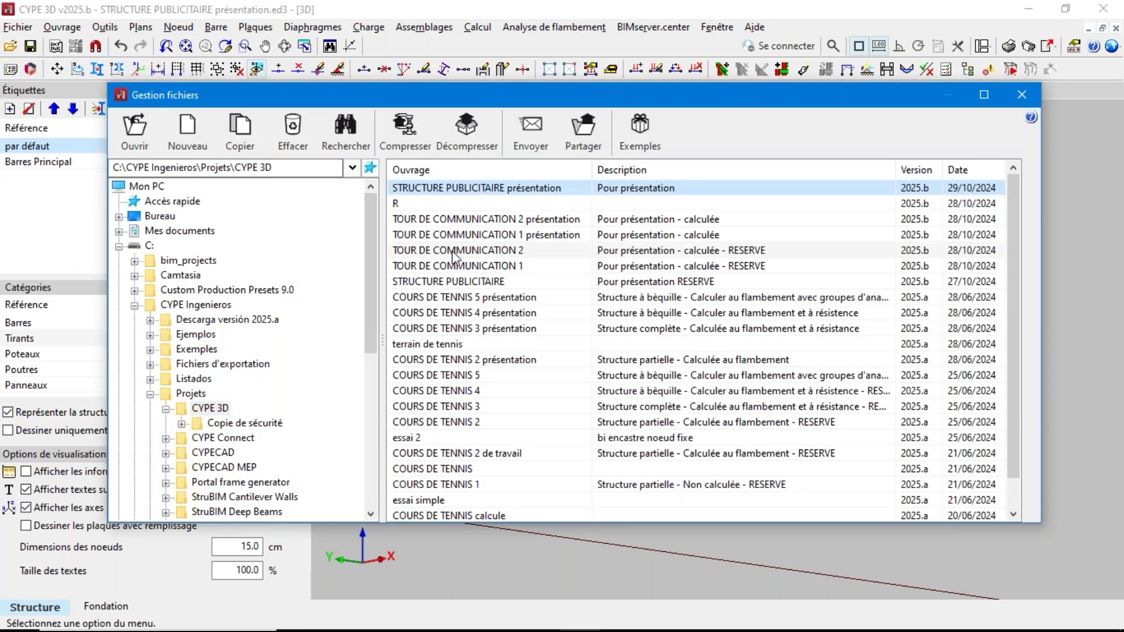
pyautogui.doubleClick(461, 236)
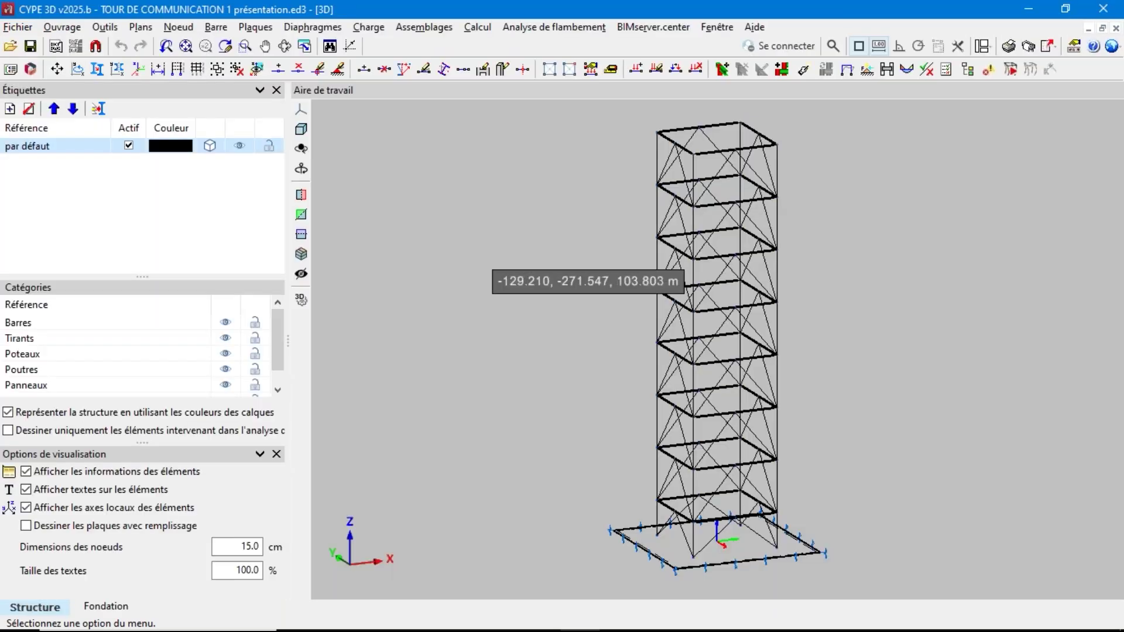
pyautogui.click(461, 239)
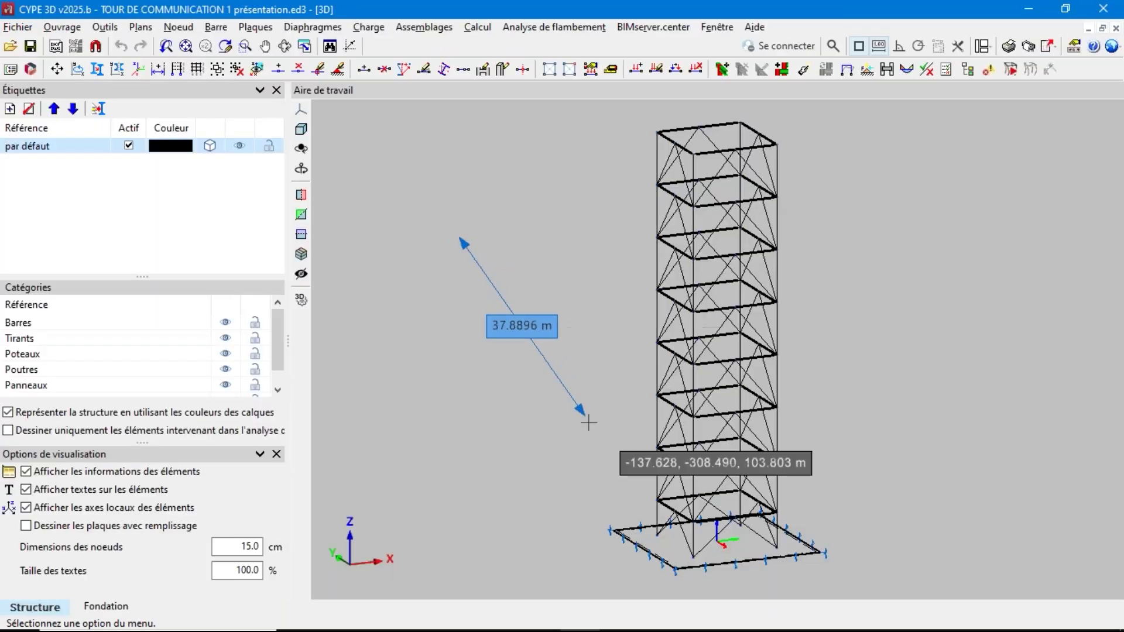
pyautogui.click(506, 365)
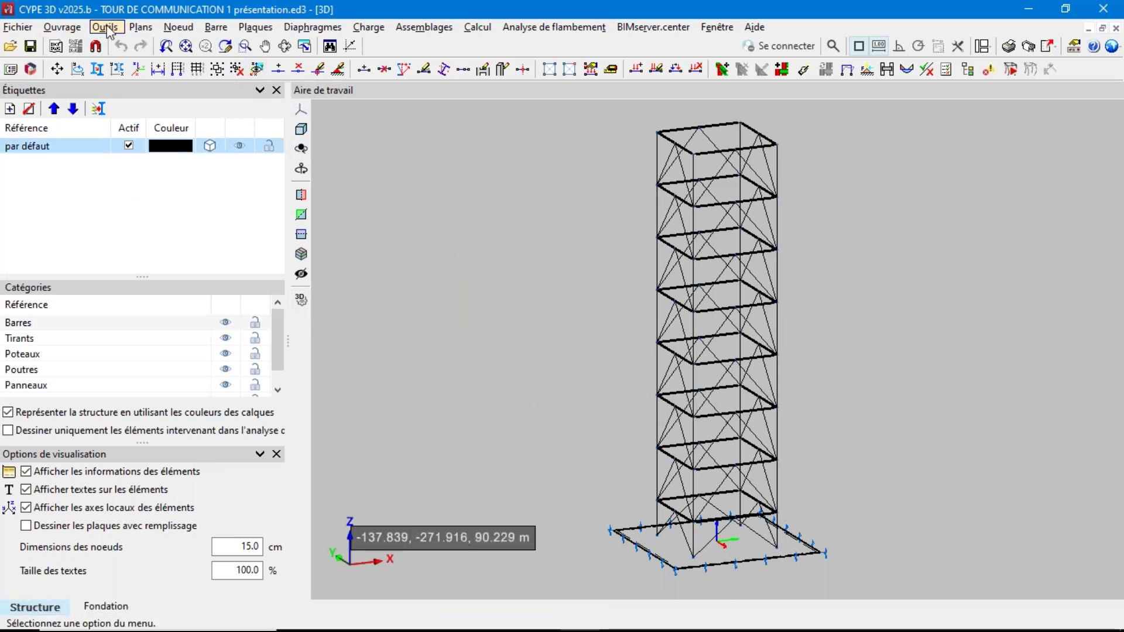
# Step: Display the plan dimensions around the communication tower and its base plate
pyautogui.click(141, 28)
pyautogui.click(171, 67)
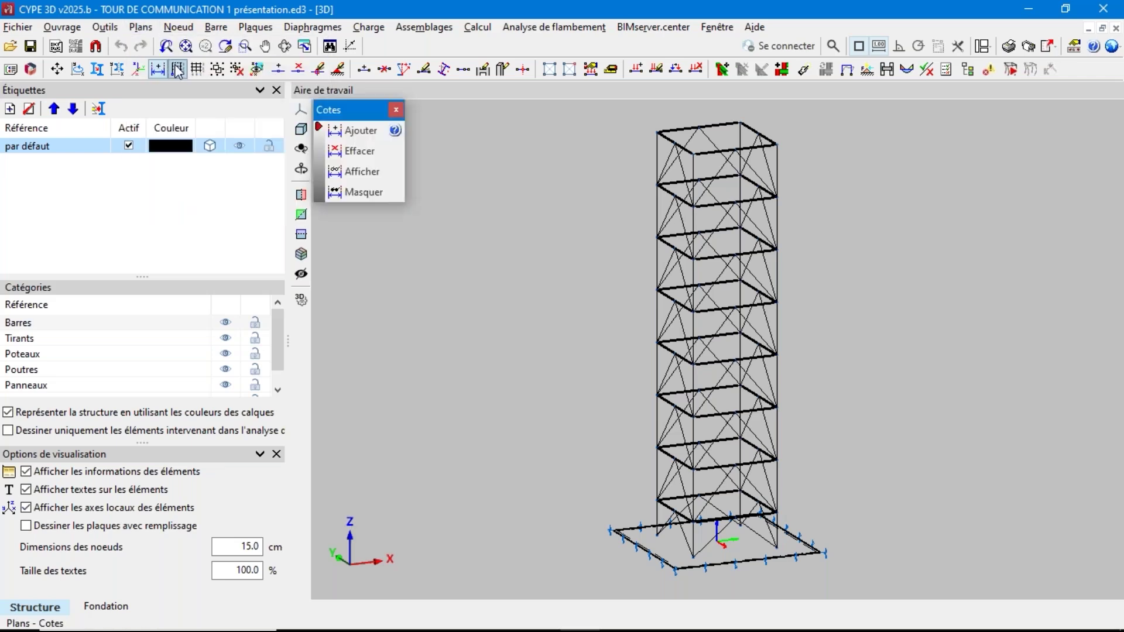
pyautogui.click(358, 171)
pyautogui.click(542, 373)
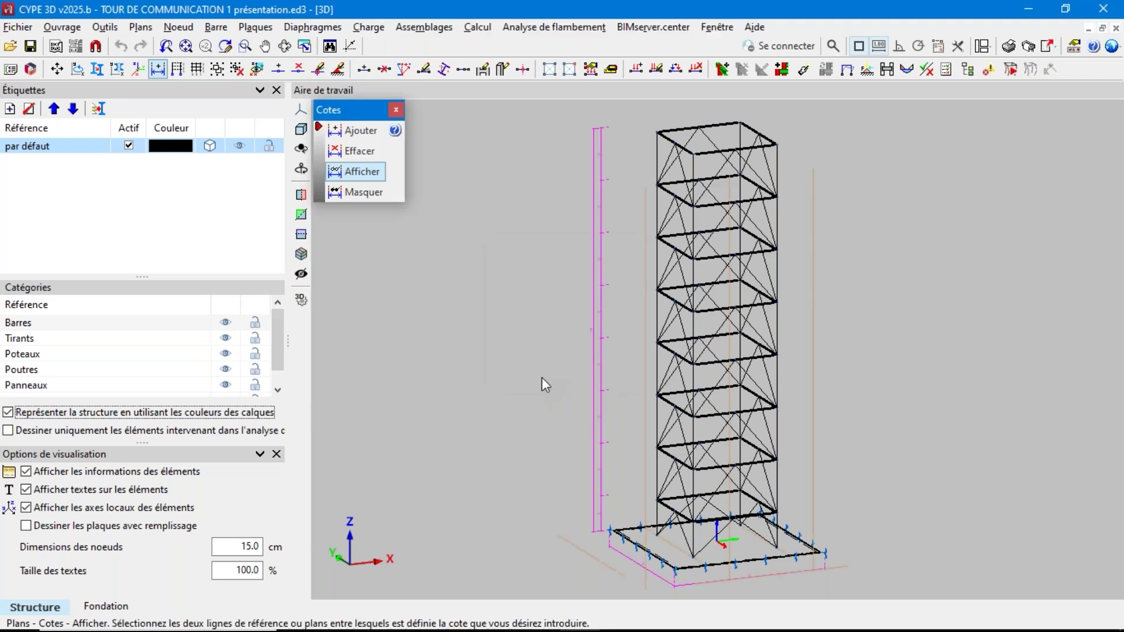
# Step: Examine the dimensions of the base plate sides, the individual tower levels and the overall height
pyautogui.scroll(5, 547, 416)
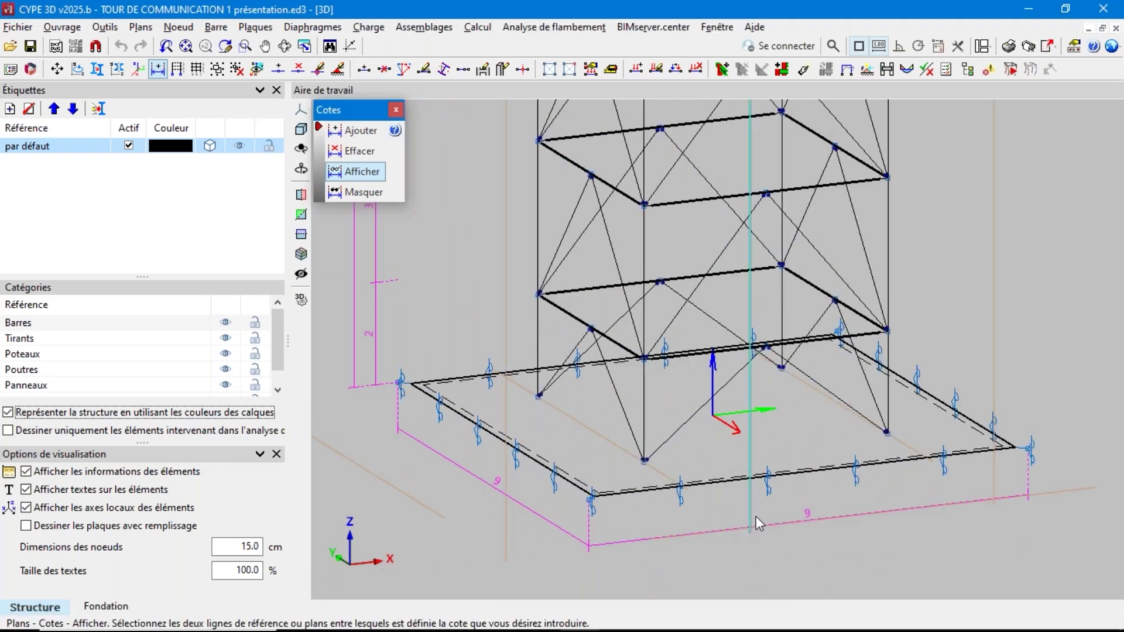
pyautogui.click(649, 536)
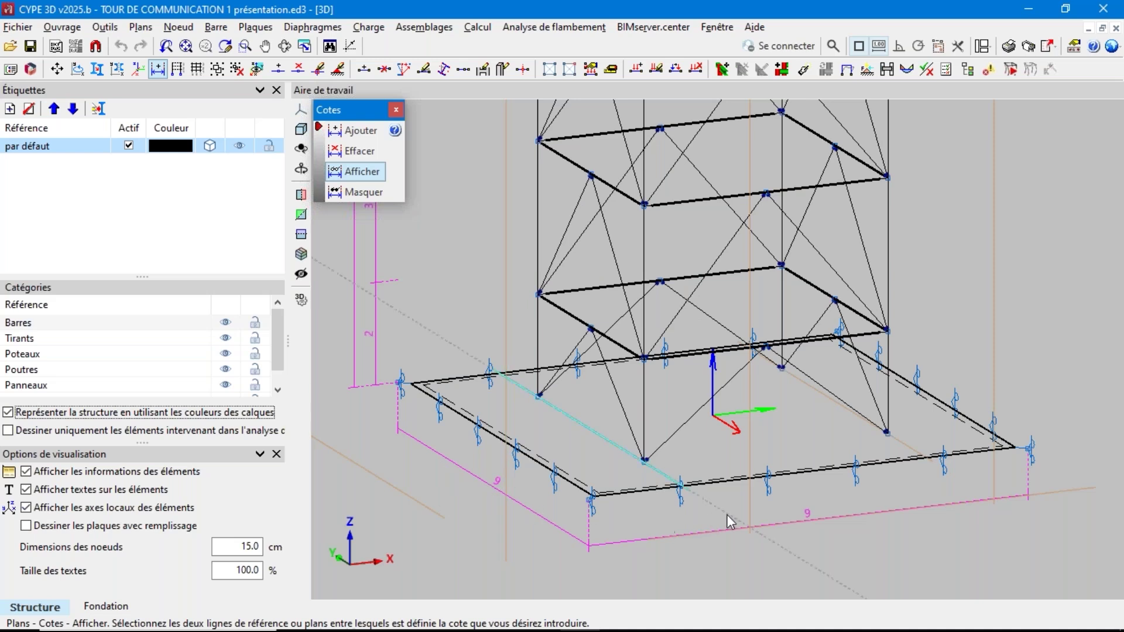
pyautogui.scroll(-3, 760, 497)
pyautogui.scroll(5, 609, 150)
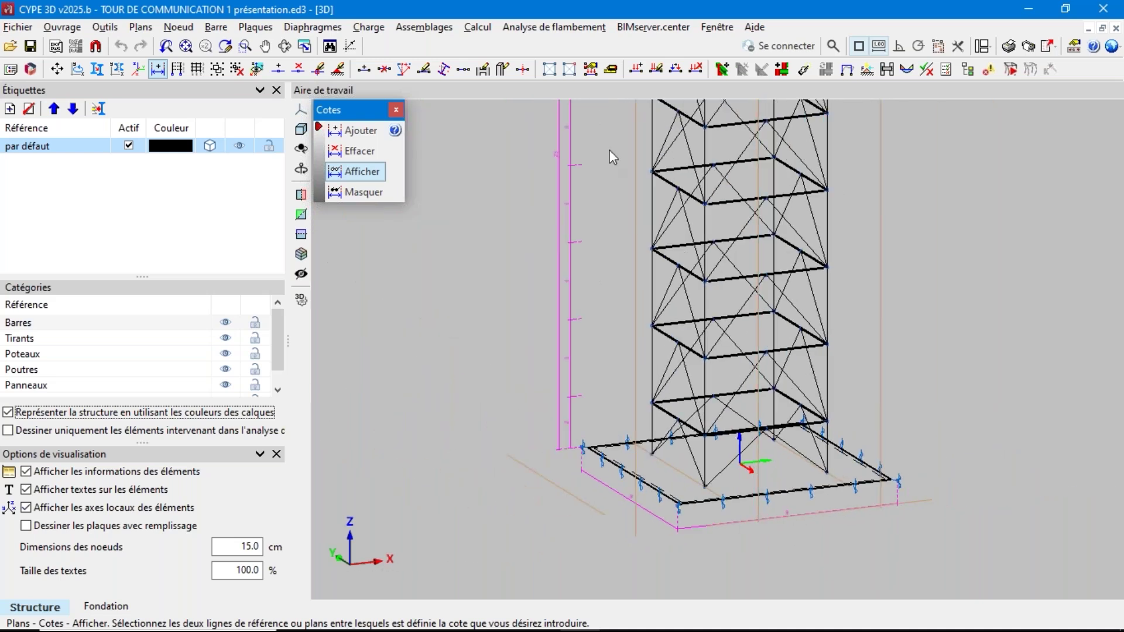
pyautogui.scroll(2, 530, 187)
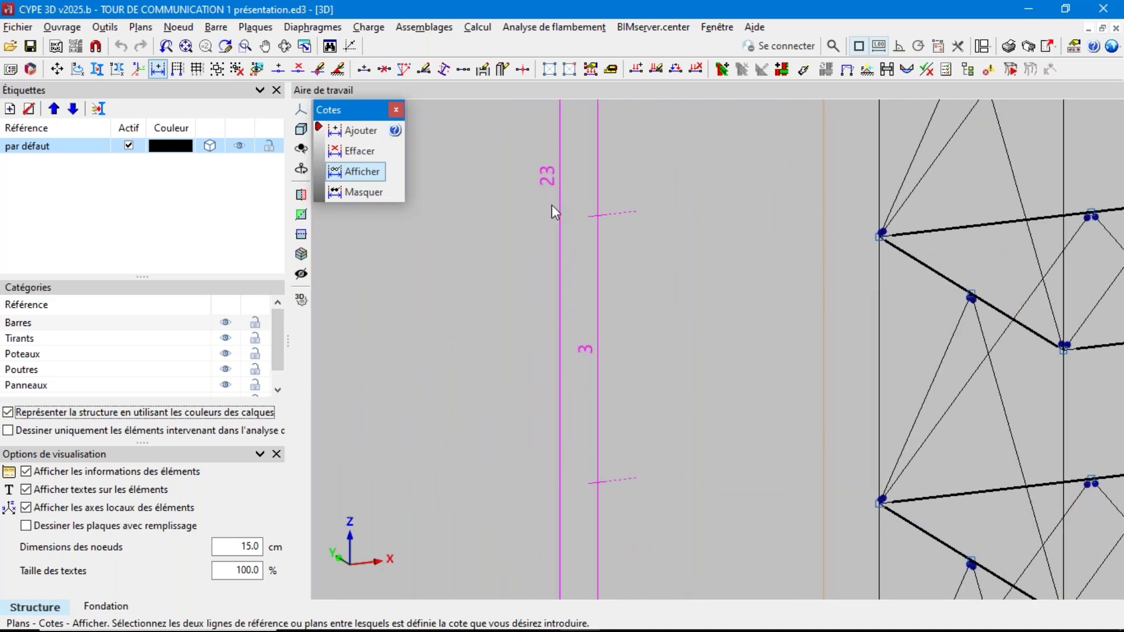
pyautogui.scroll(-4, 551, 205)
pyautogui.scroll(-2, 550, 289)
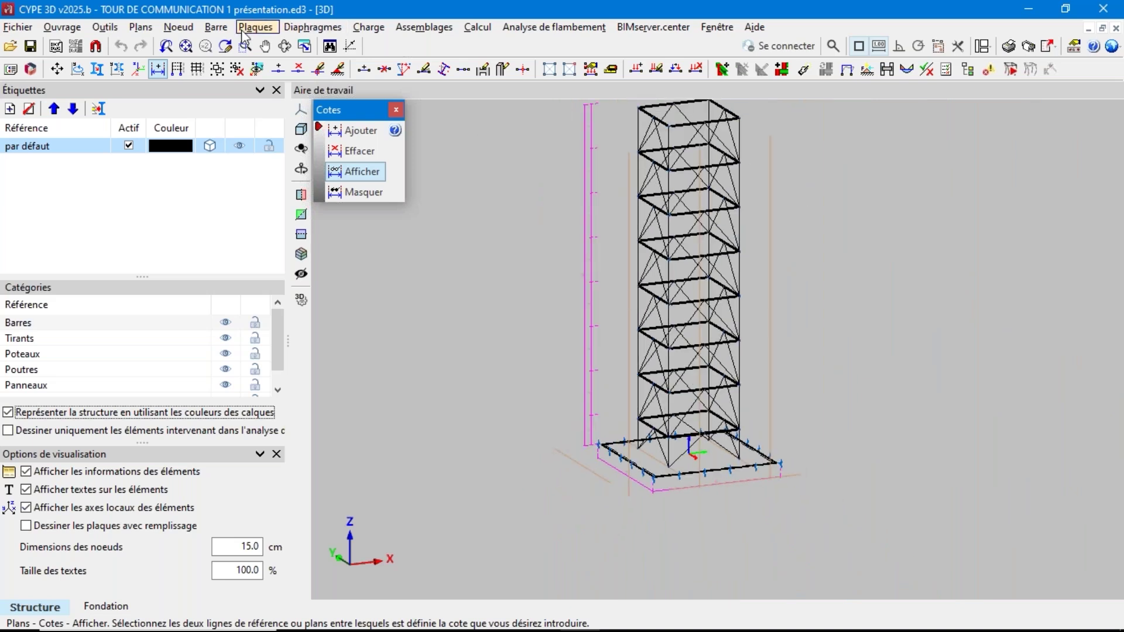
# Step: Inspect the bar grouping of the tower's vertical legs and the uniform wind load on its side panel
pyautogui.click(216, 27)
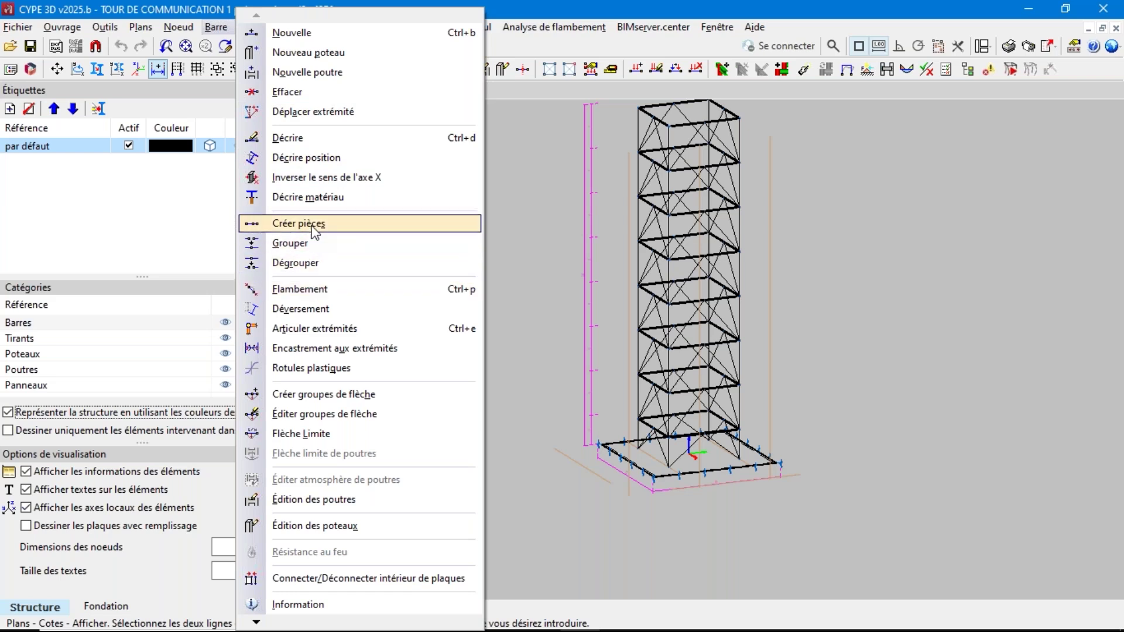
pyautogui.click(315, 244)
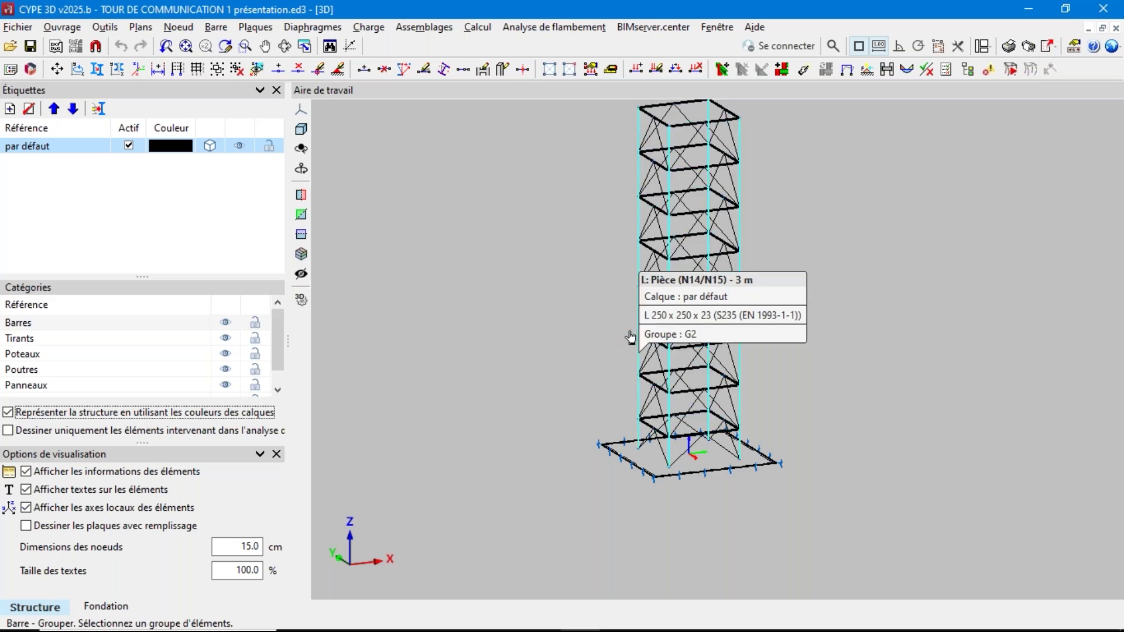
pyautogui.click(374, 29)
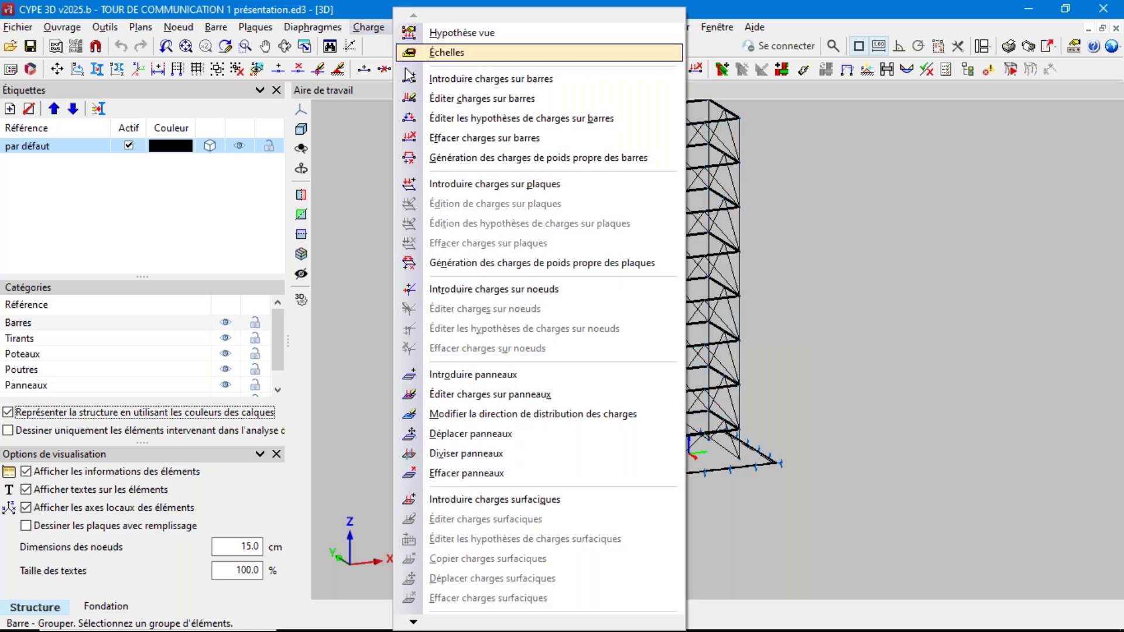
pyautogui.click(460, 395)
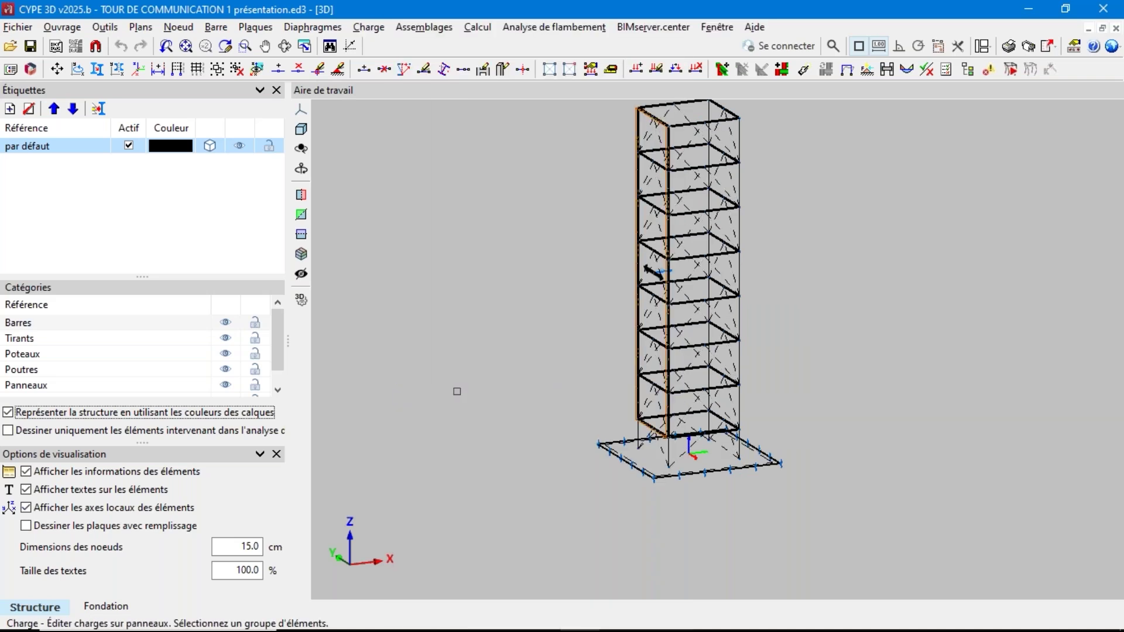
pyautogui.click(668, 300)
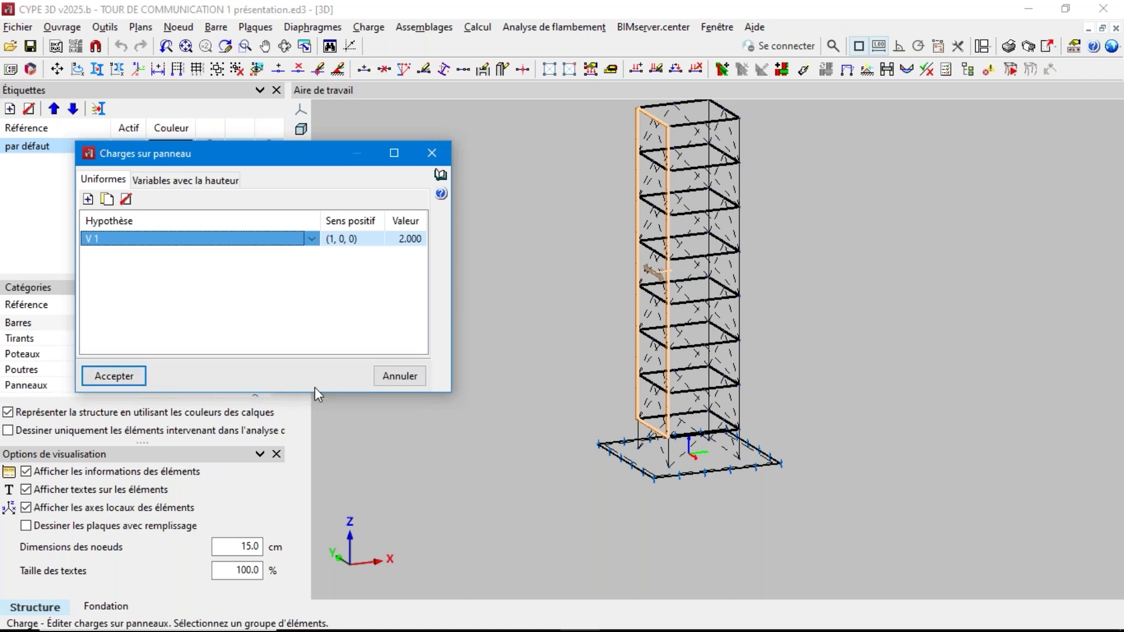
pyautogui.press('Return')
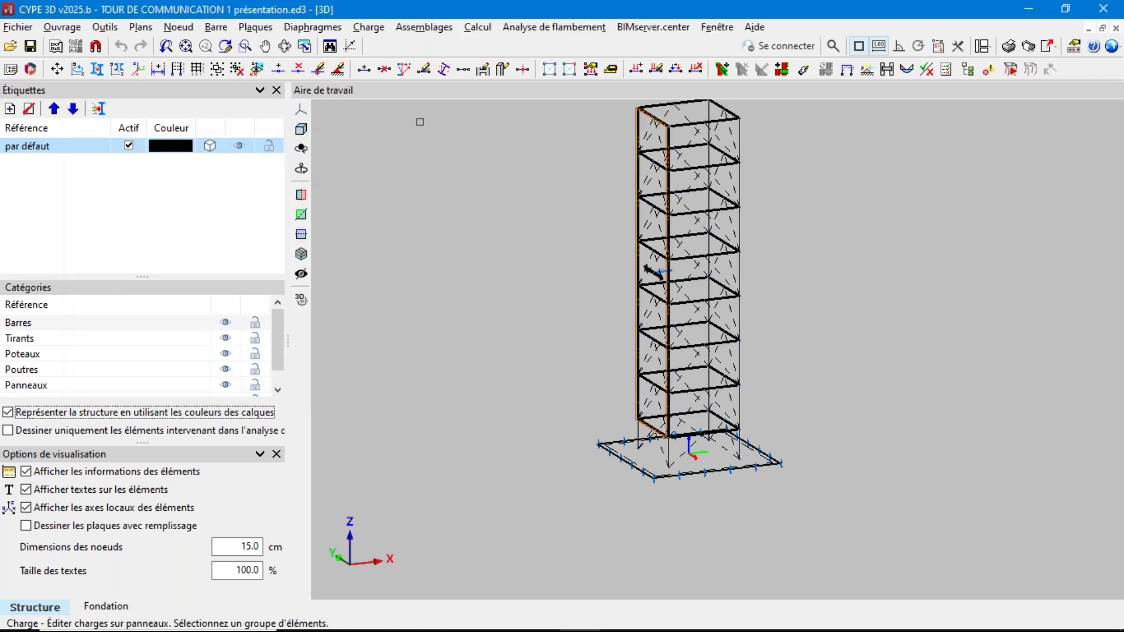
# Step: Display the tower's deformed shape with a displacement scale factor of 50
pyautogui.click(489, 30)
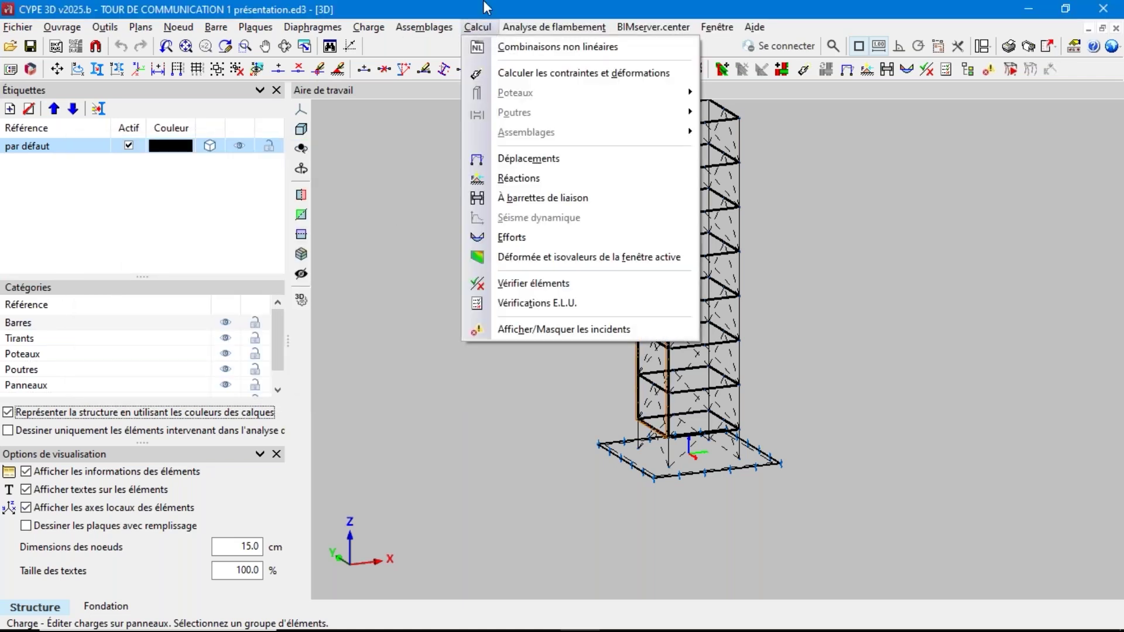
pyautogui.click(486, 8)
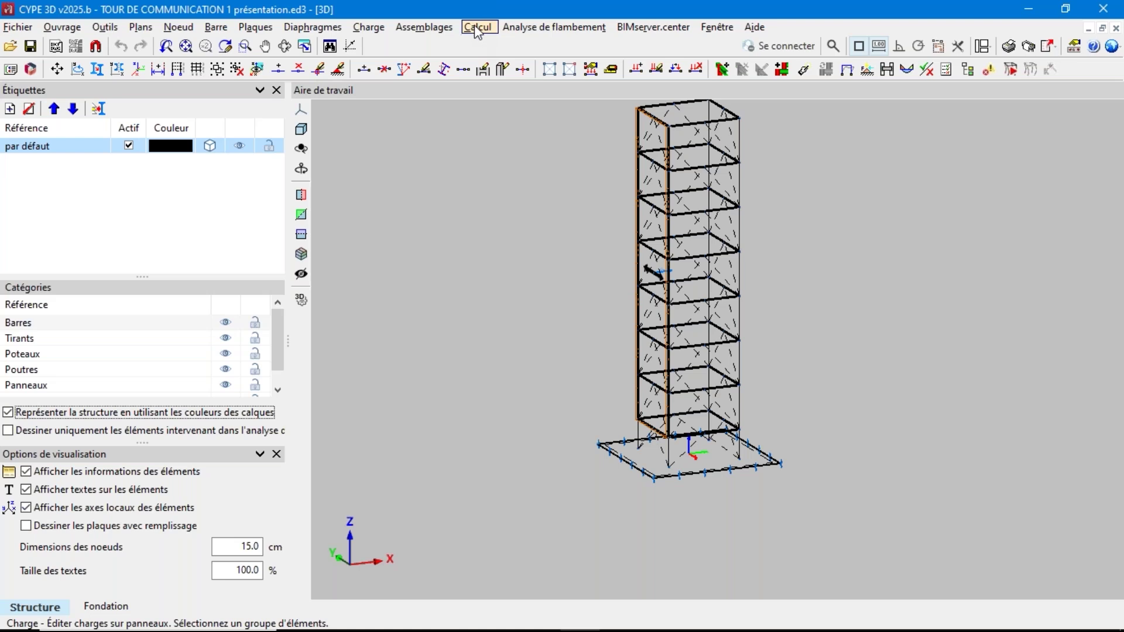
pyautogui.click(478, 30)
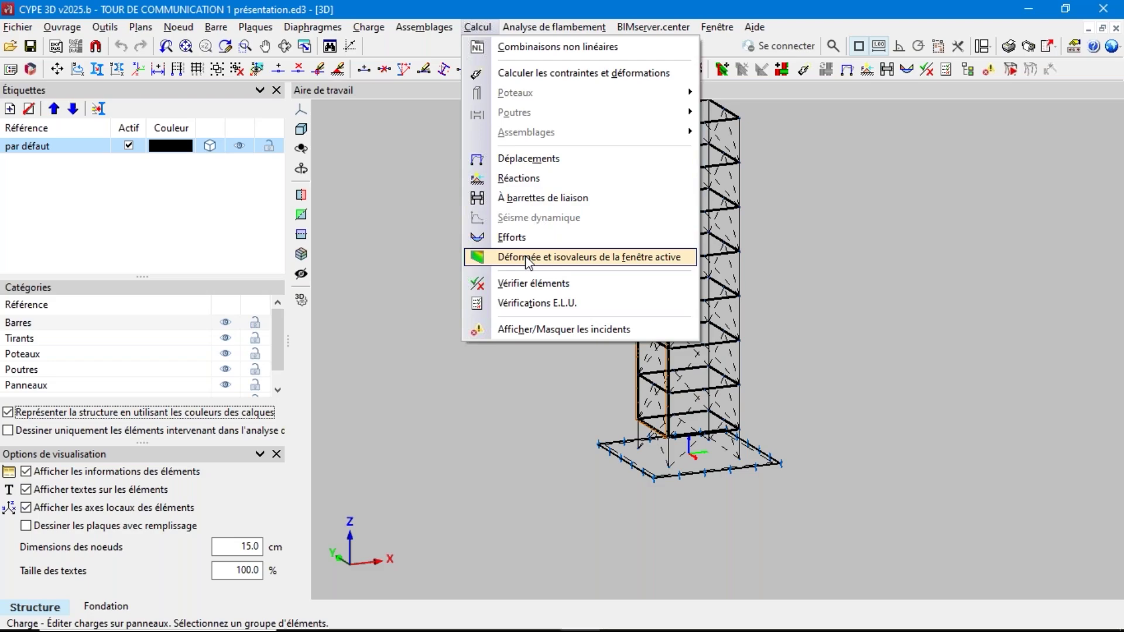
pyautogui.click(528, 261)
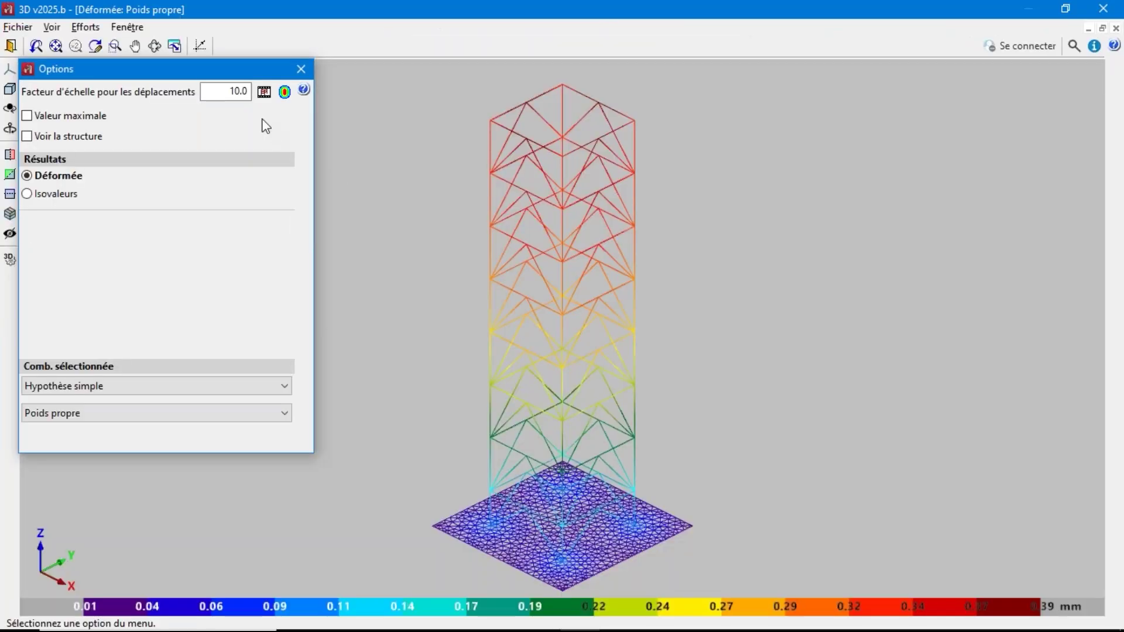
pyautogui.doubleClick(246, 98)
pyautogui.write('50')
# Step: Examine the Déplacement Z isovalues for the Acier laminé et reconstitué soudé combination 1.35·PP+1.35·G1+1.05·Q1+1.5·V1 [NL], and leave the results view
pyautogui.click(56, 194)
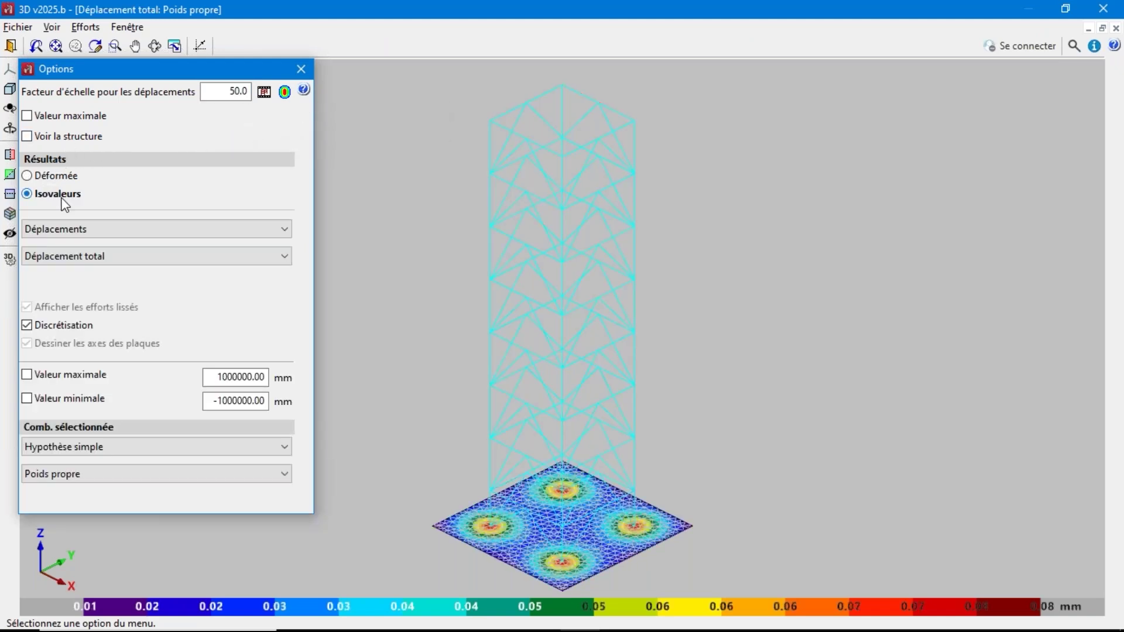
pyautogui.click(89, 266)
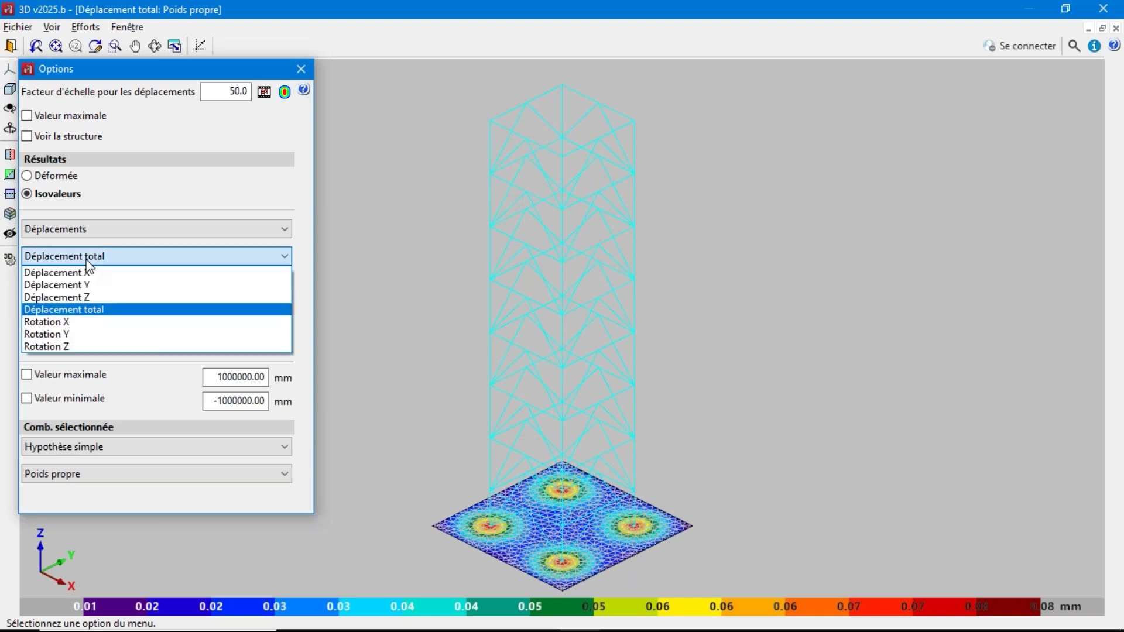
pyautogui.click(98, 296)
pyautogui.click(118, 446)
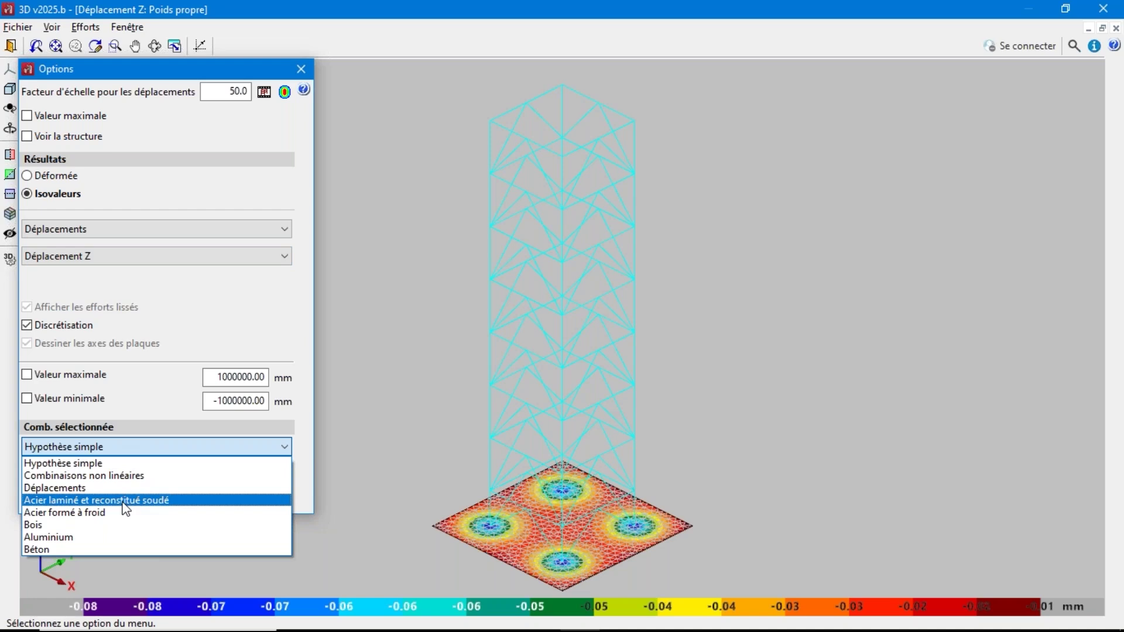
pyautogui.click(123, 502)
pyautogui.click(126, 474)
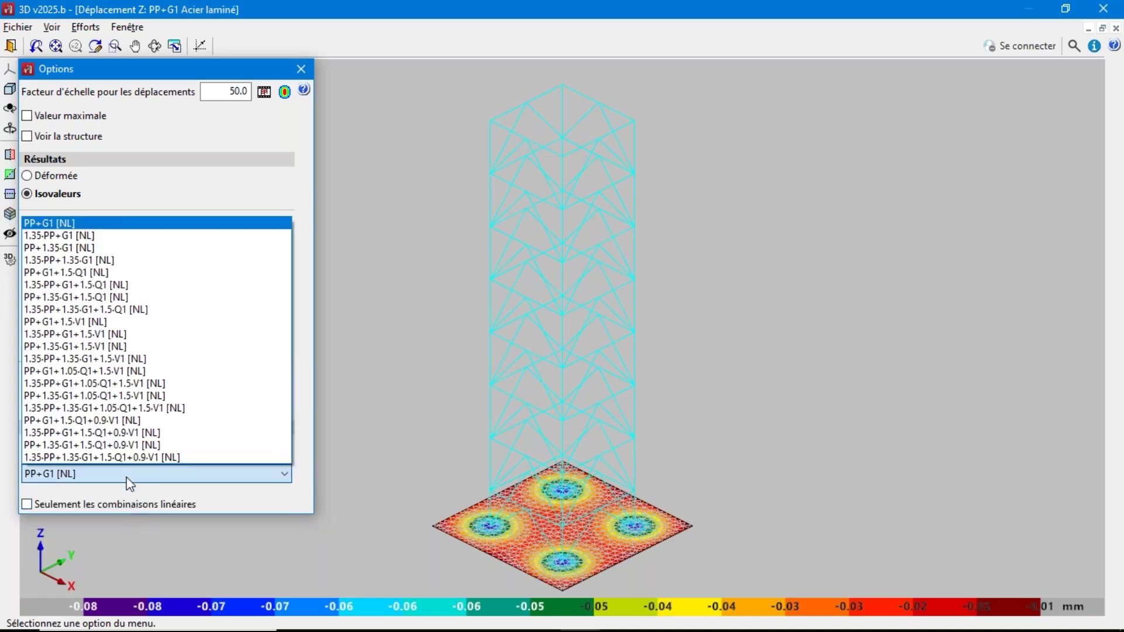
pyautogui.click(153, 410)
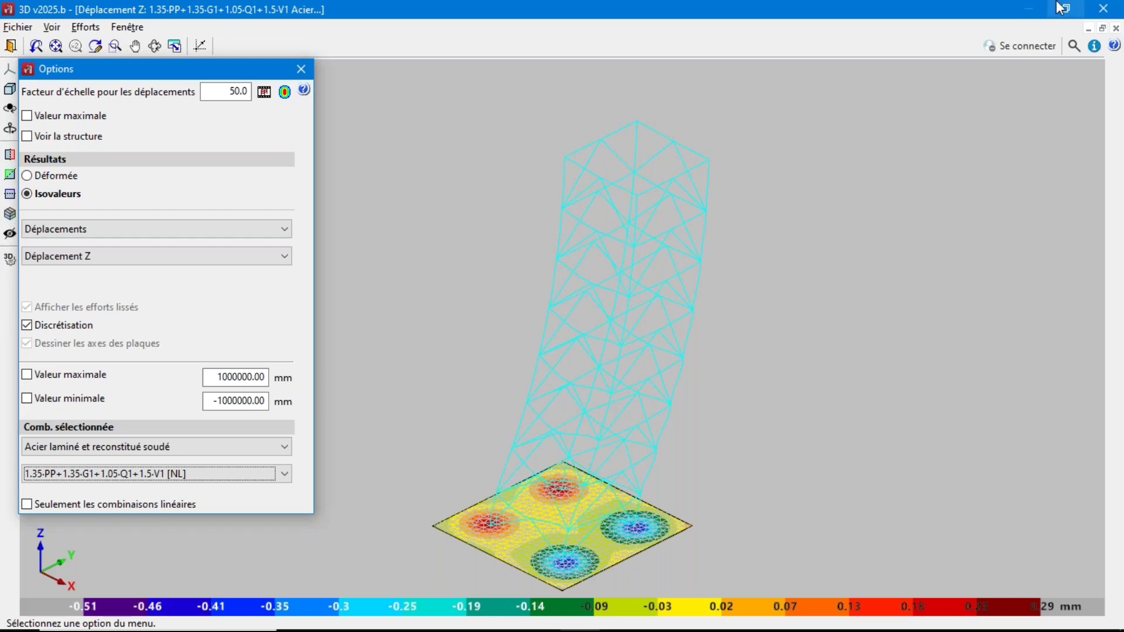
pyautogui.click(10, 48)
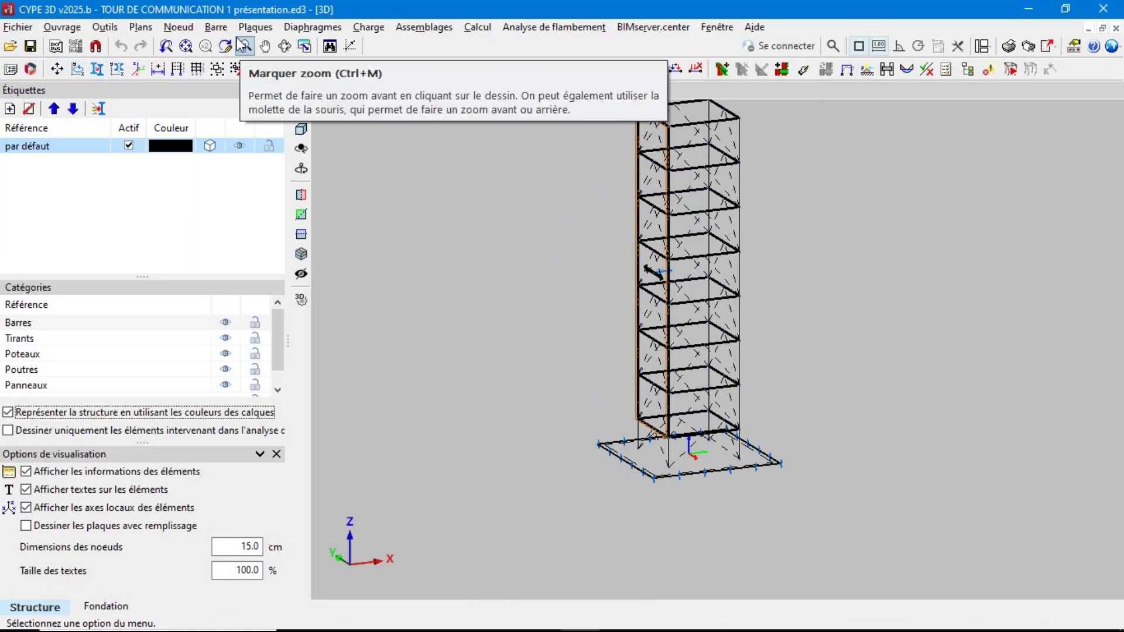
# Step: Inspect the base plate's thickness, local Z reaction modulus and behaviour in its section description, leaving them unmodified
pyautogui.click(257, 28)
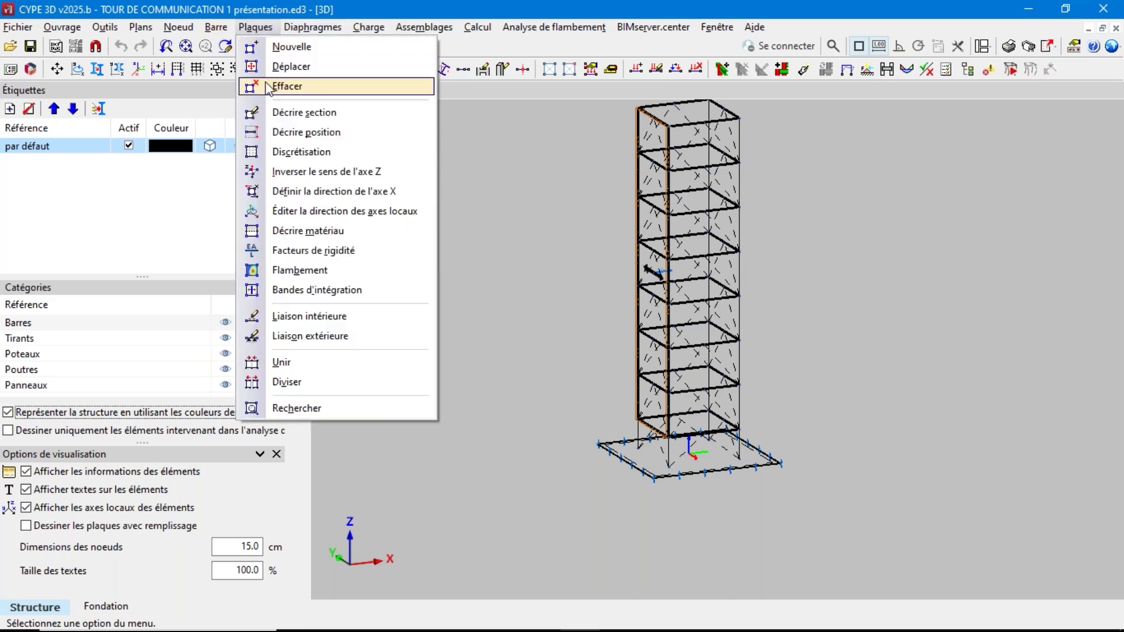
pyautogui.click(288, 116)
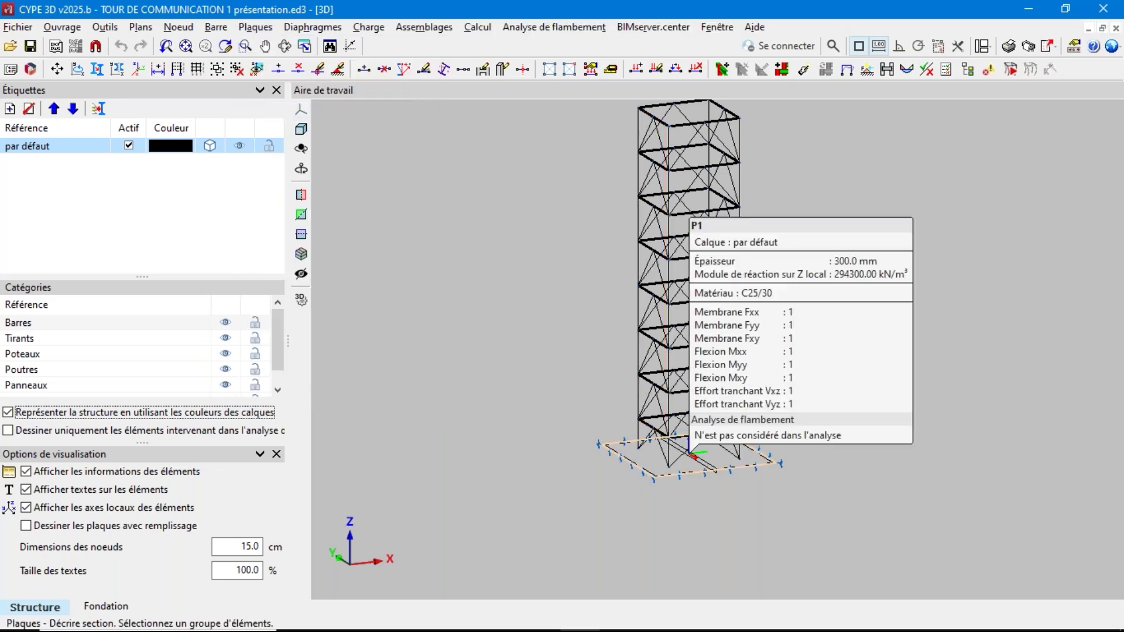
pyautogui.click(691, 454)
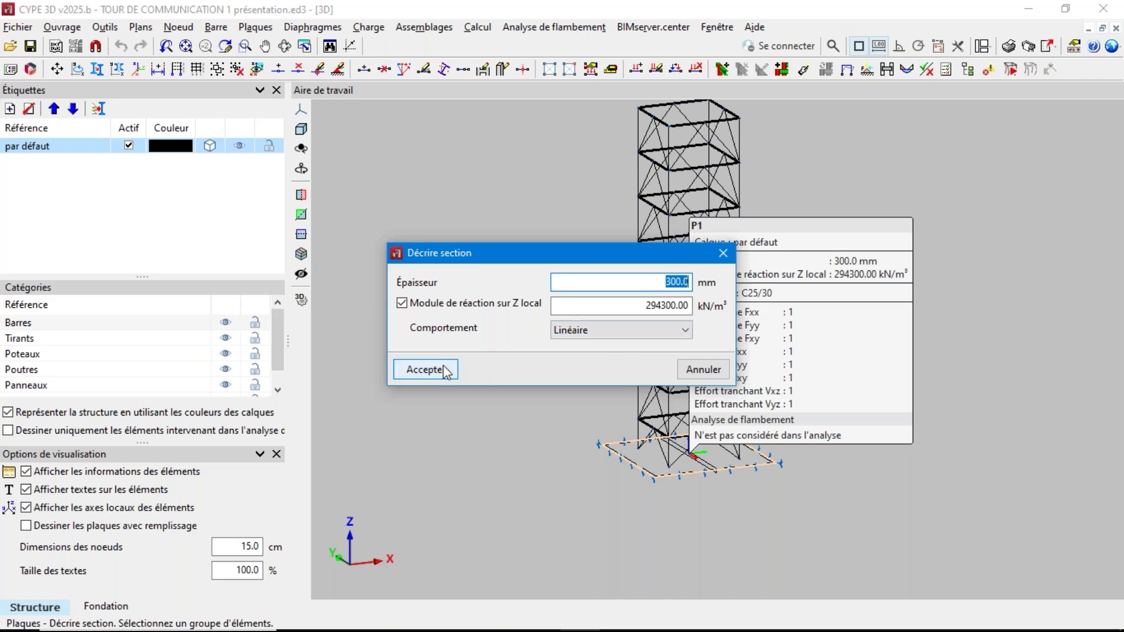
pyautogui.click(706, 373)
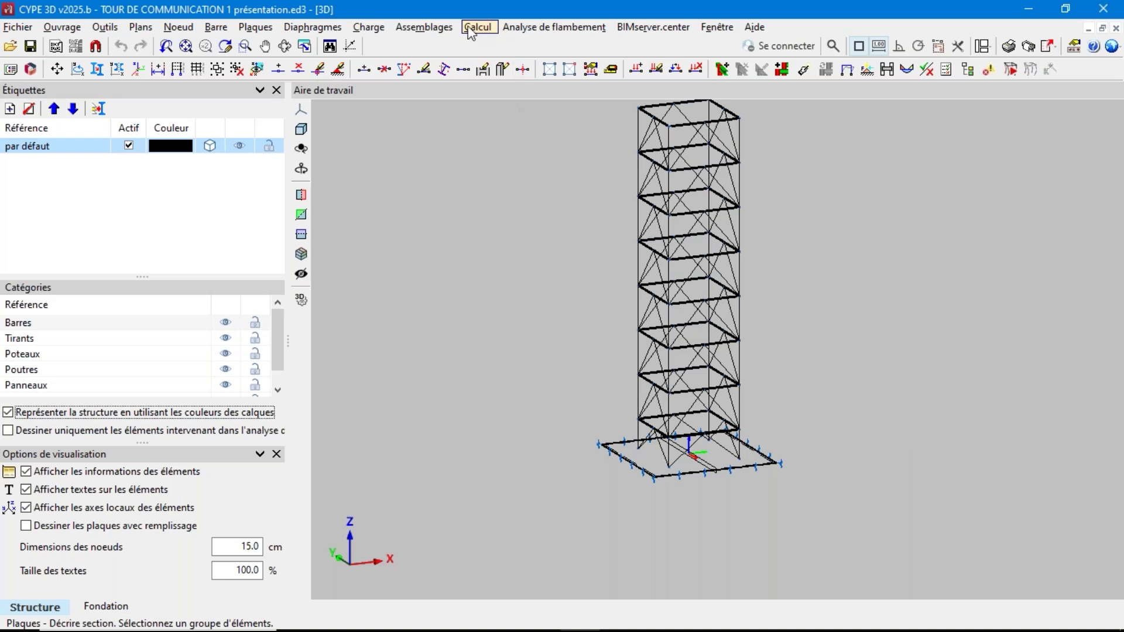
# Step: Reopen the deformed-shape results and display the Déplacement Z isovalues again to examine uplift on the base plate
pyautogui.click(486, 33)
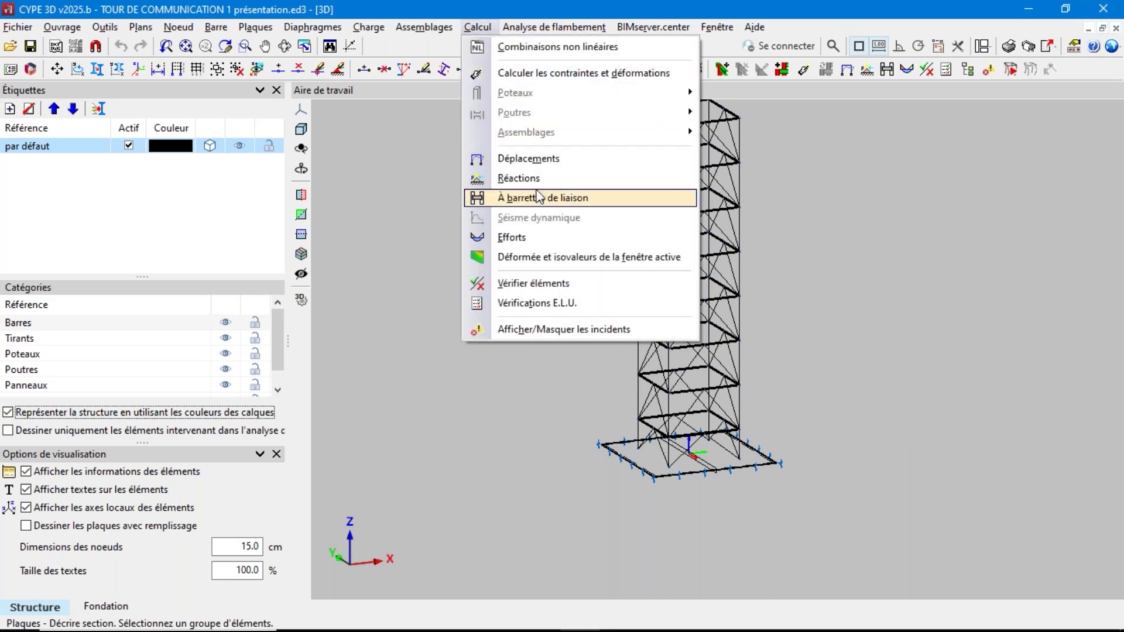
pyautogui.click(537, 258)
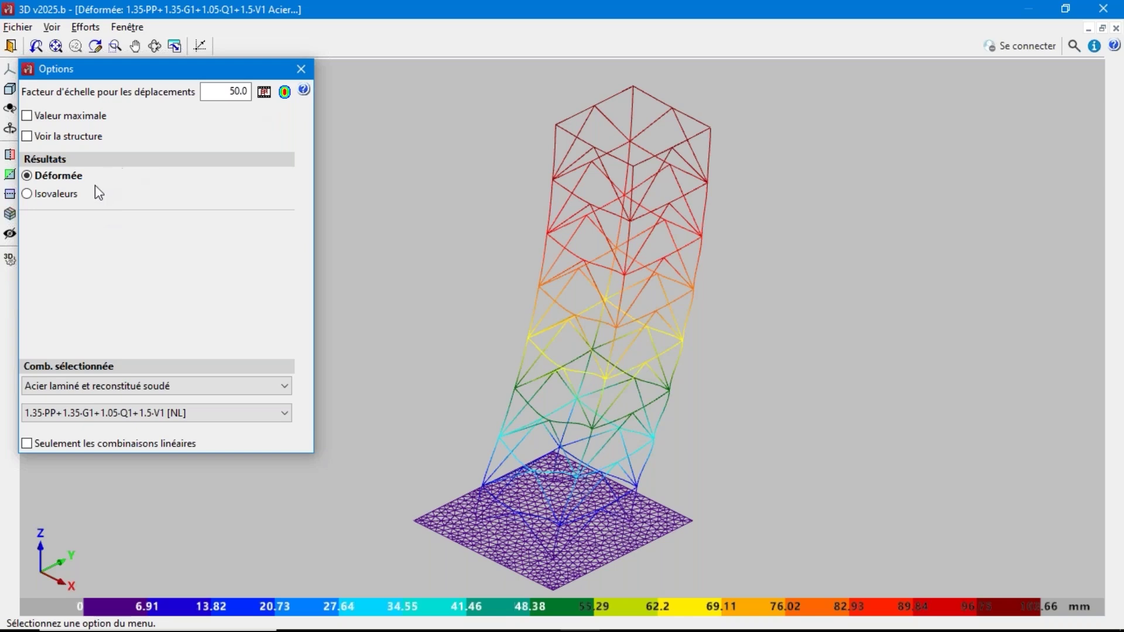
pyautogui.click(86, 194)
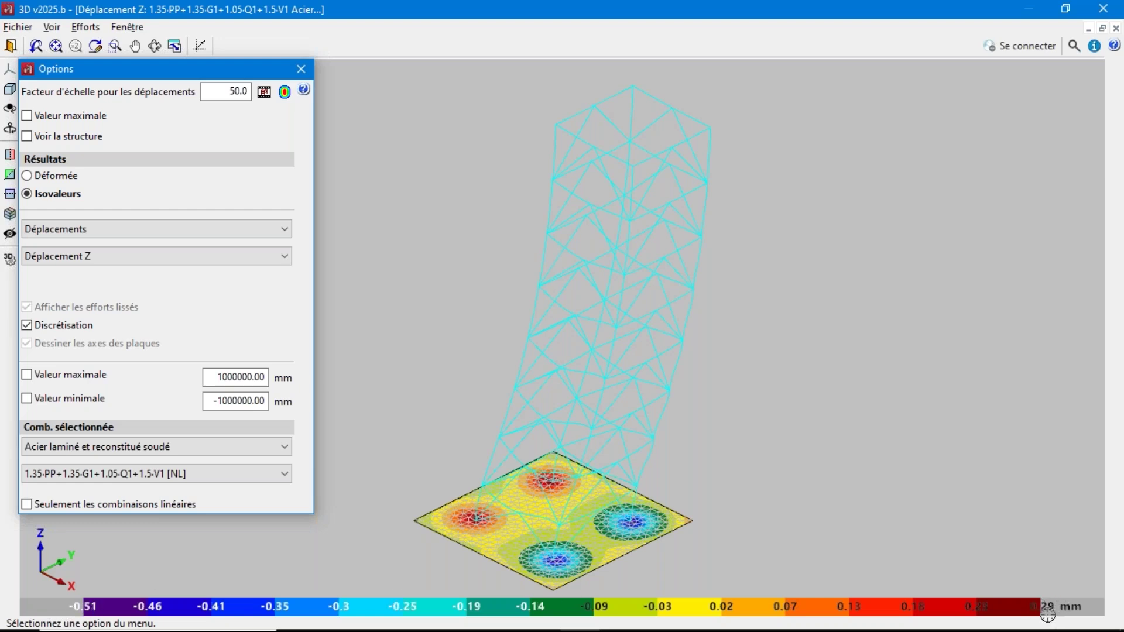
# Step: Animate the tower's deformation, examine the base plate's movement up close, and leave the results view
pyautogui.click(264, 92)
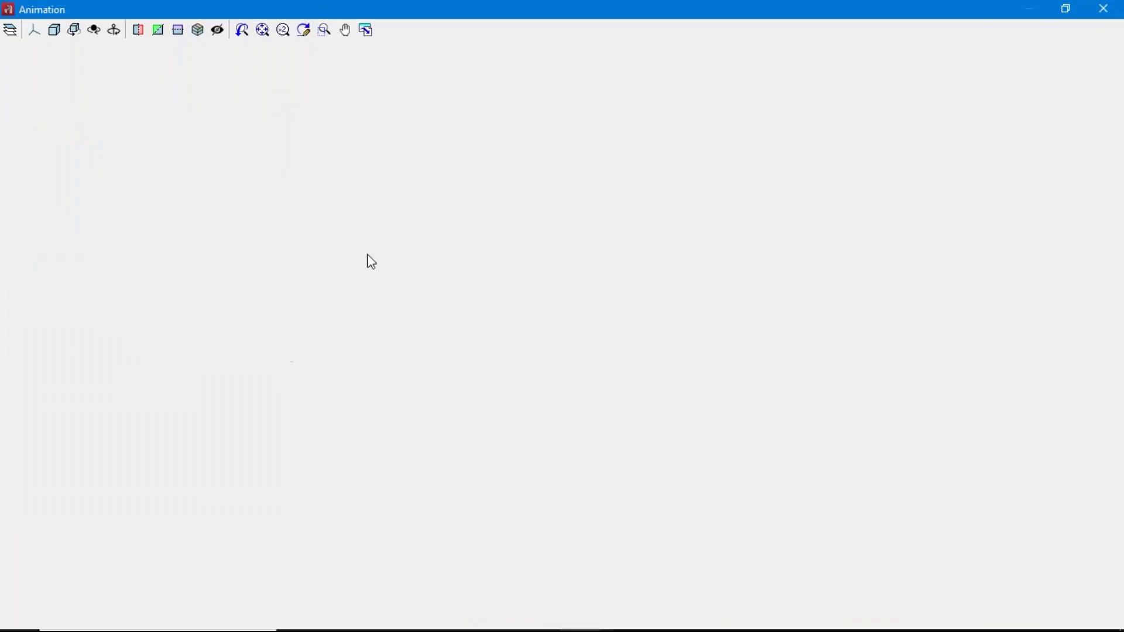
pyautogui.moveTo(534, 557); pyautogui.dragTo(585, 534, button='middle')
pyautogui.scroll(5, 537, 607)
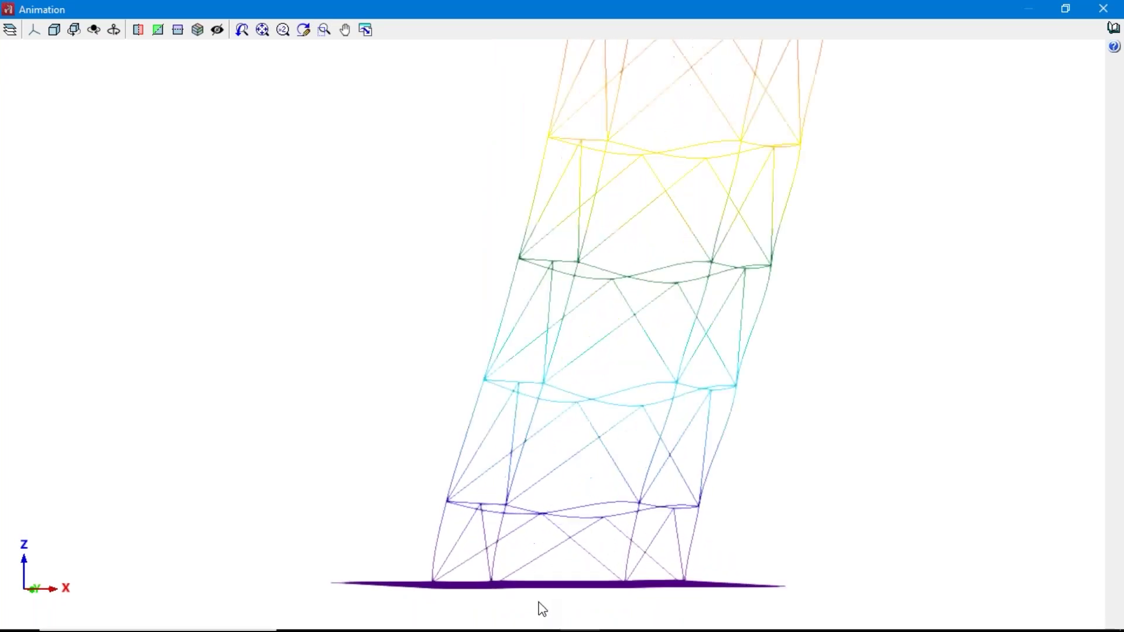
pyautogui.moveTo(381, 586); pyautogui.dragTo(374, 602, button='middle')
pyautogui.scroll(4, 357, 580)
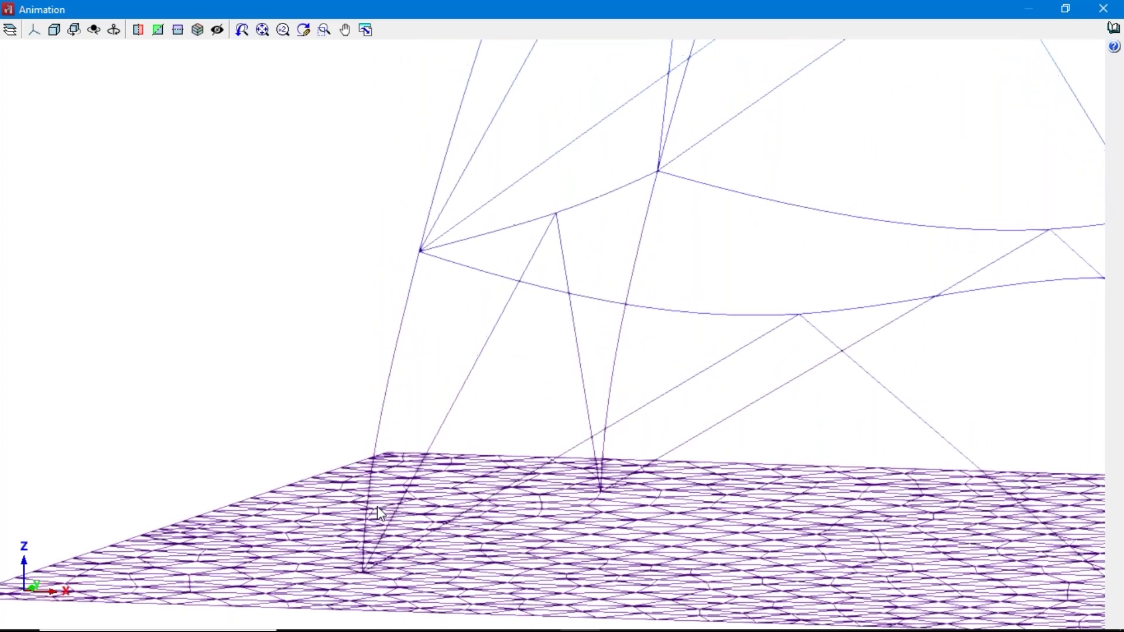
pyautogui.press('Escape')
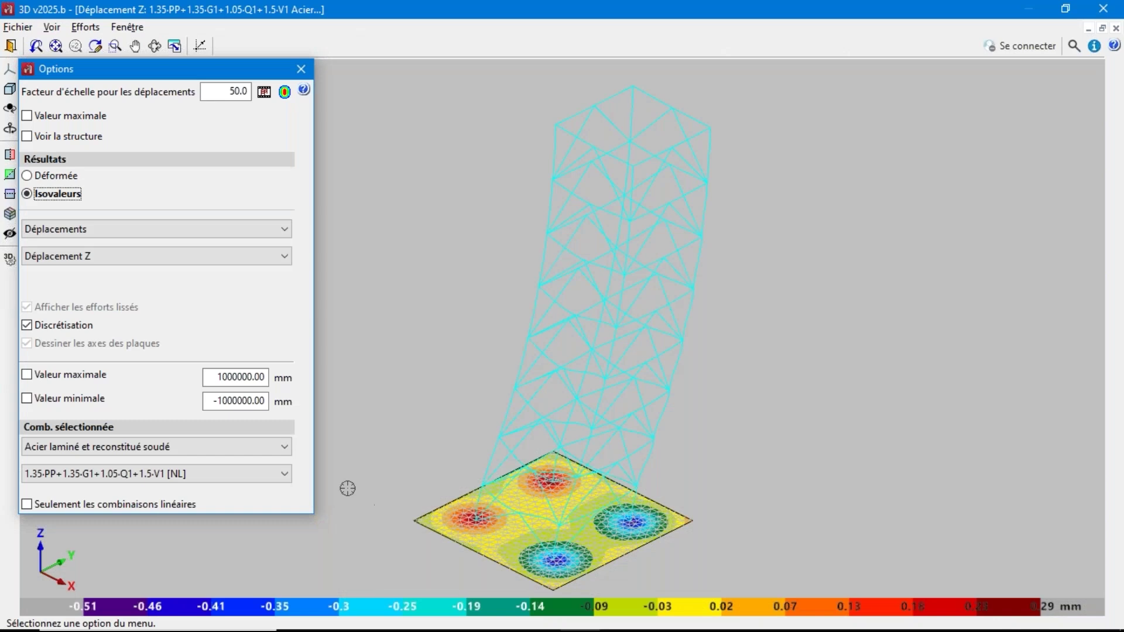
pyautogui.click(11, 47)
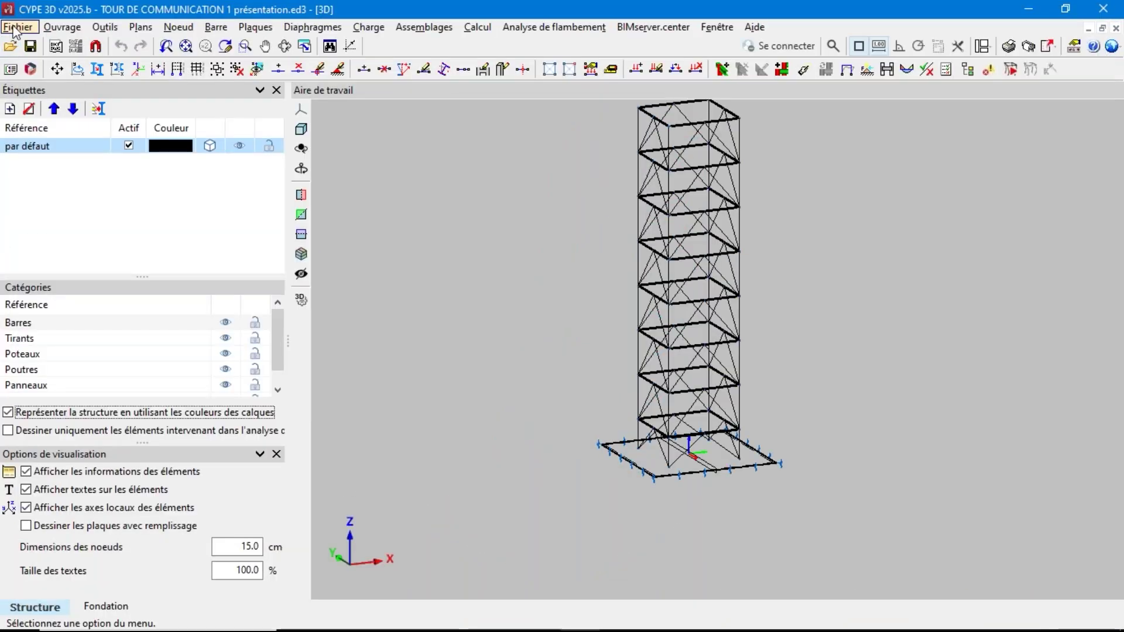
# Step: Open the project TOUR DE COMMUNICATION 2 présentation from the CYPE 3D projects folder
pyautogui.click(14, 29)
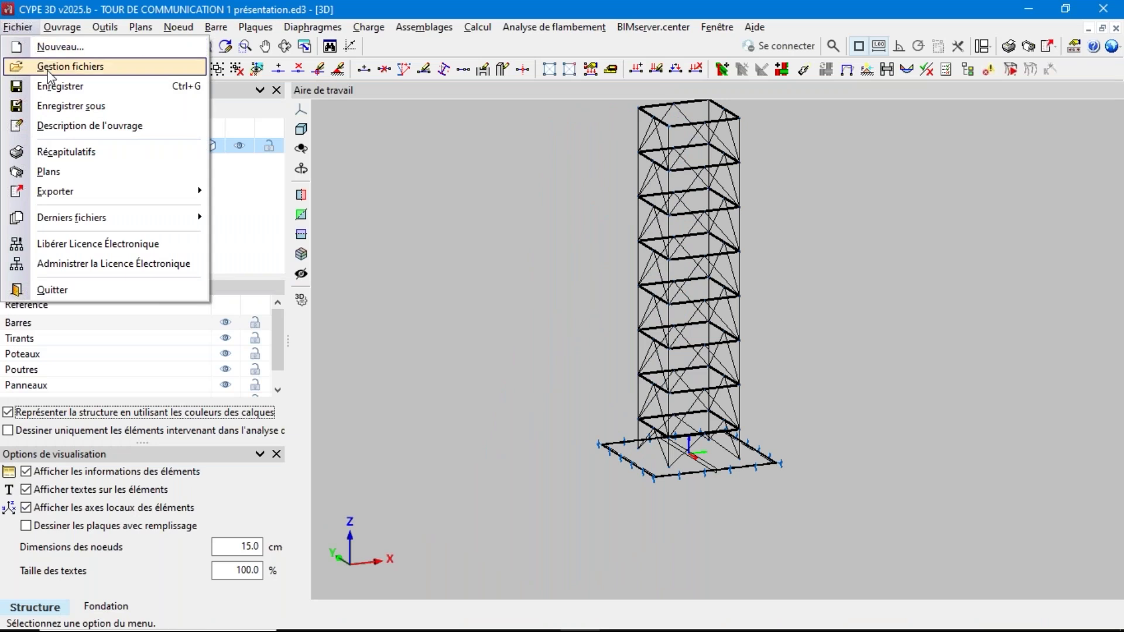
pyautogui.click(32, 66)
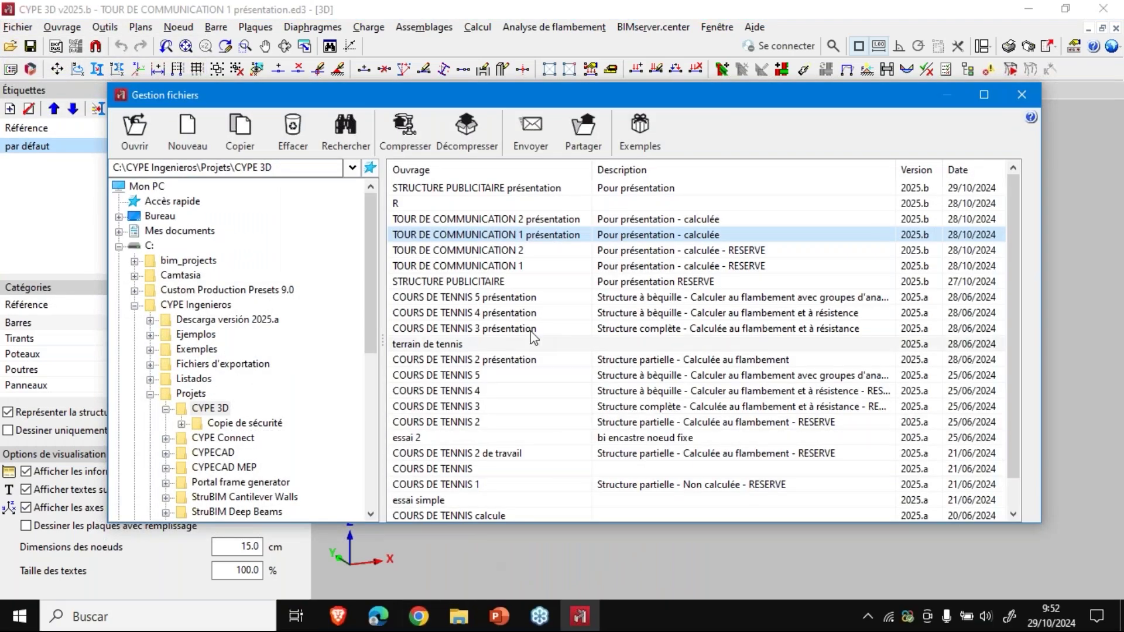
pyautogui.doubleClick(491, 219)
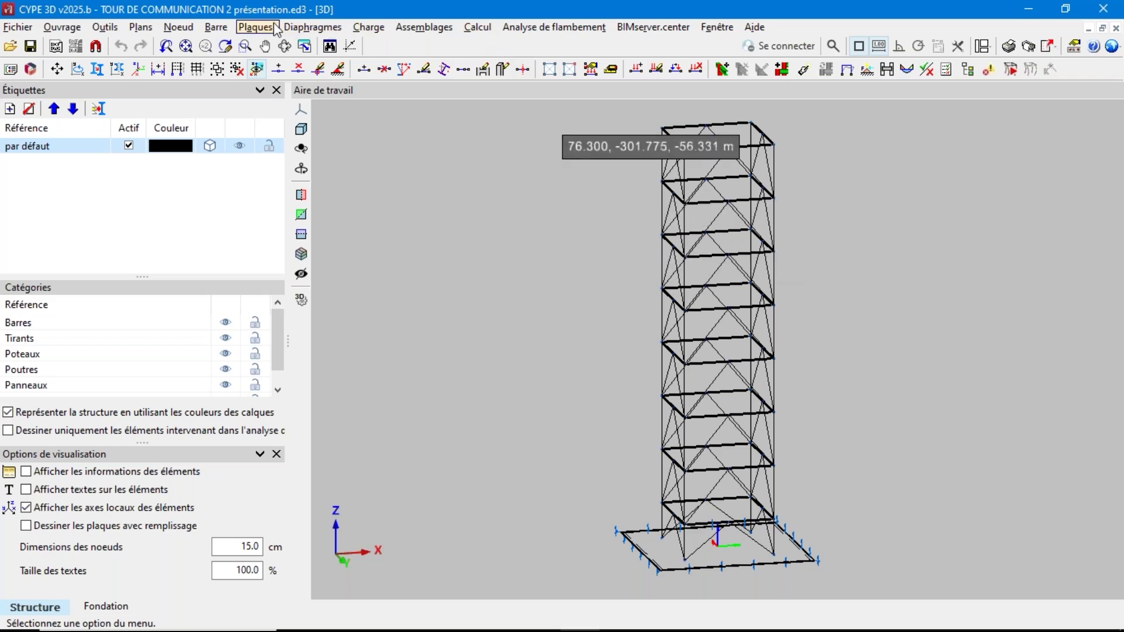
# Step: Inspect the base plate's section description and its available soil behaviour options, leaving Compression uniquement unmodified
pyautogui.click(249, 30)
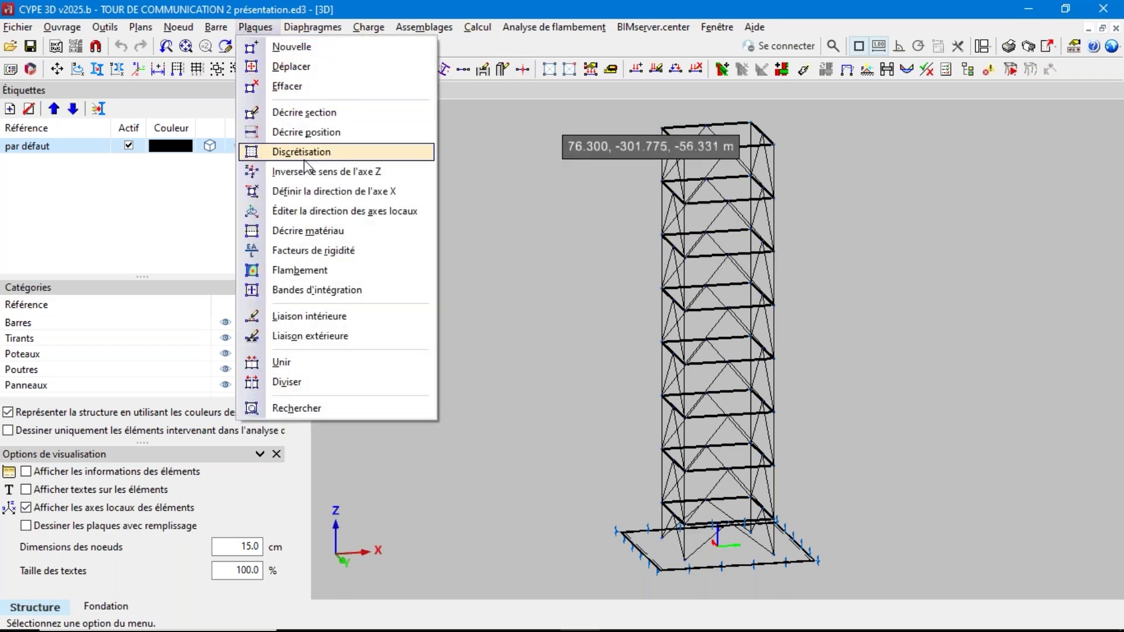
pyautogui.click(310, 113)
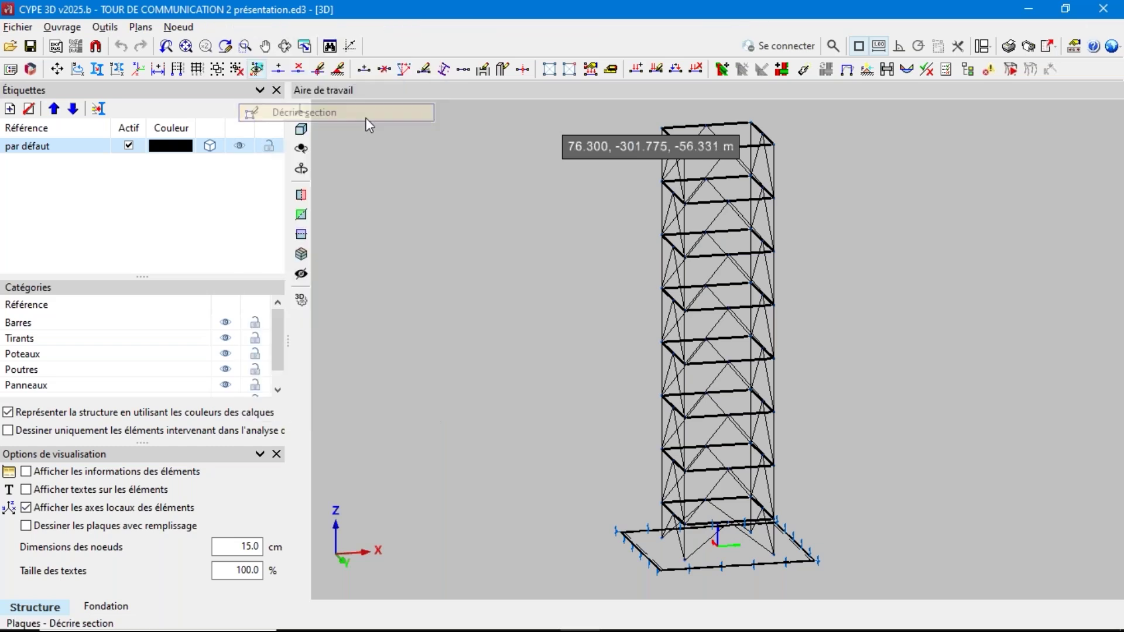
pyautogui.click(636, 547)
pyautogui.rightClick(636, 548)
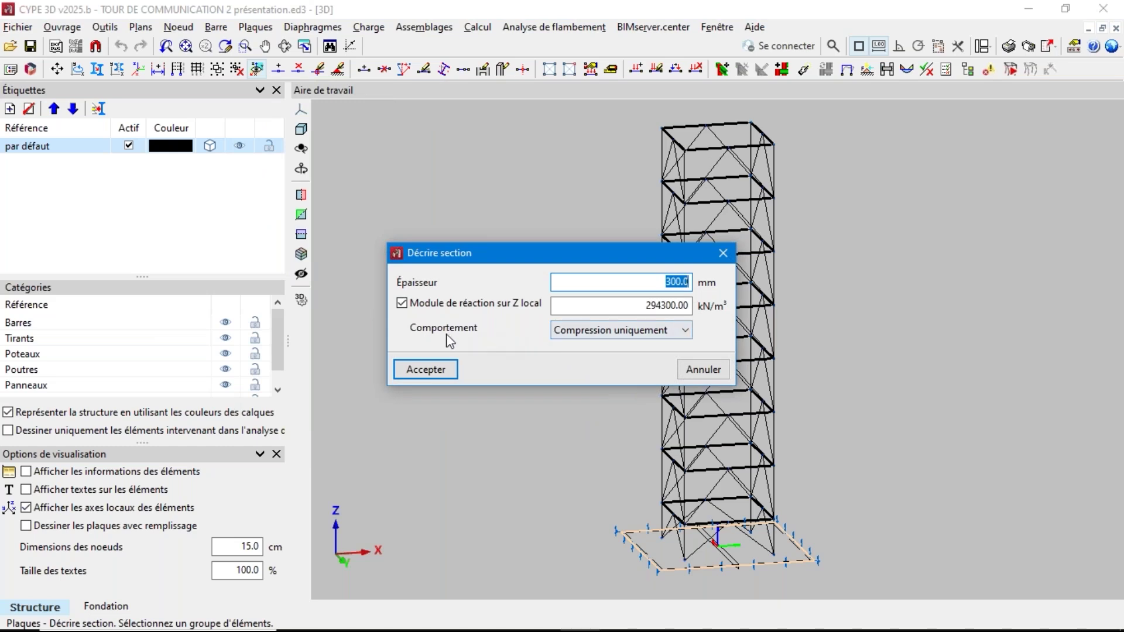
pyautogui.click(615, 330)
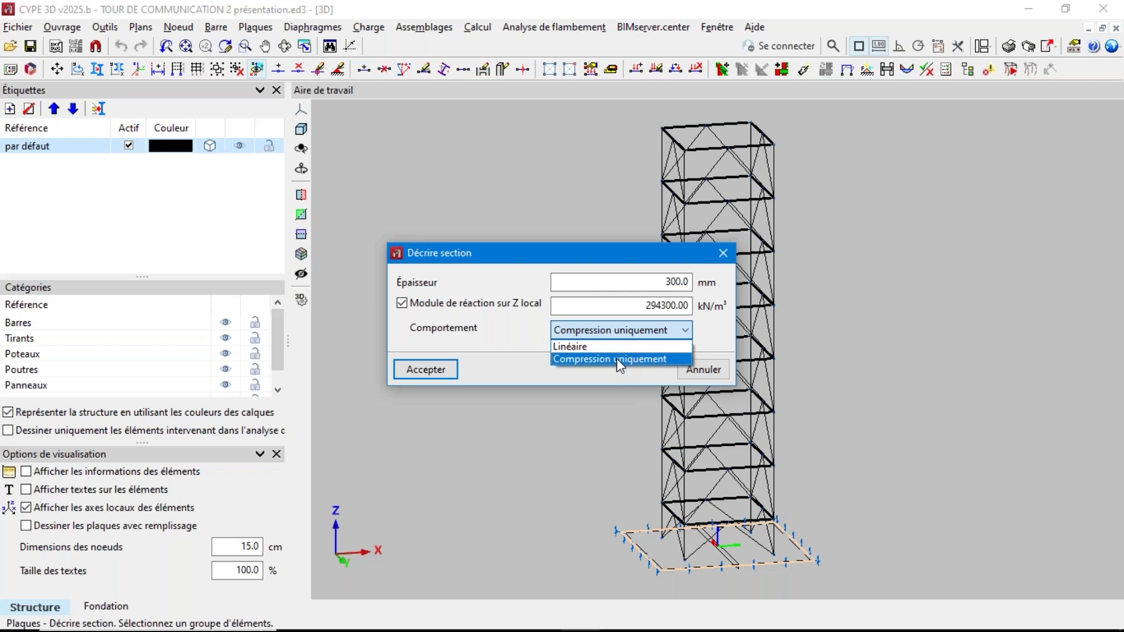
pyautogui.click(691, 373)
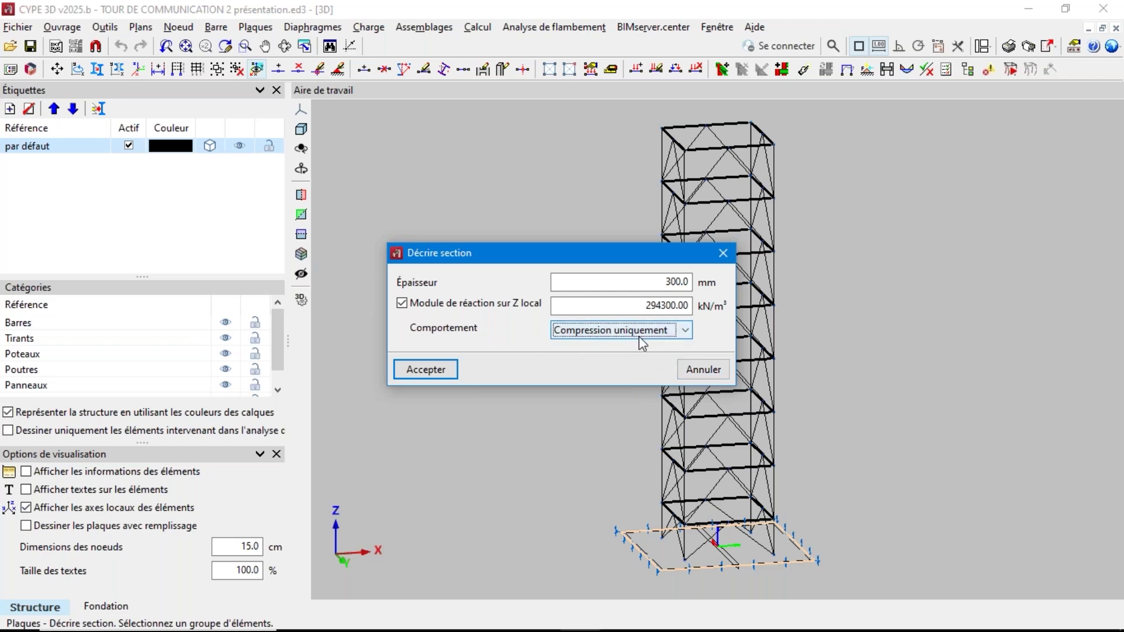
pyautogui.click(713, 373)
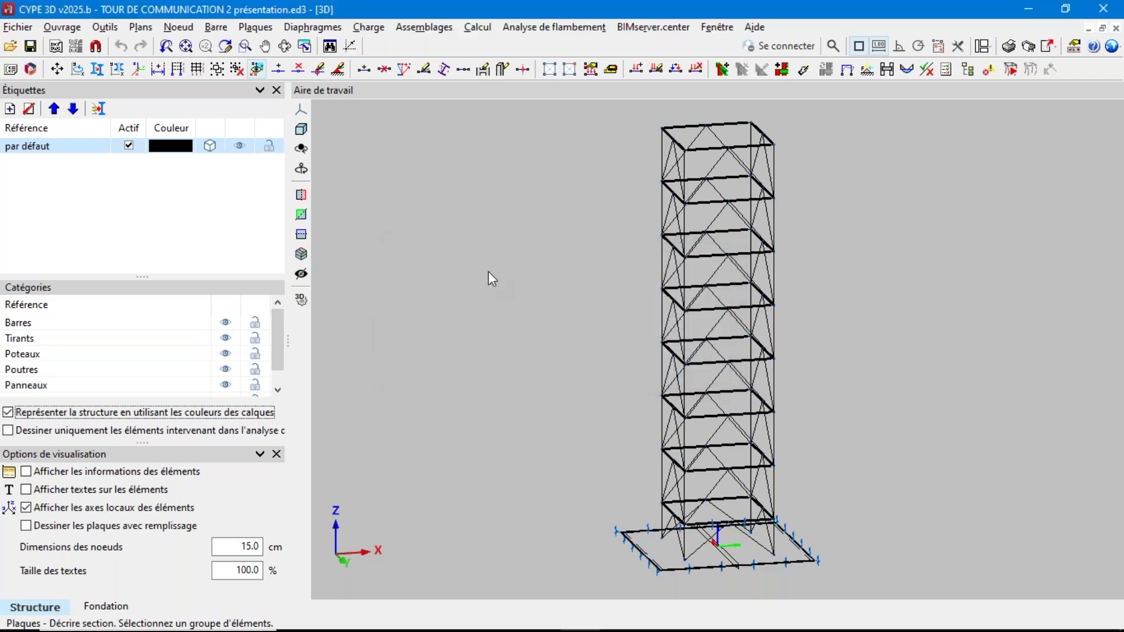
# Step: Display the Déplacement Z isovalues of the tower with a displacement scale factor of 50
pyautogui.click(477, 27)
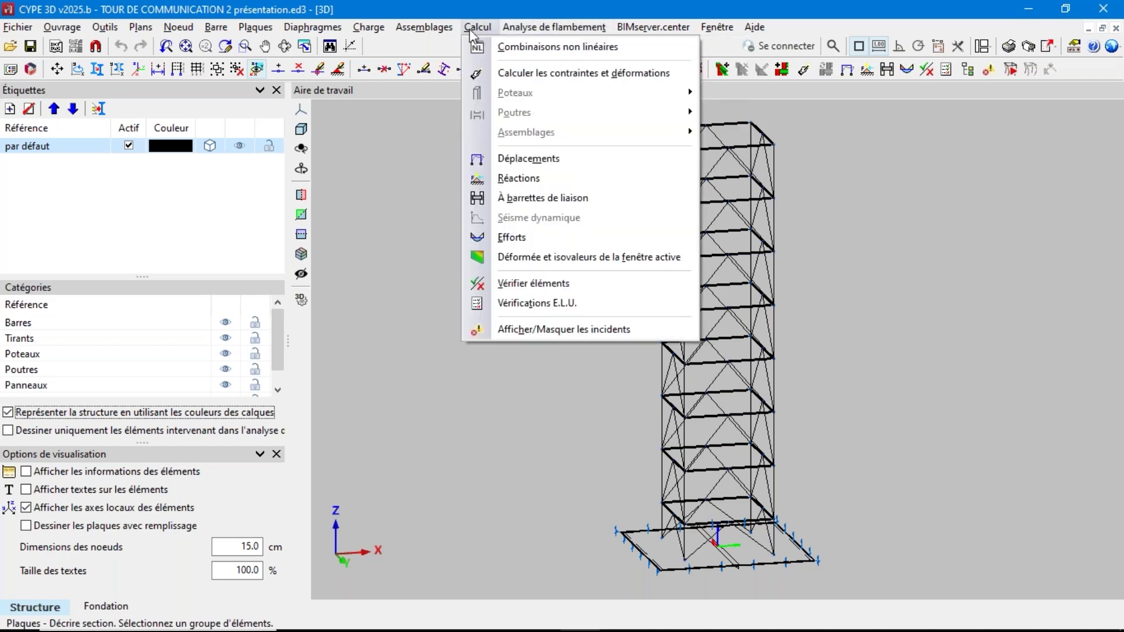
pyautogui.click(513, 263)
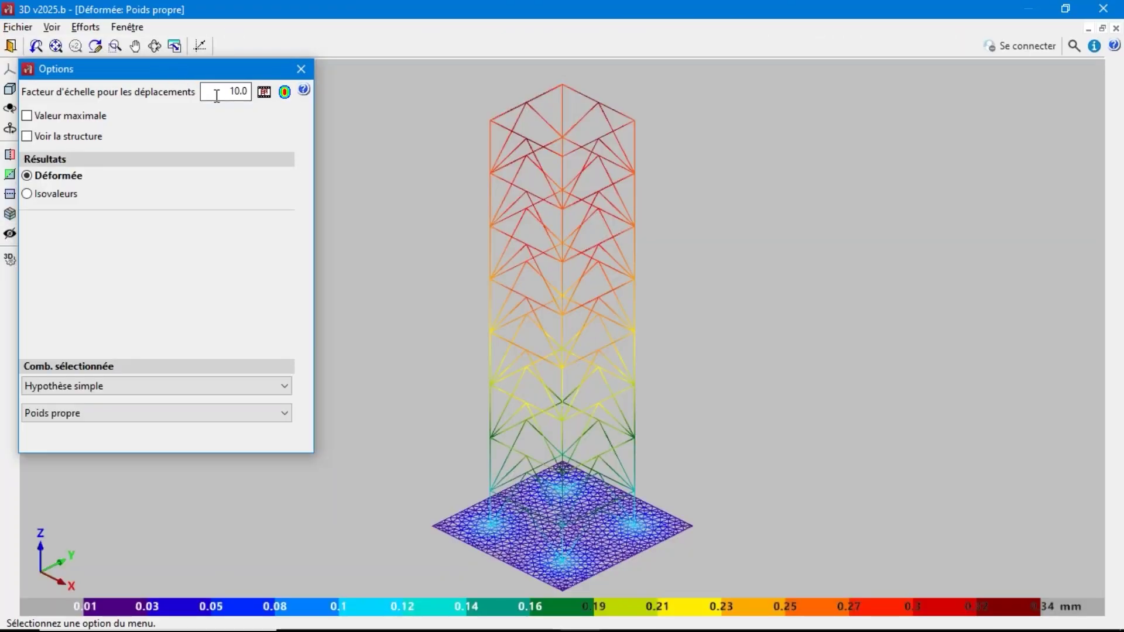
pyautogui.moveTo(217, 96); pyautogui.dragTo(249, 96)
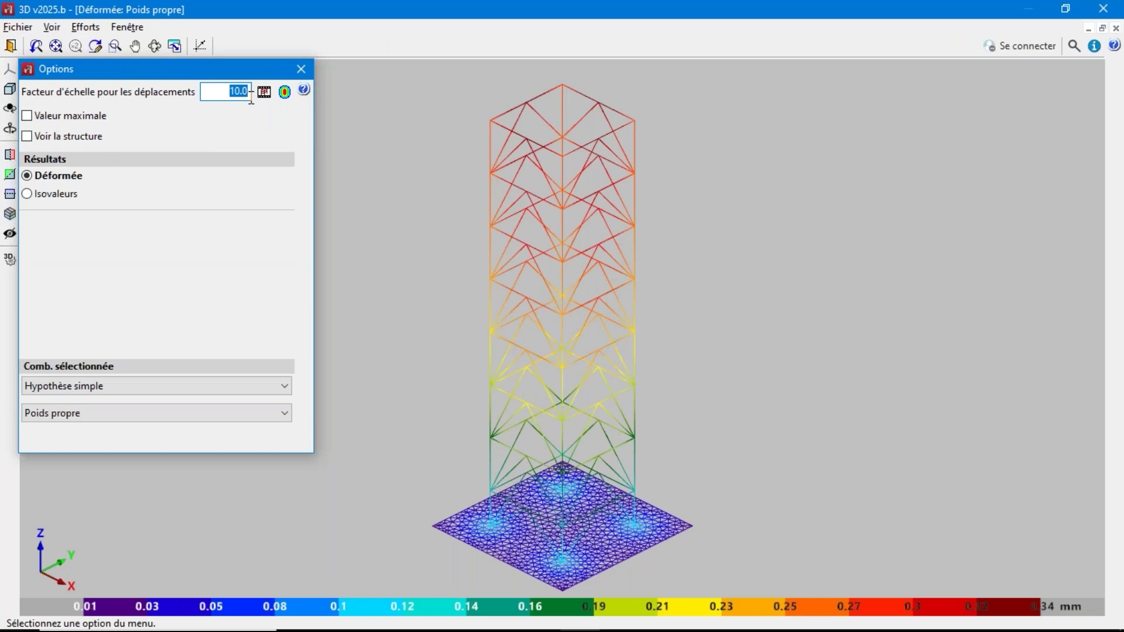
pyautogui.write('50')
pyautogui.click(61, 194)
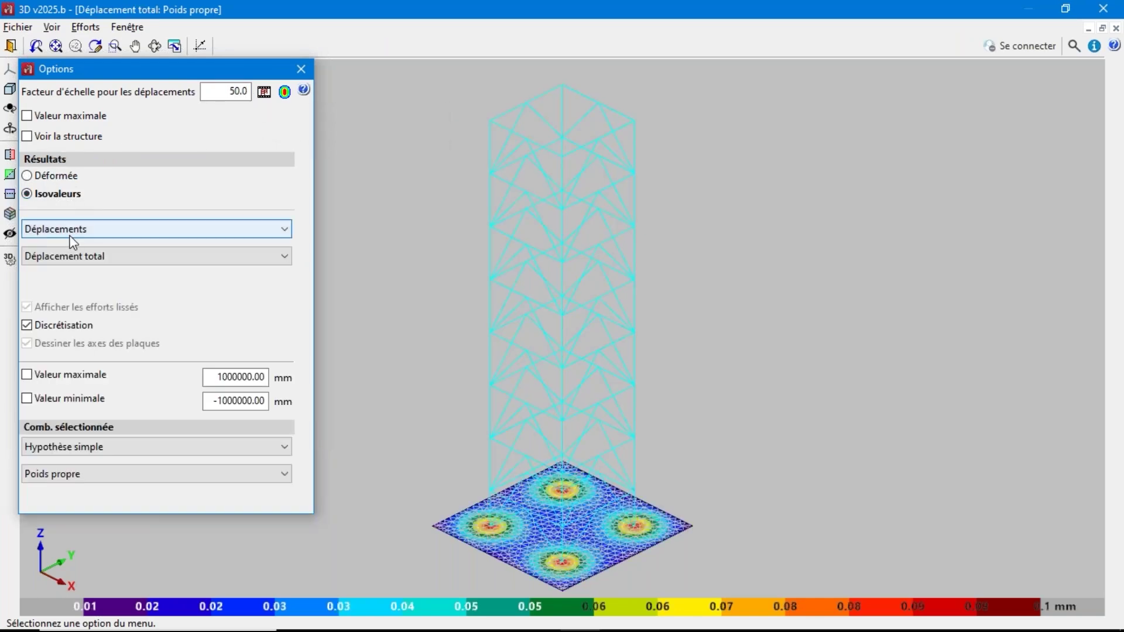
pyautogui.click(76, 259)
pyautogui.click(82, 296)
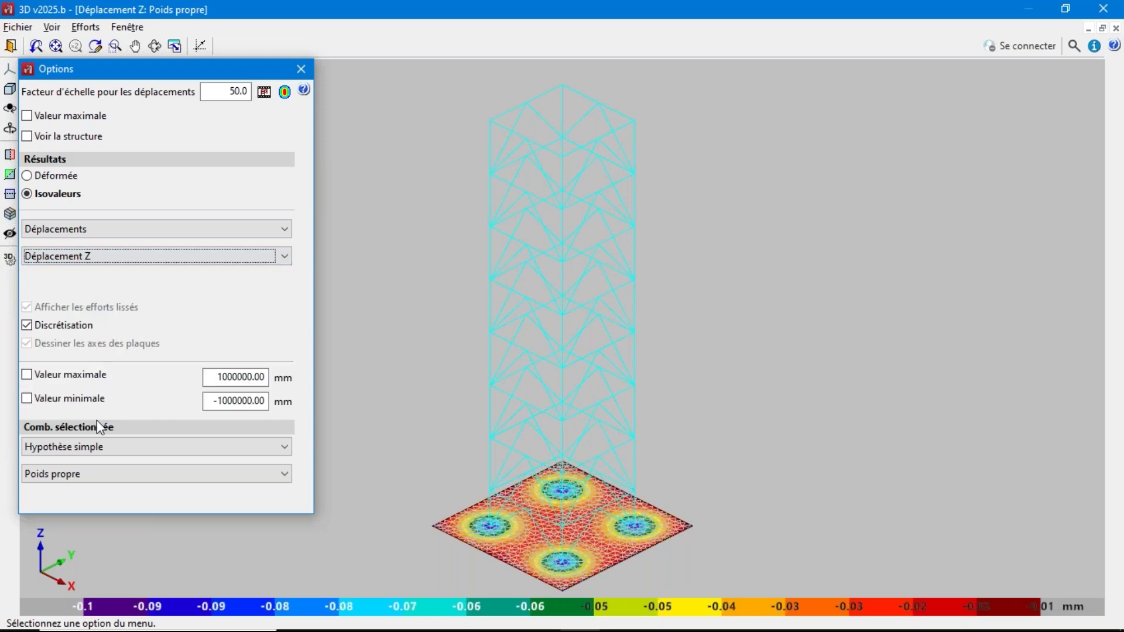
# Step: Show the isovalues for the Acier laminé et reconstitué soudé combination 1.35·PP+1.35·G1+1.05·Q1+1.5·V1 [NL]
pyautogui.click(93, 448)
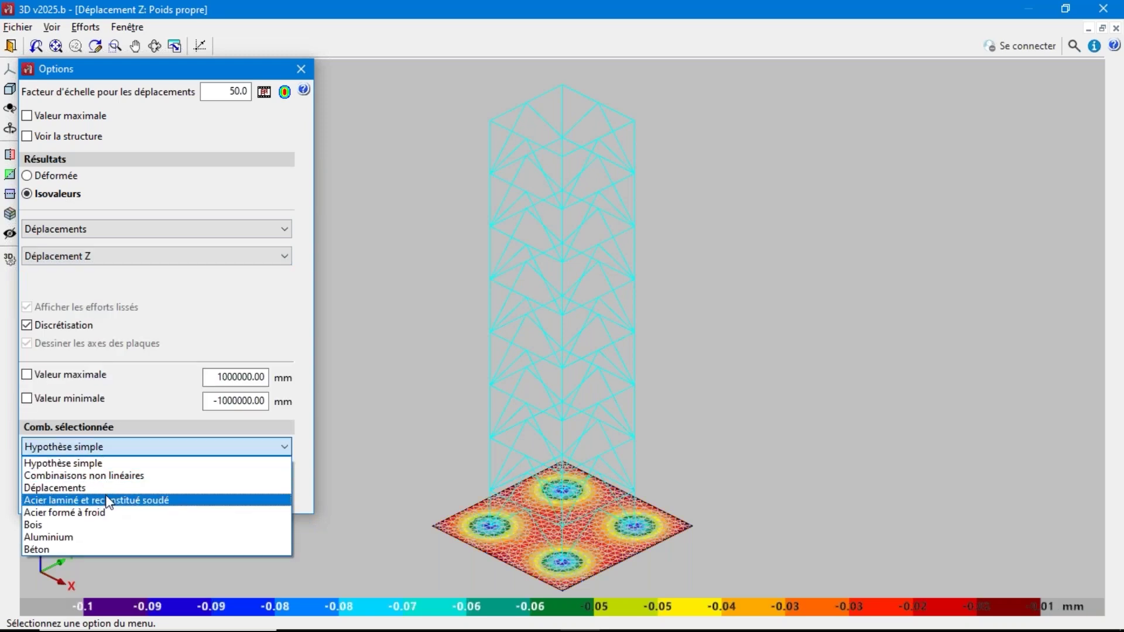
pyautogui.click(107, 501)
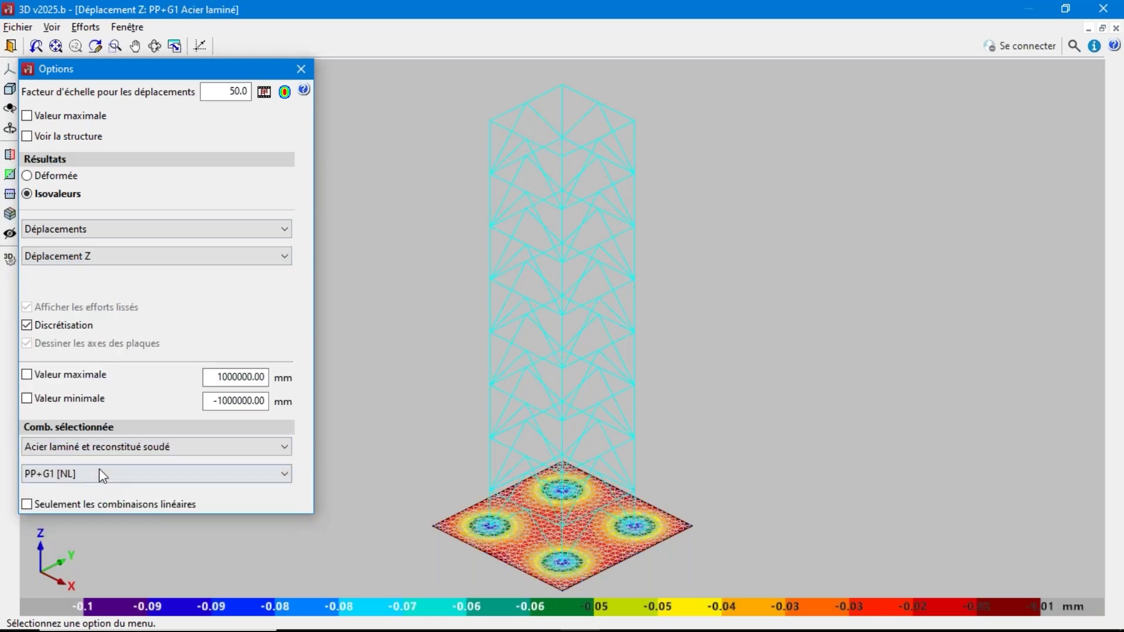
pyautogui.click(103, 473)
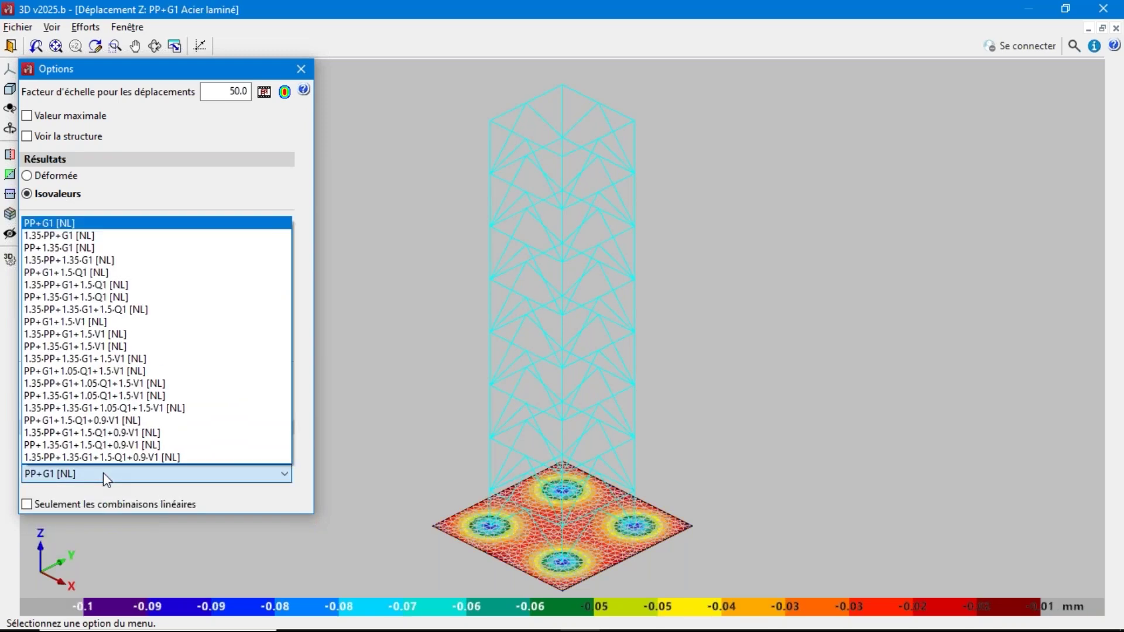
pyautogui.click(187, 405)
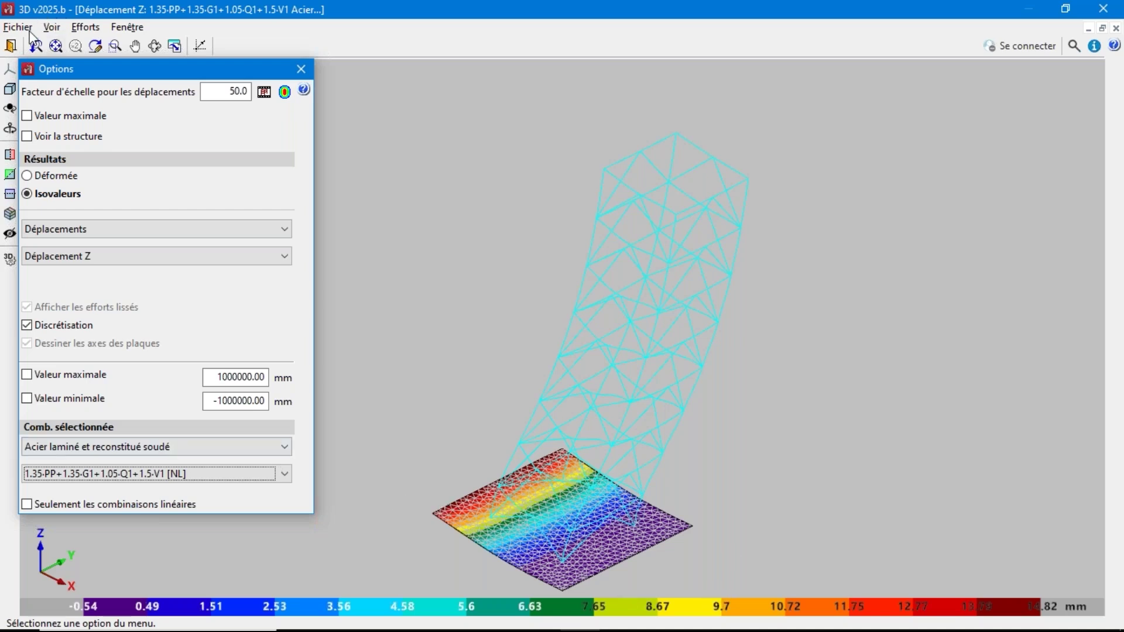
# Step: Animate the compression-only model's deformation, examine how the base plate lifts from several angles, and leave the results view
pyautogui.click(263, 91)
pyautogui.moveTo(516, 459); pyautogui.dragTo(609, 492, button='middle')
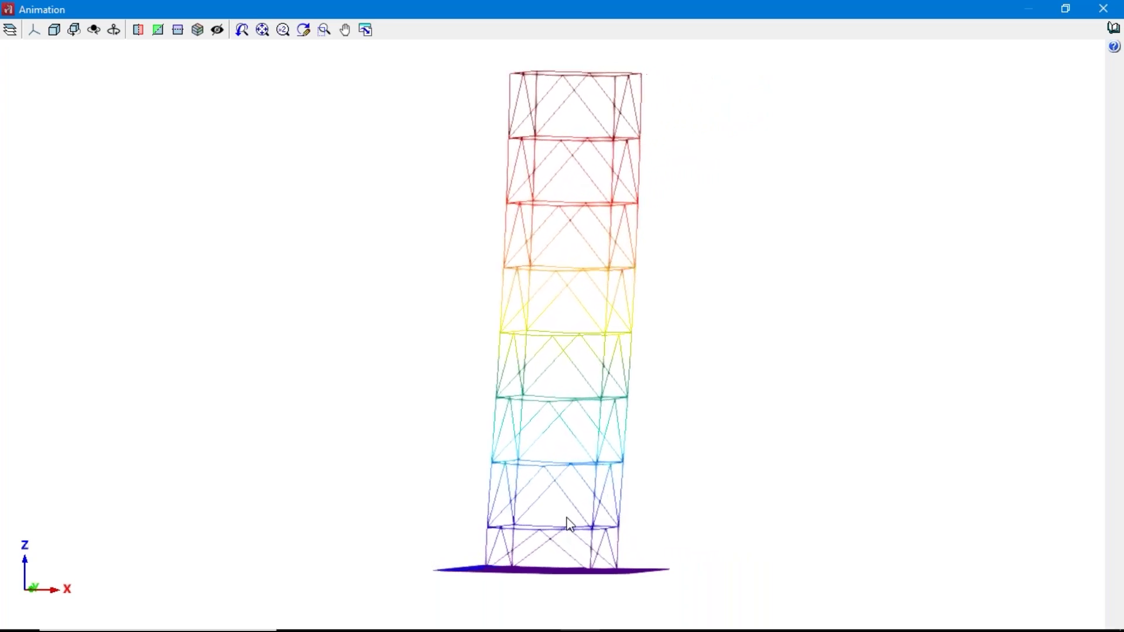
pyautogui.scroll(5, 487, 589)
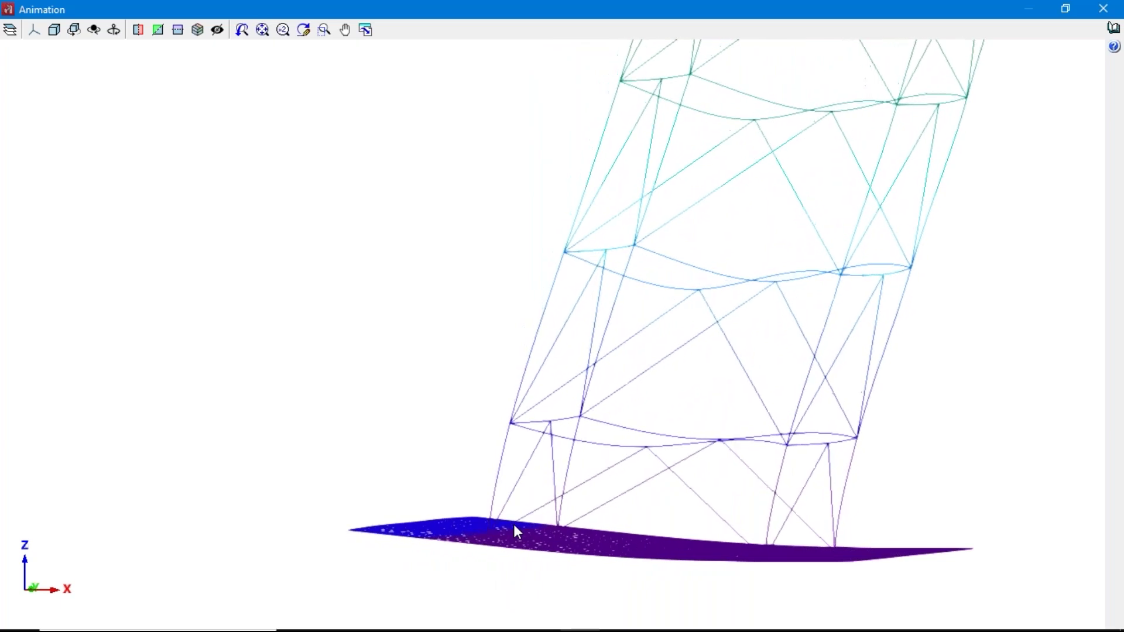
pyautogui.moveTo(514, 525); pyautogui.dragTo(662, 352, button='middle')
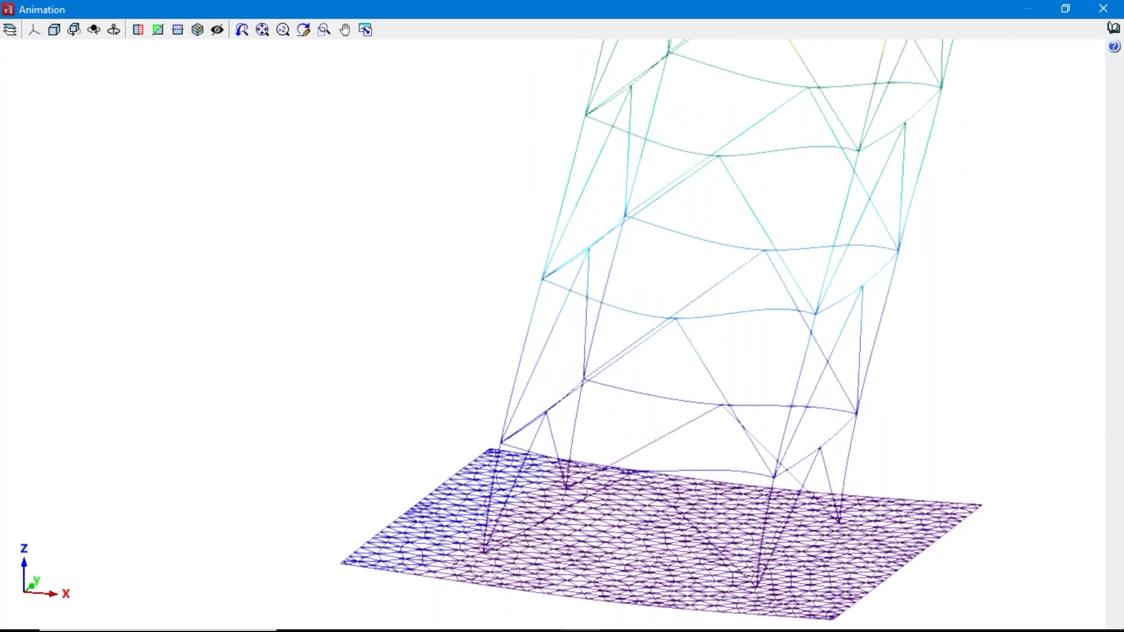
pyautogui.press('Escape')
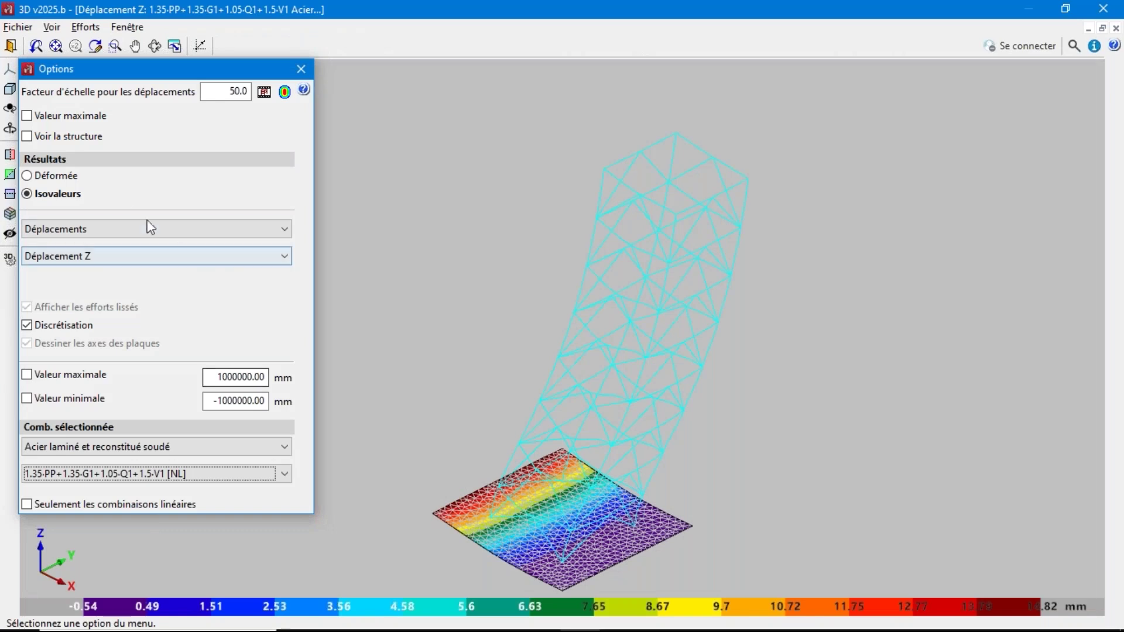
pyautogui.click(11, 46)
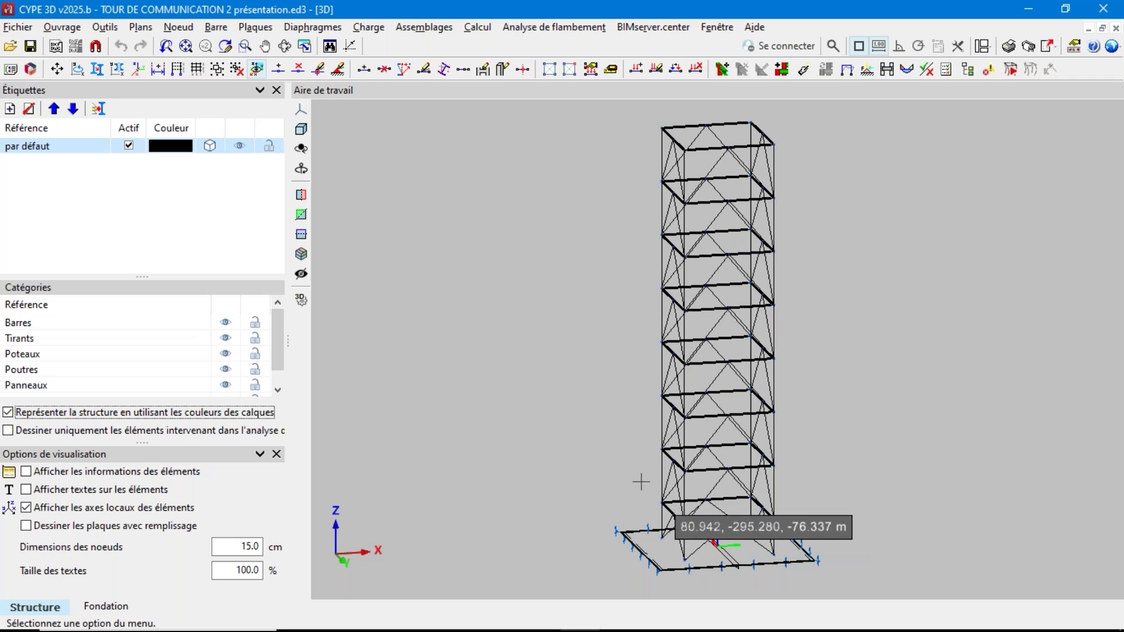
# Step: Switch to the PowerPoint slide comparing both analyses, play the linear base-plate video and select the non-linear one
pyautogui.click(1029, 9)
pyautogui.click(499, 615)
pyautogui.moveTo(524, 557)
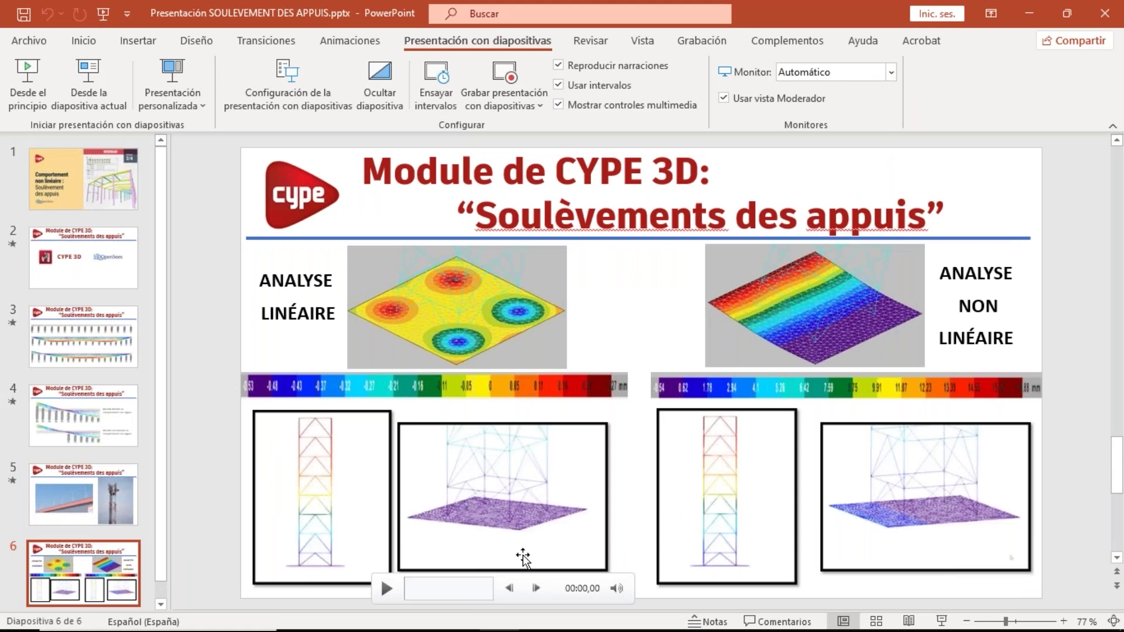
pyautogui.click(388, 589)
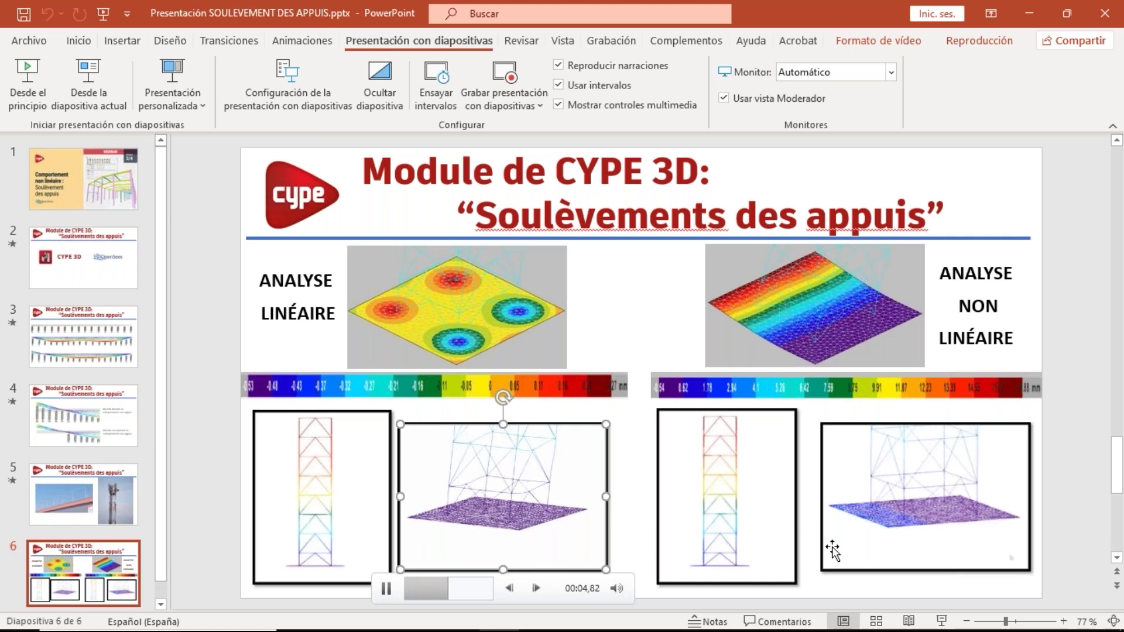
pyautogui.click(856, 543)
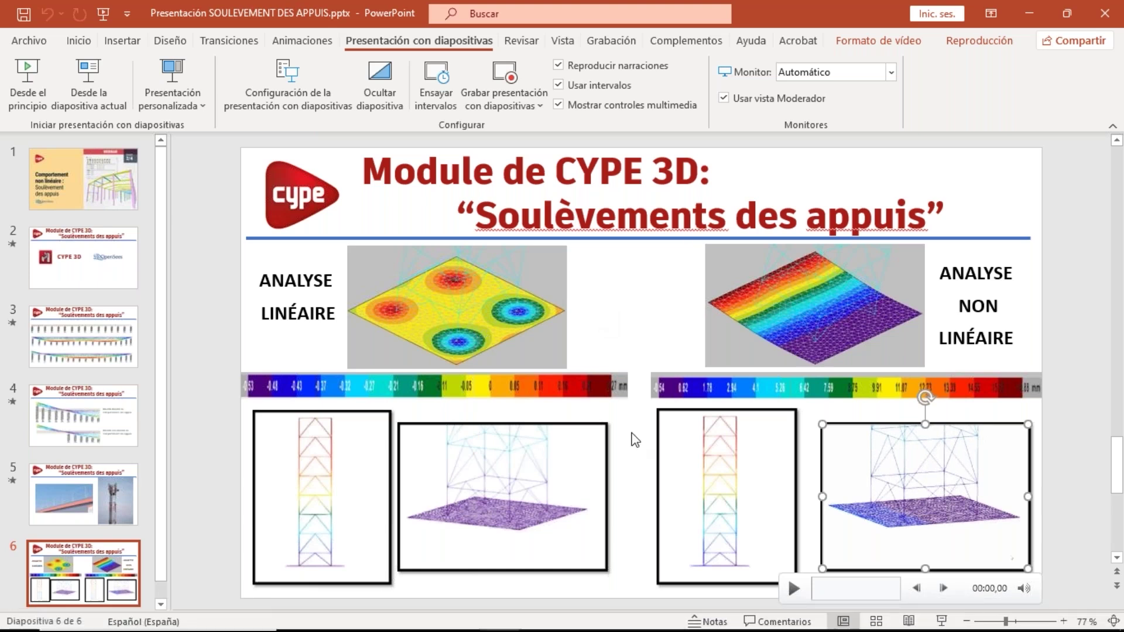
pyautogui.click(1017, 10)
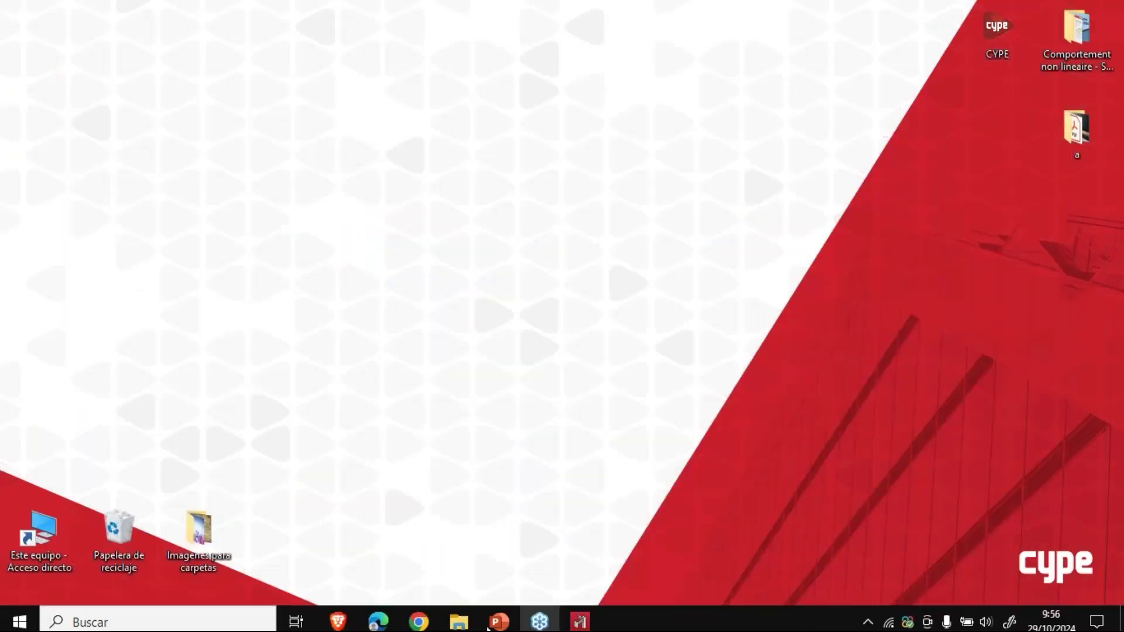
# Step: Return to the CYPE 3D tower model for a closer look at its base and open the CYPE Menu launcher
pyautogui.click(579, 615)
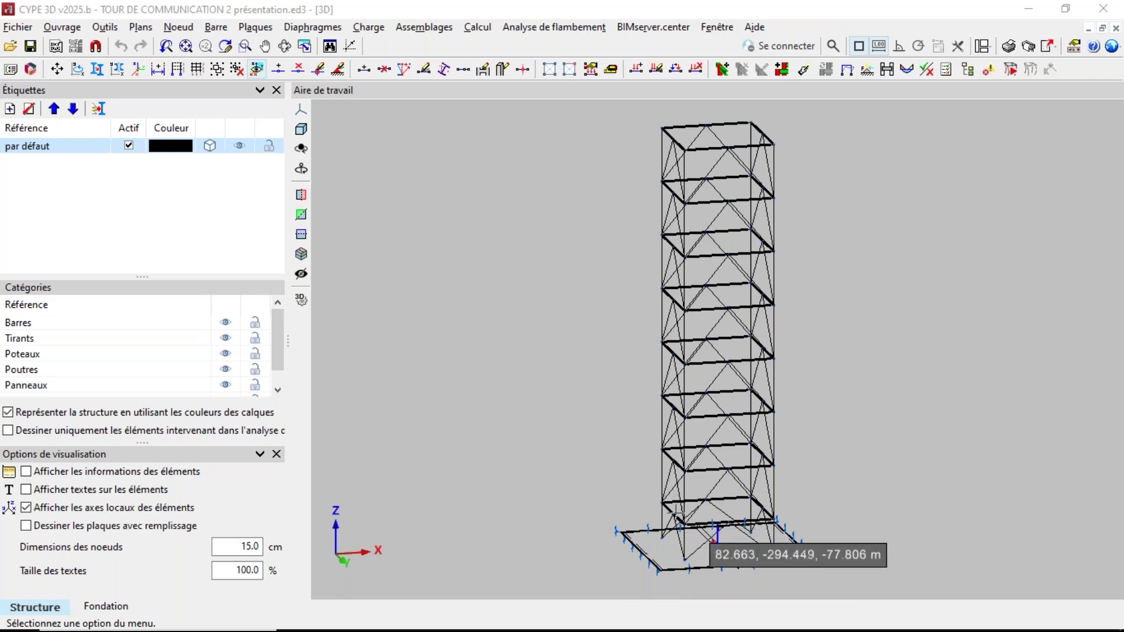
pyautogui.scroll(2, 679, 584)
pyautogui.scroll(2, 679, 584)
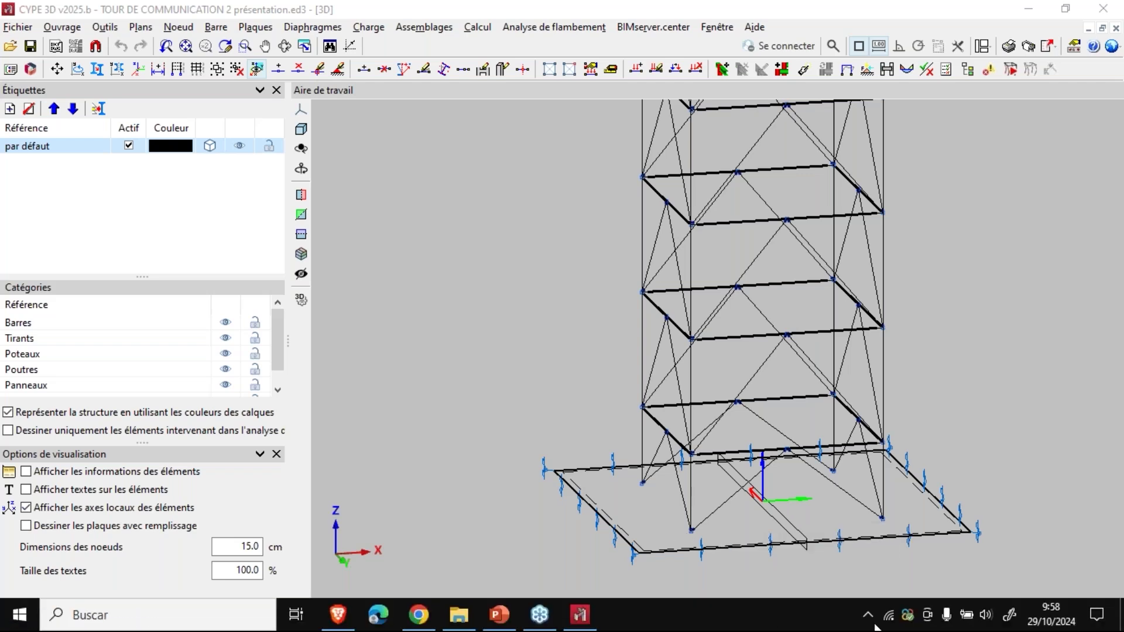
pyautogui.click(869, 618)
pyautogui.click(869, 584)
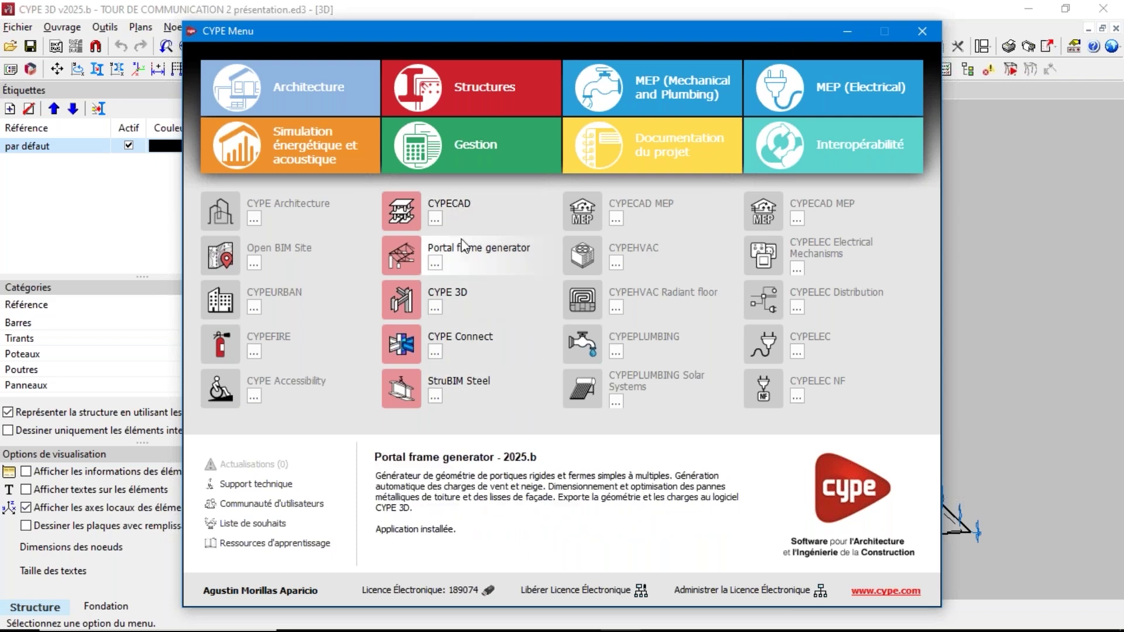
# Step: Dismiss the CYPE Menu launcher and open the CYPE 3D job STRUCTURE PUBLICITAIRE présentation
pyautogui.click(1048, 545)
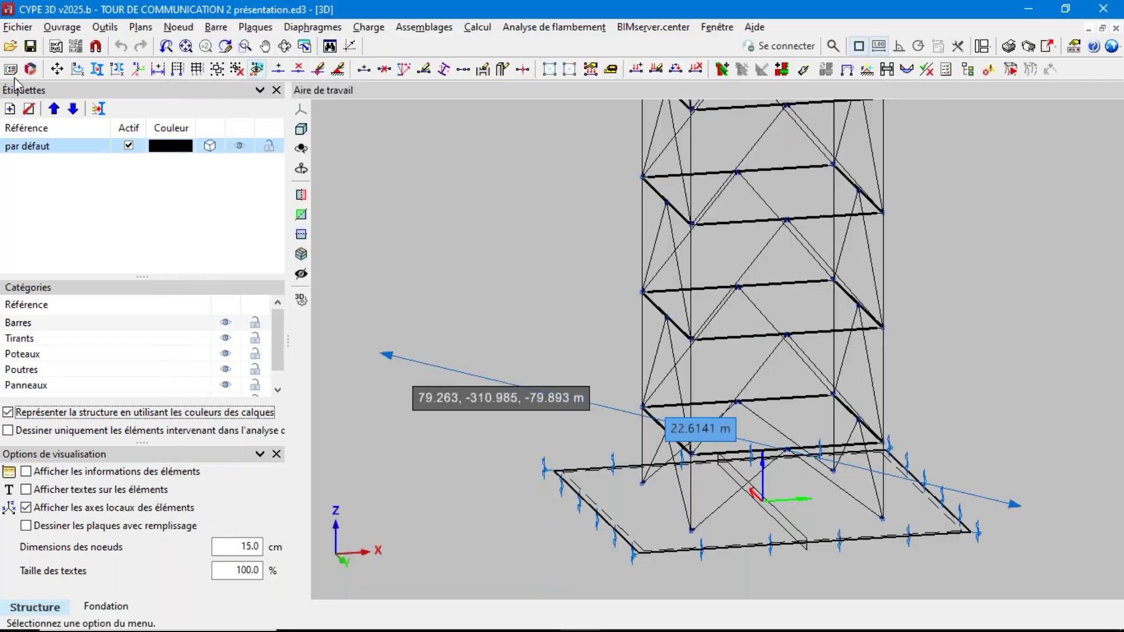
pyautogui.click(22, 27)
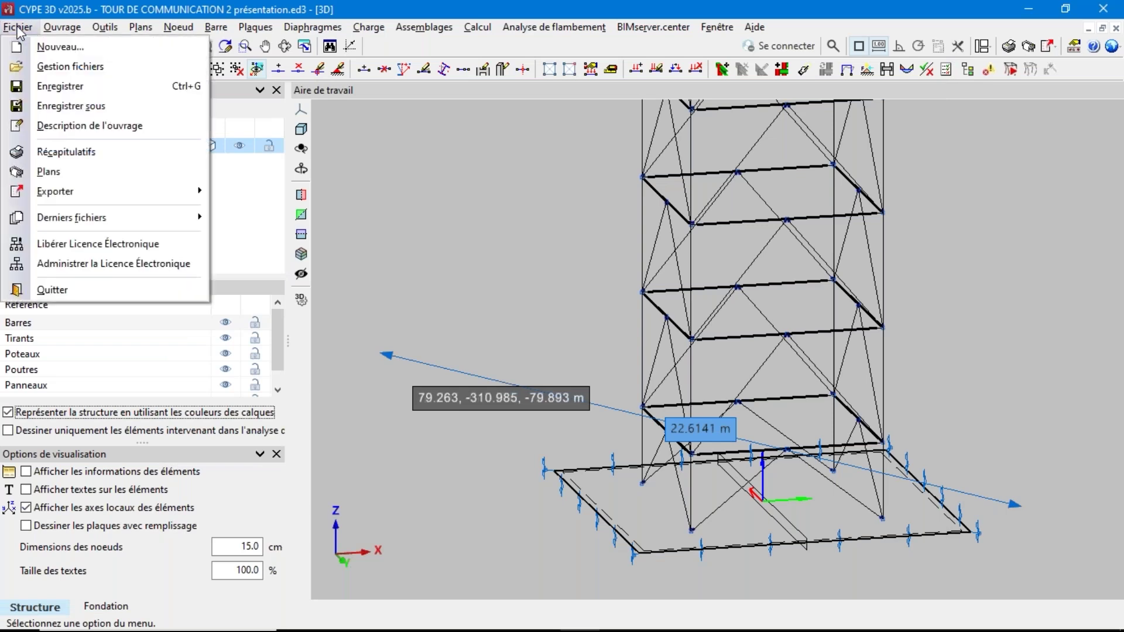
pyautogui.click(56, 70)
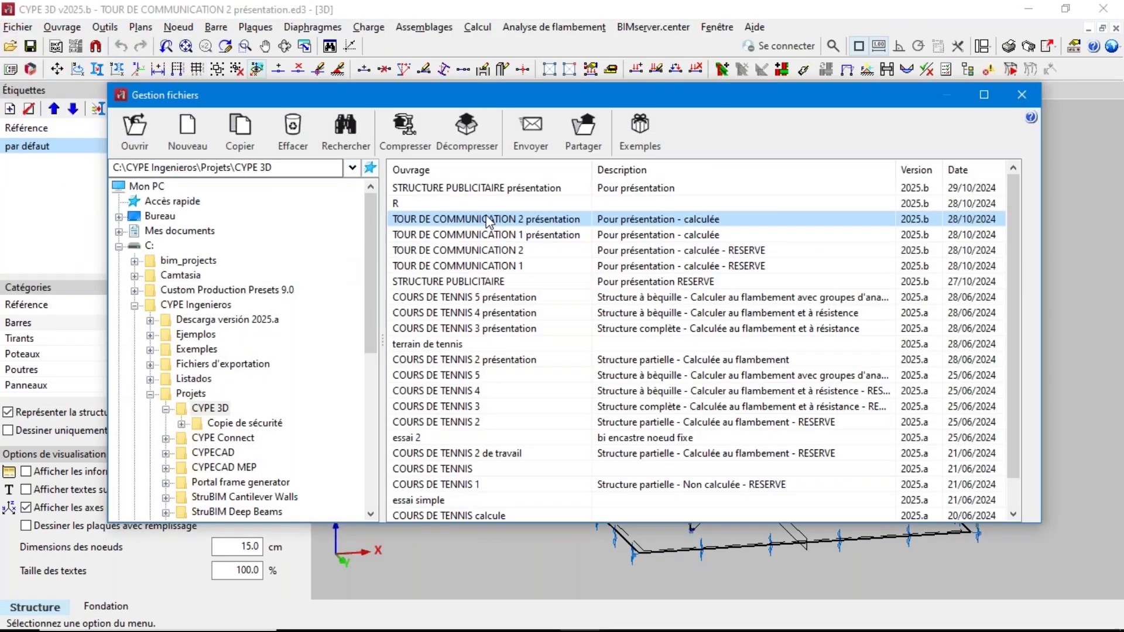
pyautogui.doubleClick(462, 188)
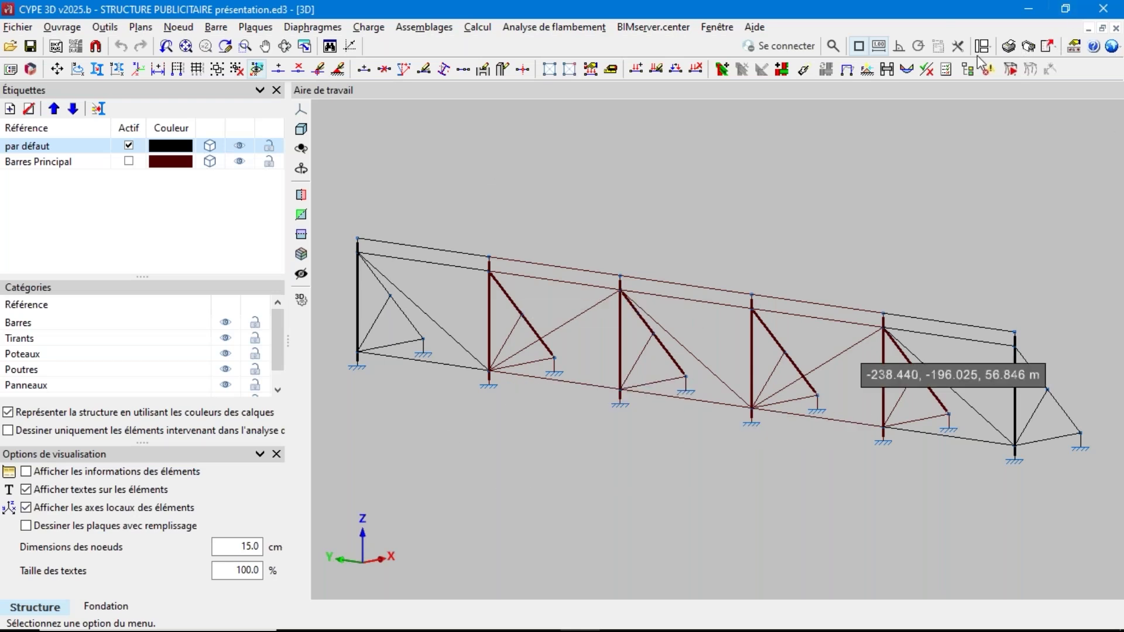
# Step: Switch to CYPECAD and create a new job named nouveau without linking it to a BIMserver.center project
pyautogui.click(1034, 8)
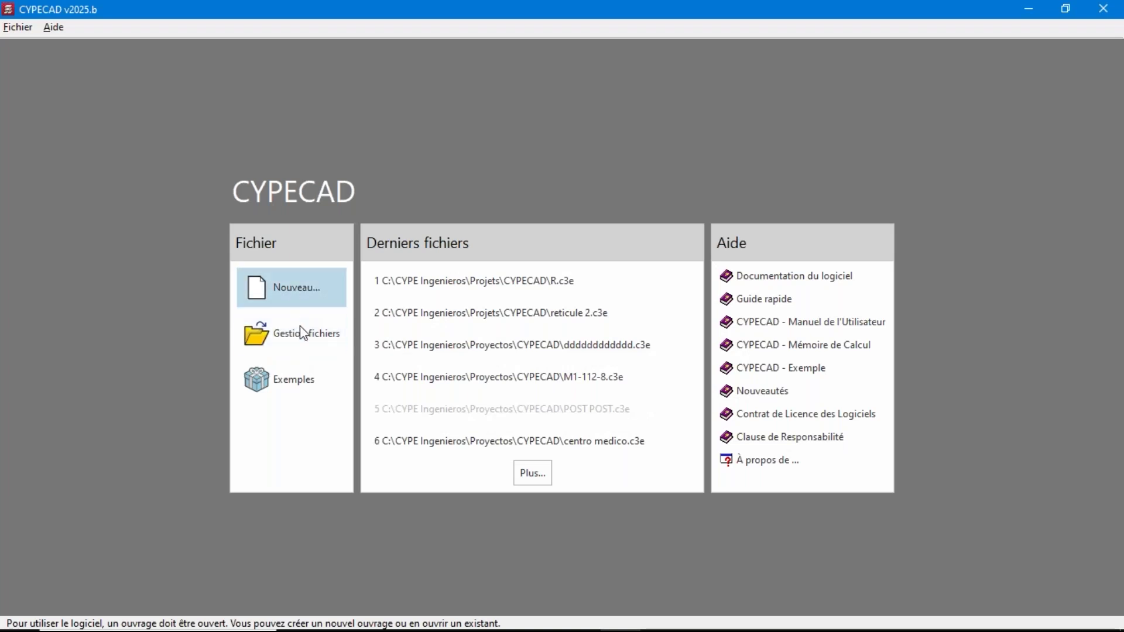
pyautogui.click(289, 289)
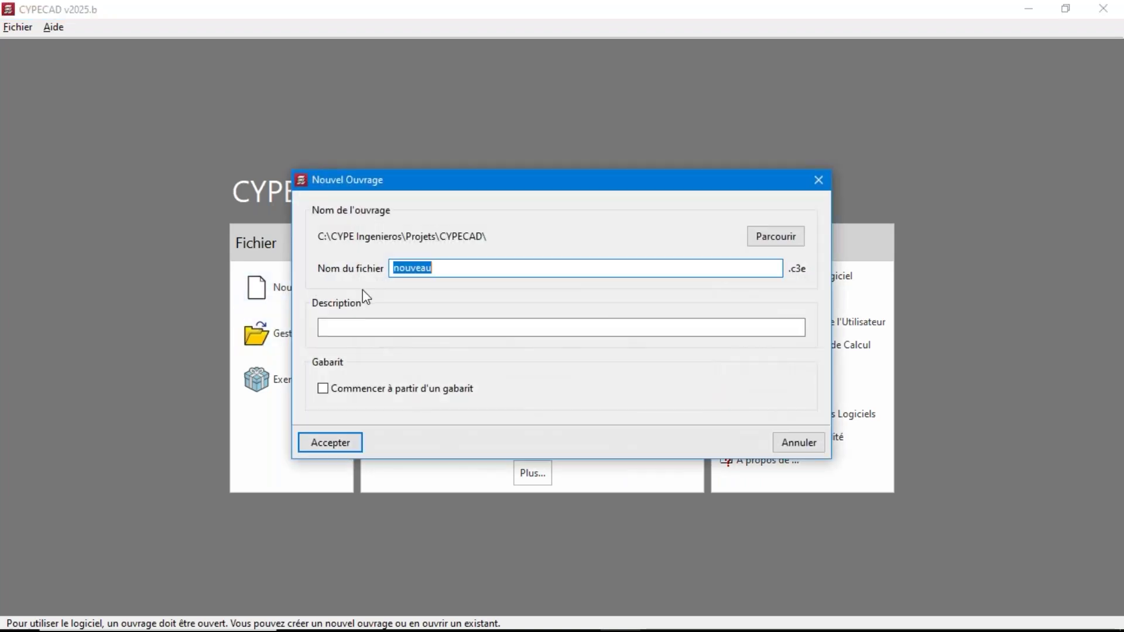
pyautogui.click(326, 444)
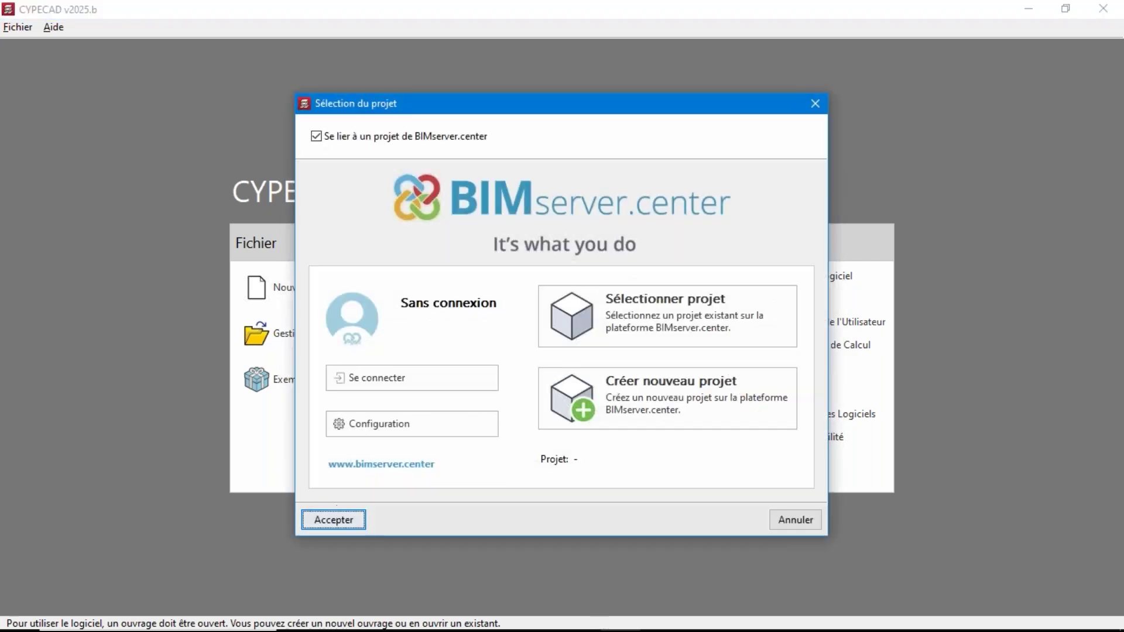
pyautogui.click(335, 137)
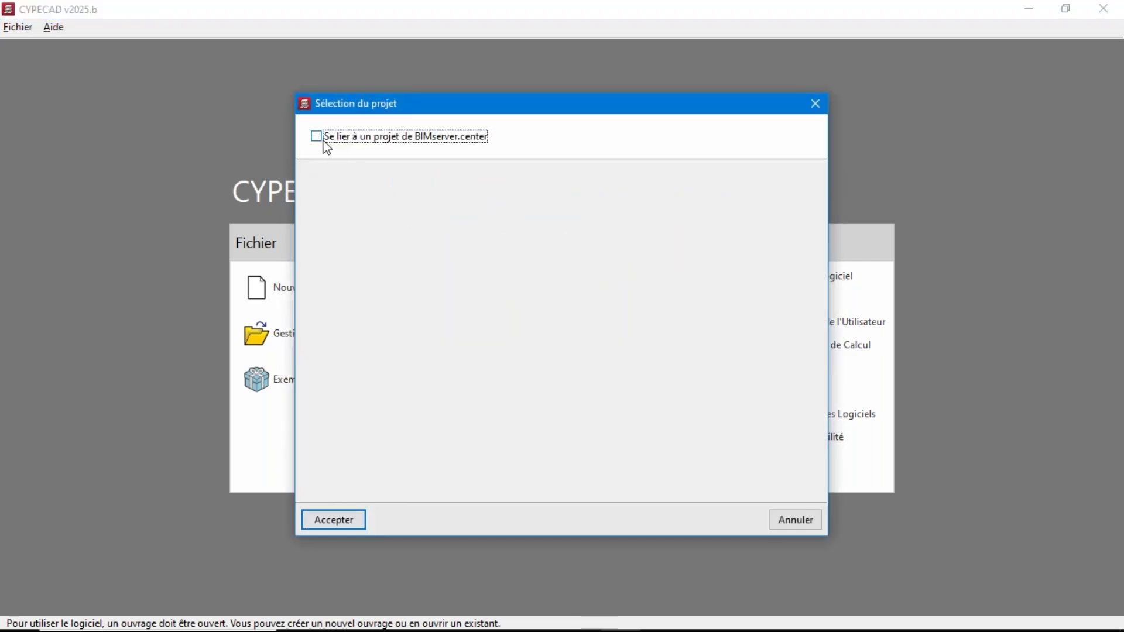
pyautogui.click(319, 518)
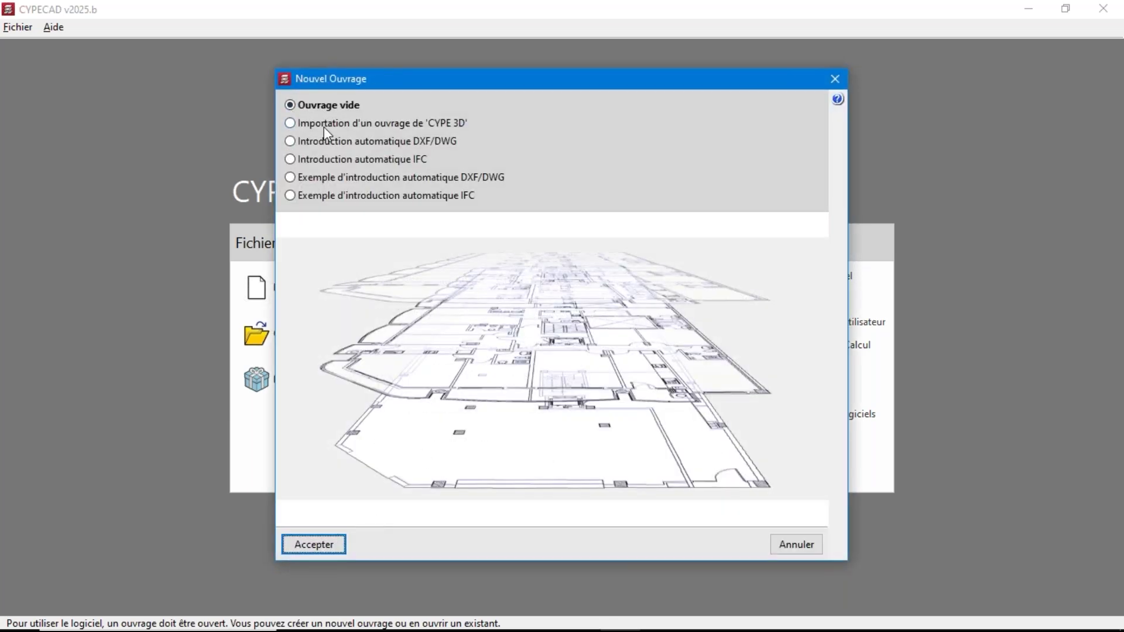
# Step: Start the job as Ouvrage vide and accept the default general data with the Eurocode standards
pyautogui.moveTo(320, 127)
pyautogui.click(334, 548)
pyautogui.click(314, 545)
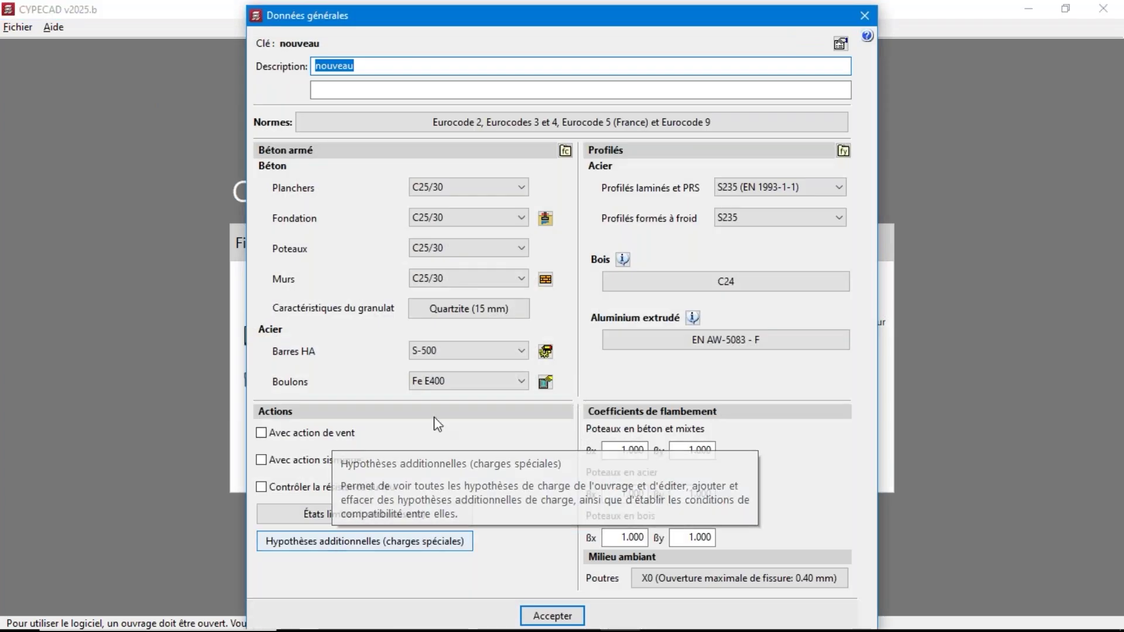
pyautogui.moveTo(467, 18)
pyautogui.mouseDown()
pyautogui.moveTo(471, 1)
pyautogui.moveTo(472, 18)
pyautogui.mouseUp()
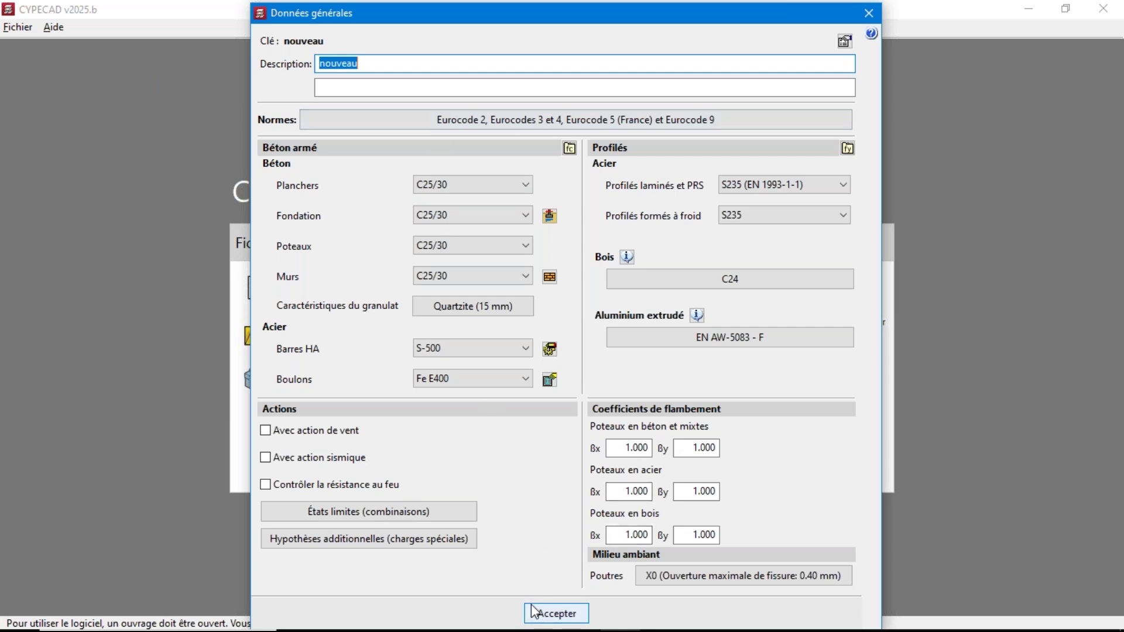
pyautogui.click(557, 614)
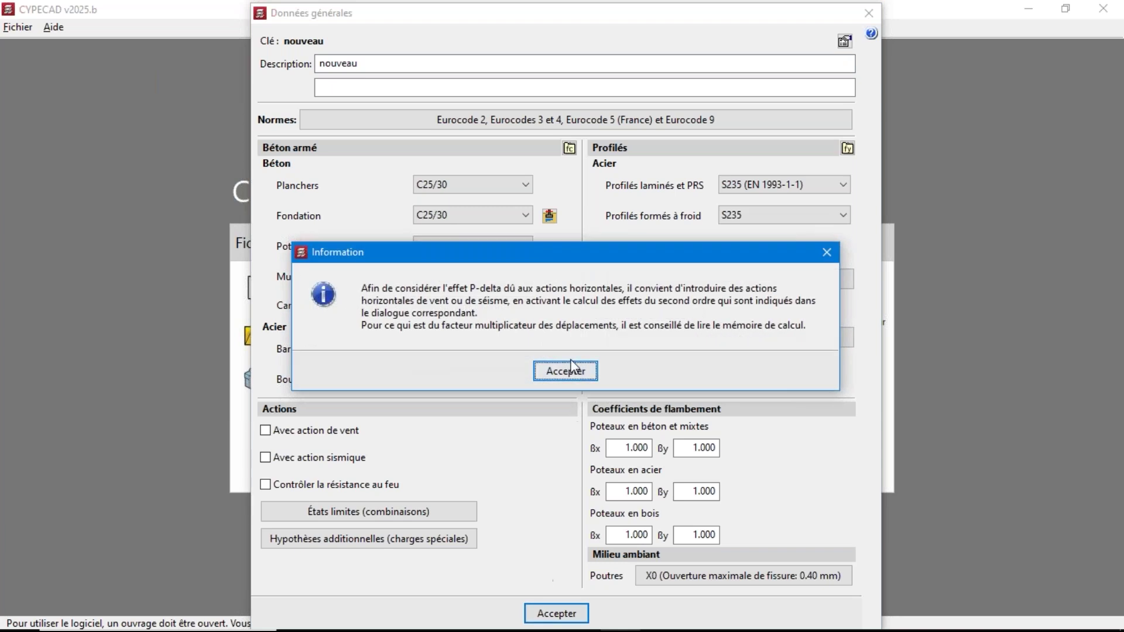
pyautogui.click(571, 372)
pyautogui.click(572, 436)
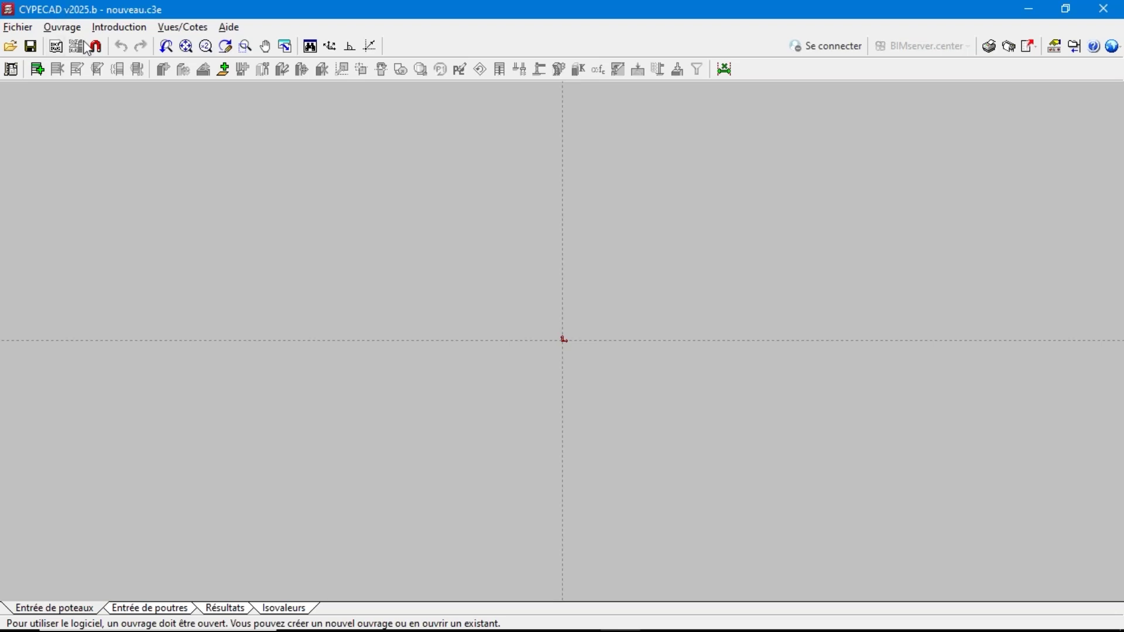
# Step: Insert three new levels of the Libres type in the empty job
pyautogui.click(118, 30)
pyautogui.click(153, 47)
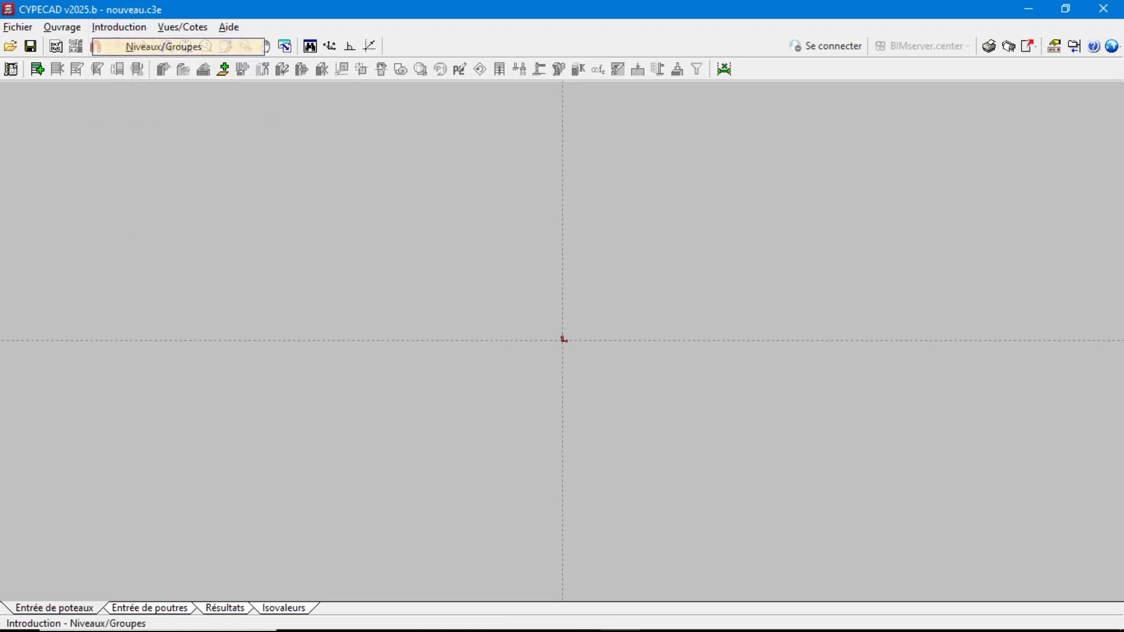
pyautogui.click(63, 118)
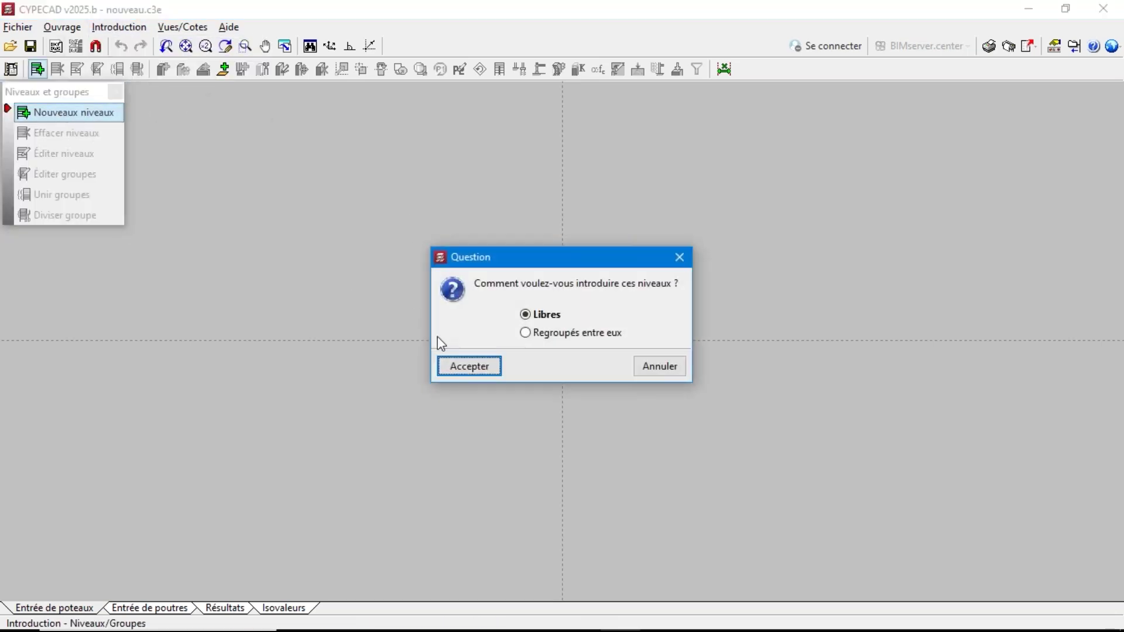
pyautogui.click(453, 367)
pyautogui.write('3')
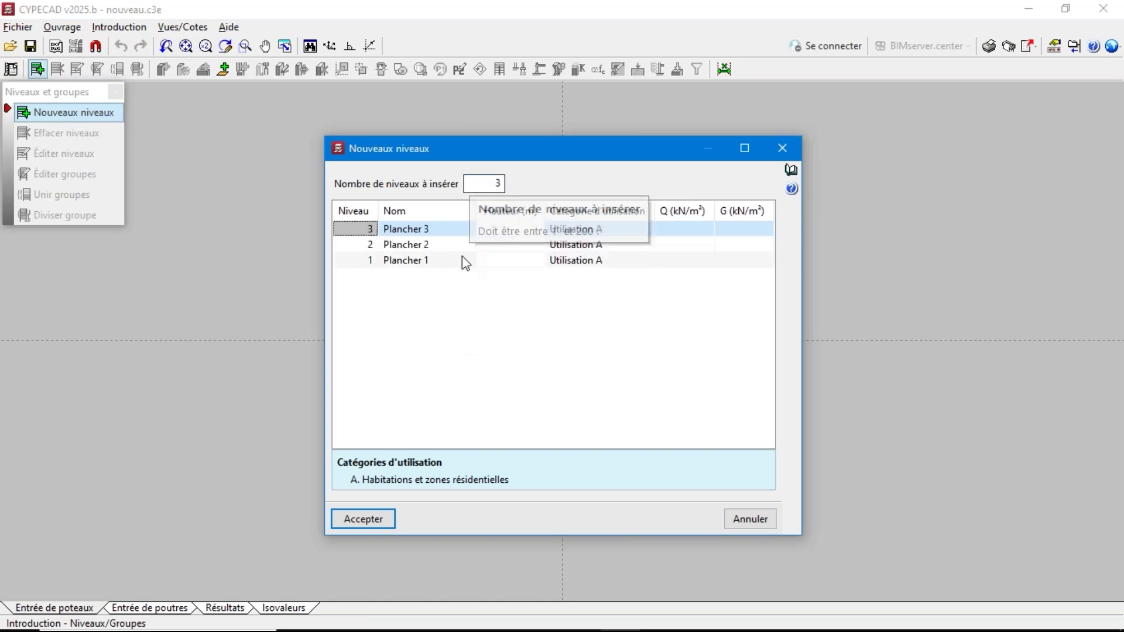
# Step: Give Plancher 1, 2 and 3 a height of 3 m with Q and G loads of 2 kN/m² each
pyautogui.click(514, 230)
pyautogui.doubleClick(517, 234)
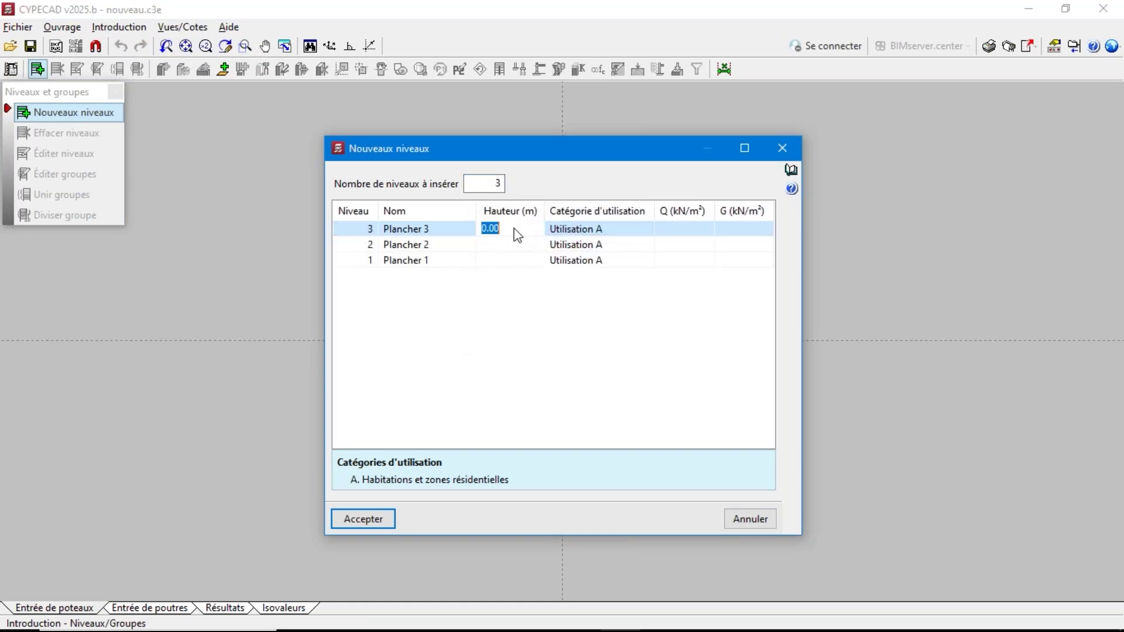
pyautogui.write('3')
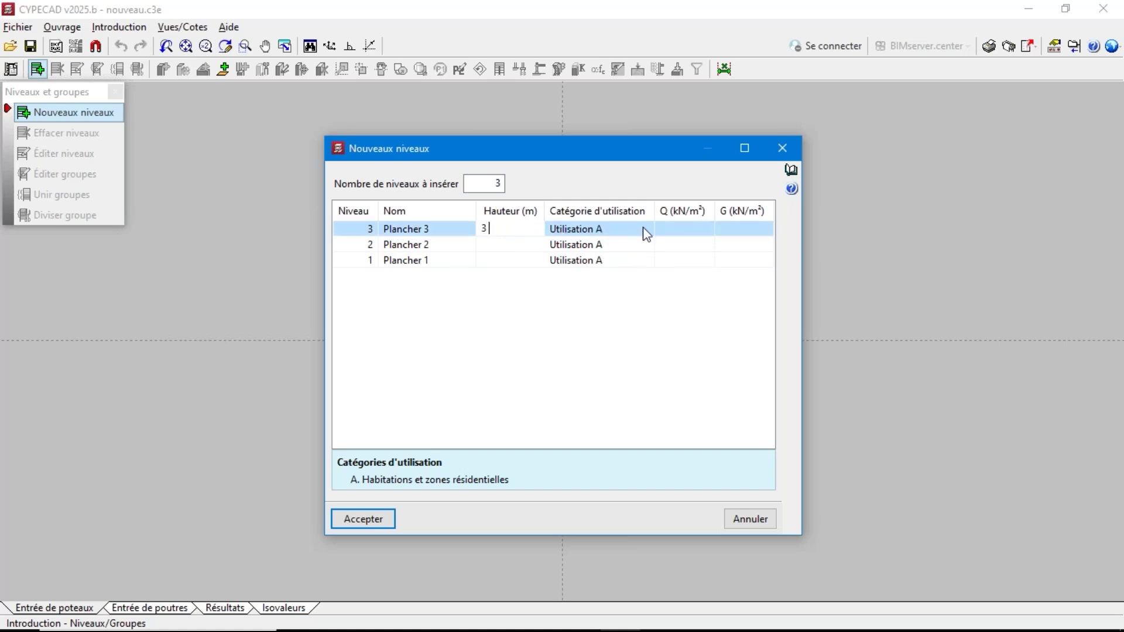
pyautogui.click(678, 231)
pyautogui.write('2')
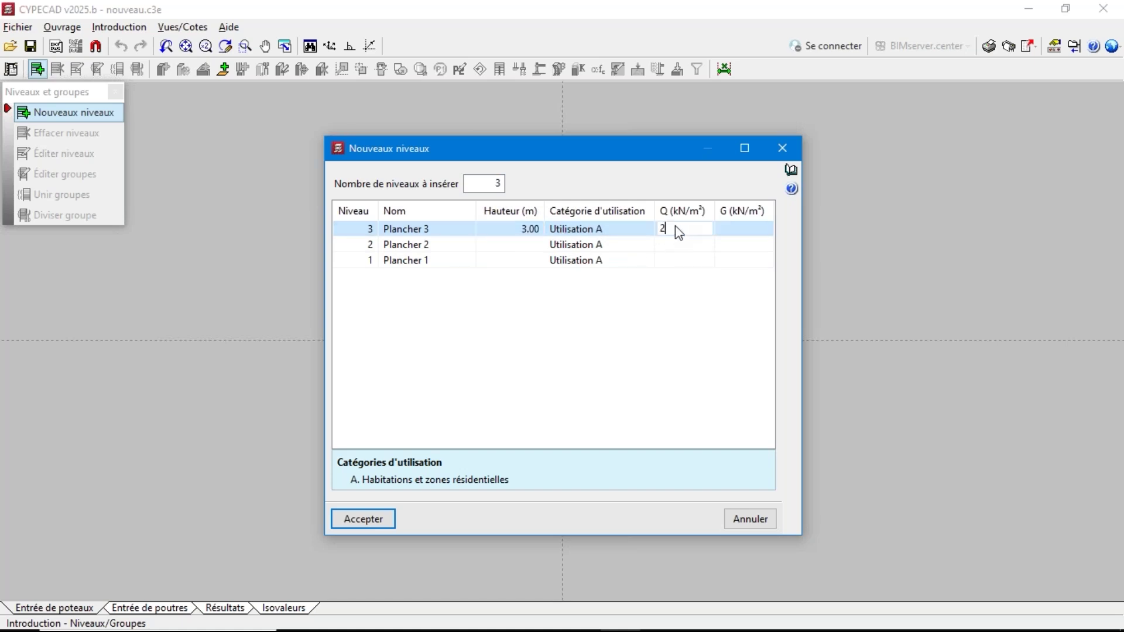
pyautogui.click(743, 232)
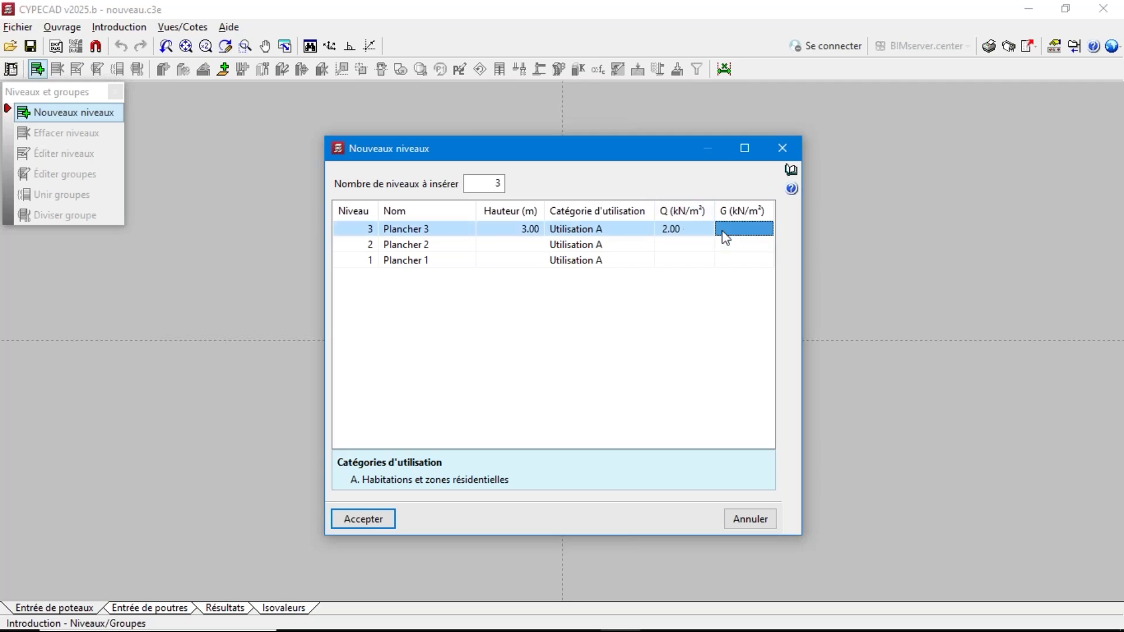
pyautogui.write('2')
pyautogui.press('Return')
pyautogui.press('Return')
pyautogui.press('Return')
pyautogui.press('Return')
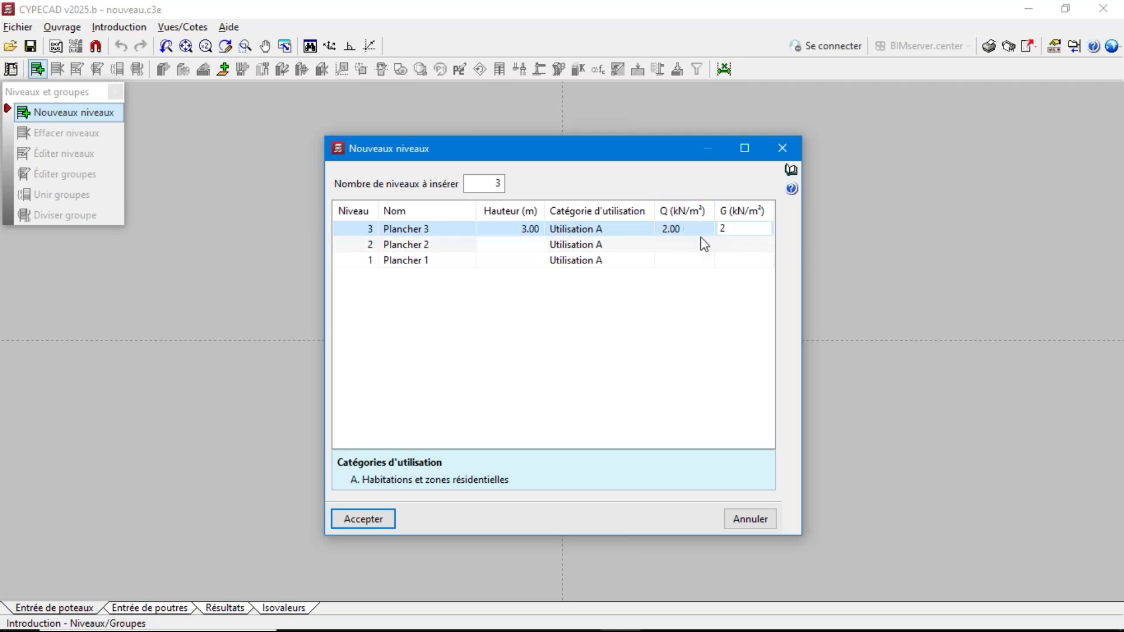
pyautogui.press('Return')
pyautogui.press('Return')
pyautogui.press('Return')
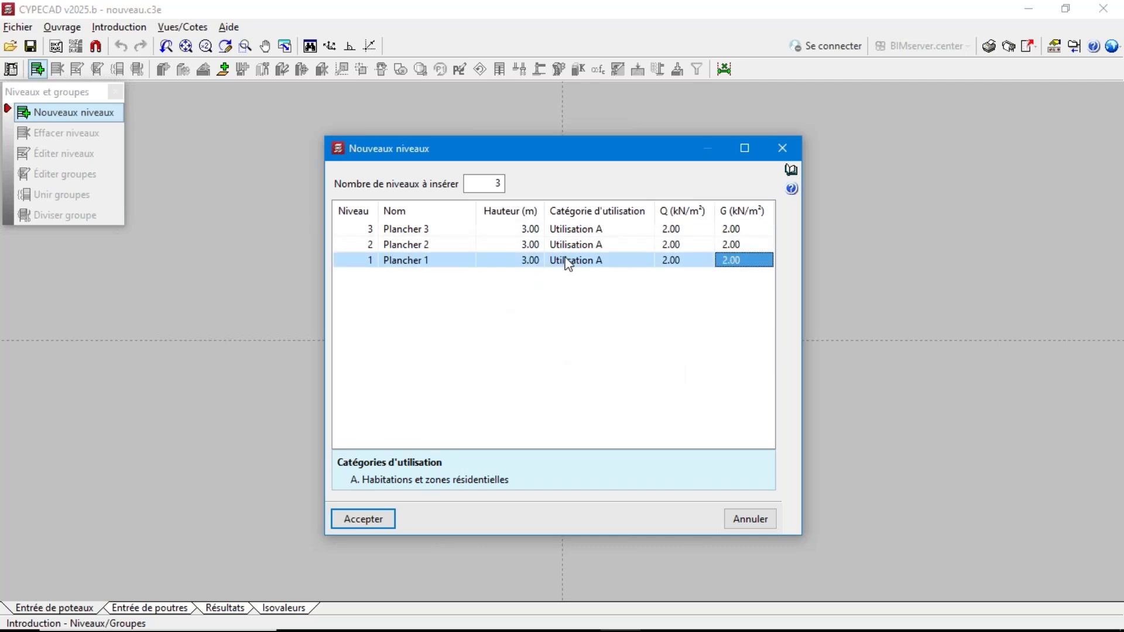
pyautogui.click(355, 520)
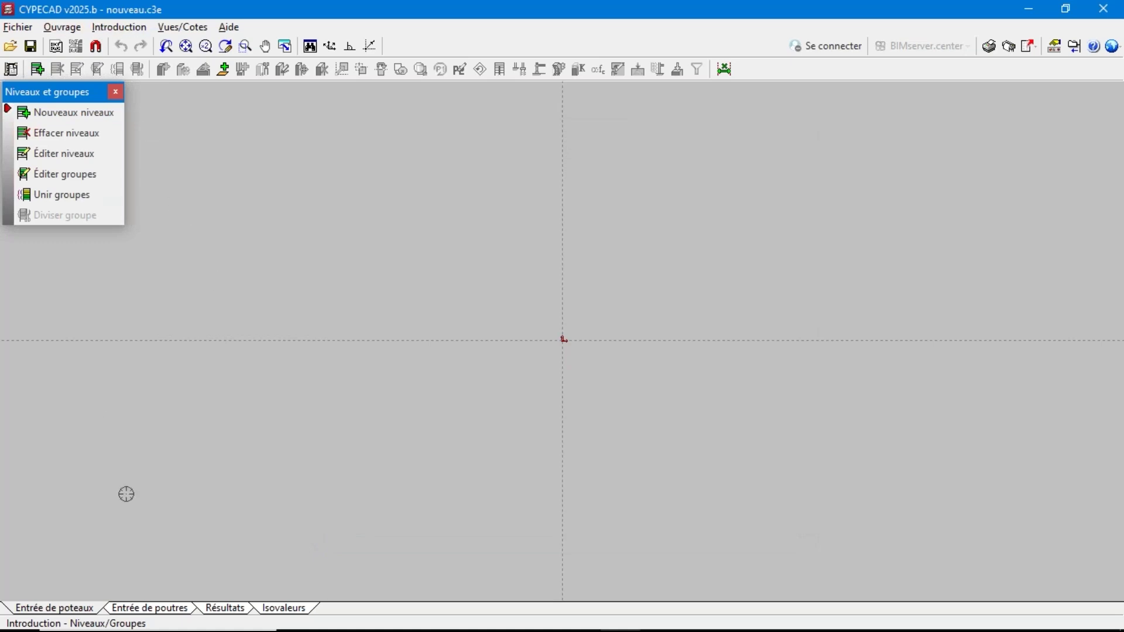
# Step: Go to beam entry on Plancher 3, view the available beam families and types, and cancel the beam definition
pyautogui.click(153, 608)
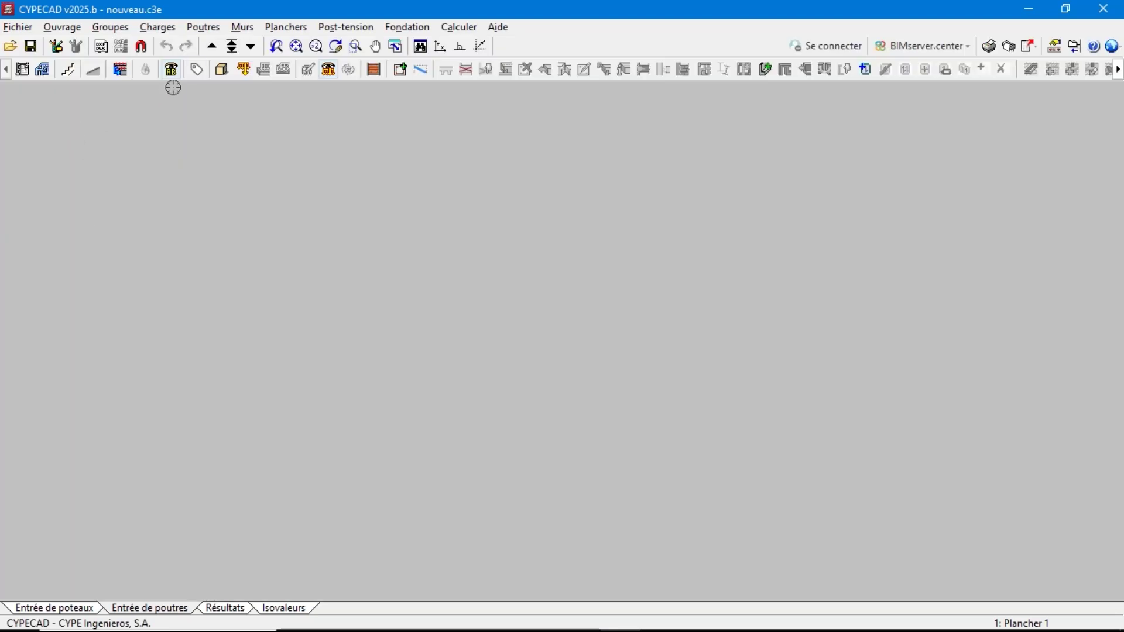
pyautogui.click(212, 47)
pyautogui.click(212, 46)
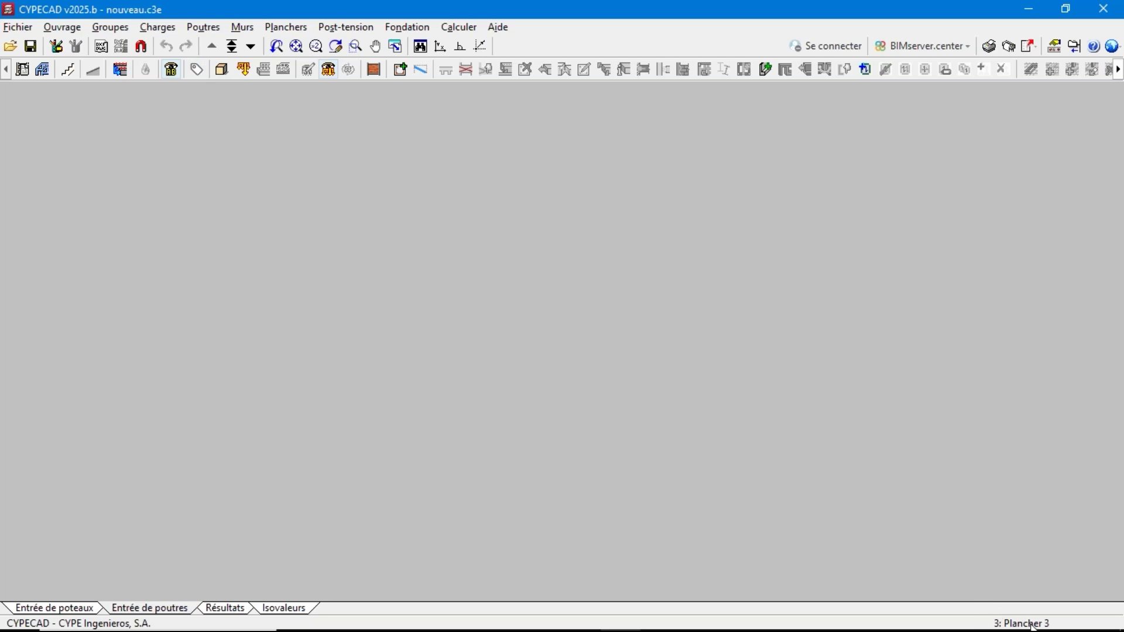
pyautogui.click(199, 27)
pyautogui.click(229, 48)
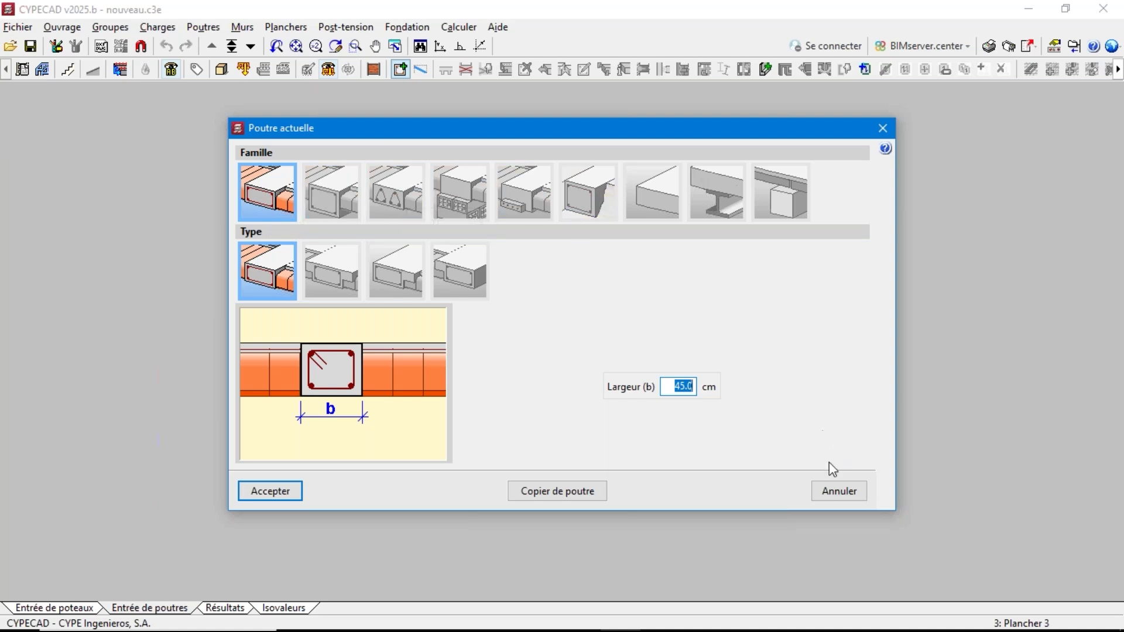
pyautogui.click(845, 493)
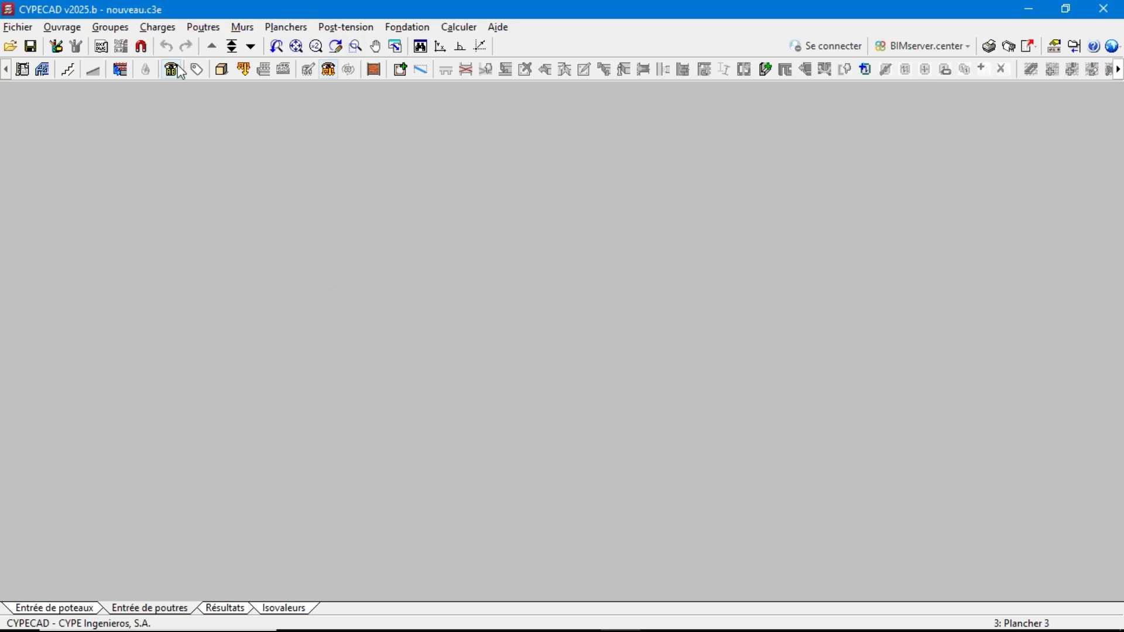
# Step: On the Fondation level, define the current beam as a ground-supported foundation beam with a height of 45 cm
pyautogui.click(256, 47)
pyautogui.click(250, 47)
pyautogui.click(203, 27)
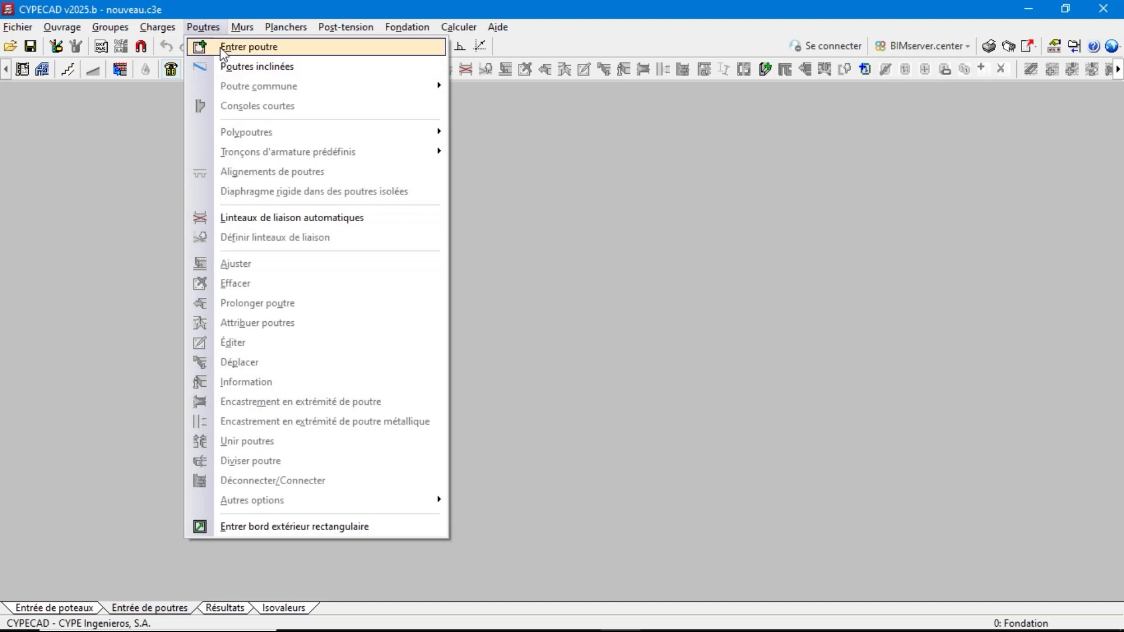
pyautogui.click(249, 47)
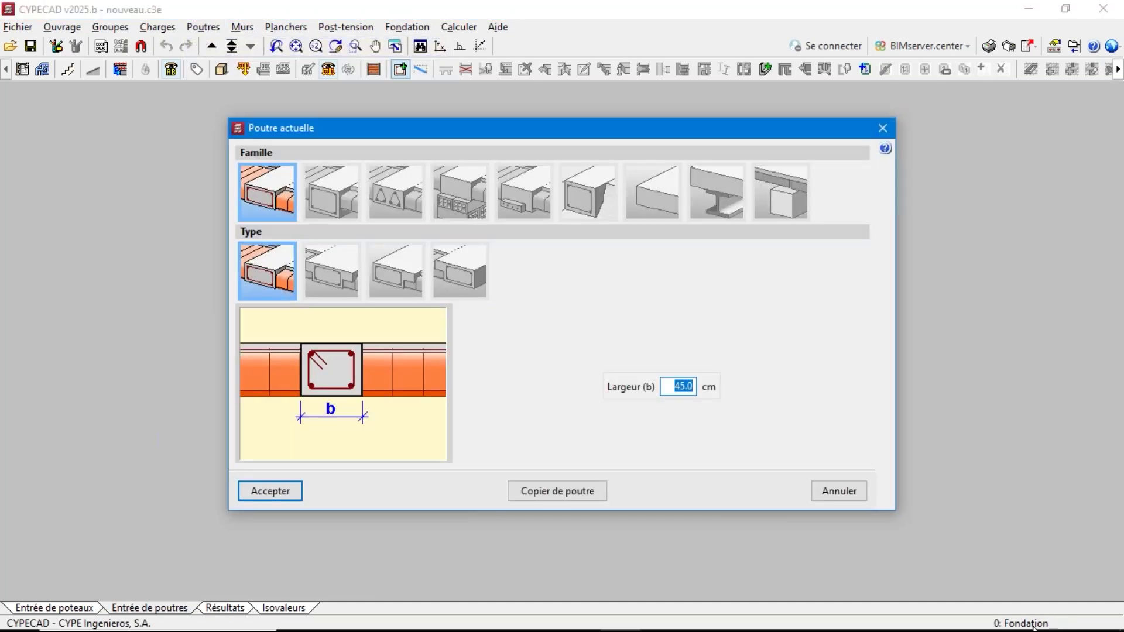
pyautogui.click(585, 207)
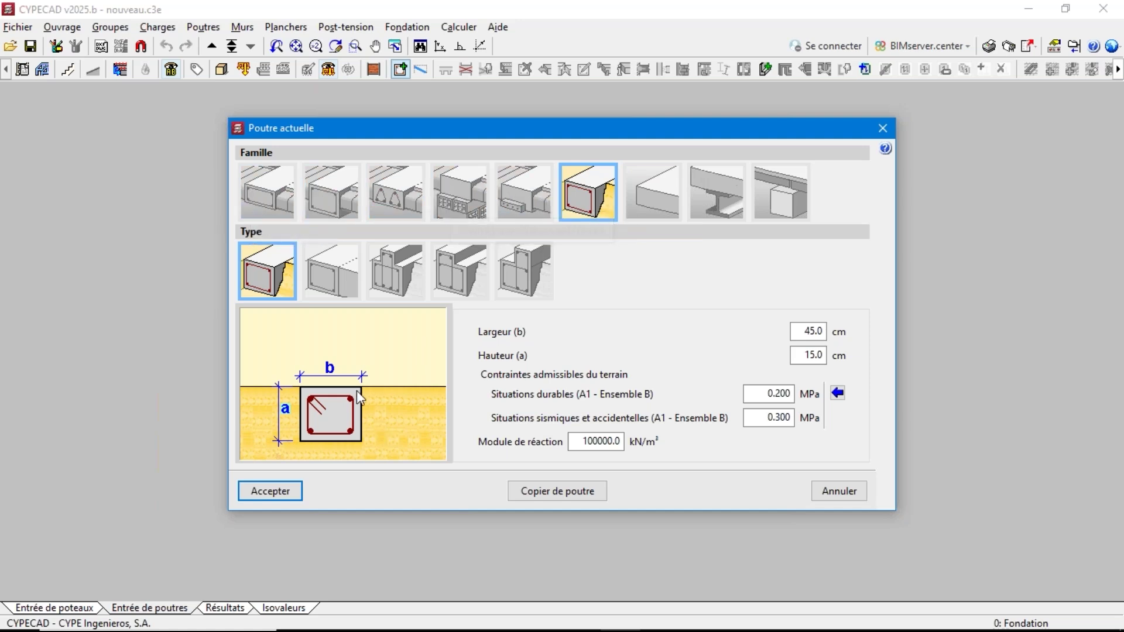
pyautogui.moveTo(805, 360); pyautogui.dragTo(823, 358)
pyautogui.write('45')
pyautogui.click(270, 490)
# Step: Draw four 45x45 foundation beams in orthogonal mode, enclosing a rectangle with the right-hand beam extending past the upper one
pyautogui.click(389, 266)
pyautogui.click(460, 45)
pyautogui.click(389, 473)
pyautogui.click(389, 473)
pyautogui.click(736, 468)
pyautogui.click(736, 468)
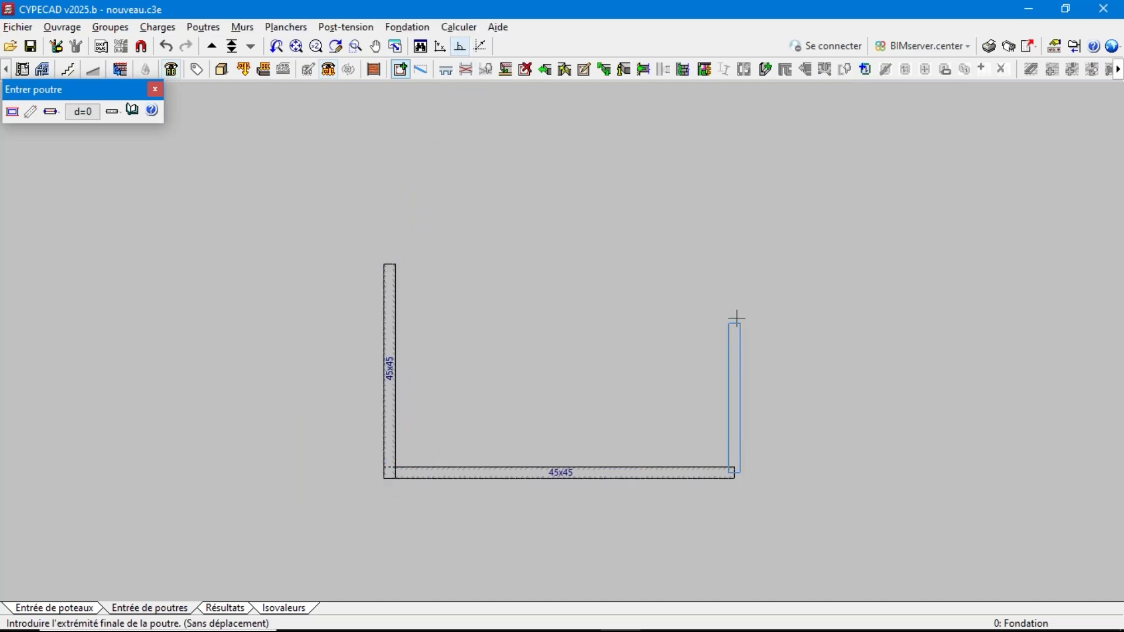
pyautogui.click(735, 185)
pyautogui.click(392, 264)
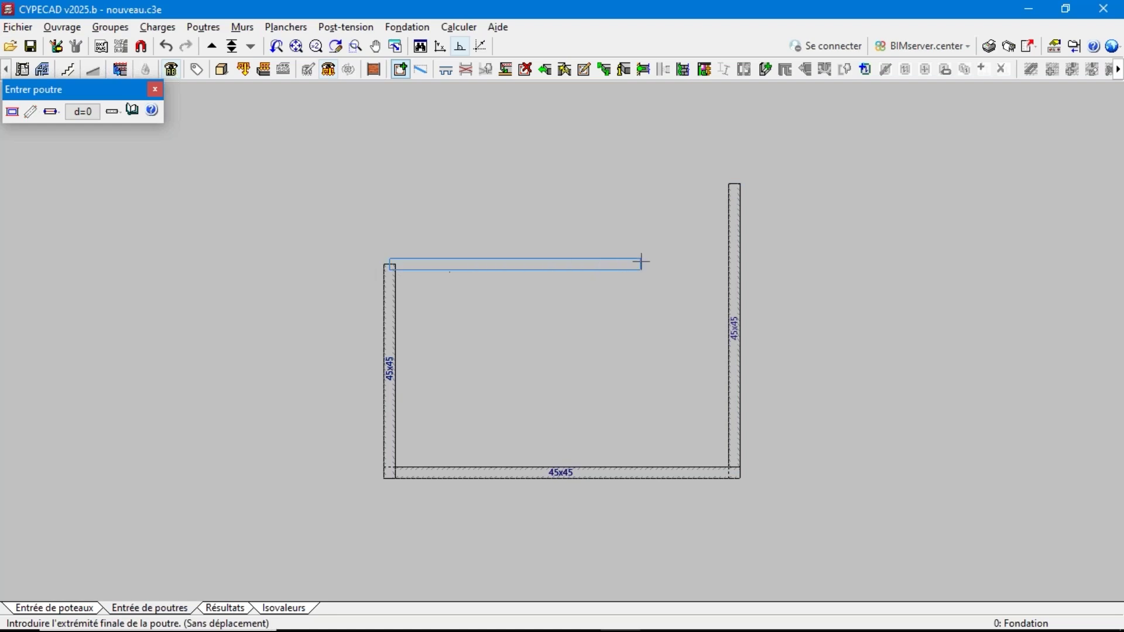
pyautogui.click(734, 264)
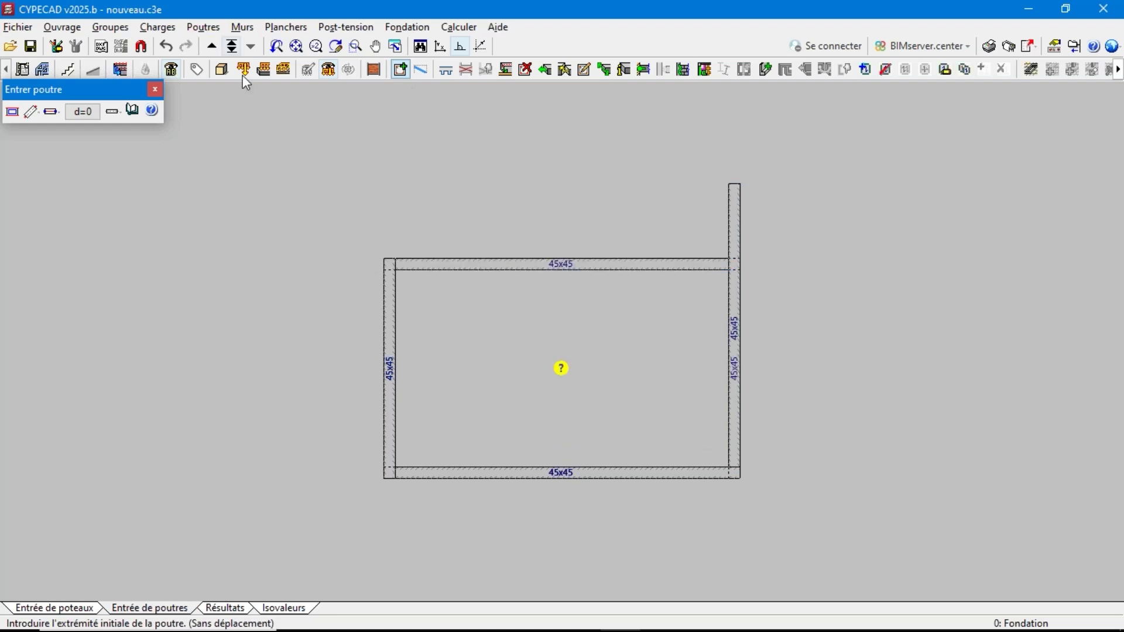
# Step: Delete the beam segment projecting beyond the rectangle's upper right corner
pyautogui.click(525, 69)
pyautogui.click(734, 202)
pyautogui.scroll(1, 507, 316)
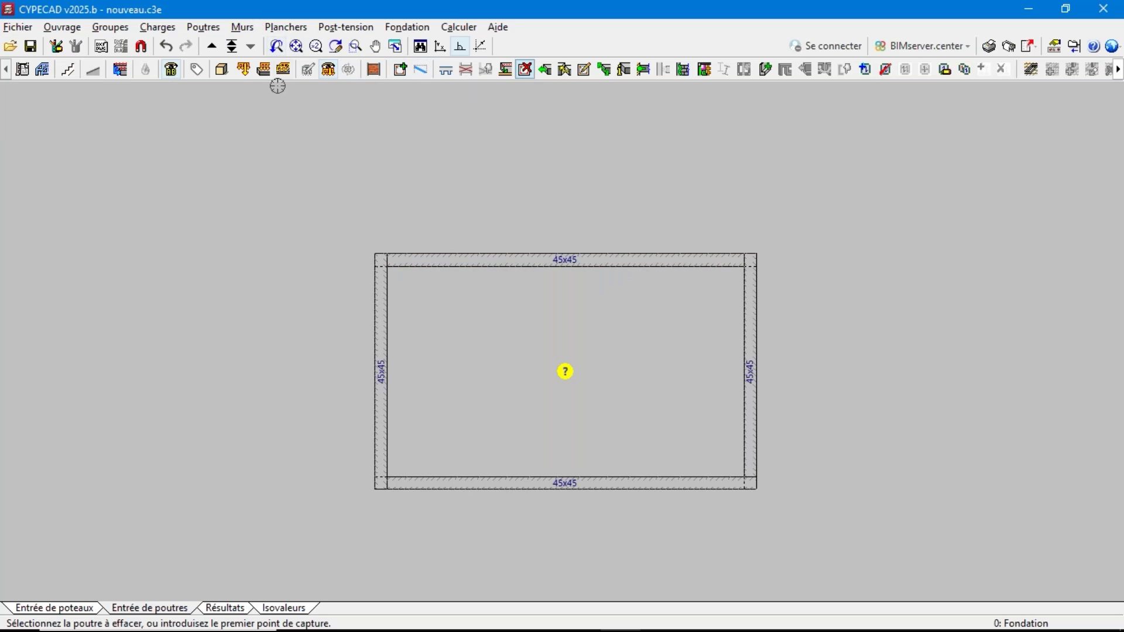
# Step: Start entering a new floor on the Fondation level as a raft (Radiers) with a thickness of 45 cm
pyautogui.click(240, 27)
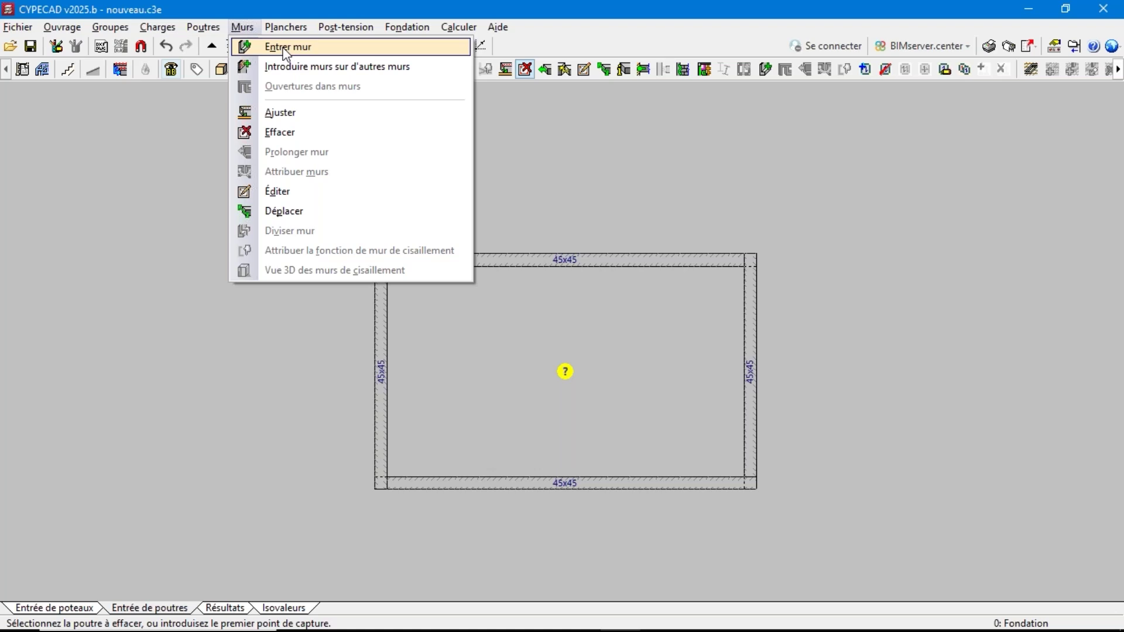
pyautogui.moveTo(285, 30)
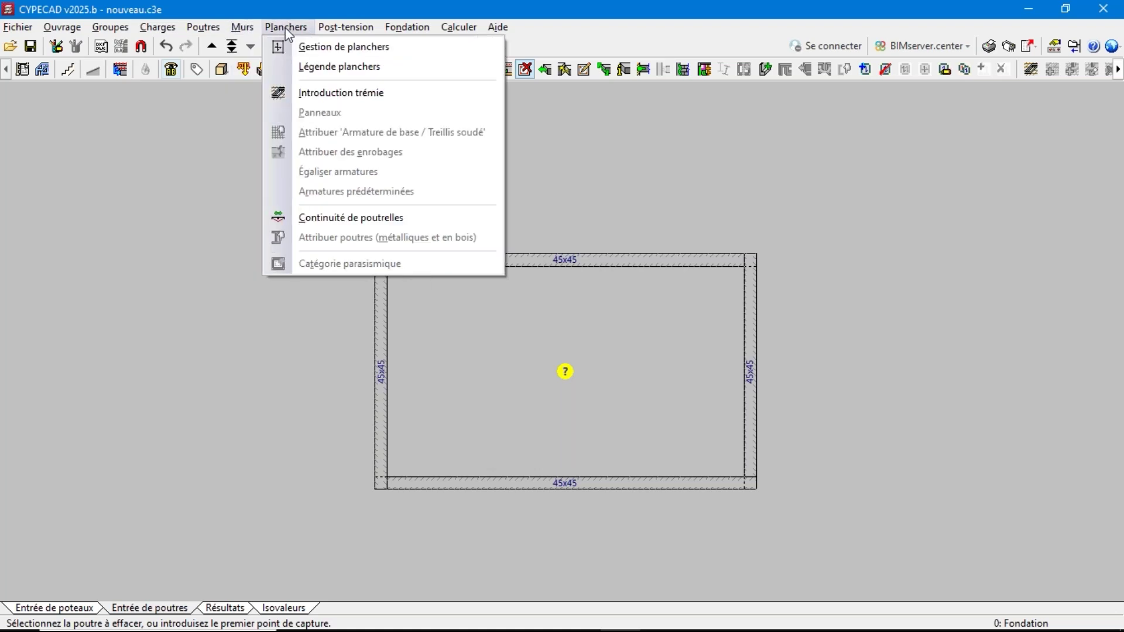
pyautogui.click(316, 47)
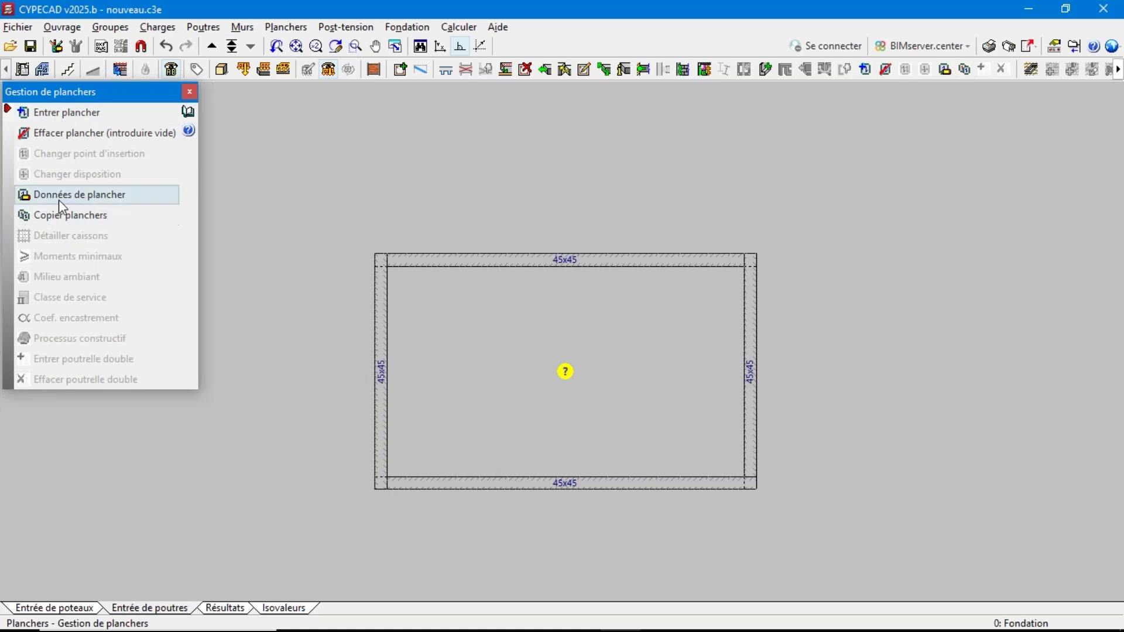
pyautogui.click(57, 114)
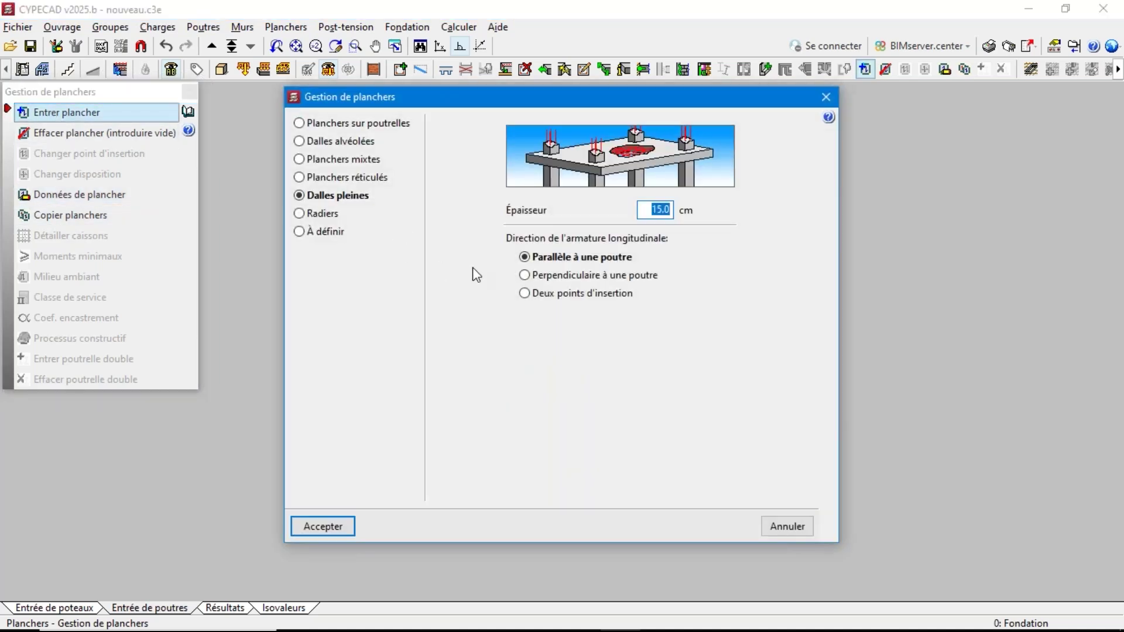
pyautogui.click(323, 213)
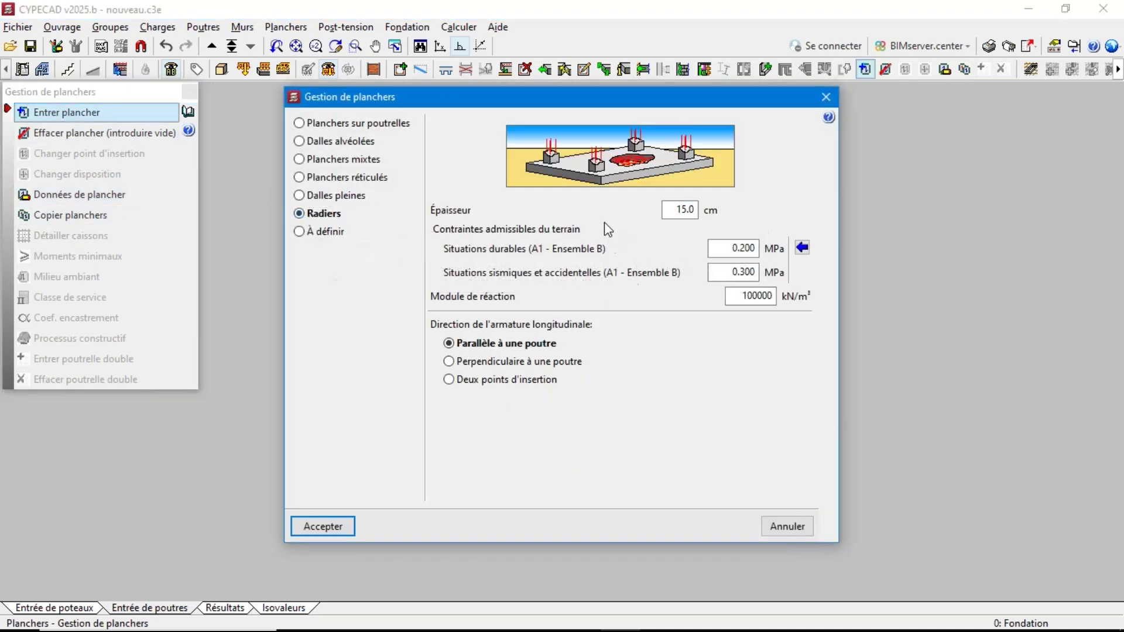
pyautogui.moveTo(680, 209); pyautogui.dragTo(697, 211)
pyautogui.write('45')
pyautogui.click(316, 529)
# Step: Place the raft inside the beam rectangle with its longitudinal reinforcement parallel to the left beam, and end floor entry
pyautogui.click(419, 427)
pyautogui.click(381, 440)
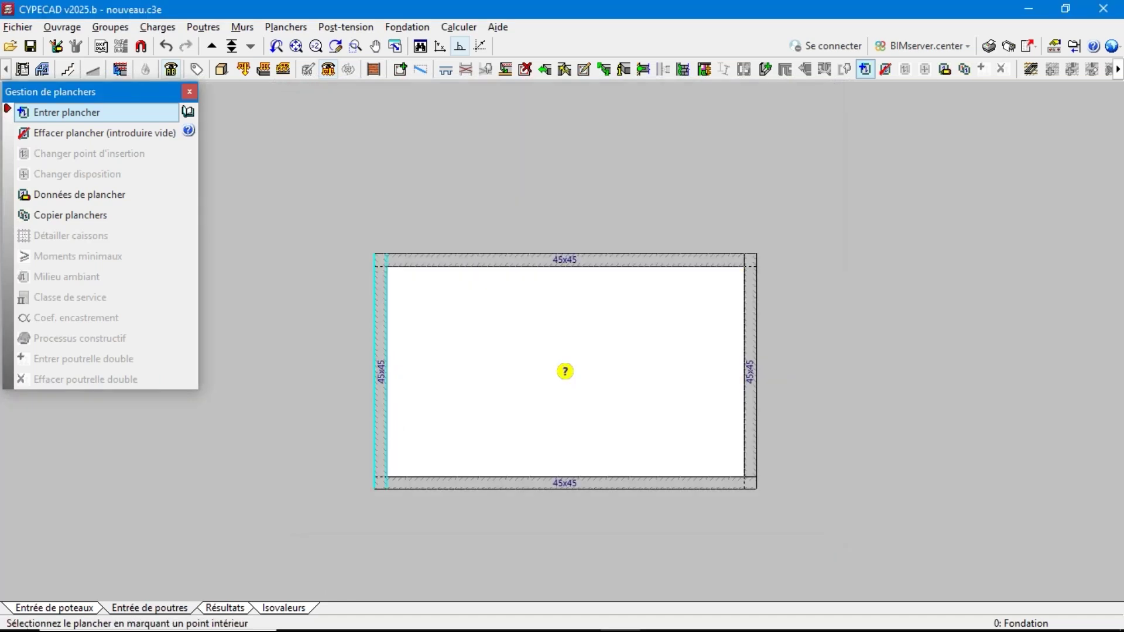
pyautogui.rightClick(381, 441)
pyautogui.click(773, 530)
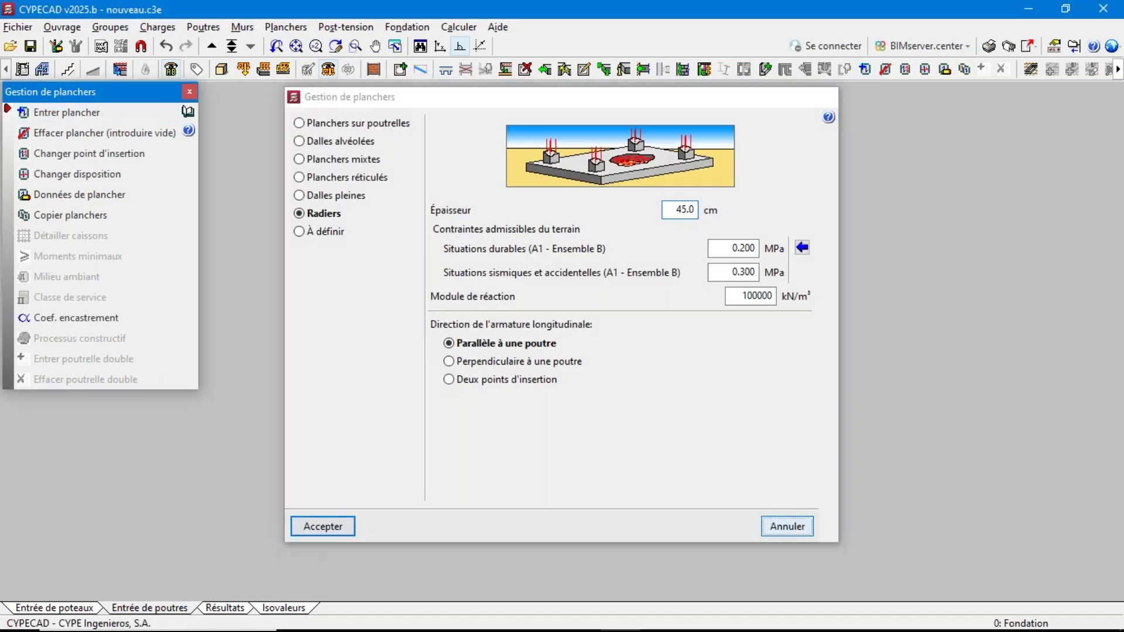
# Step: Try to import the job STRUCTURE PUBLICITAIRE présentation as an integrated 3D structure, and close that job in CYPE 3D
pyautogui.click(41, 68)
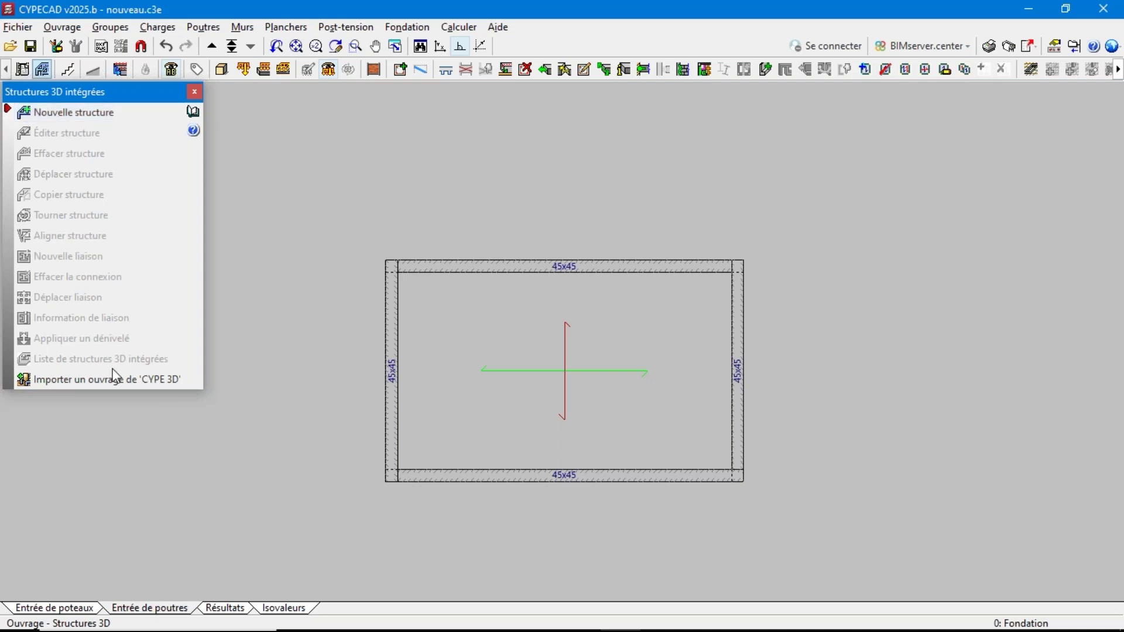
pyautogui.click(86, 383)
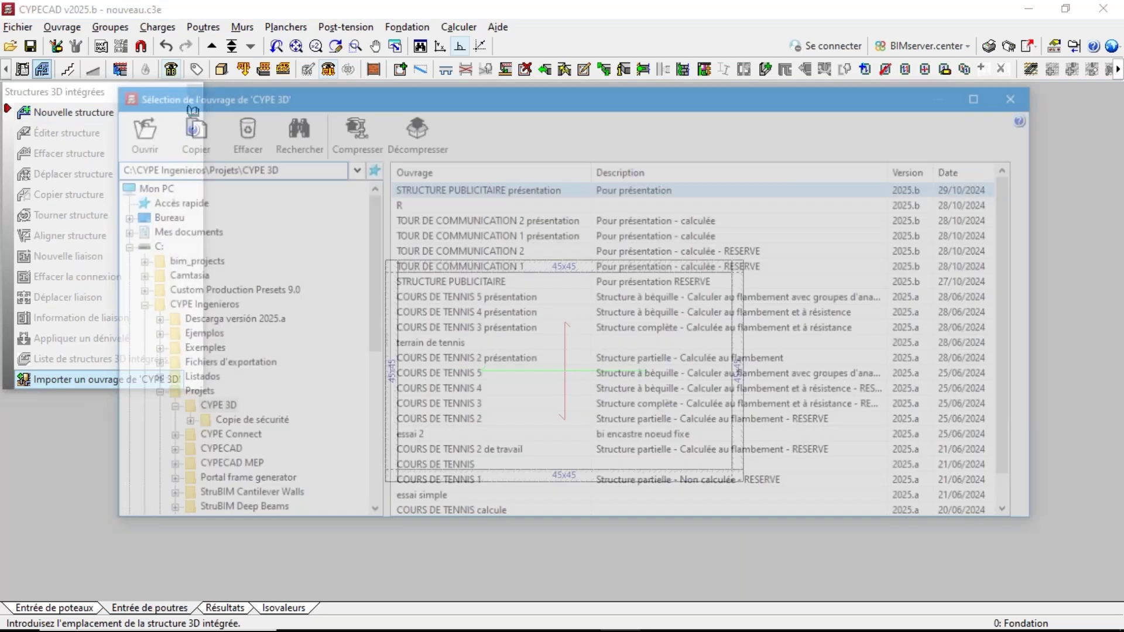
pyautogui.doubleClick(439, 189)
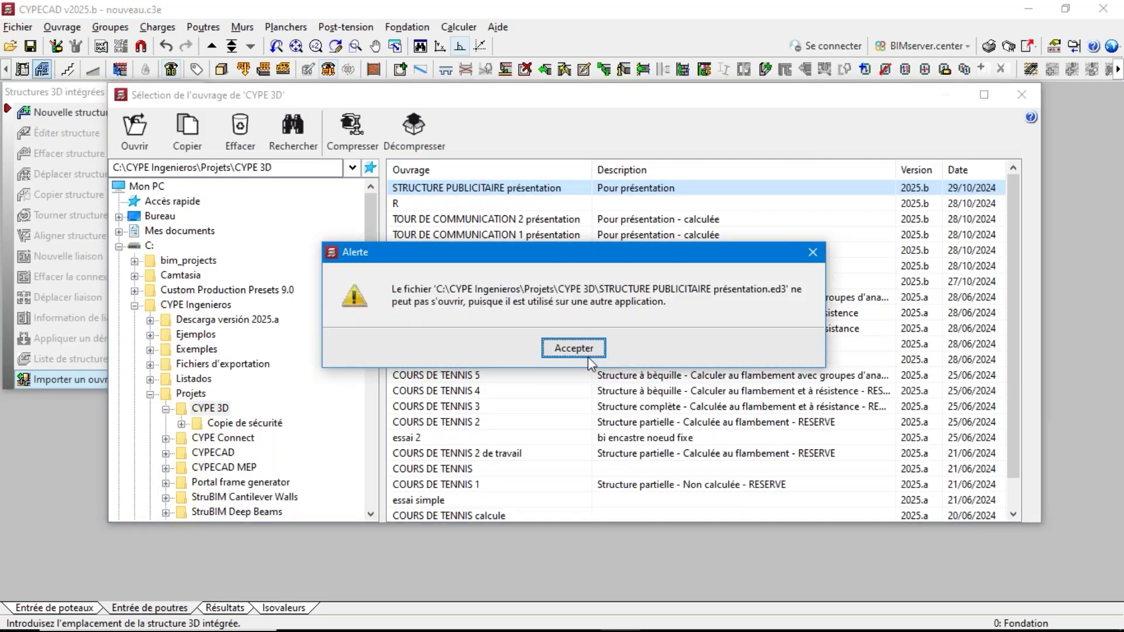
pyautogui.click(586, 348)
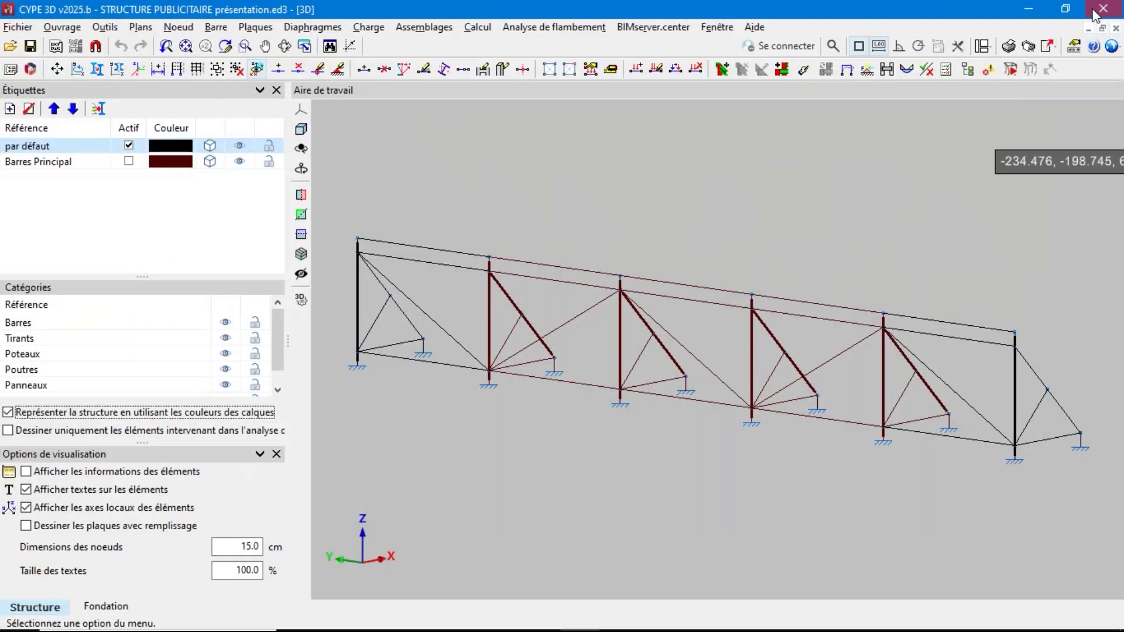
pyautogui.click(478, 359)
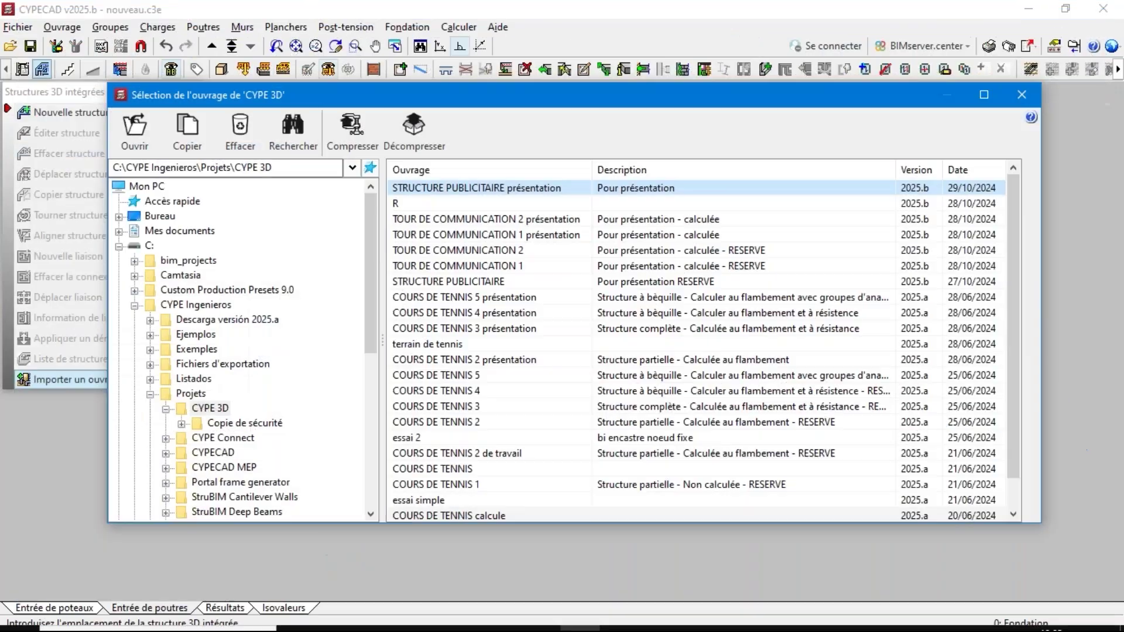
# Step: Import STRUCTURE PUBLICITAIRE présentation and place it inside the raft near the lower left corner, at about x -4.34, y -3.58
pyautogui.doubleClick(419, 187)
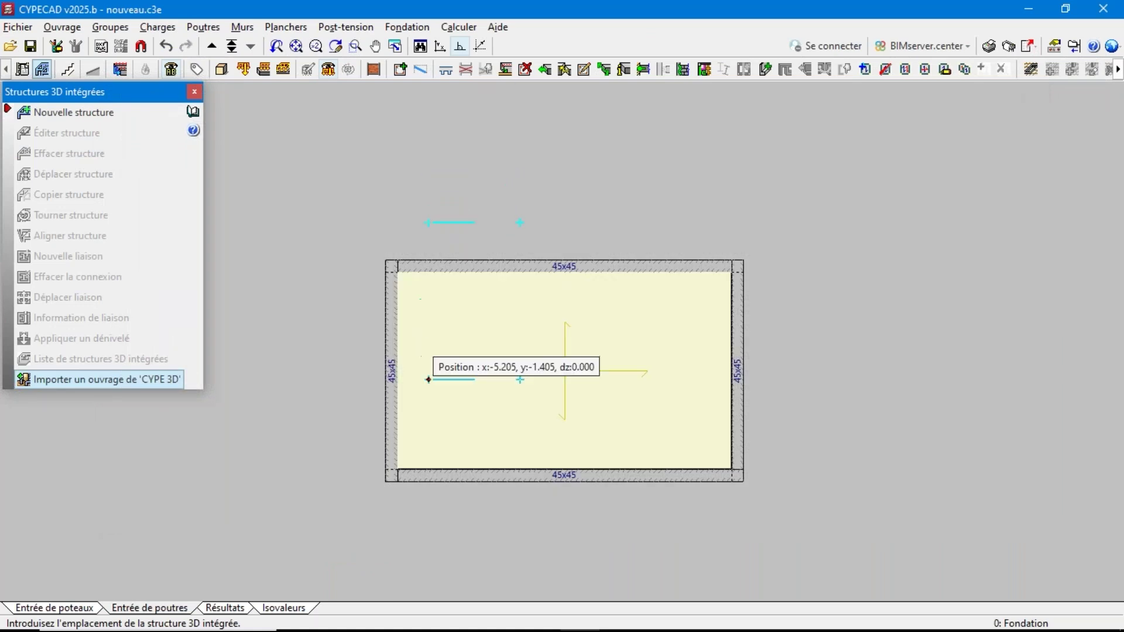
pyautogui.scroll(-1, 467, 429)
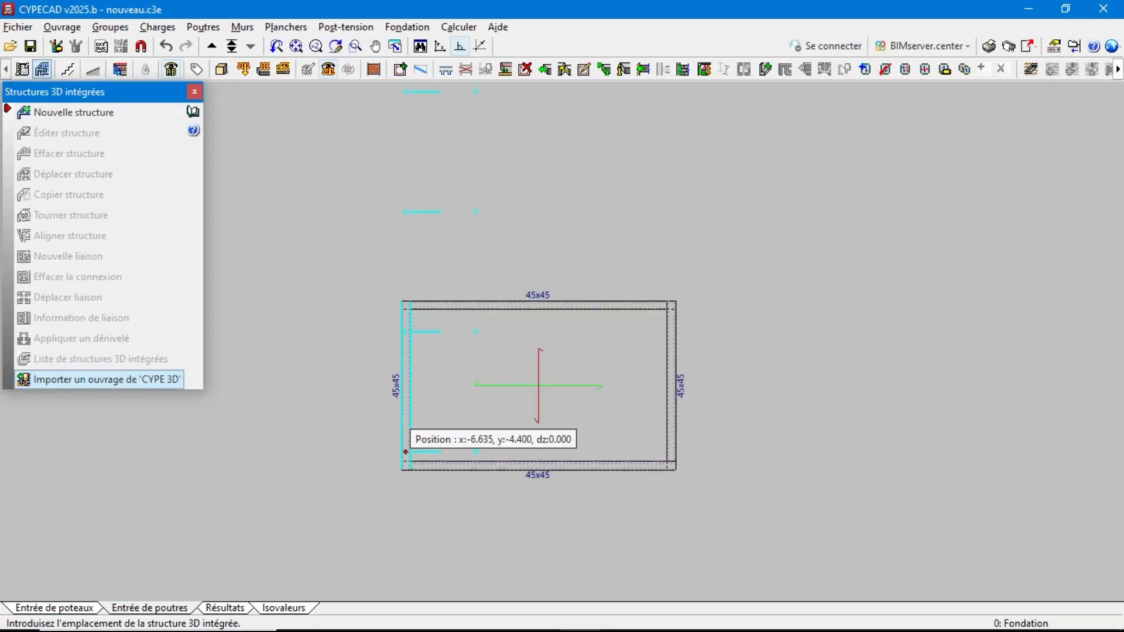
pyautogui.click(451, 435)
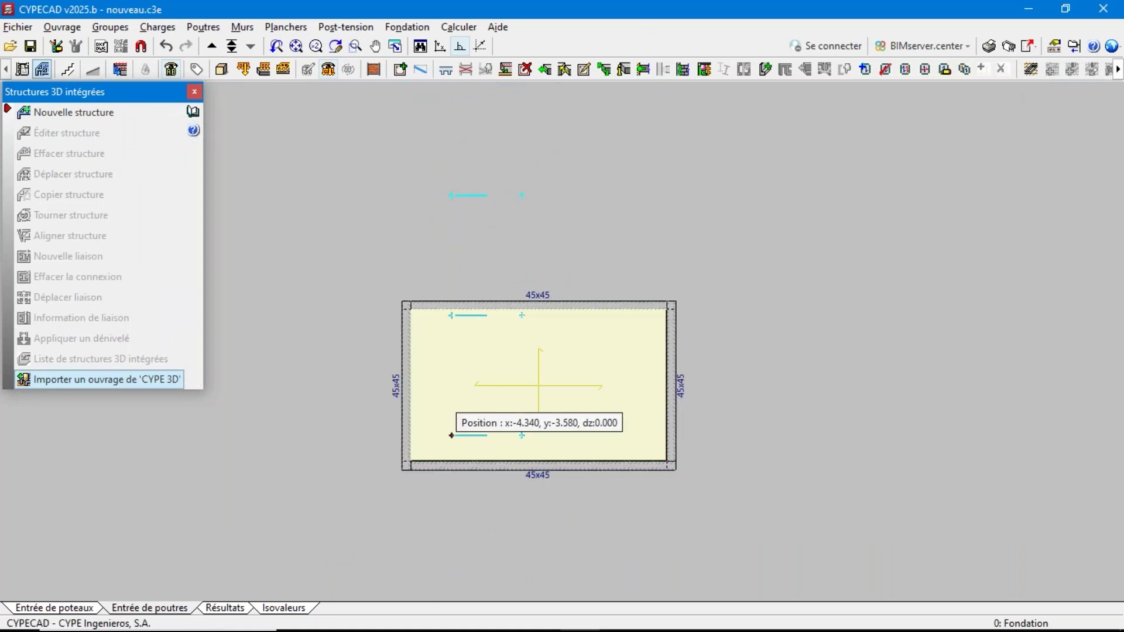
pyautogui.click(257, 565)
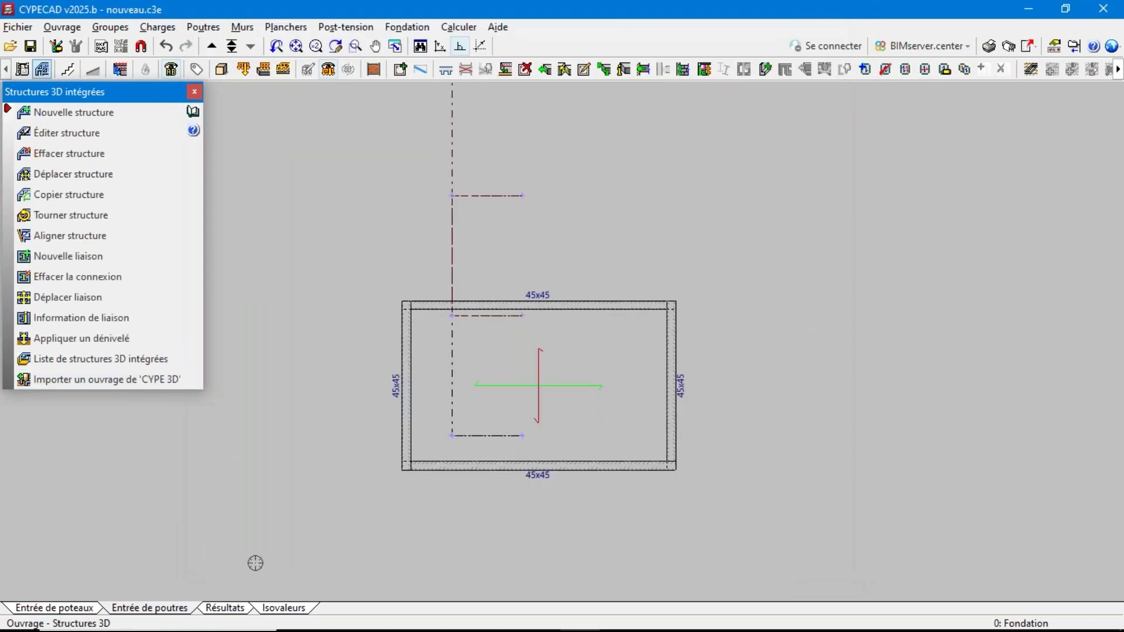
# Step: Extend the left and right foundation beams upward beyond the far end of the imported structure
pyautogui.scroll(-2, 394, 532)
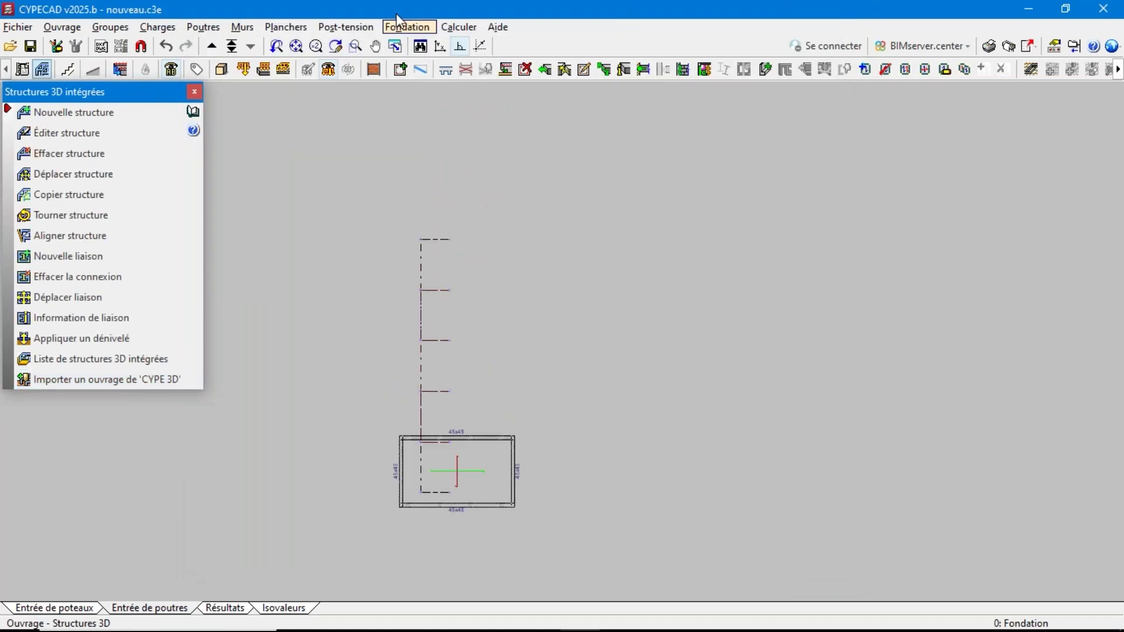
pyautogui.click(215, 30)
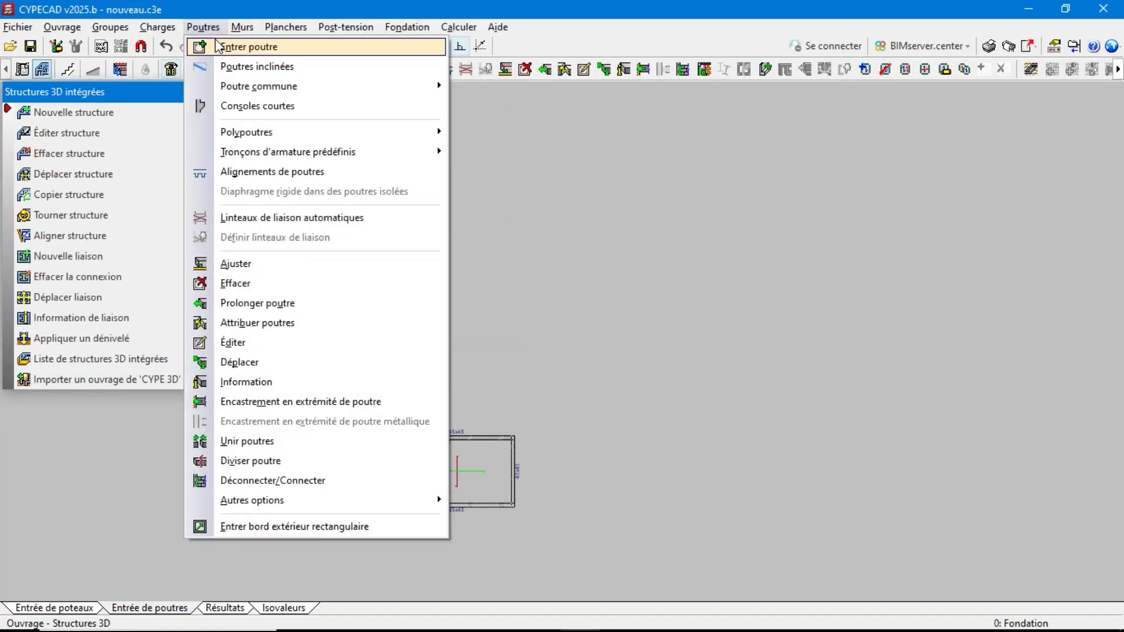
pyautogui.click(259, 303)
pyautogui.click(501, 380)
pyautogui.click(397, 466)
pyautogui.click(402, 187)
pyautogui.click(514, 469)
pyautogui.click(514, 189)
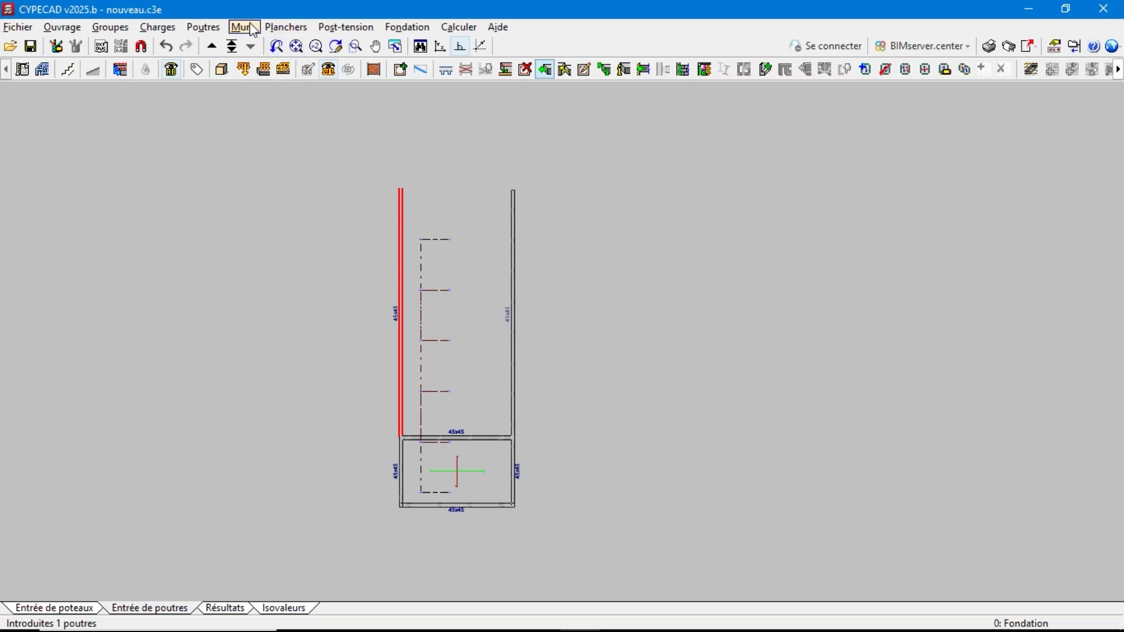
# Step: Draw a horizontal 45x45 foundation beam from the upper end of the left beam towards the right beam
pyautogui.click(203, 27)
pyautogui.click(240, 47)
pyautogui.click(401, 186)
pyautogui.click(505, 189)
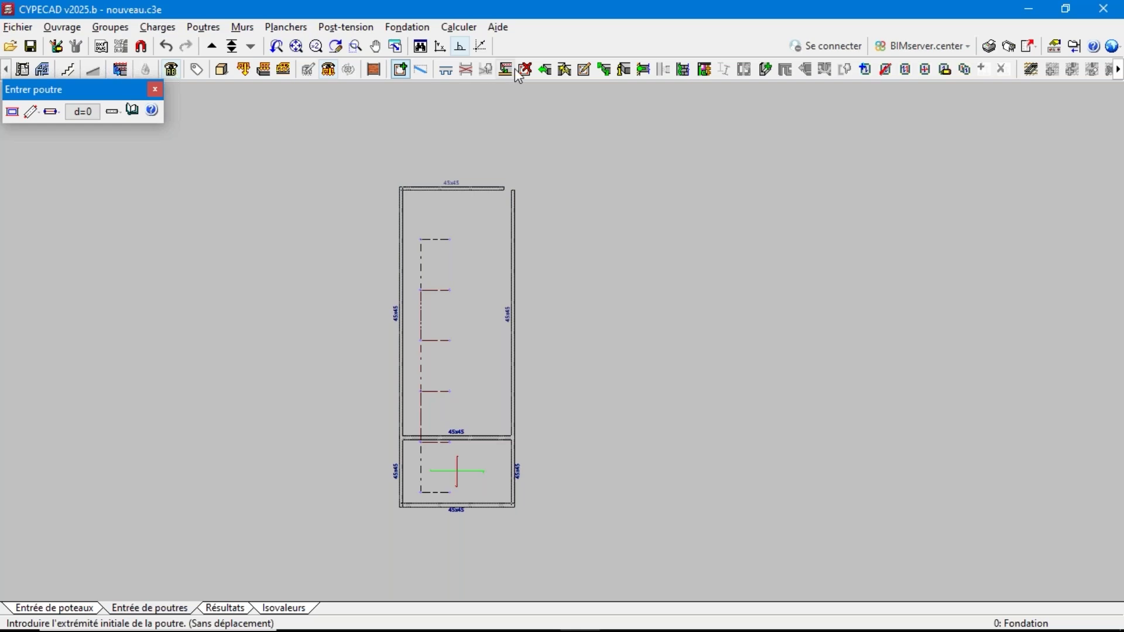
# Step: Extend the right beam upward past the new upper beam, and extend the upper beam to meet it
pyautogui.click(545, 69)
pyautogui.click(513, 196)
pyautogui.click(512, 142)
pyautogui.click(502, 187)
pyautogui.click(513, 187)
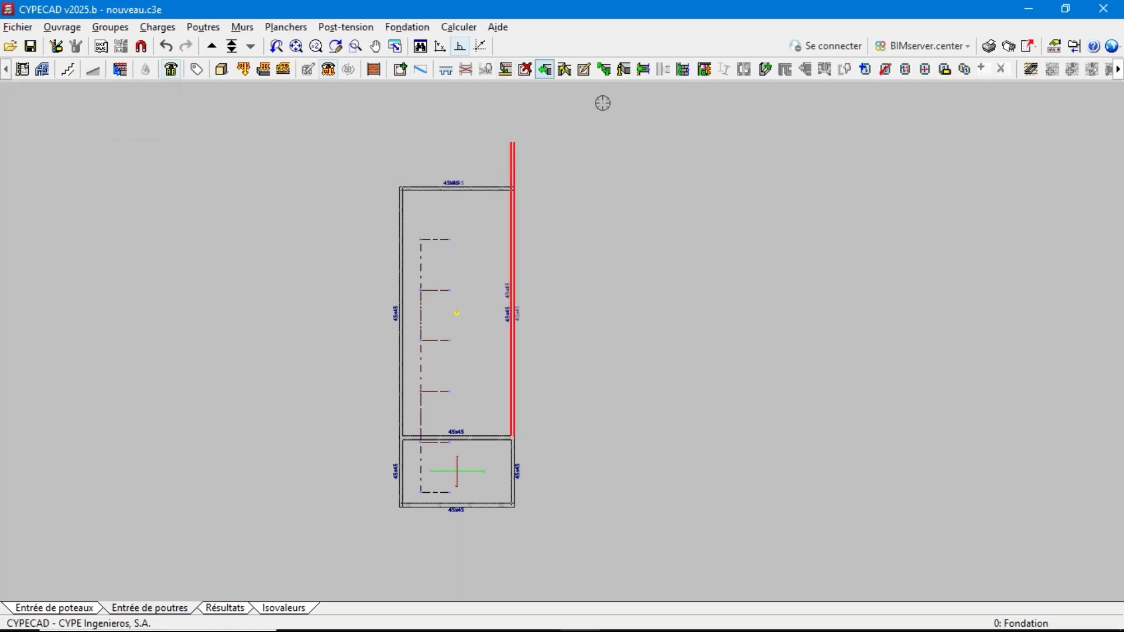
# Step: Delete the beam stub above the upper right corner and the intermediate horizontal beam, keeping the existing raft for the merged area
pyautogui.click(525, 69)
pyautogui.click(504, 158)
pyautogui.click(522, 166)
pyautogui.rightClick(513, 179)
pyautogui.click(482, 436)
pyautogui.rightClick(492, 462)
pyautogui.click(492, 462)
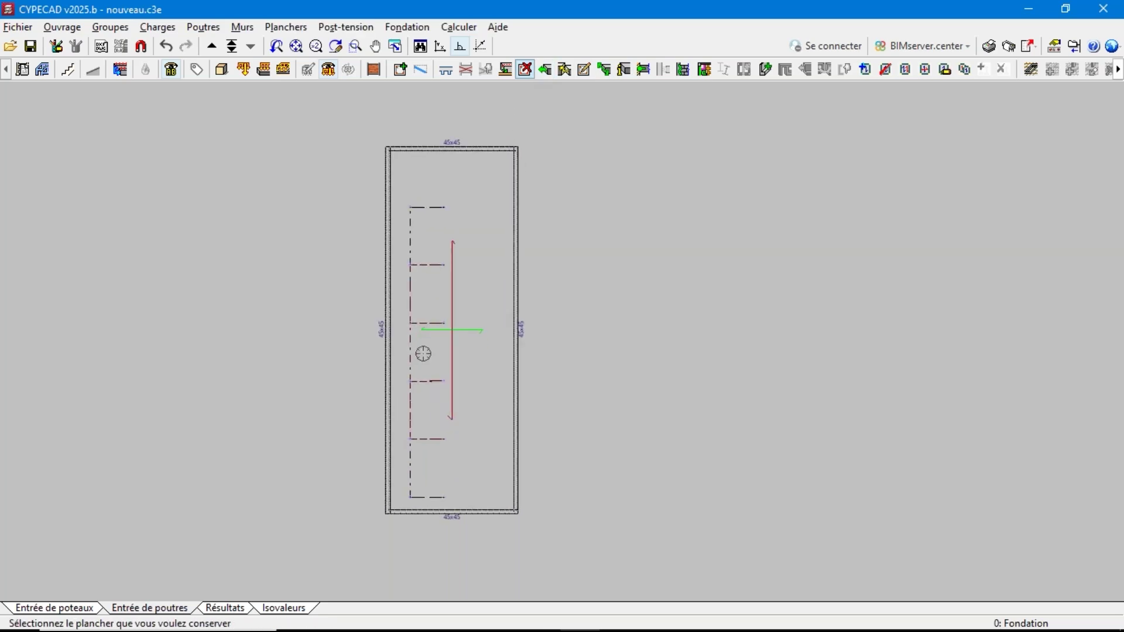
# Step: Examine the billboard structure on its raft in the building's 3D view from several angles
pyautogui.click(221, 70)
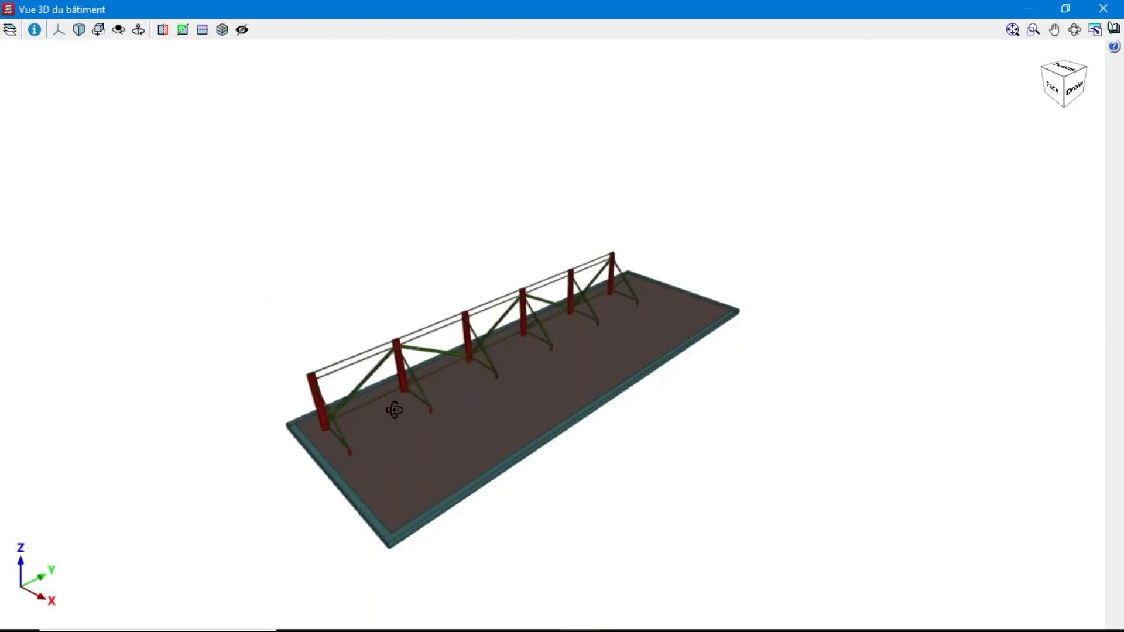
pyautogui.moveTo(394, 410); pyautogui.dragTo(574, 439)
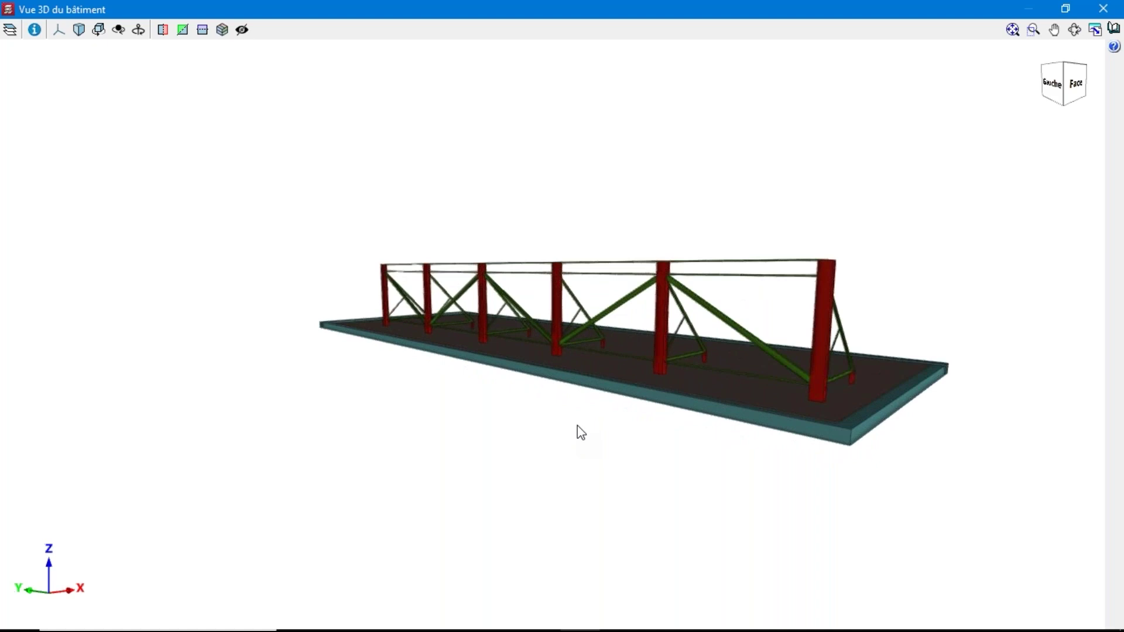
pyautogui.moveTo(797, 421)
pyautogui.mouseDown()
pyautogui.moveTo(648, 437)
pyautogui.moveTo(630, 428)
pyautogui.moveTo(563, 452)
pyautogui.mouseUp()
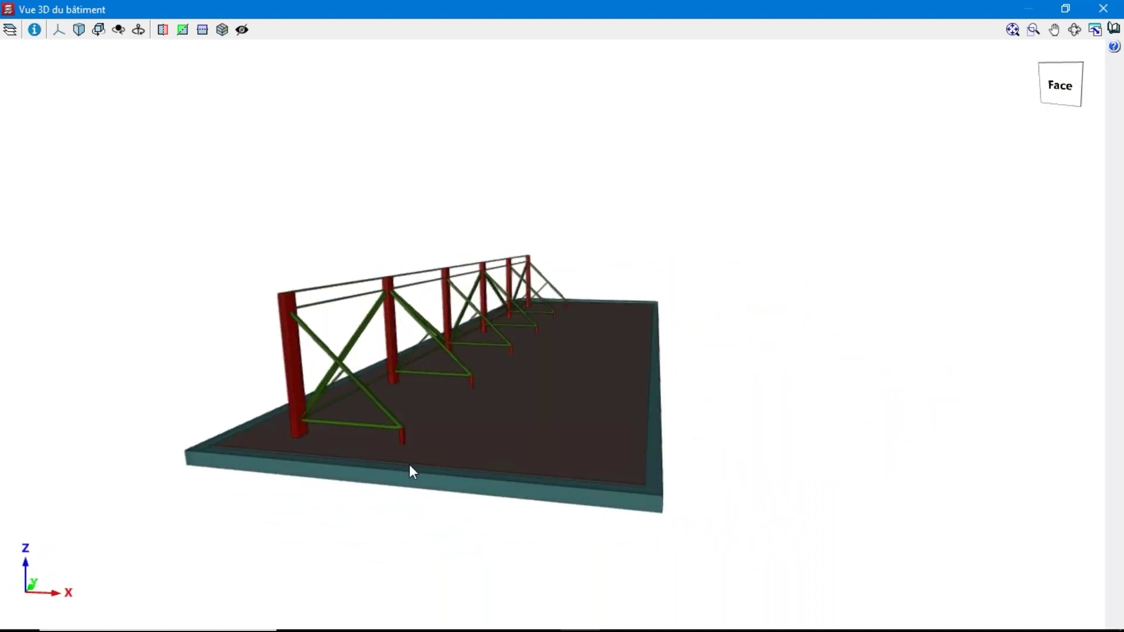
pyautogui.moveTo(410, 465); pyautogui.dragTo(381, 424)
pyautogui.moveTo(329, 477); pyautogui.dragTo(320, 417)
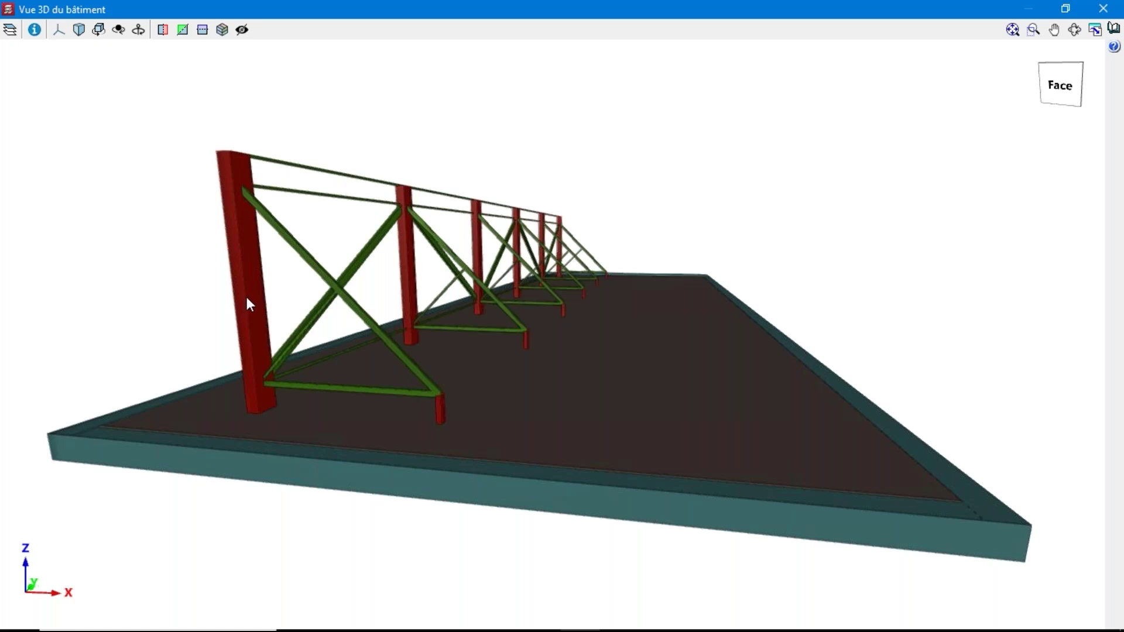
pyautogui.moveTo(332, 318); pyautogui.dragTo(302, 460)
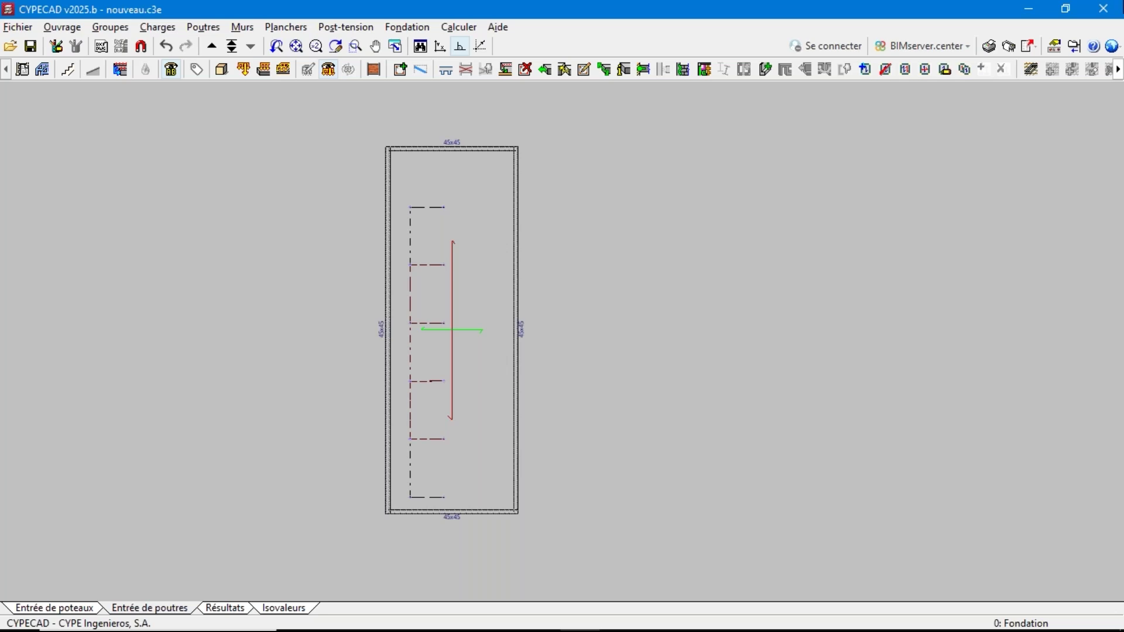
# Step: Quit CYPECAD and reopen the job STRUCTURE PUBLICITAIRE présentation in CYPE 3D
pyautogui.click(1104, 9)
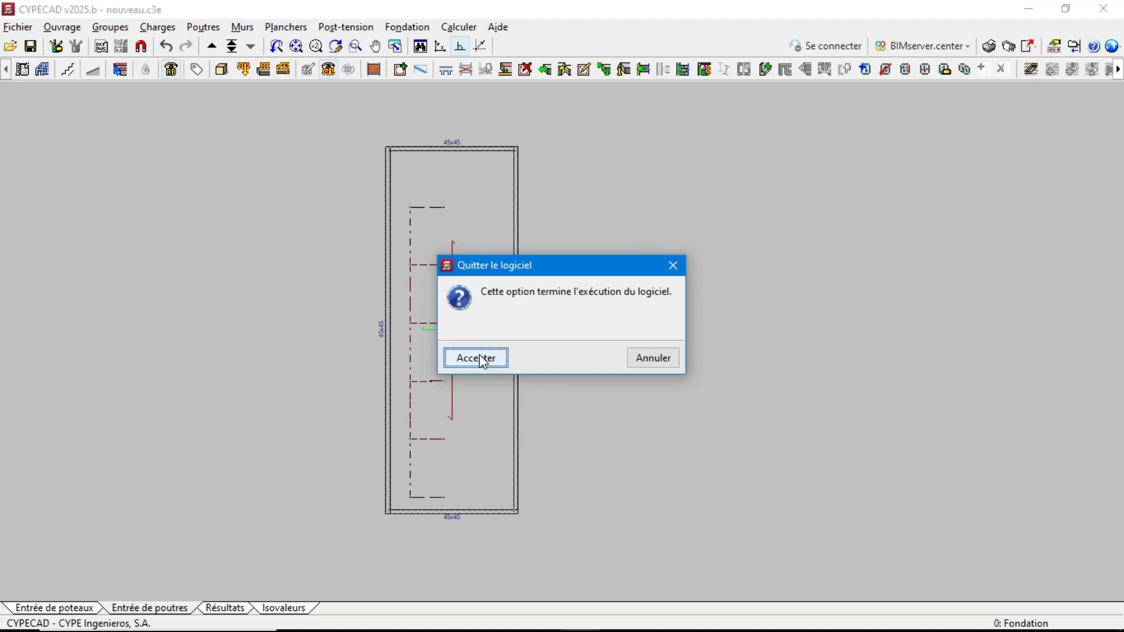
pyautogui.click(481, 359)
pyautogui.click(463, 306)
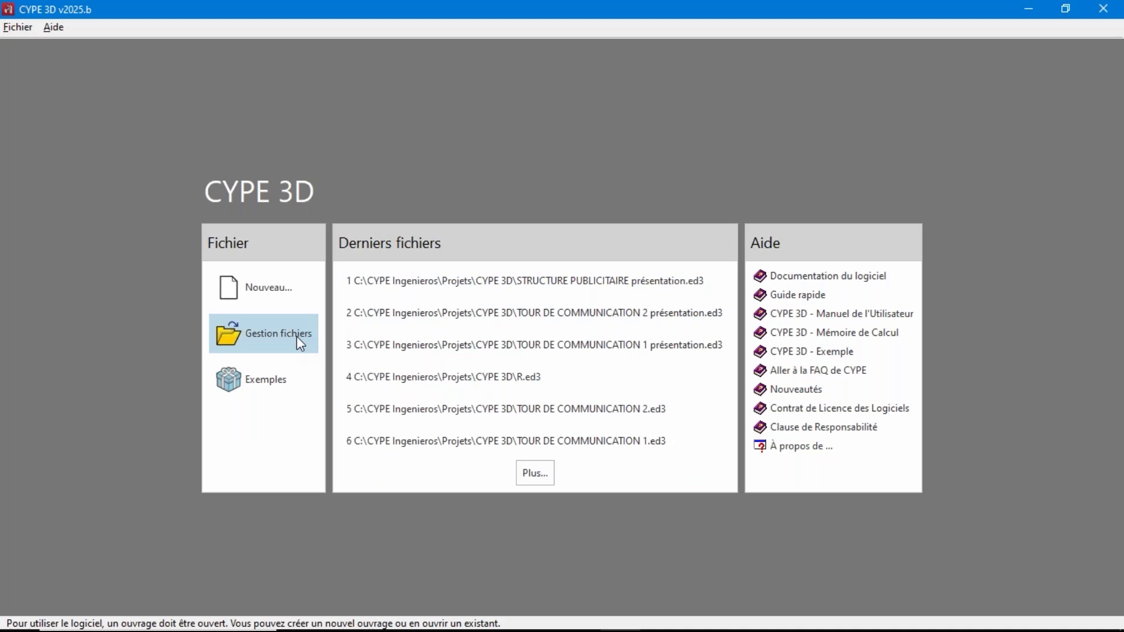
pyautogui.click(441, 280)
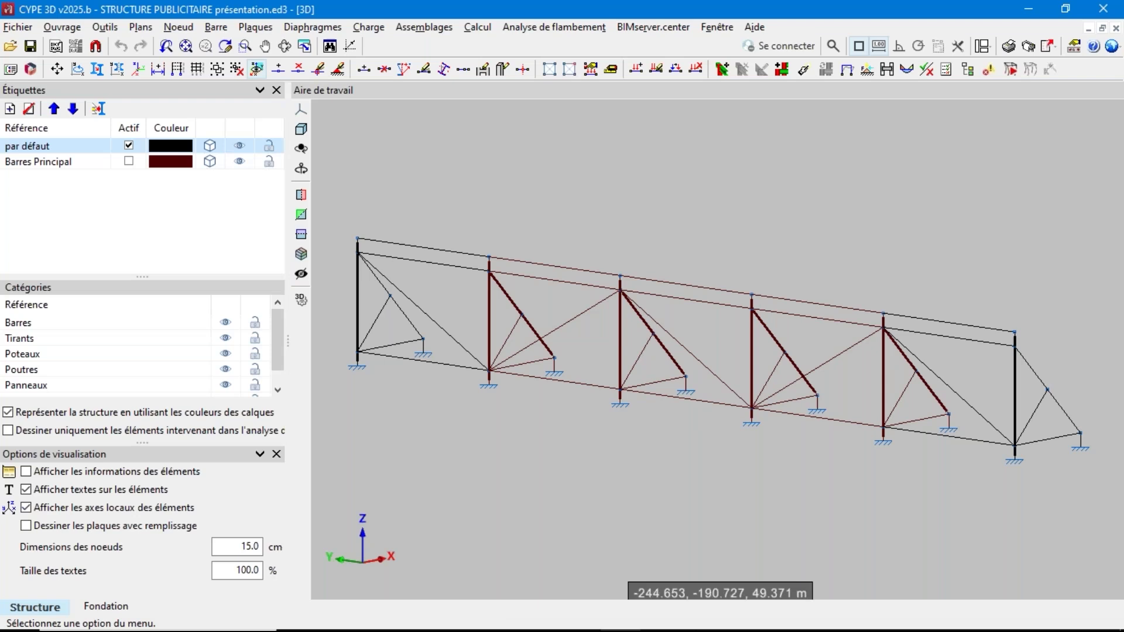
# Step: Switch to the PowerPoint presentation SOULEVEMENT DES APPUIS to view the linear and non-linear analysis slide
pyautogui.moveTo(561, 626)
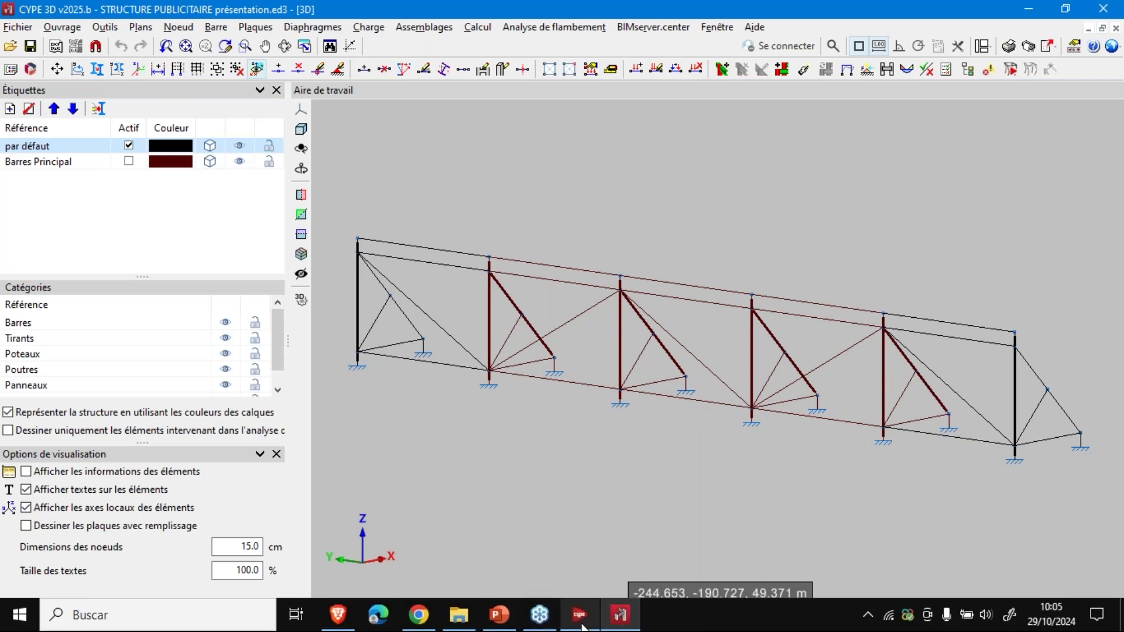
pyautogui.click(496, 616)
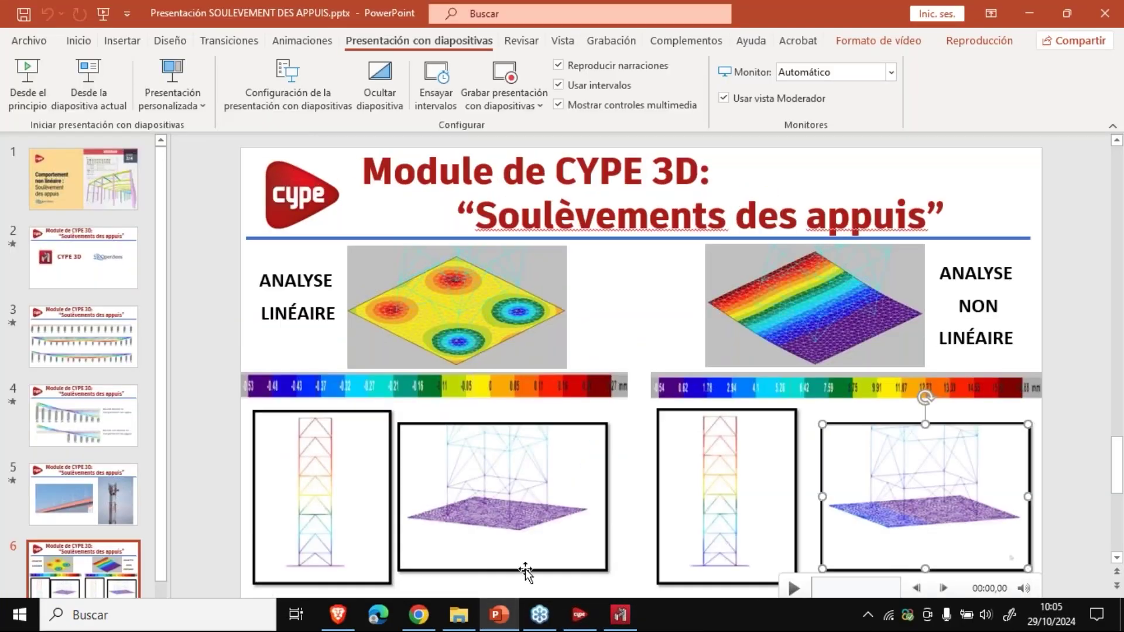
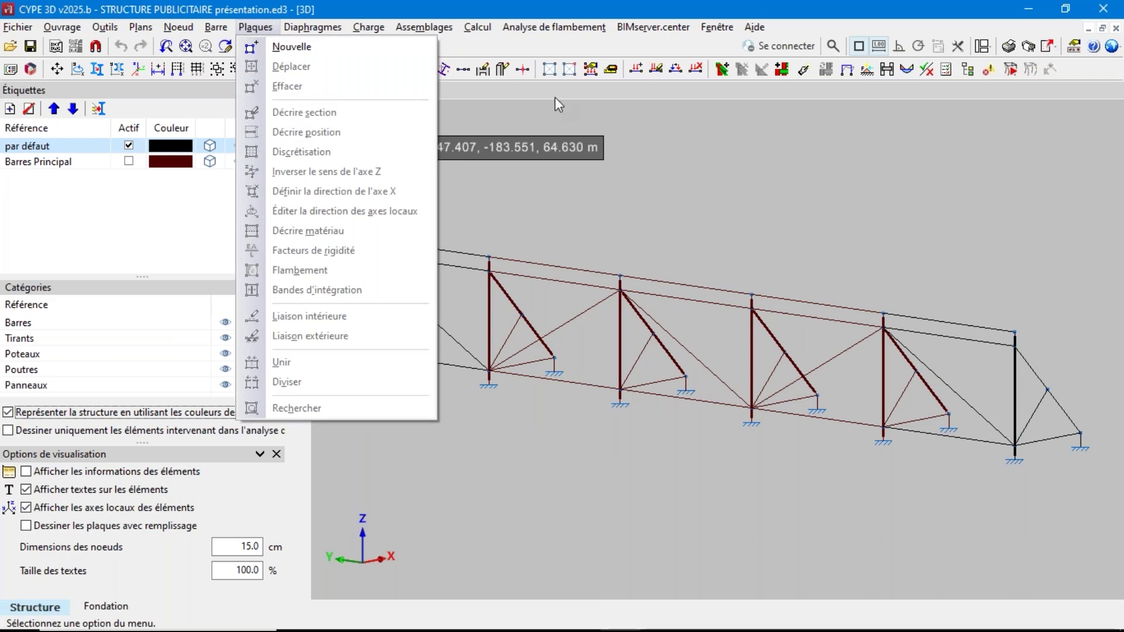
# Step: Open the job TOUR DE COMMUNICATION 2 présentation from the CYPE 3D projects
pyautogui.click(732, 130)
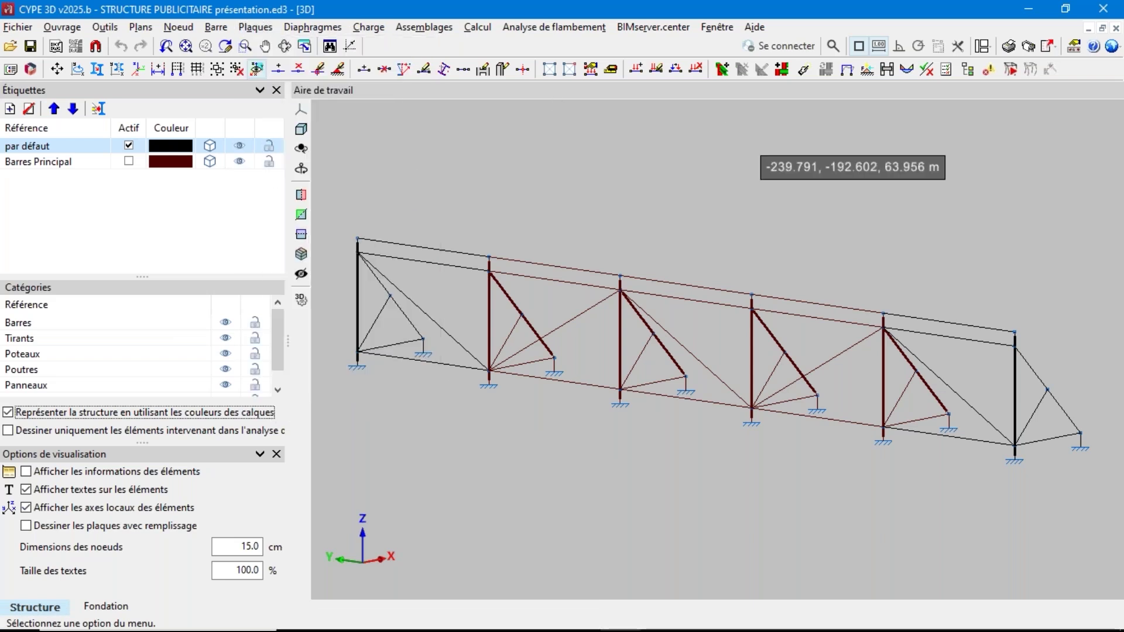
pyautogui.click(31, 27)
pyautogui.click(50, 66)
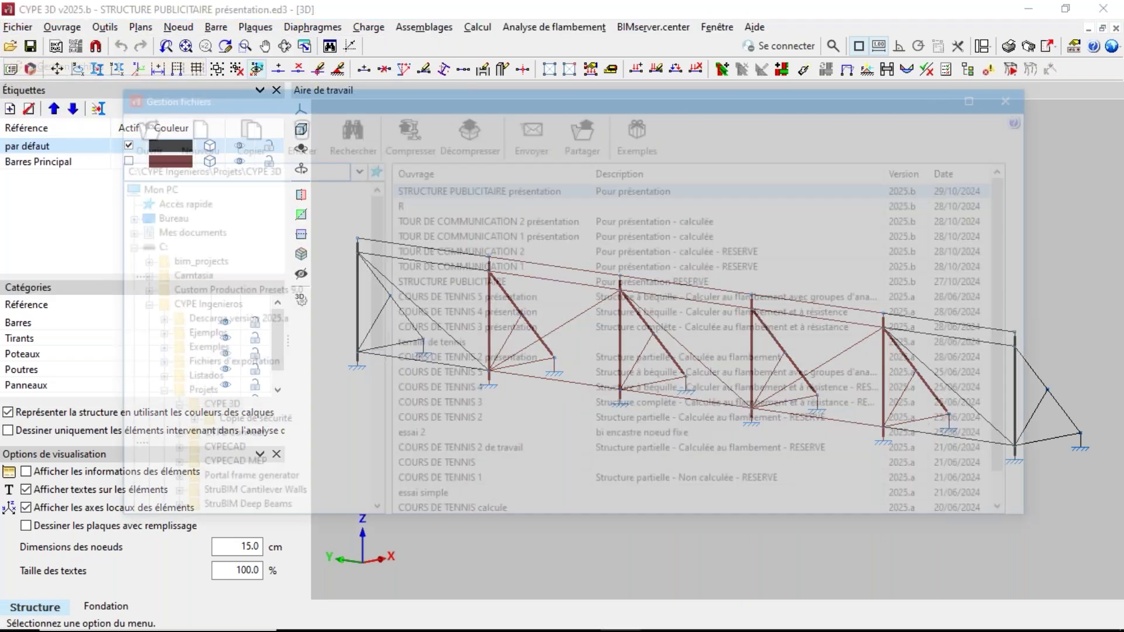
pyautogui.click(505, 220)
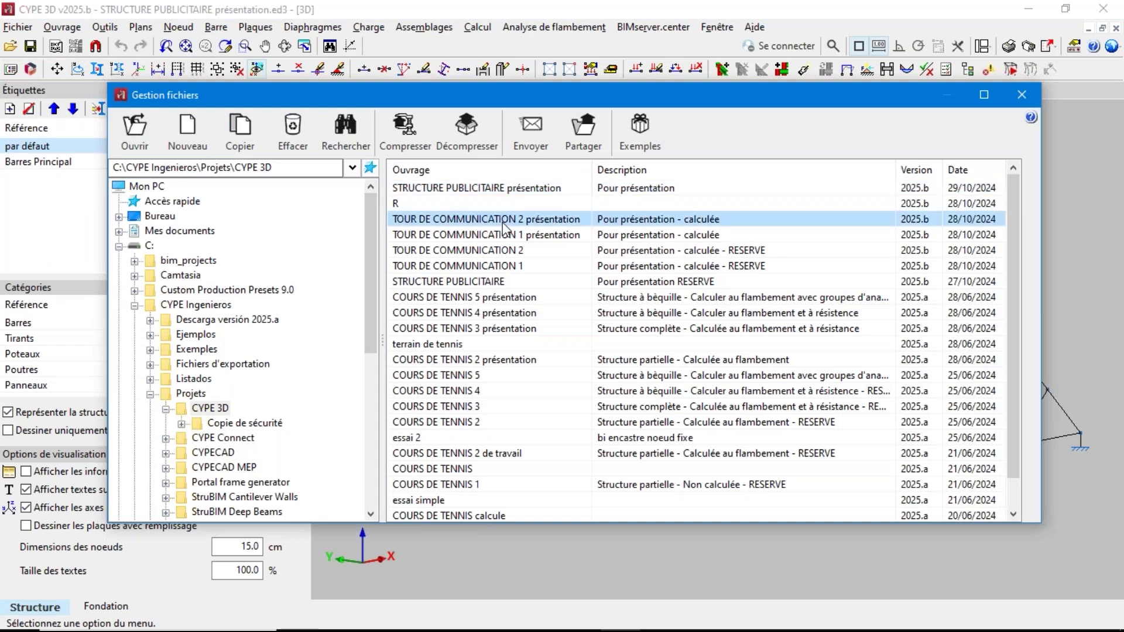
pyautogui.doubleClick(503, 222)
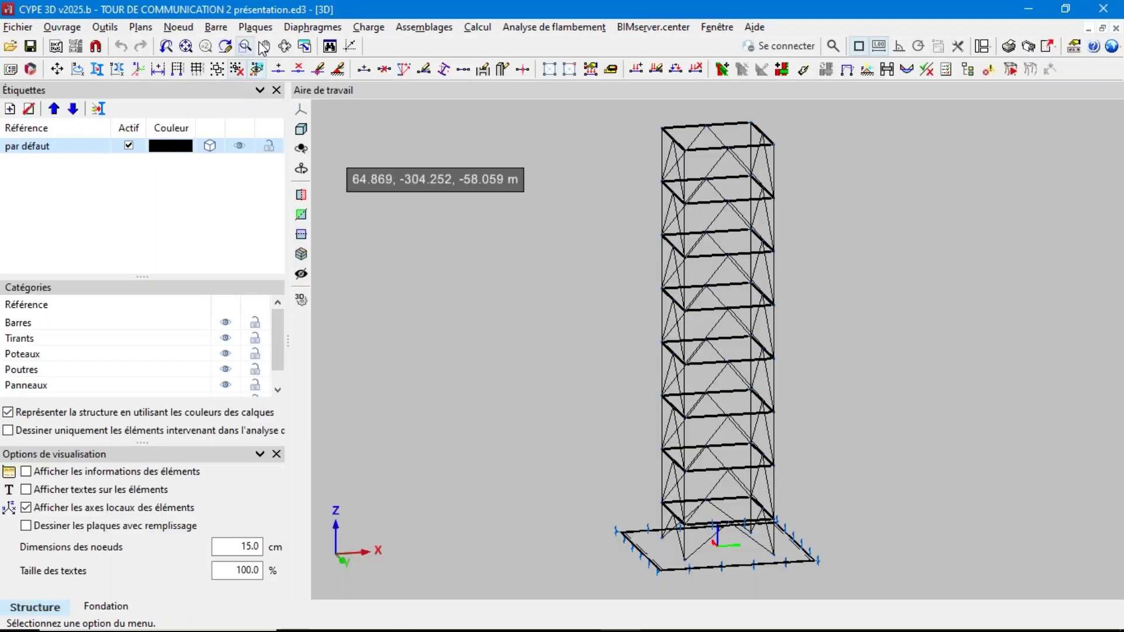
# Step: Check the section description of the tower's base plate, including thickness and soil reaction modulus, without changing it
pyautogui.click(264, 31)
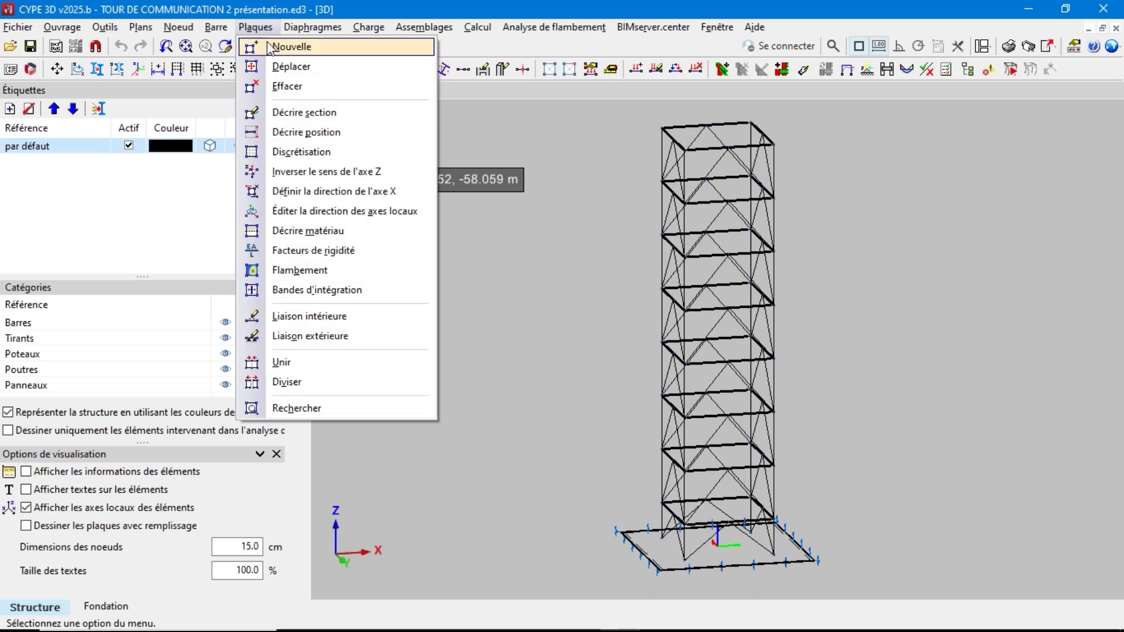
pyautogui.click(302, 112)
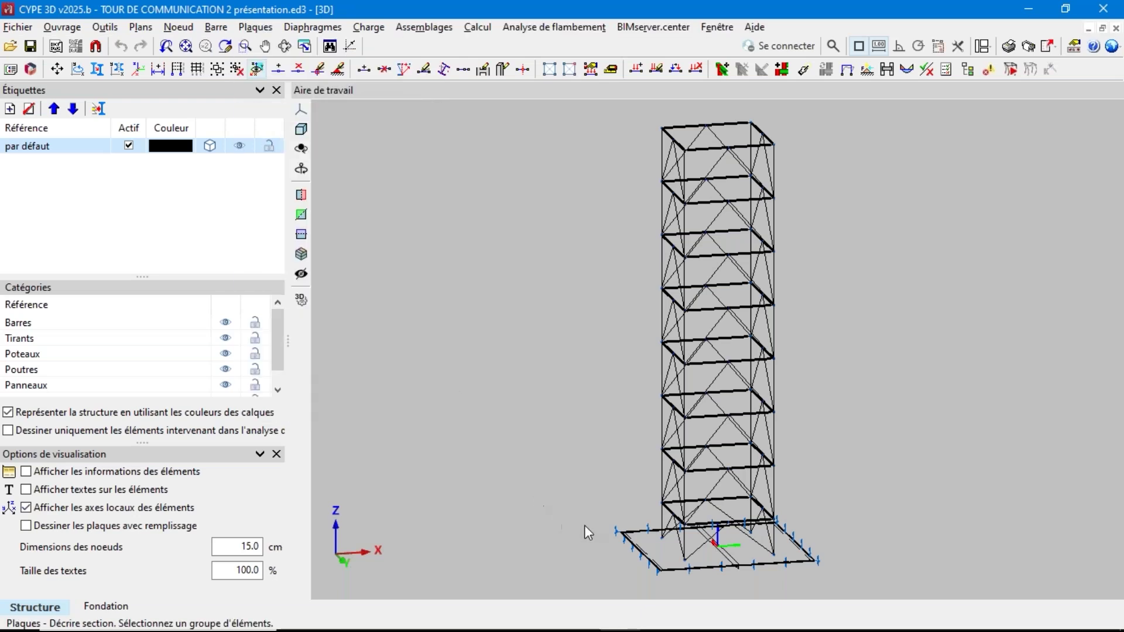
pyautogui.click(627, 547)
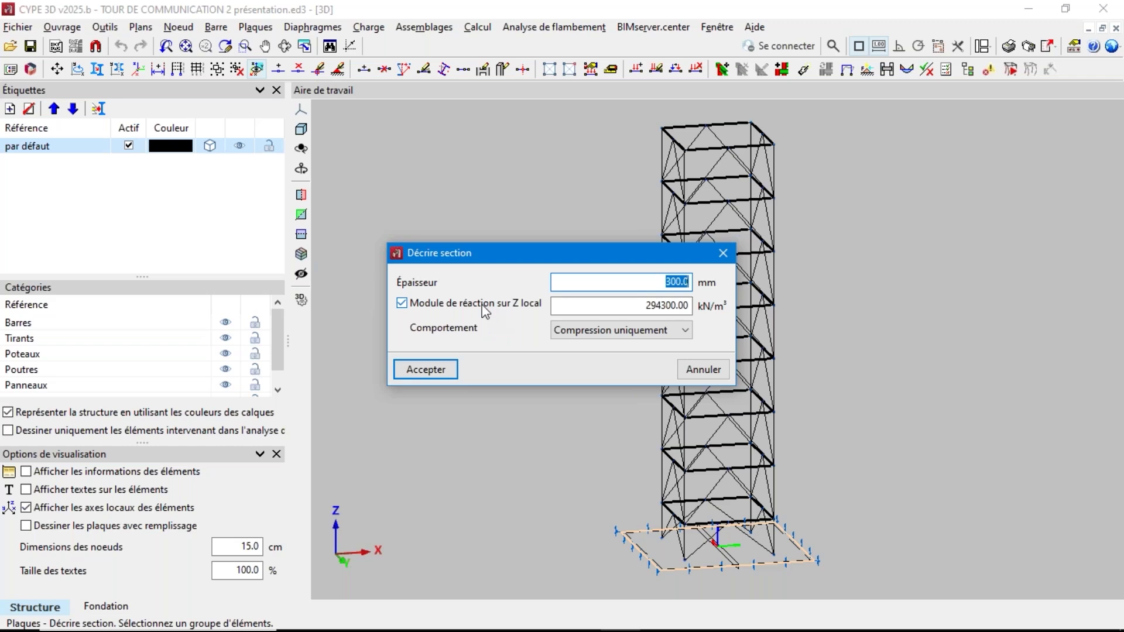
pyautogui.click(690, 374)
pyautogui.scroll(5, 710, 459)
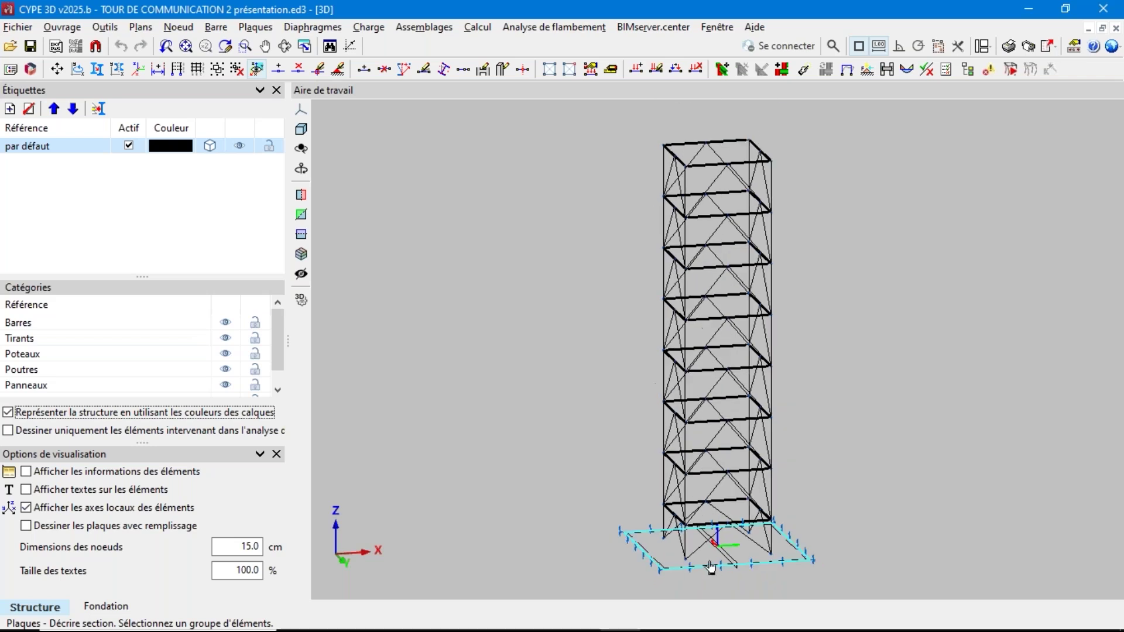
pyautogui.scroll(-3, 460, 429)
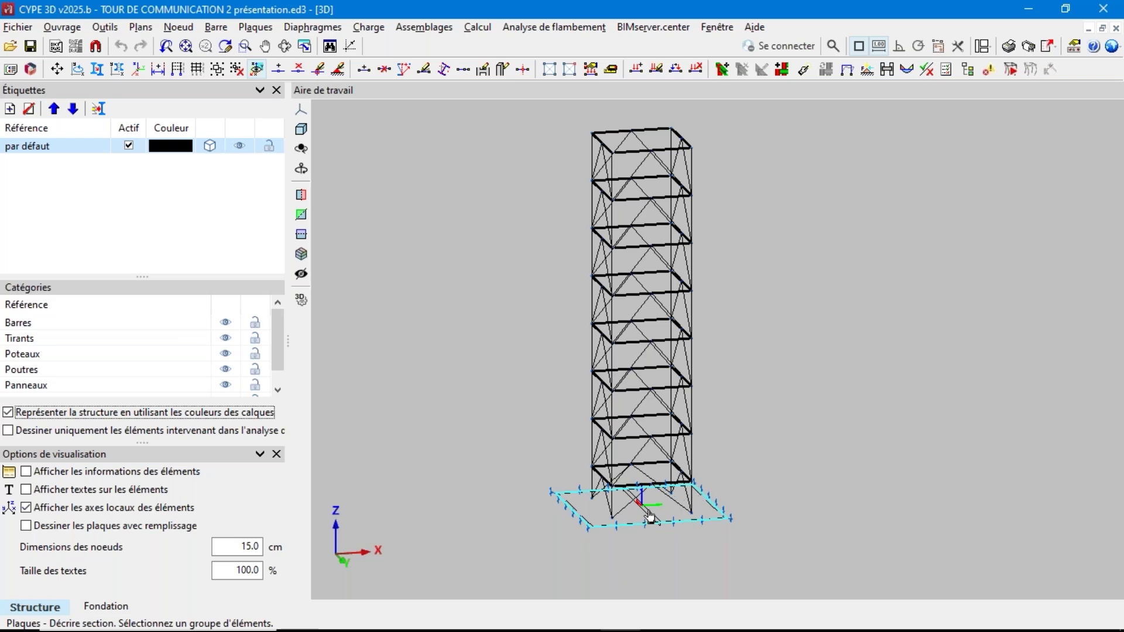
pyautogui.scroll(2, 650, 513)
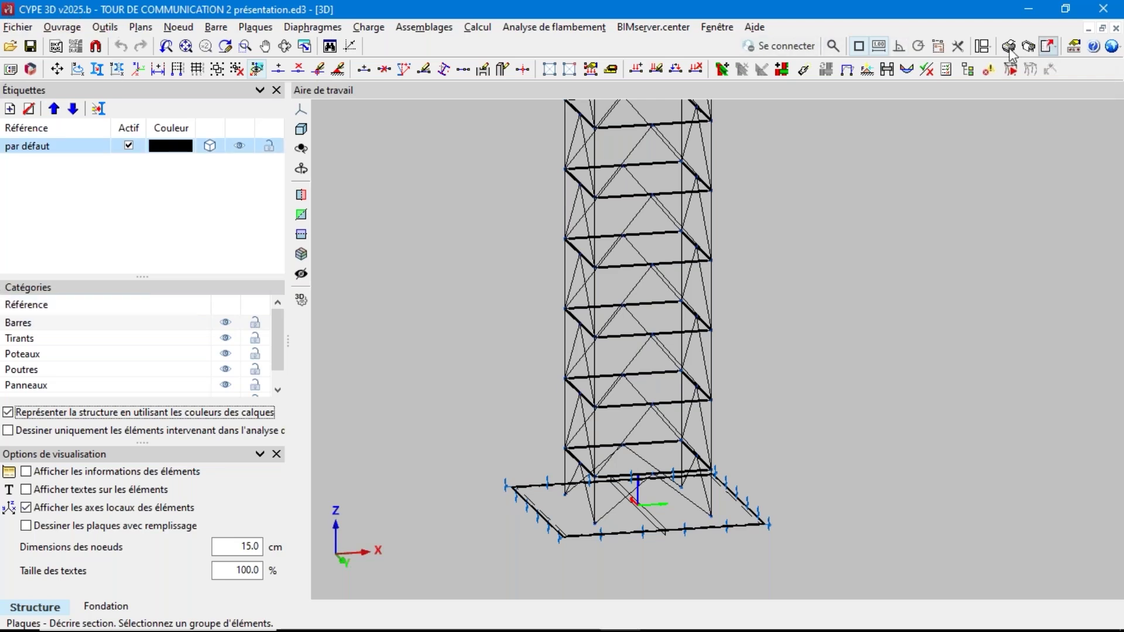
# Step: Switch to CYPECAD through the CYPE Menu, restore all original examples and open the example Bâtiment de bureaux
pyautogui.moveTo(579, 622)
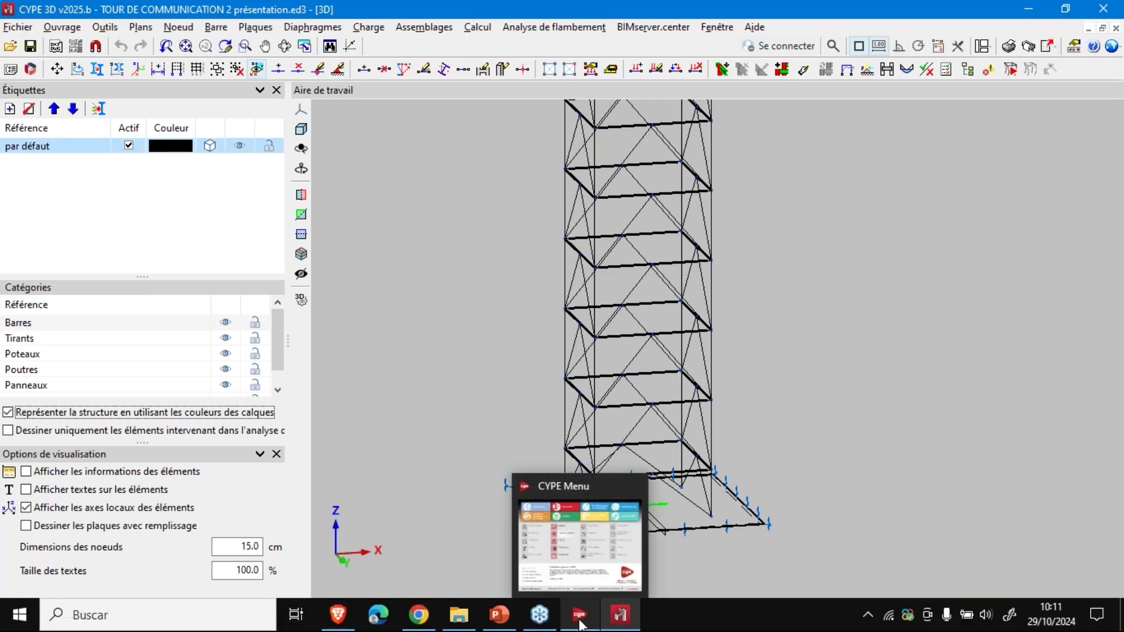
pyautogui.click(580, 622)
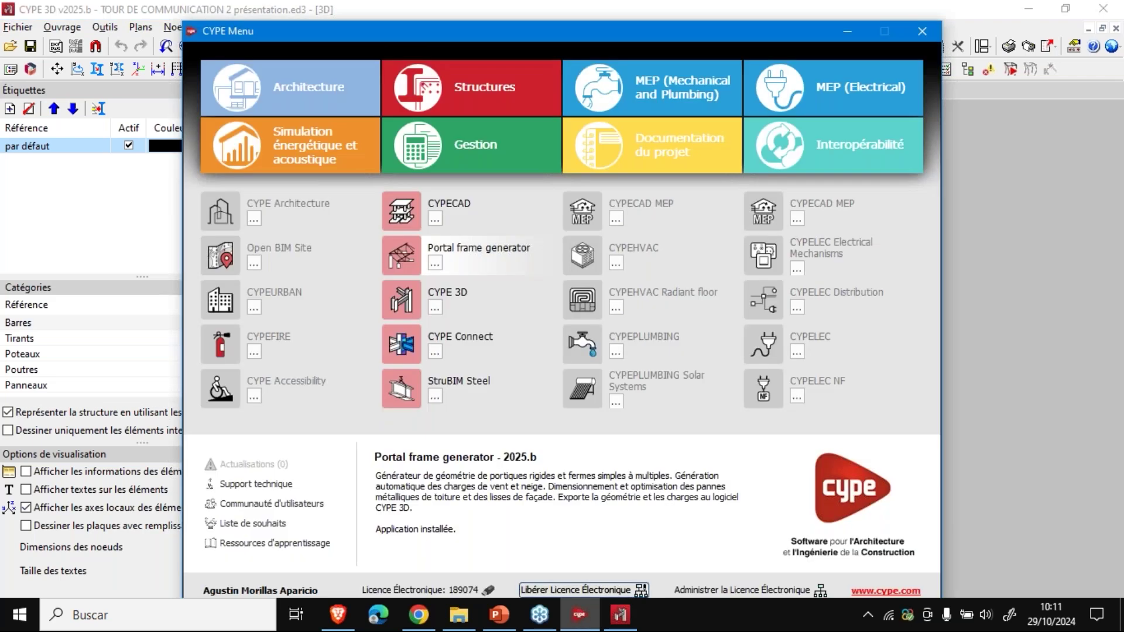
pyautogui.click(465, 210)
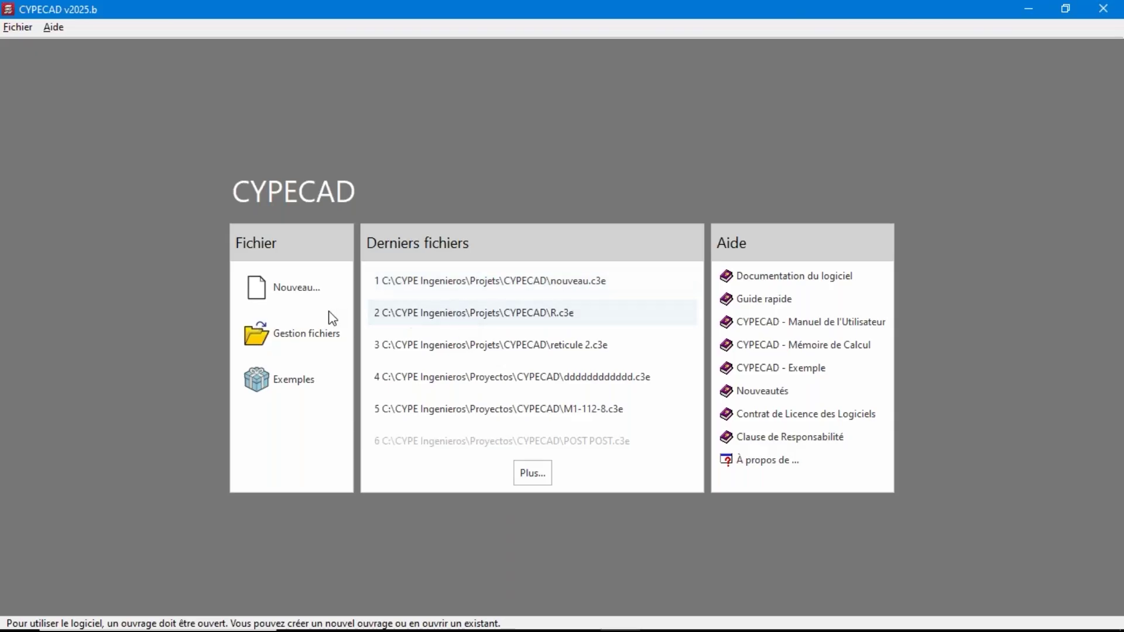
pyautogui.click(283, 379)
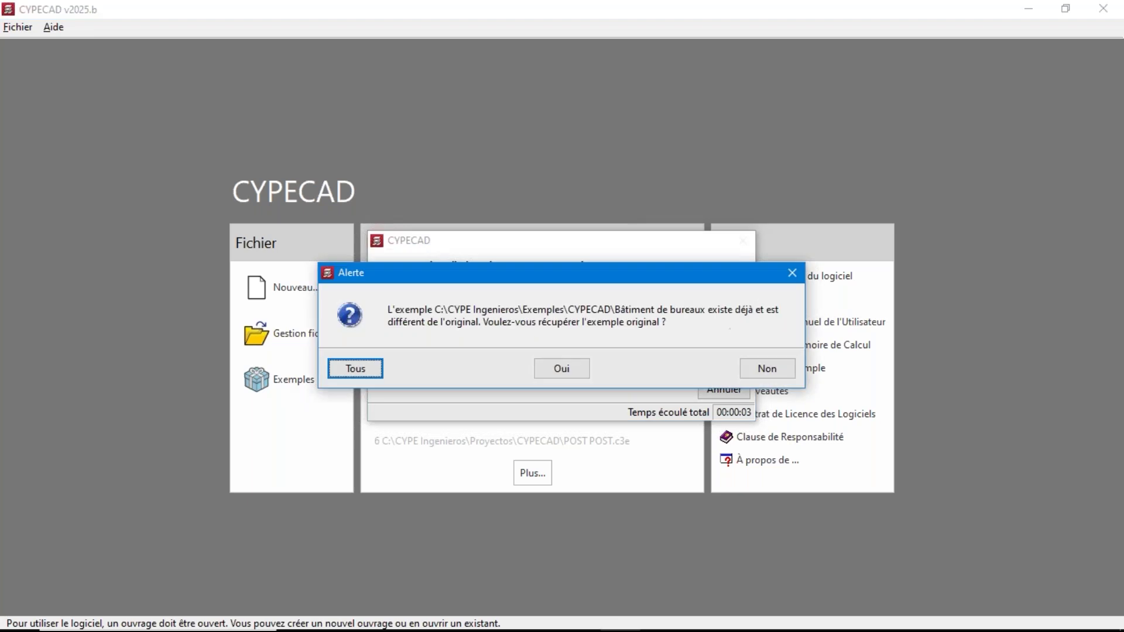
pyautogui.click(362, 369)
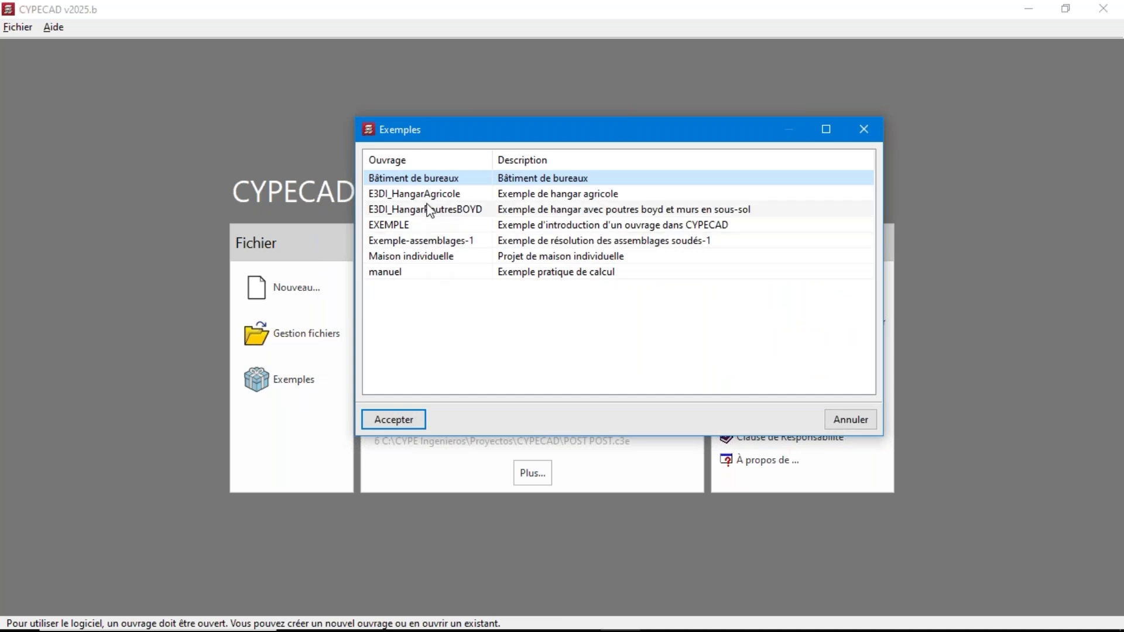
pyautogui.moveTo(451, 132); pyautogui.dragTo(404, 118)
pyautogui.doubleClick(400, 165)
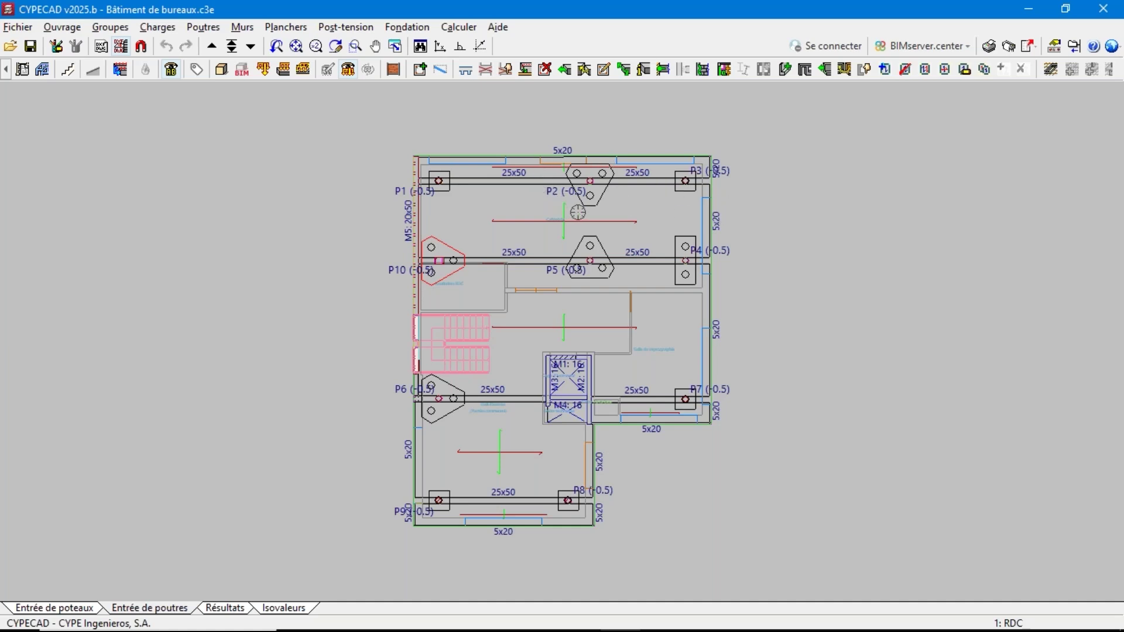
# Step: Show the office building's results, start column editing and go up to the R+1 floor group
pyautogui.scroll(1, 576, 337)
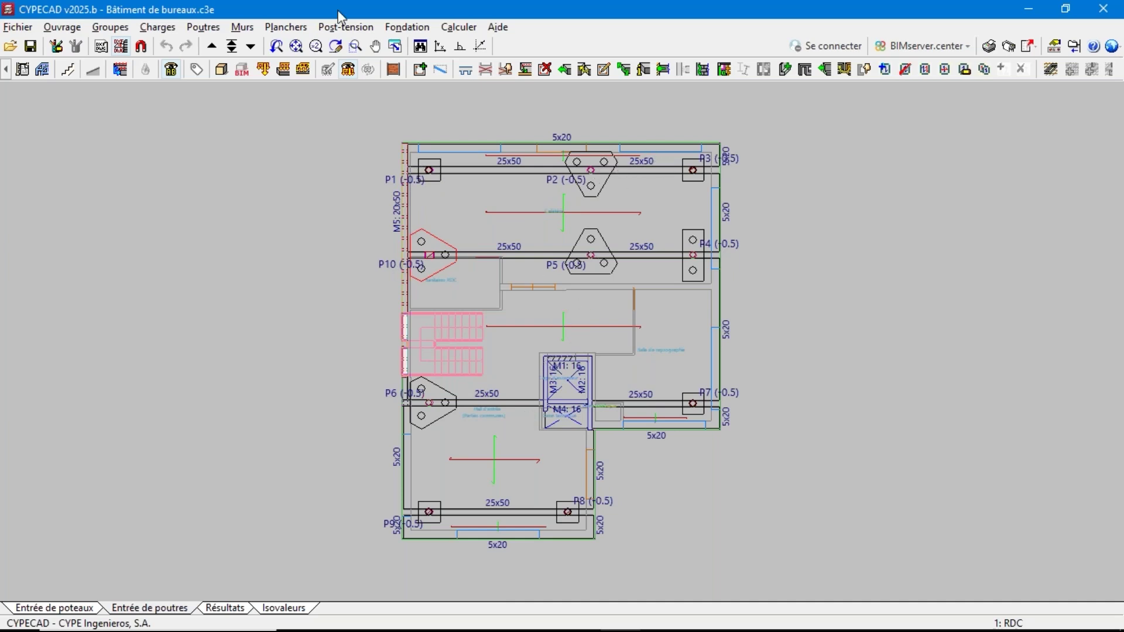
pyautogui.click(230, 611)
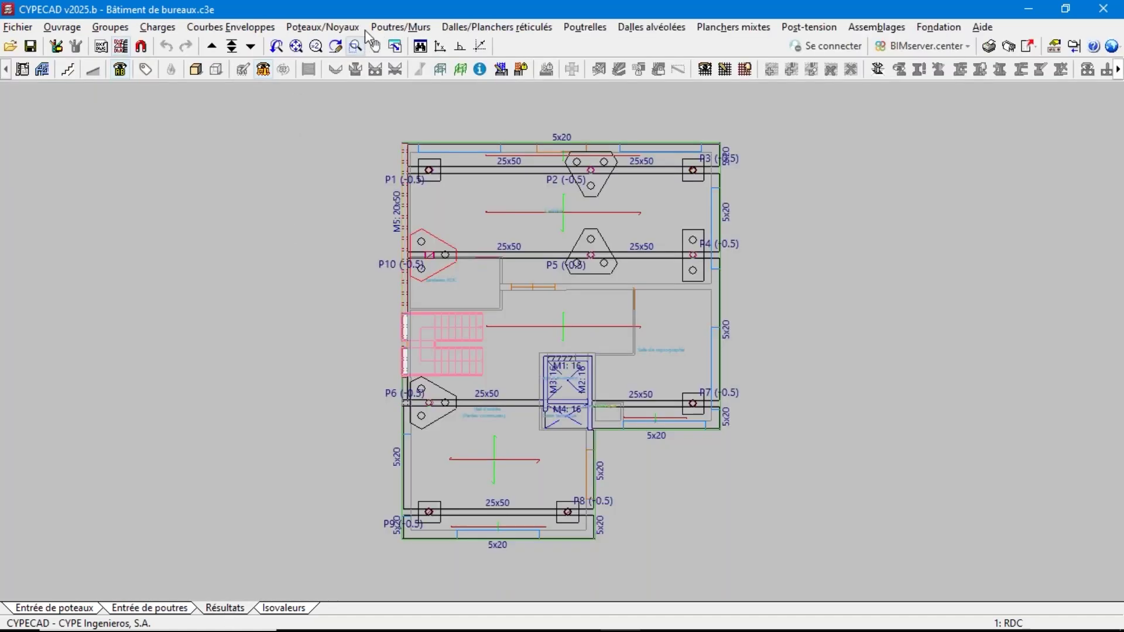
pyautogui.click(312, 27)
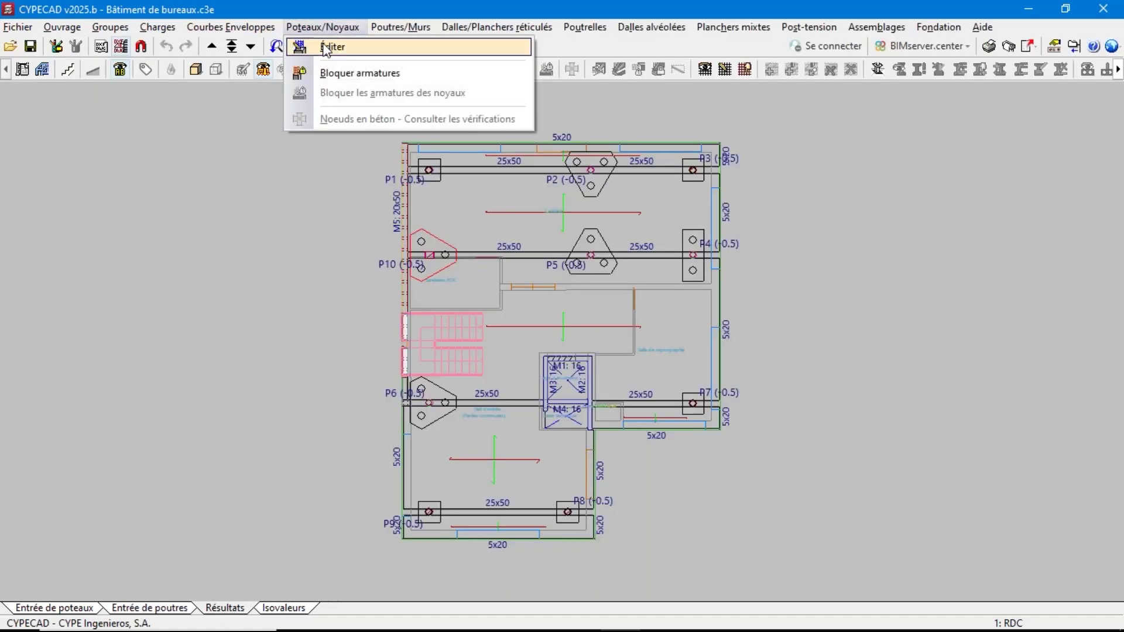
pyautogui.click(326, 48)
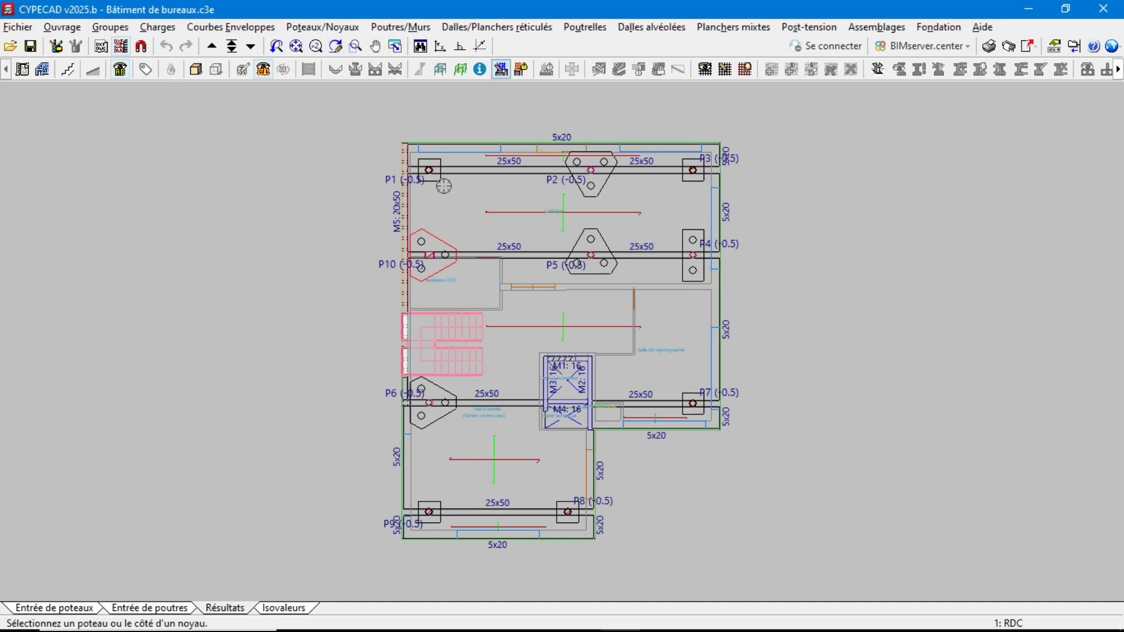
pyautogui.click(212, 46)
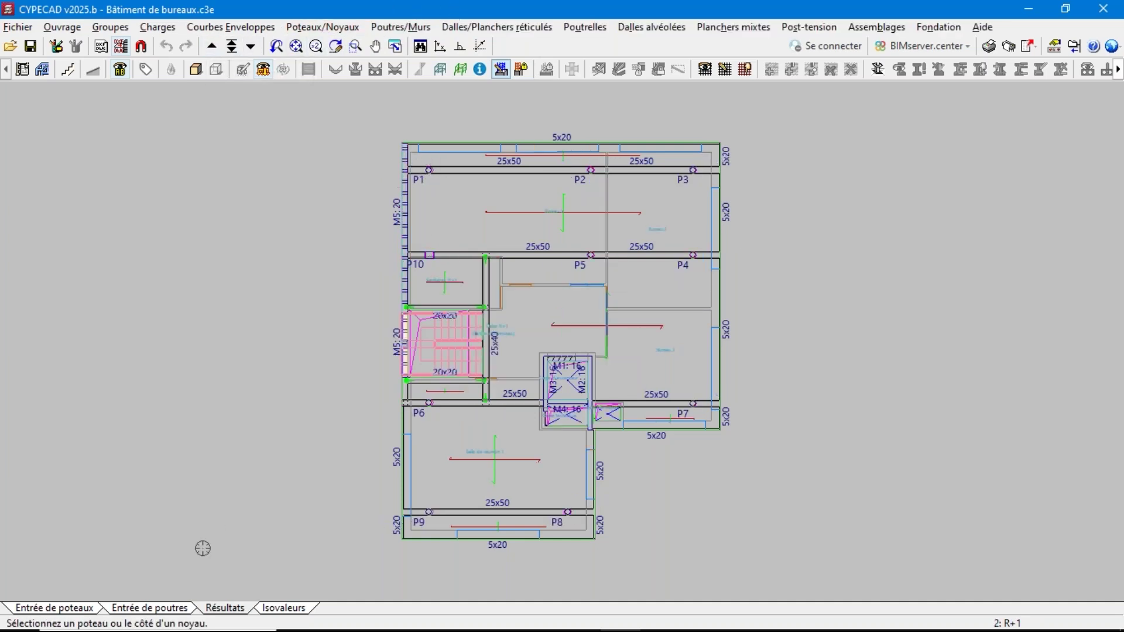
pyautogui.click(183, 609)
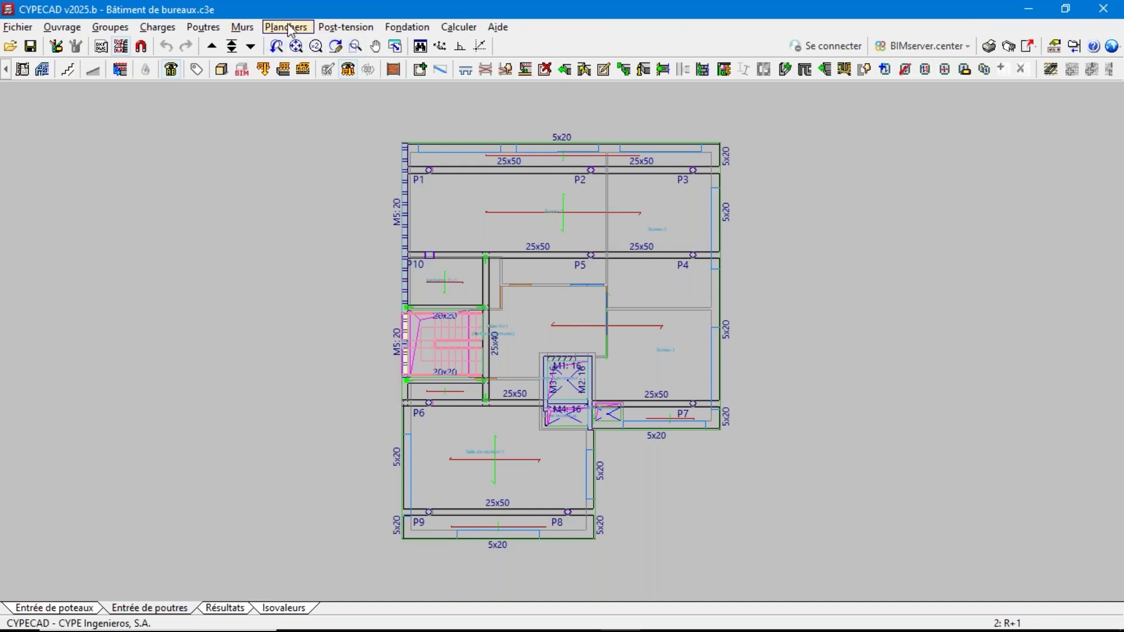
pyautogui.click(454, 28)
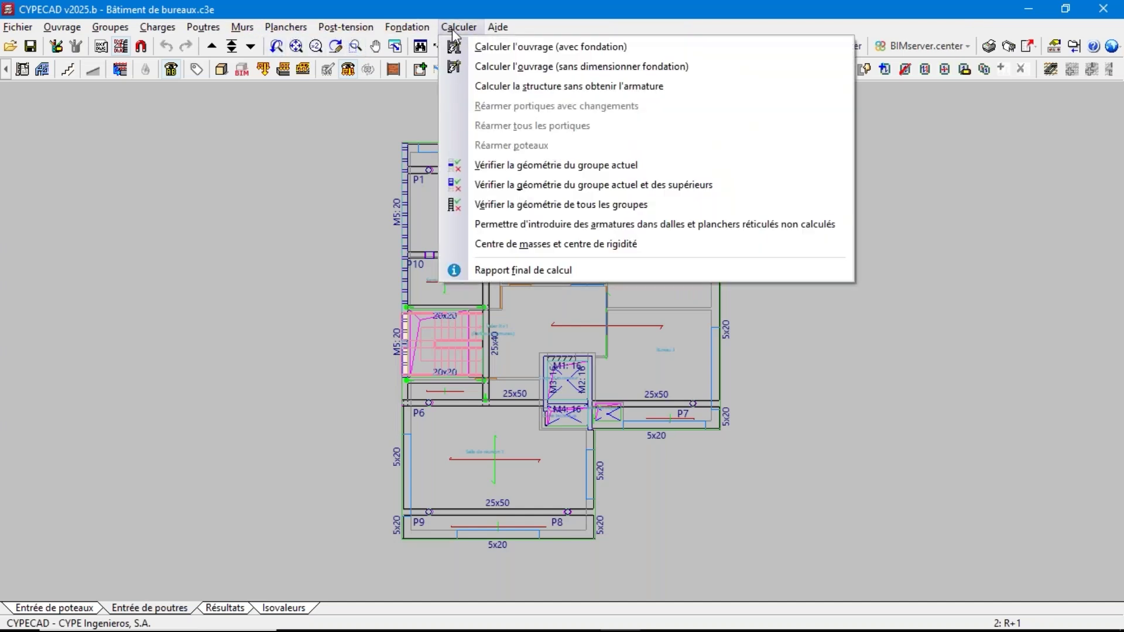
pyautogui.click(242, 14)
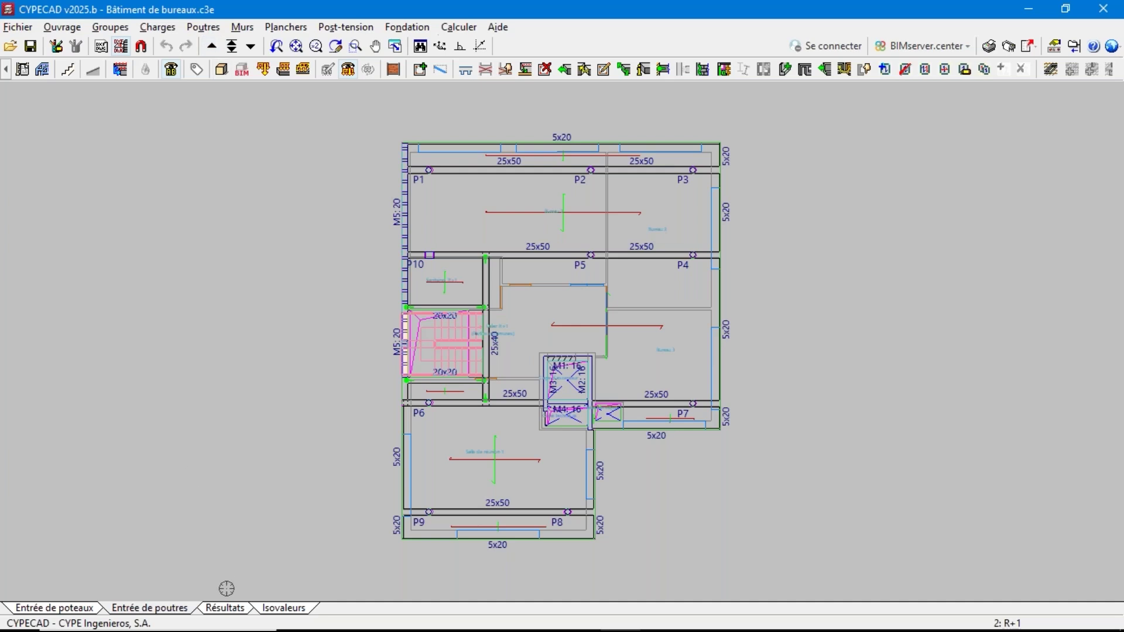
pyautogui.click(225, 607)
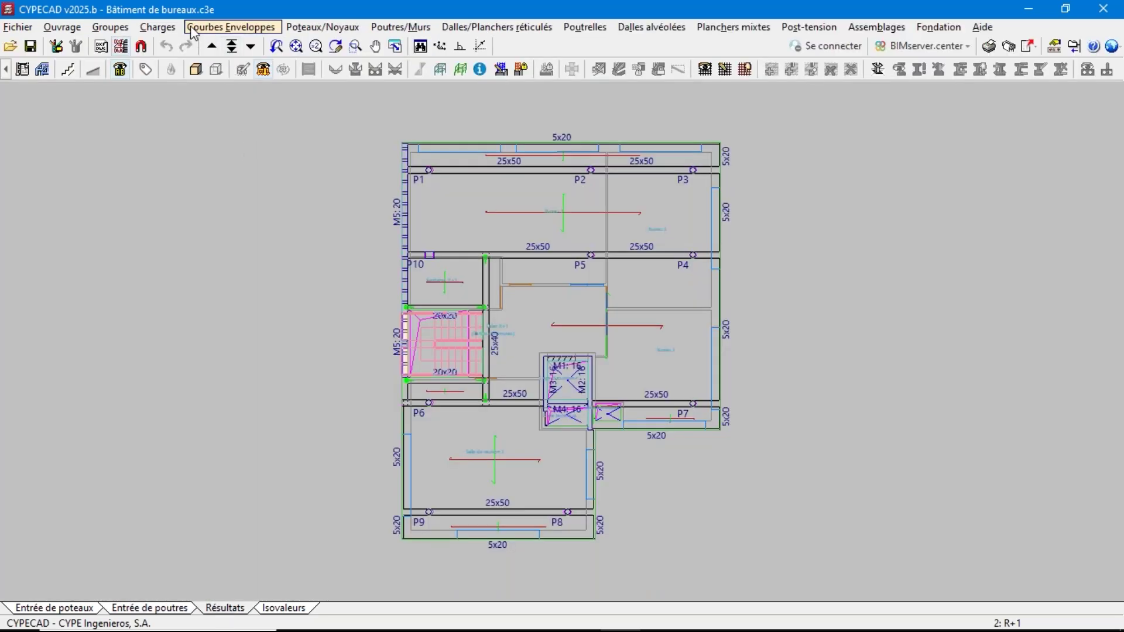
pyautogui.click(193, 30)
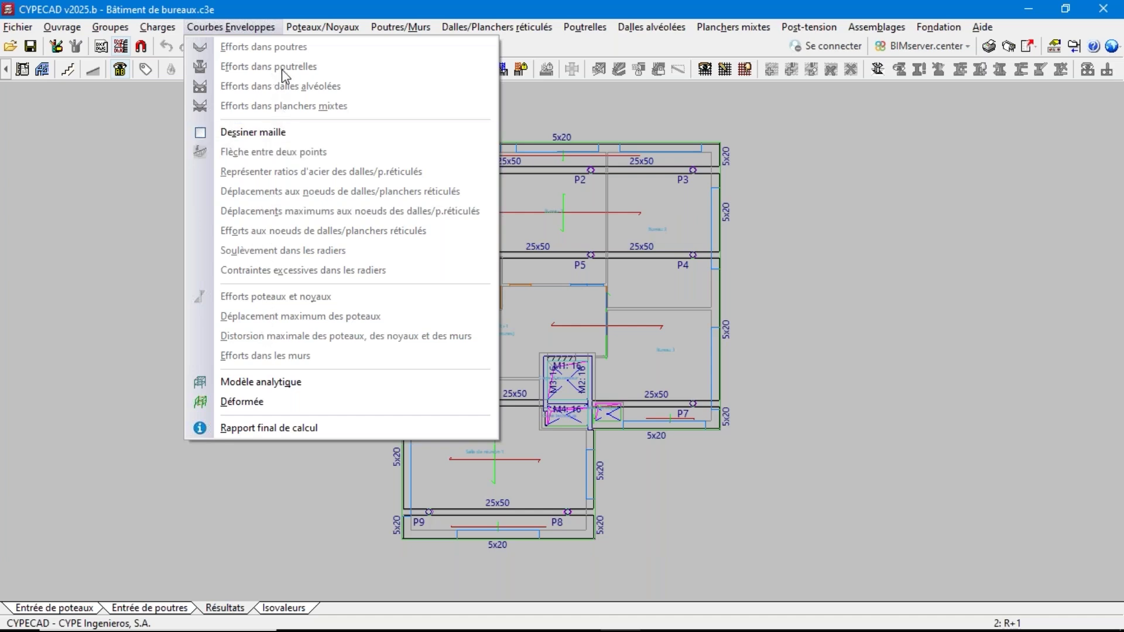
pyautogui.moveTo(322, 27)
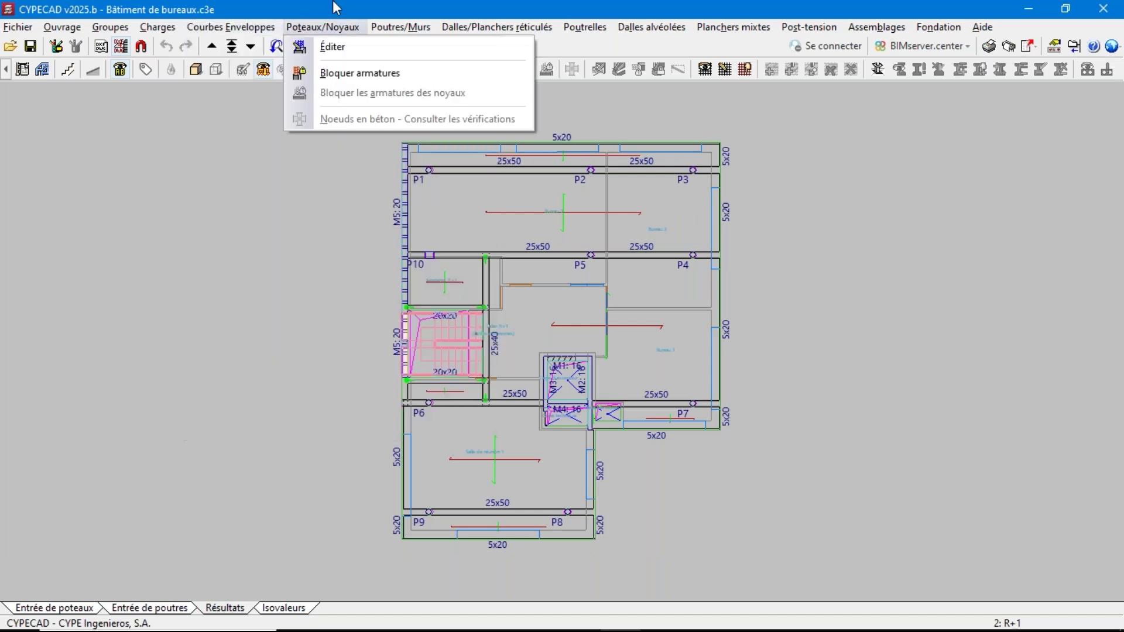
pyautogui.click(335, 8)
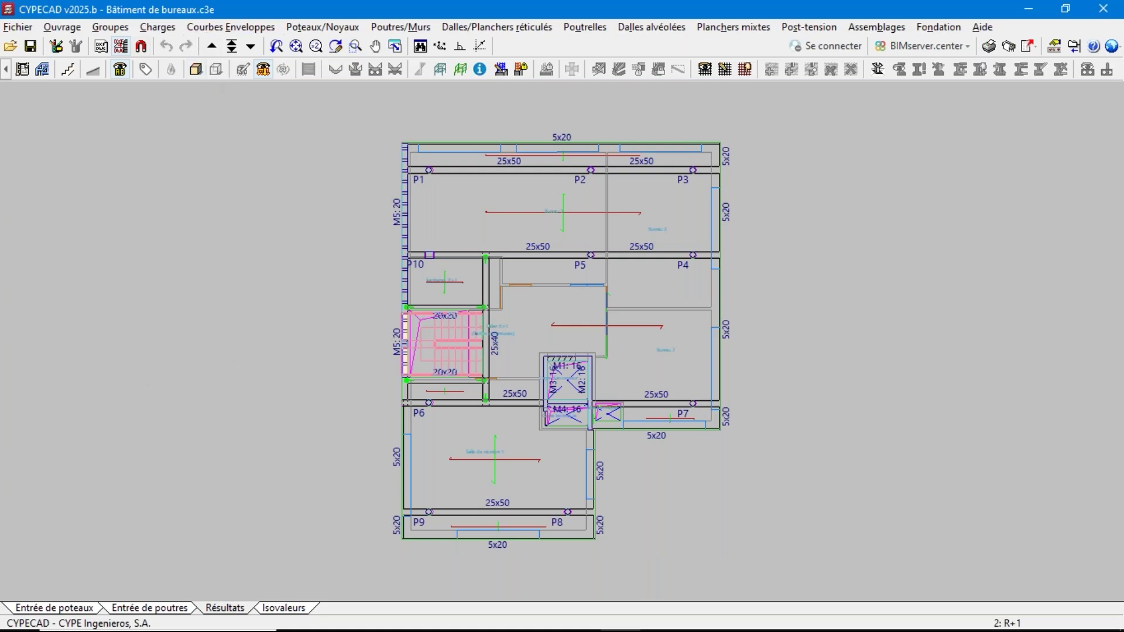
# Step: Calculate the office building without sizing the foundation, accepting the sizing options as they are
pyautogui.click(149, 608)
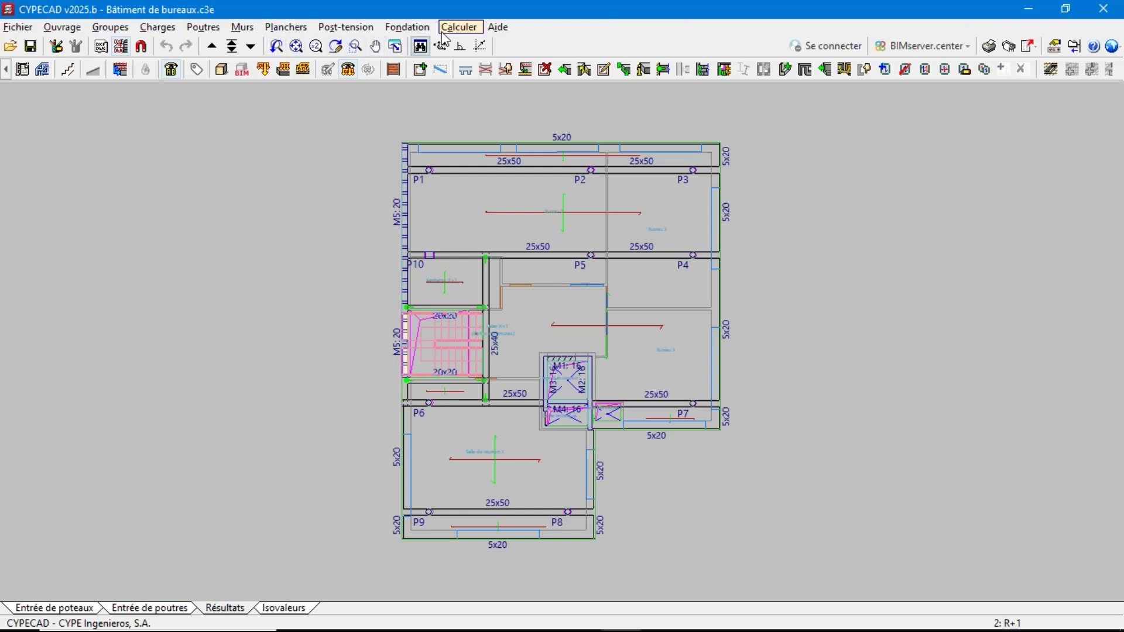
pyautogui.click(460, 28)
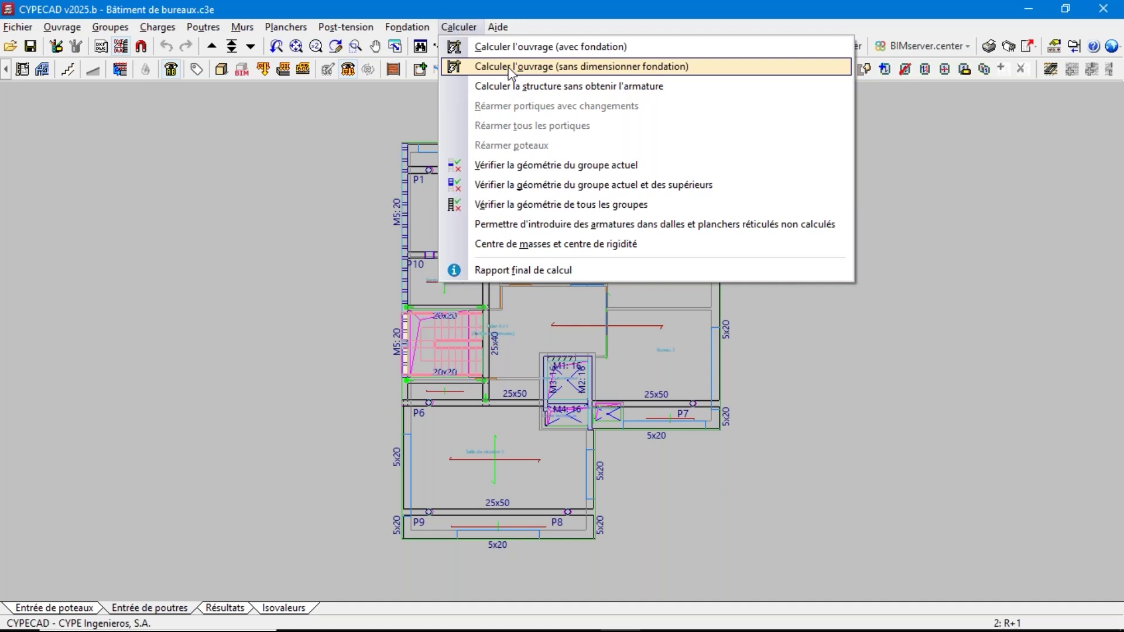
pyautogui.click(511, 67)
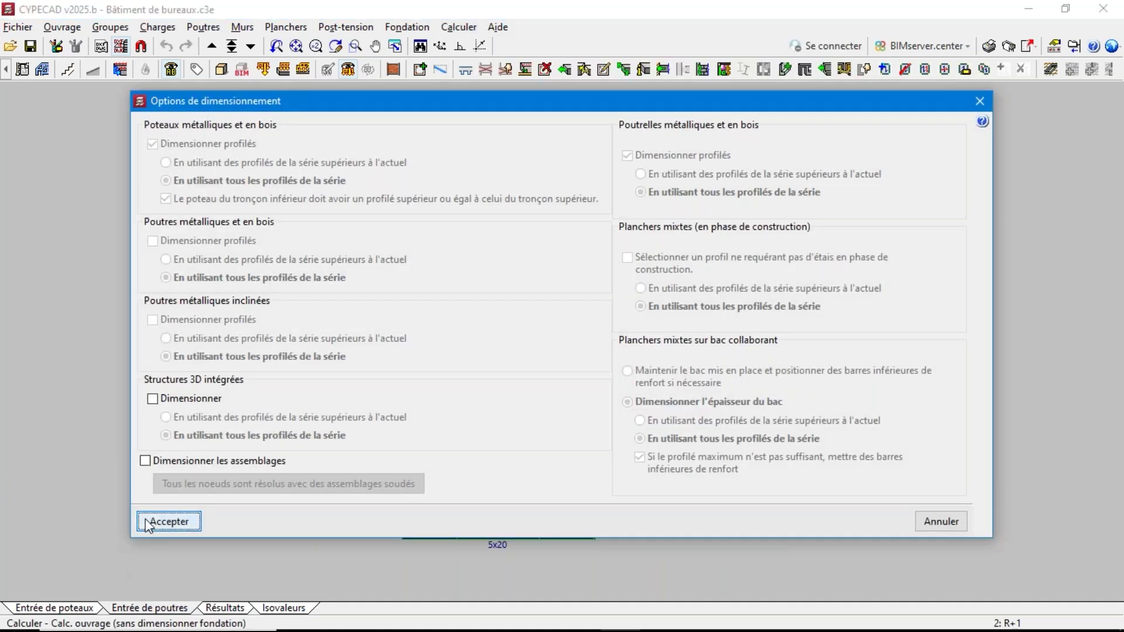
pyautogui.click(168, 522)
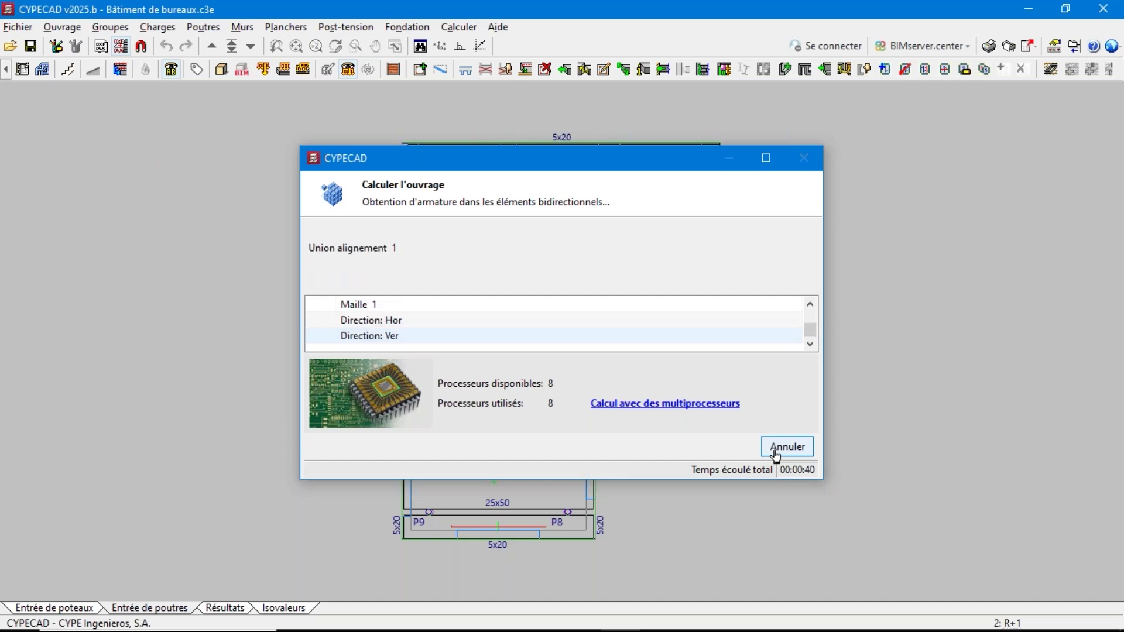
# Step: Cancel the running calculation of the office building and close the final calculation report
pyautogui.click(776, 453)
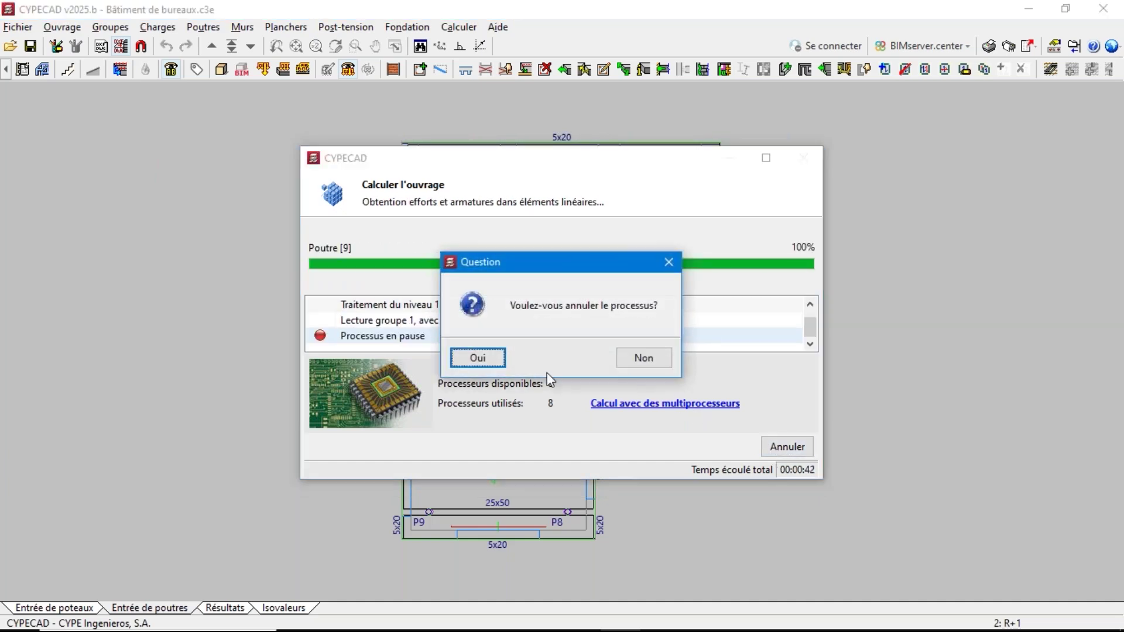
pyautogui.click(476, 359)
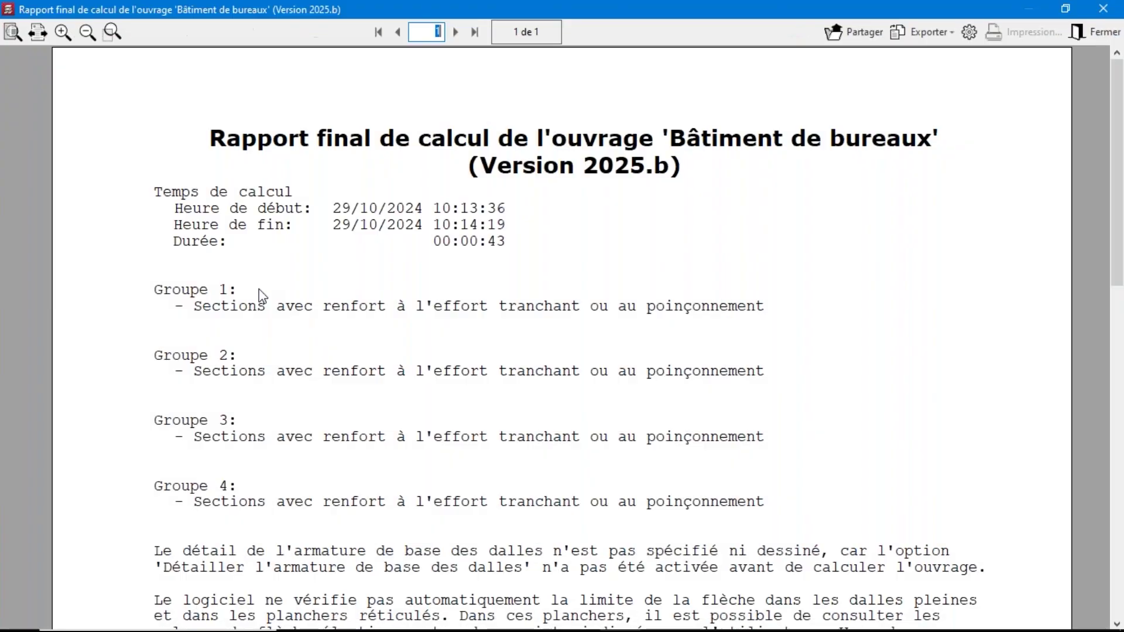
pyautogui.press('Escape')
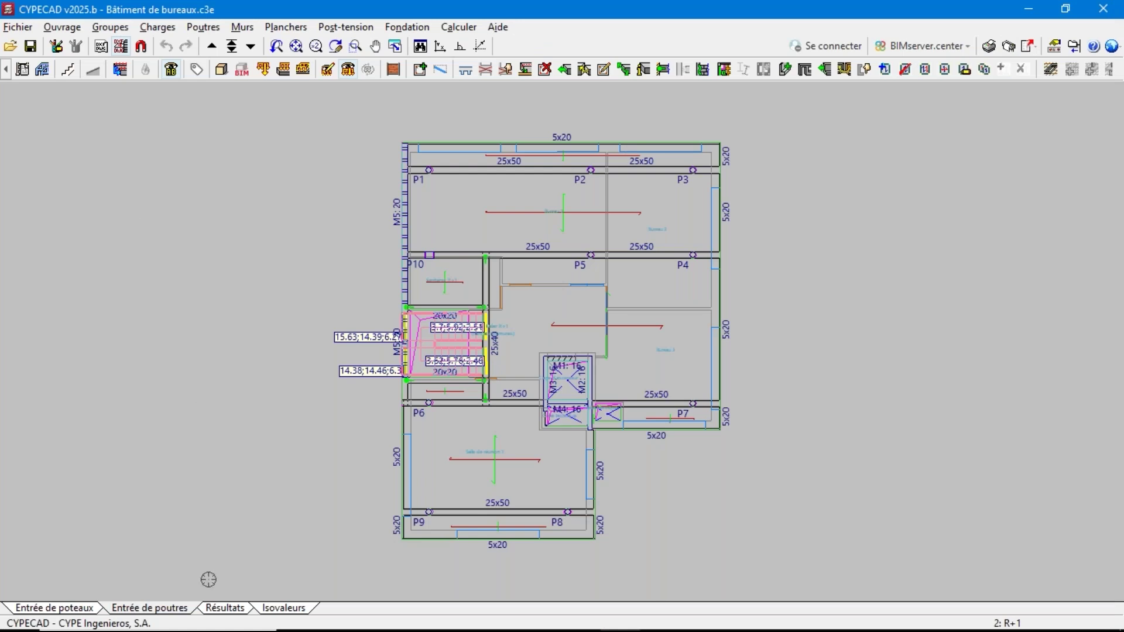
# Step: Switch to Portal frame generator through the CYPE Menu, create a new job named nouveau and start a new portal frame with a two-slope roof
pyautogui.click(22, 27)
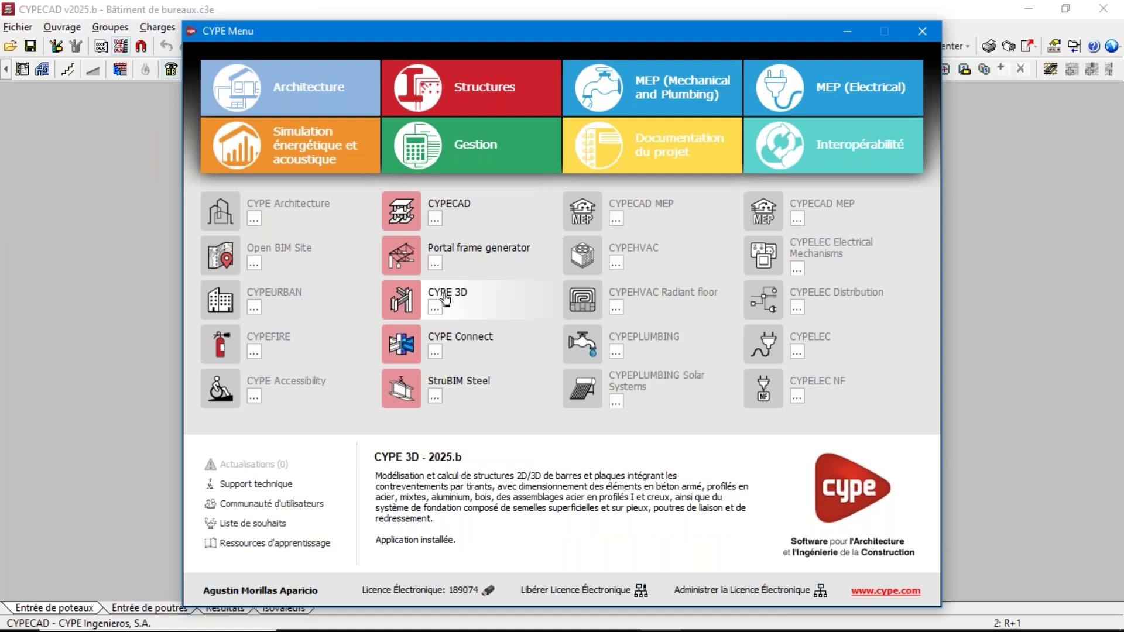
pyautogui.click(463, 253)
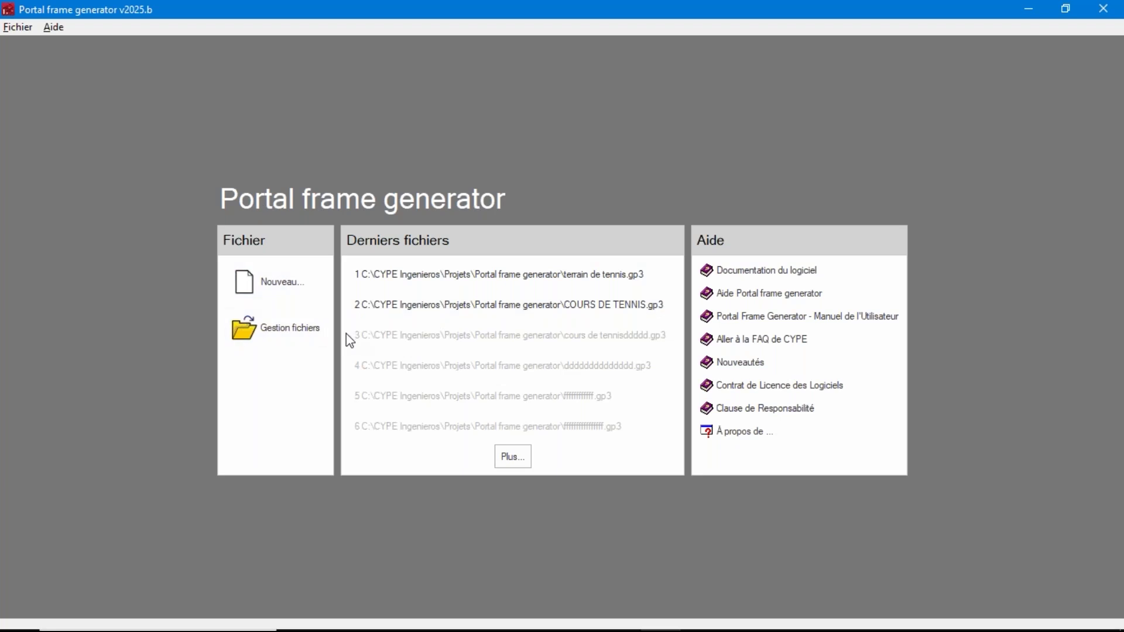
pyautogui.click(266, 275)
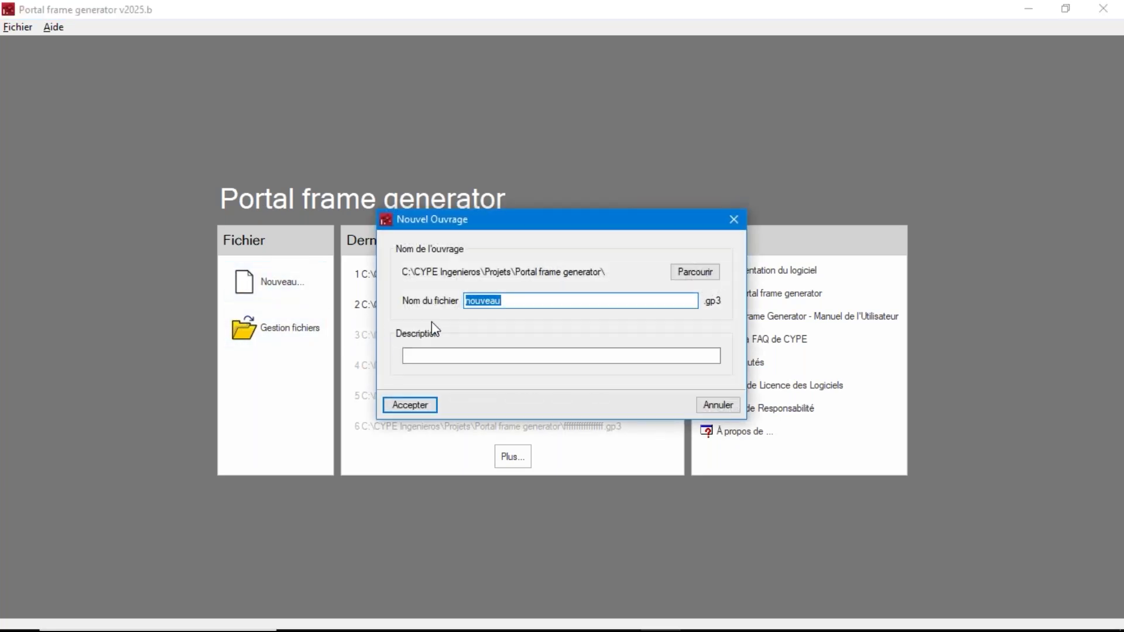
pyautogui.click(417, 409)
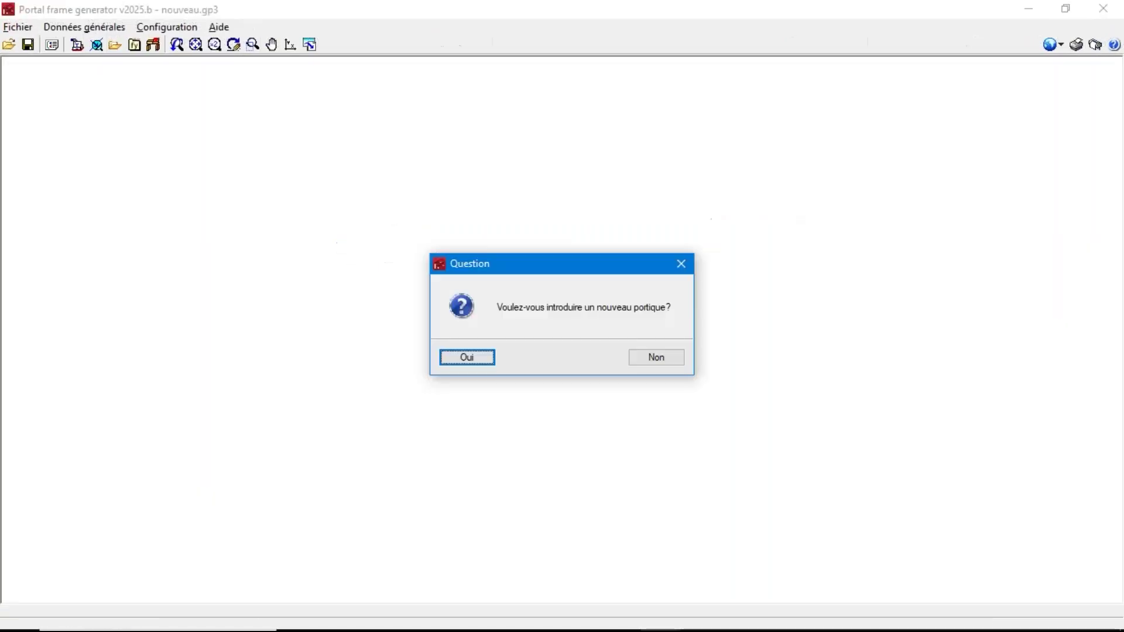
pyautogui.click(490, 357)
pyautogui.click(553, 317)
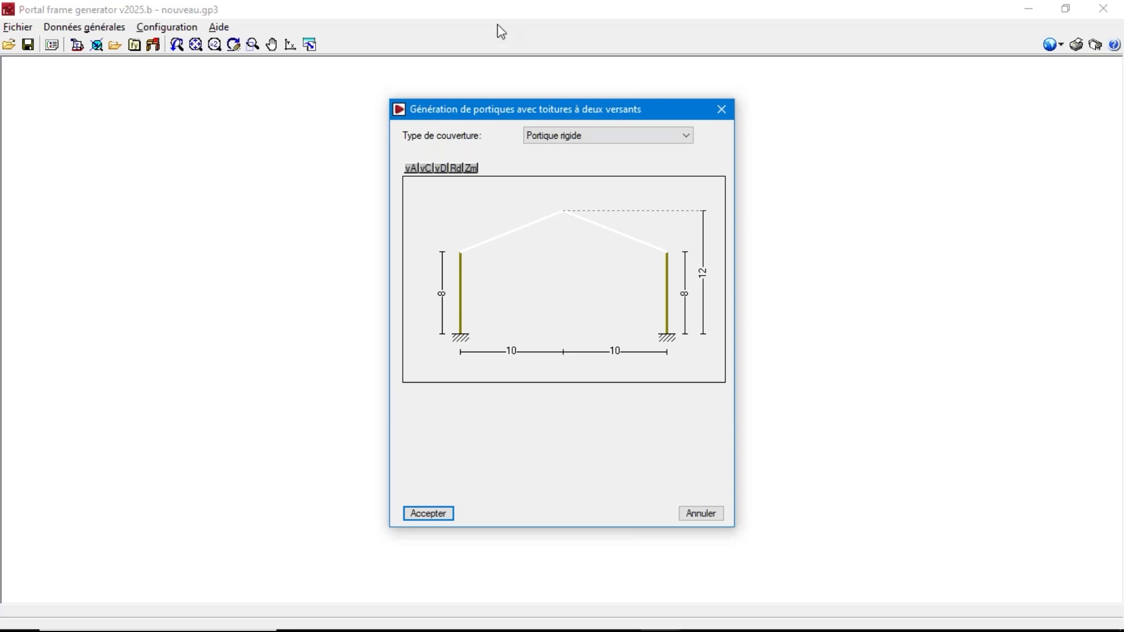
# Step: Preview the Poutre en treillis and Polonceau droit roof types, and generate the two-slope frame as Portique rigide
pyautogui.click(561, 138)
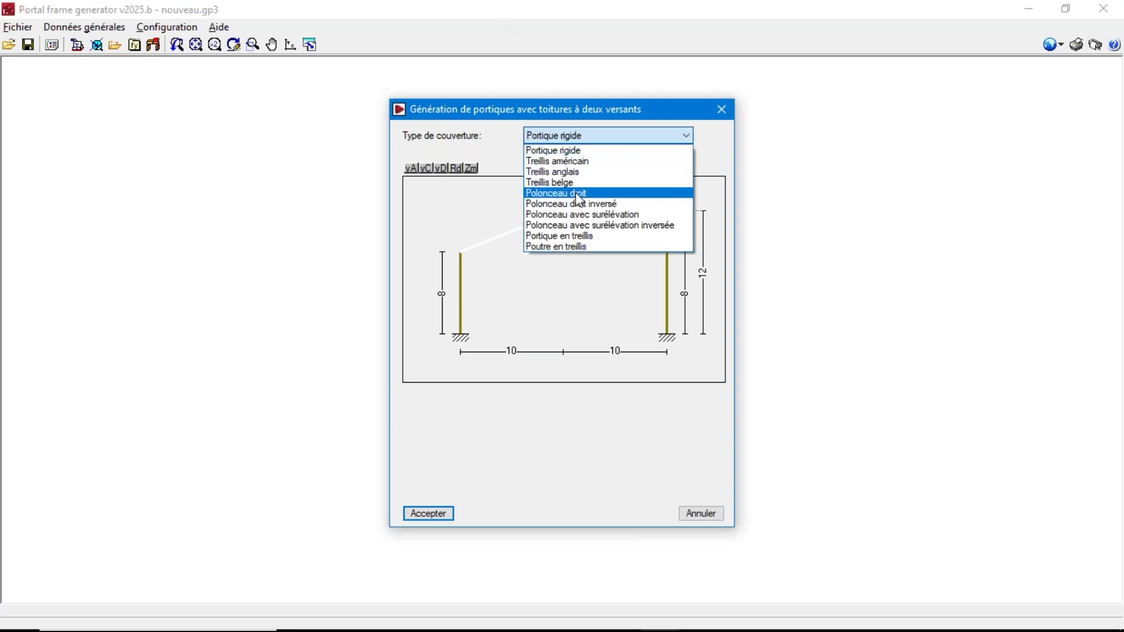
pyautogui.click(578, 246)
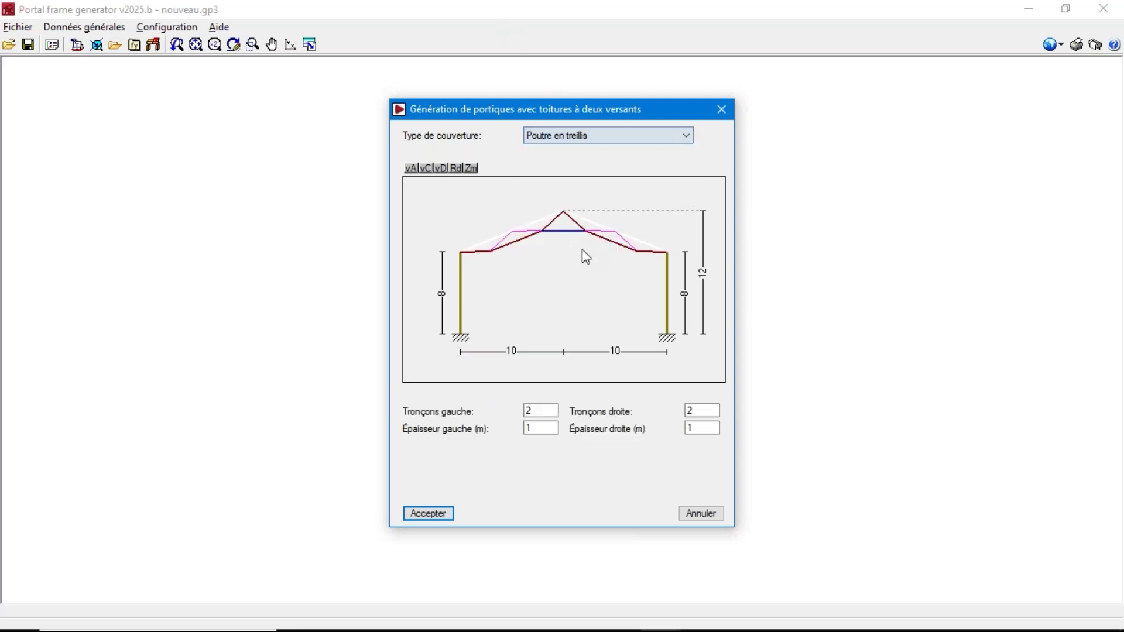
pyautogui.click(567, 134)
pyautogui.click(565, 187)
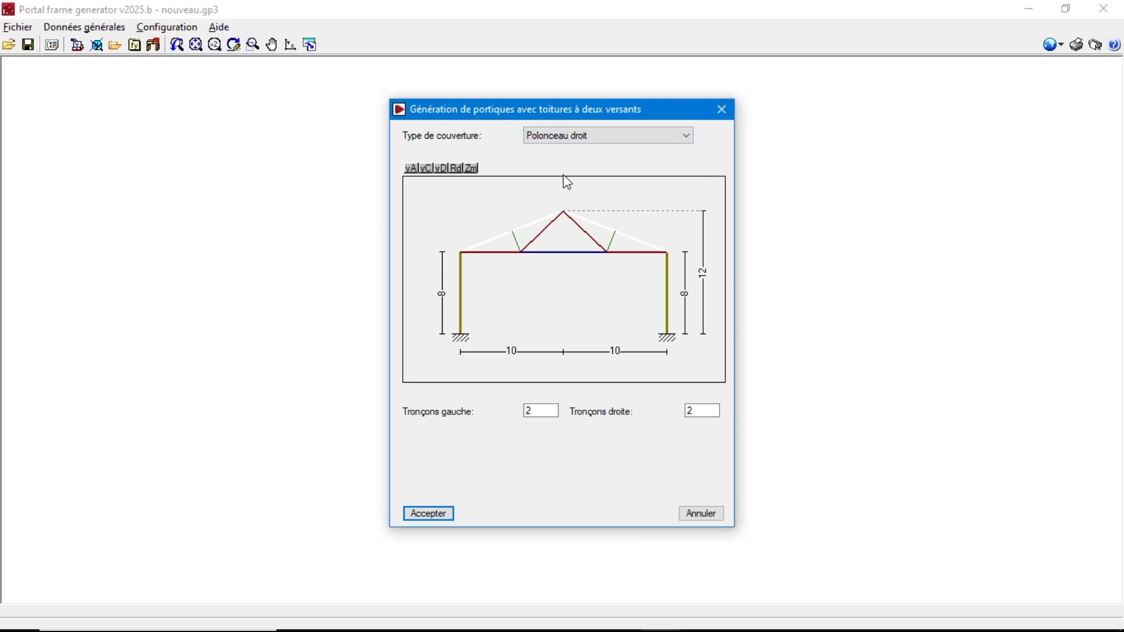
pyautogui.click(568, 134)
pyautogui.click(559, 148)
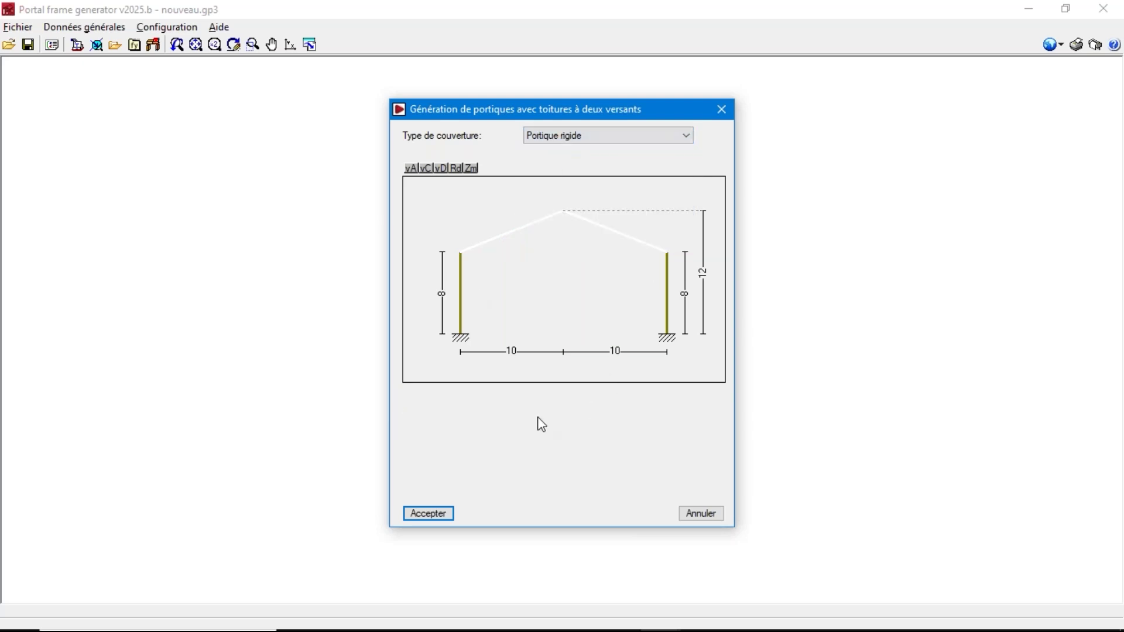
pyautogui.click(421, 516)
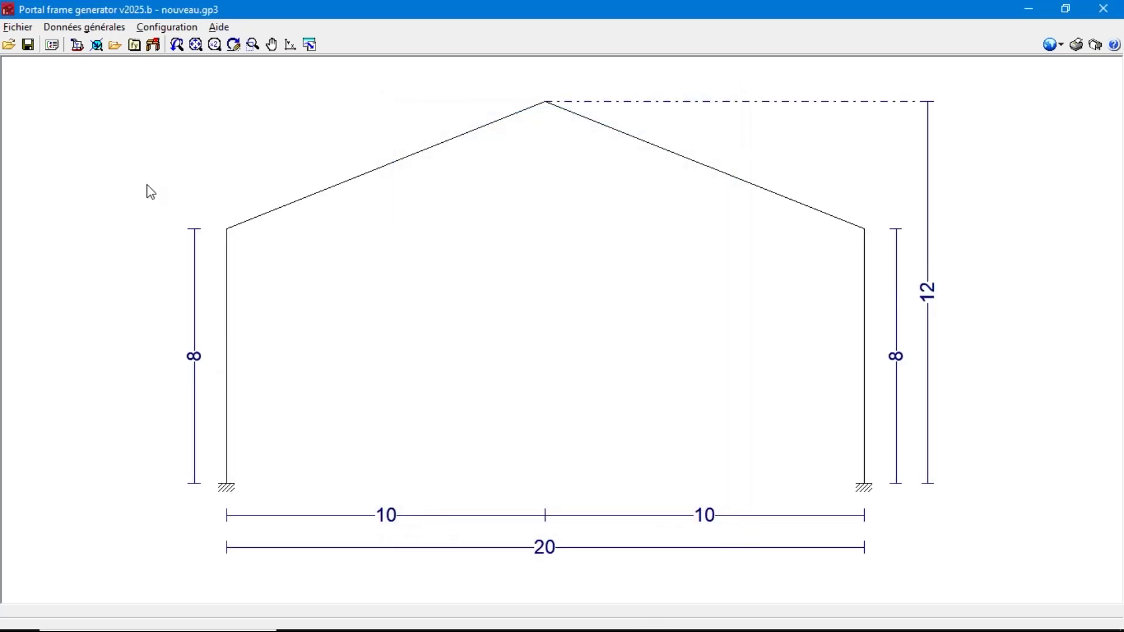
# Step: Include side cladding and roof covering in the job's general data
pyautogui.click(120, 26)
pyautogui.click(117, 47)
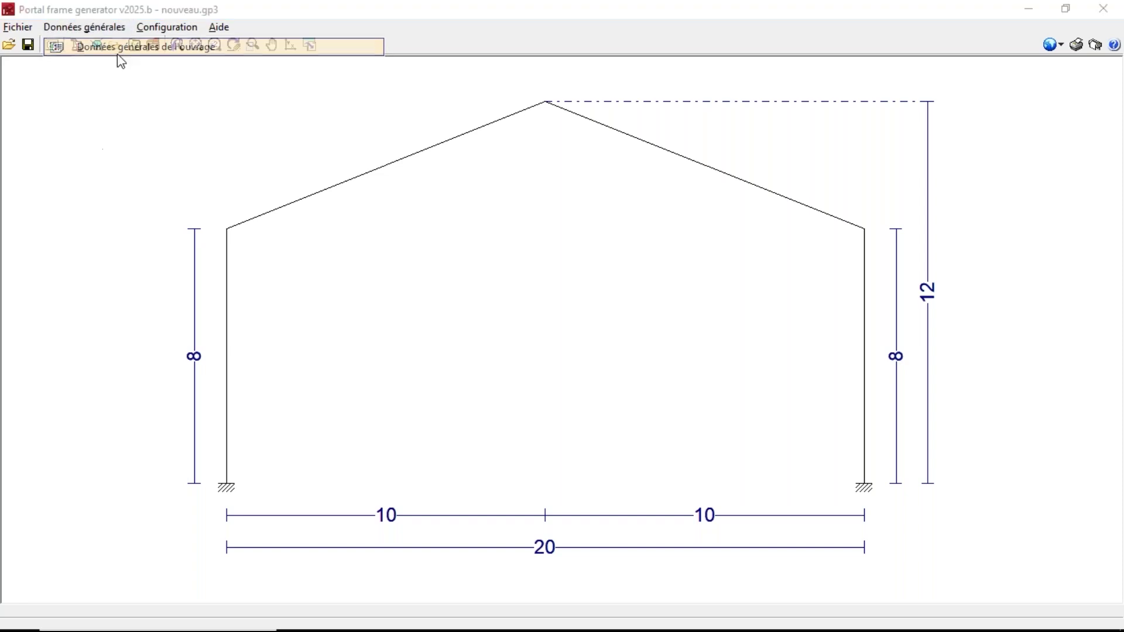
pyautogui.click(477, 223)
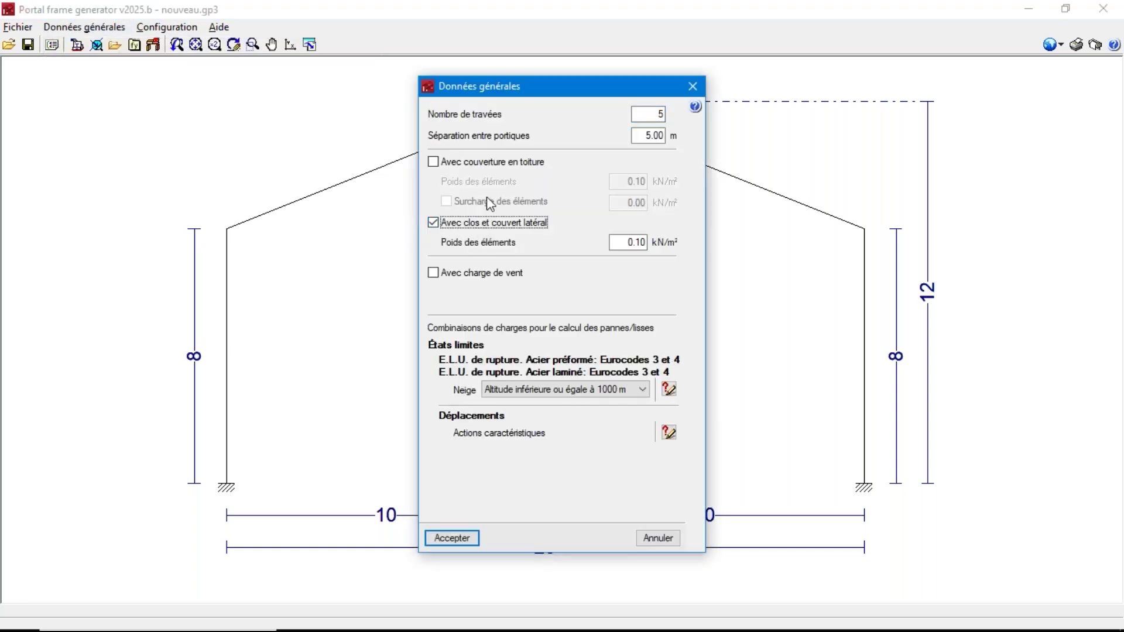
pyautogui.click(487, 161)
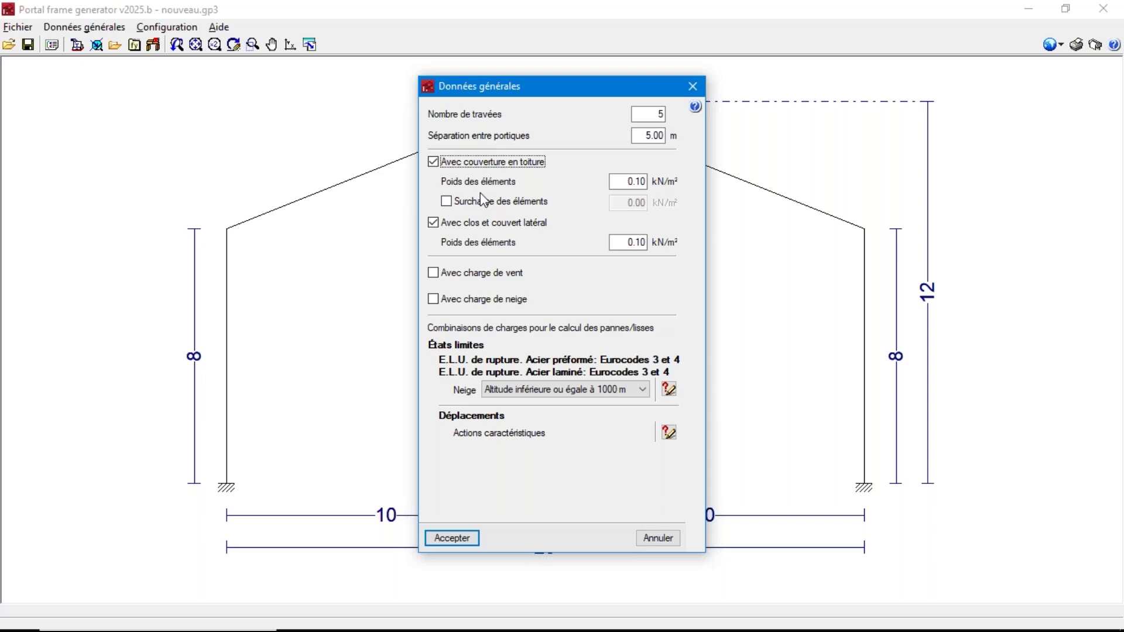
# Step: Add the wind load to Eurocode 1 (France) with region 1 and terrain category 0, consulting the map of regions
pyautogui.click(480, 275)
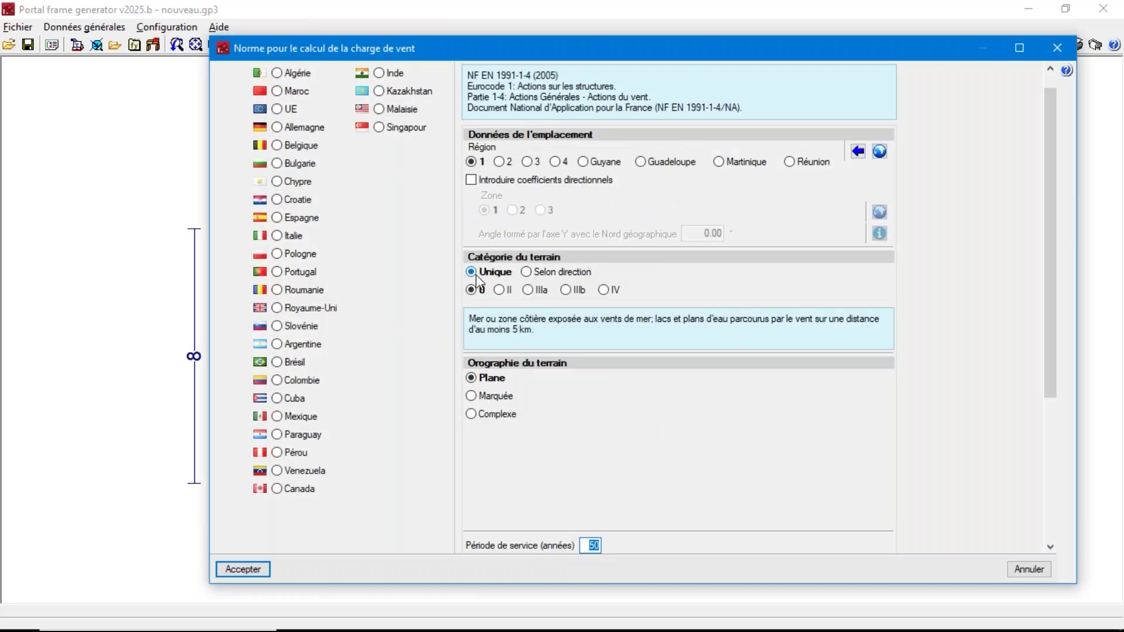
pyautogui.scroll(1, 260, 150)
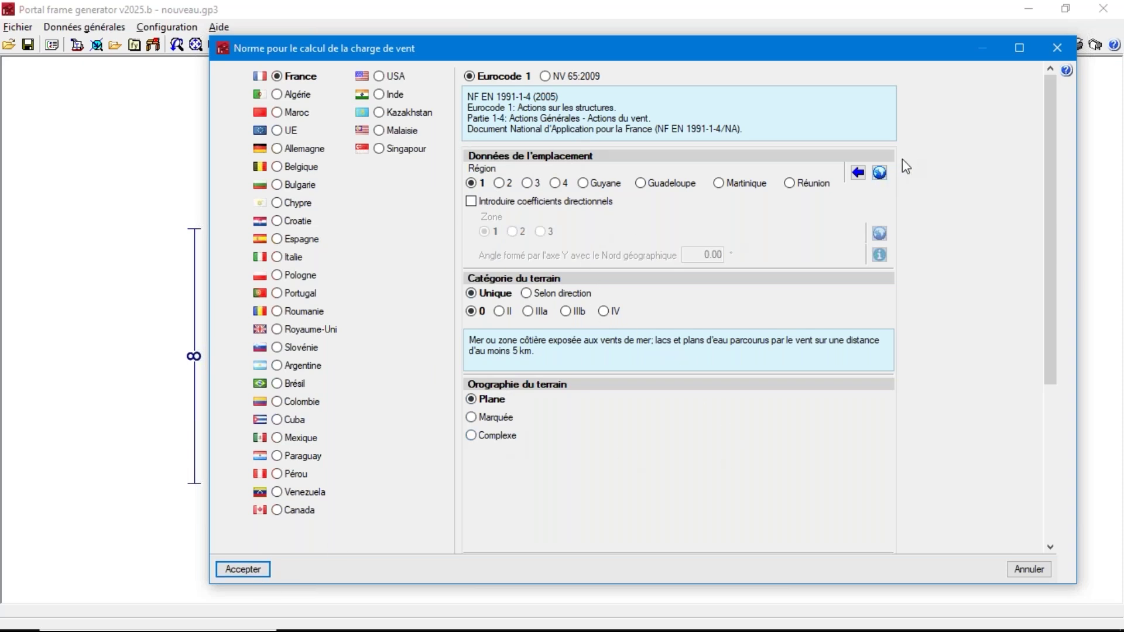
pyautogui.click(879, 173)
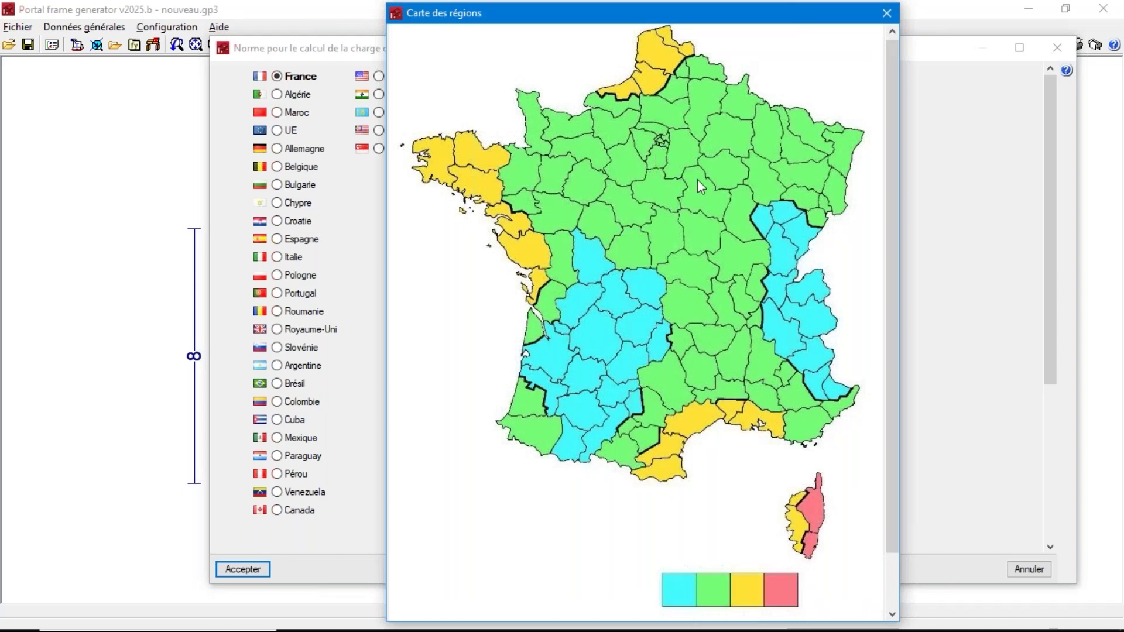
pyautogui.click(887, 13)
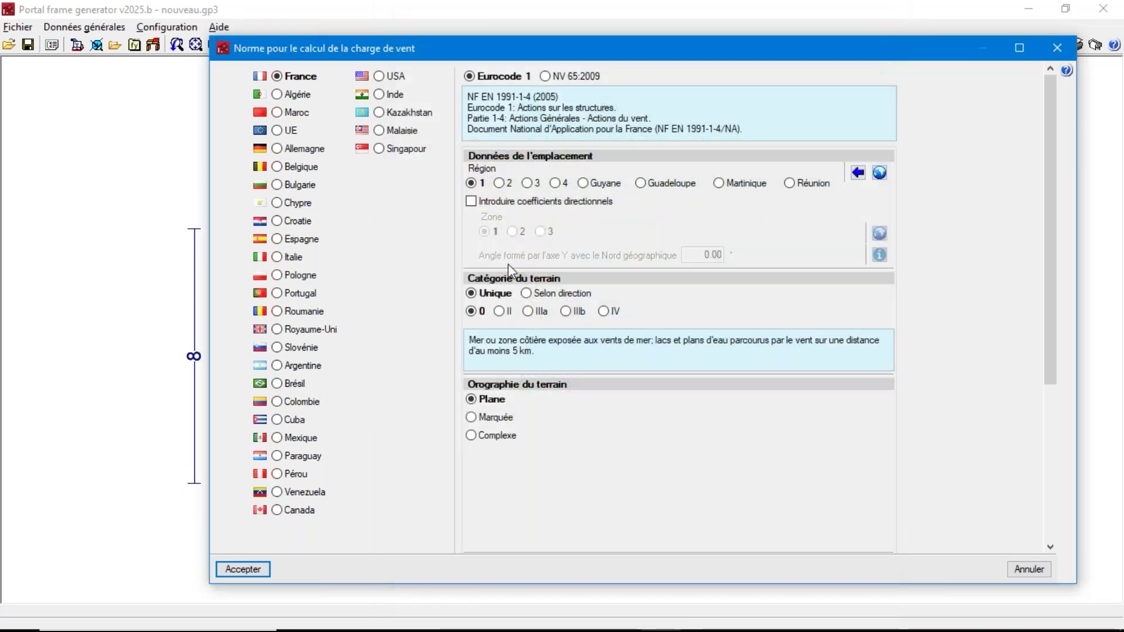
pyautogui.click(239, 569)
# Step: Add the snow load to Eurocode 1 (France), region A1, after viewing the generic Eurocode 1 climatic regions map, and accept the general data
pyautogui.click(476, 300)
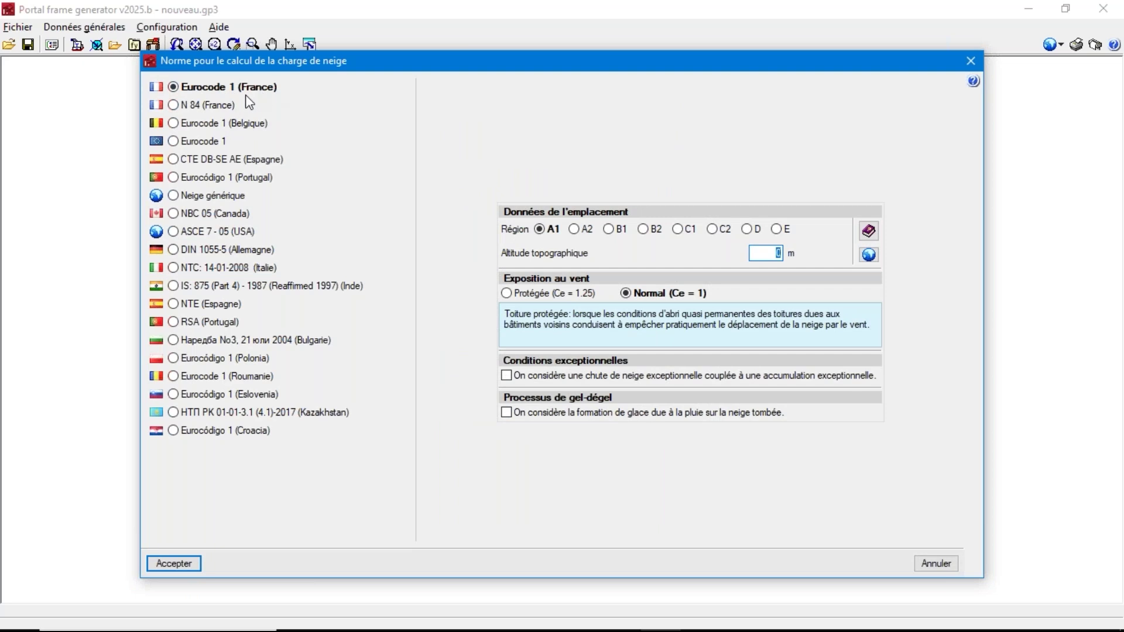
pyautogui.moveTo(225, 92)
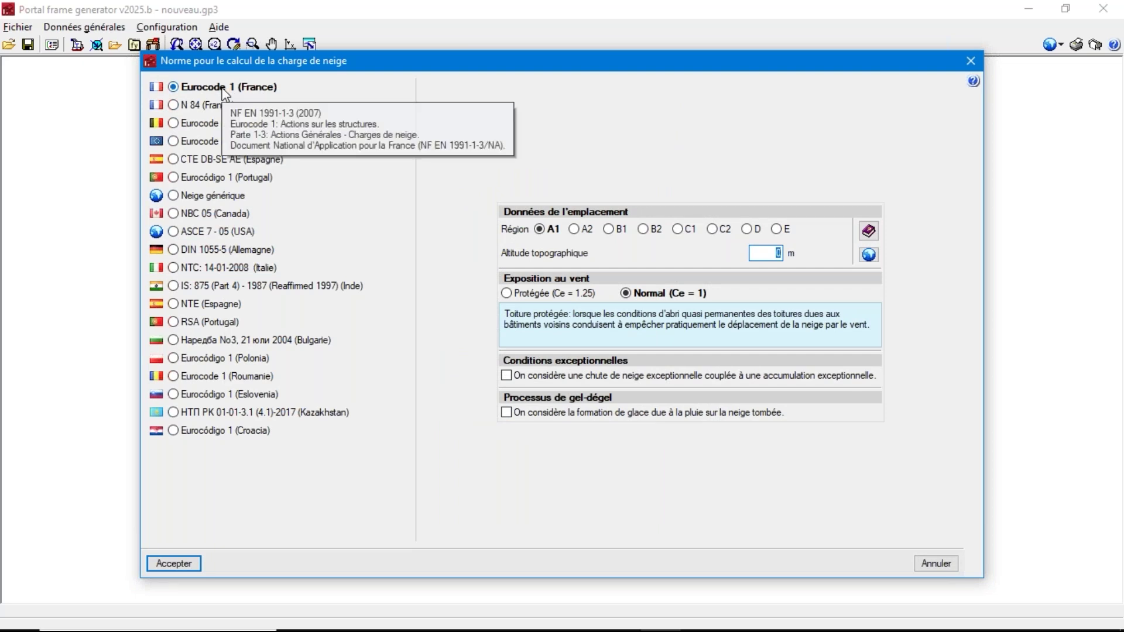
pyautogui.click(199, 143)
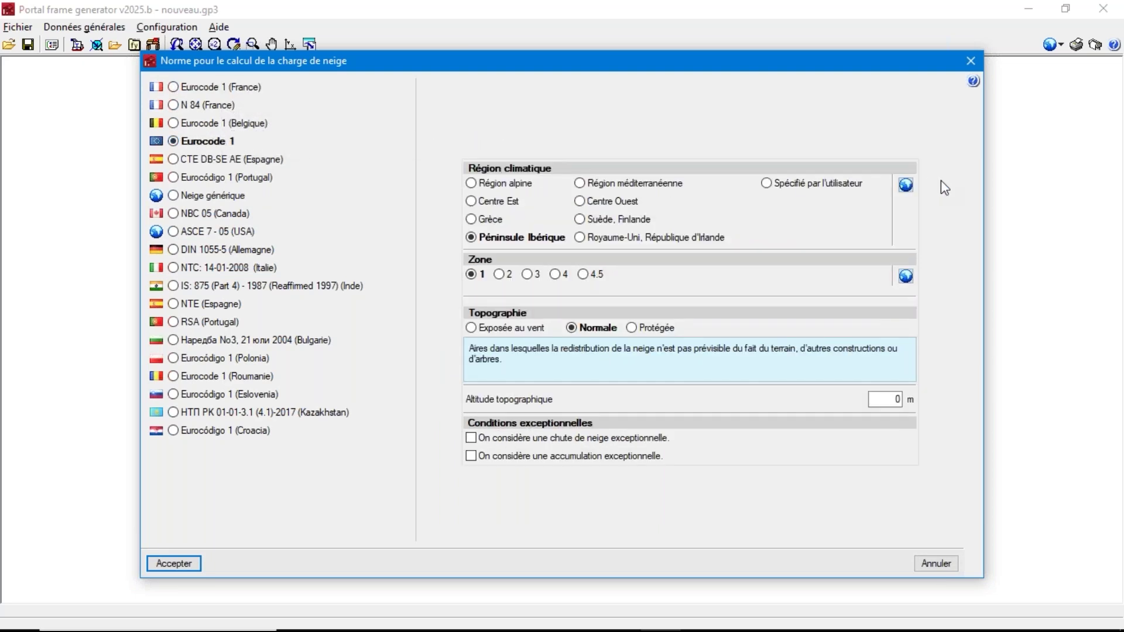
pyautogui.click(906, 186)
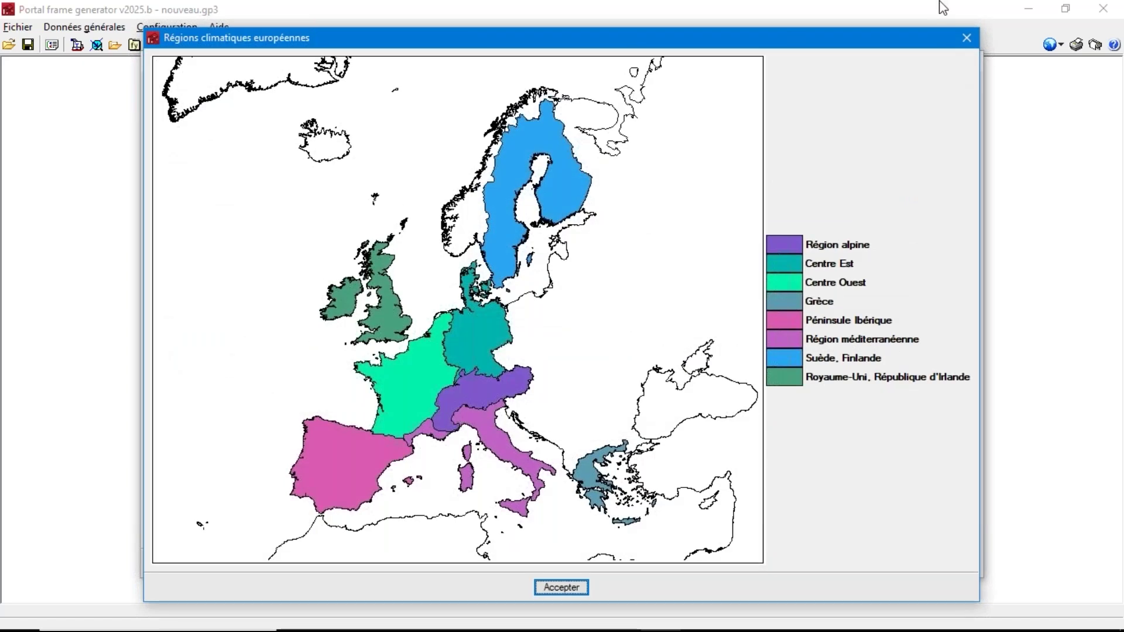
pyautogui.click(966, 38)
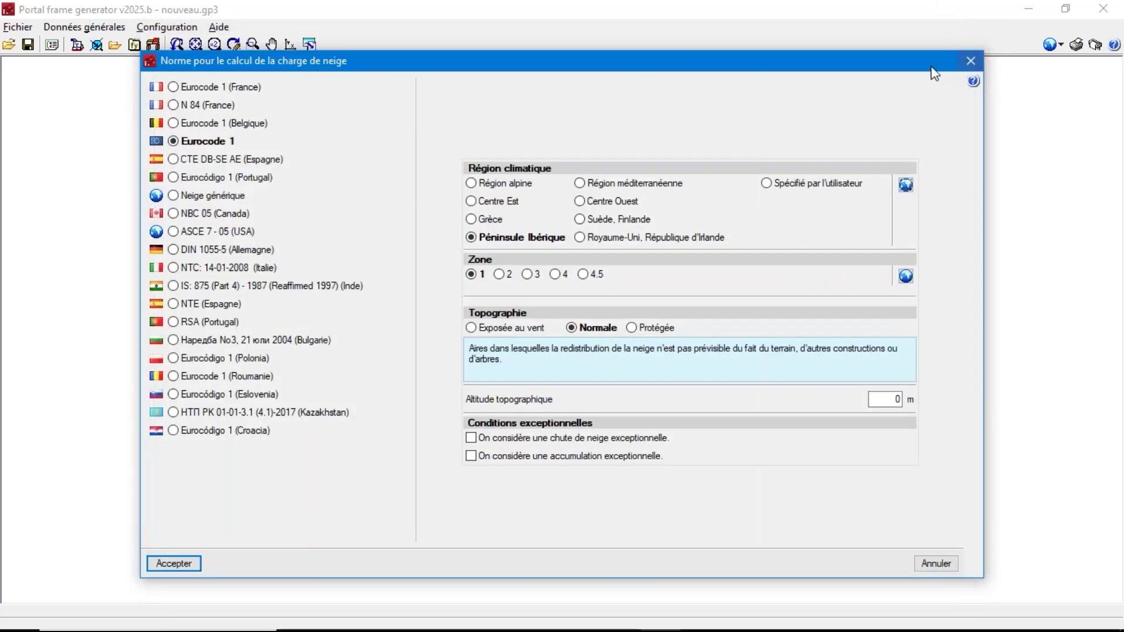
pyautogui.click(218, 88)
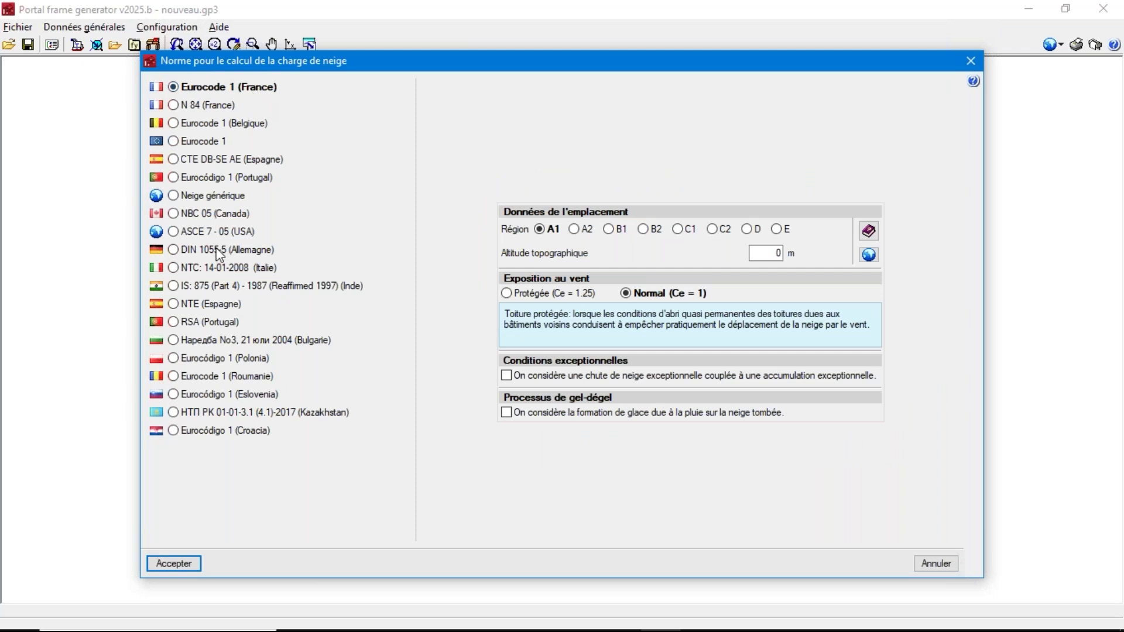
pyautogui.click(174, 563)
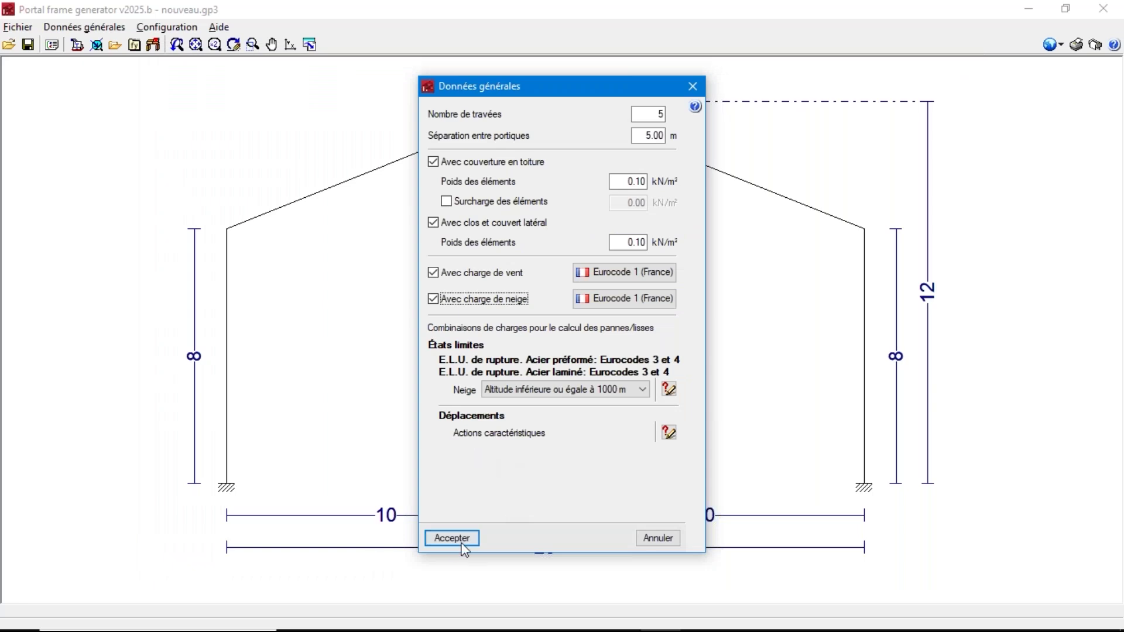
pyautogui.click(452, 538)
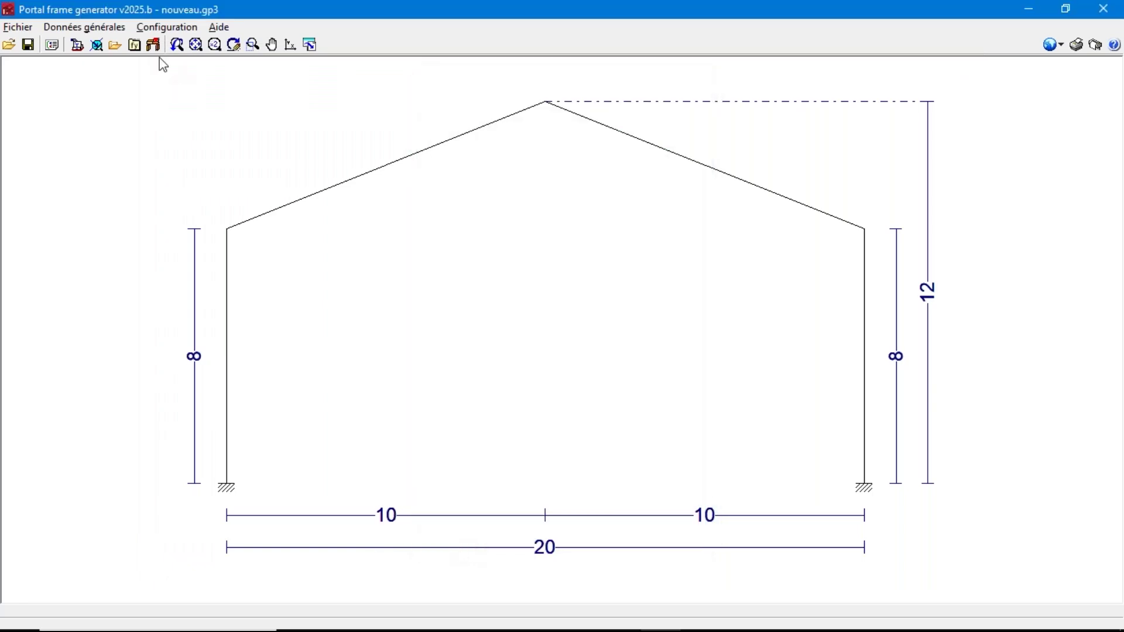
pyautogui.click(110, 32)
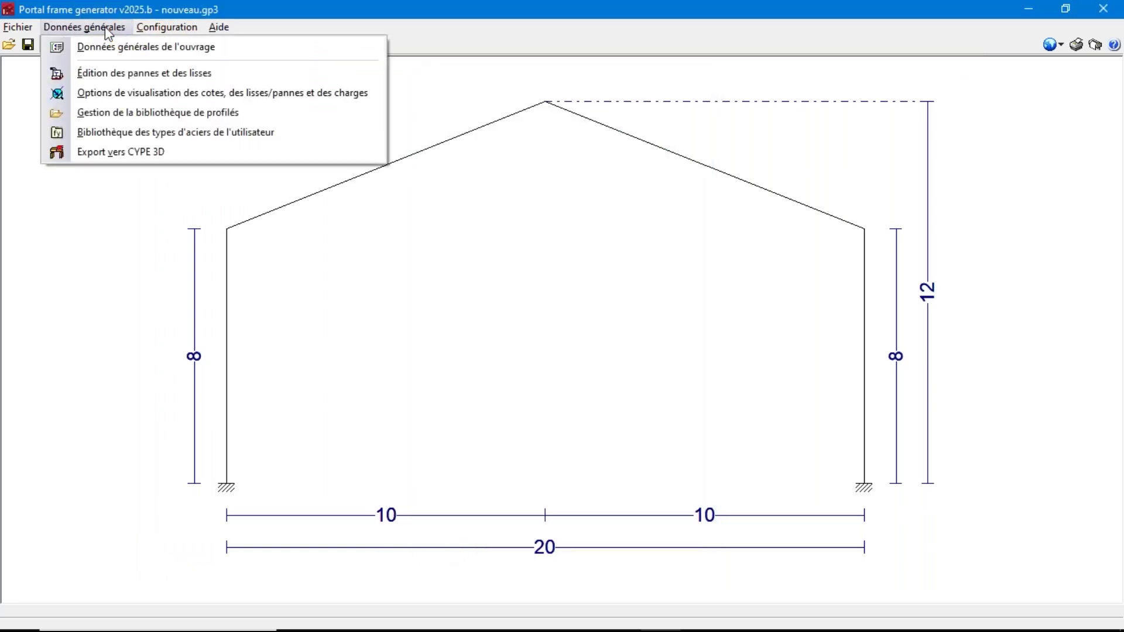
pyautogui.click(124, 94)
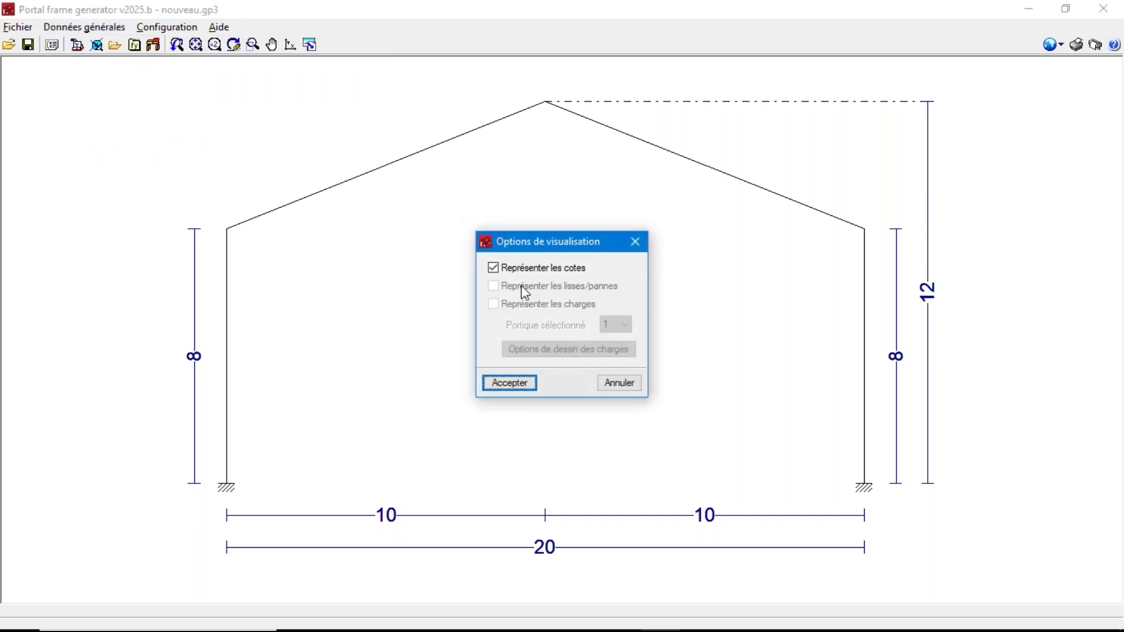
pyautogui.click(621, 384)
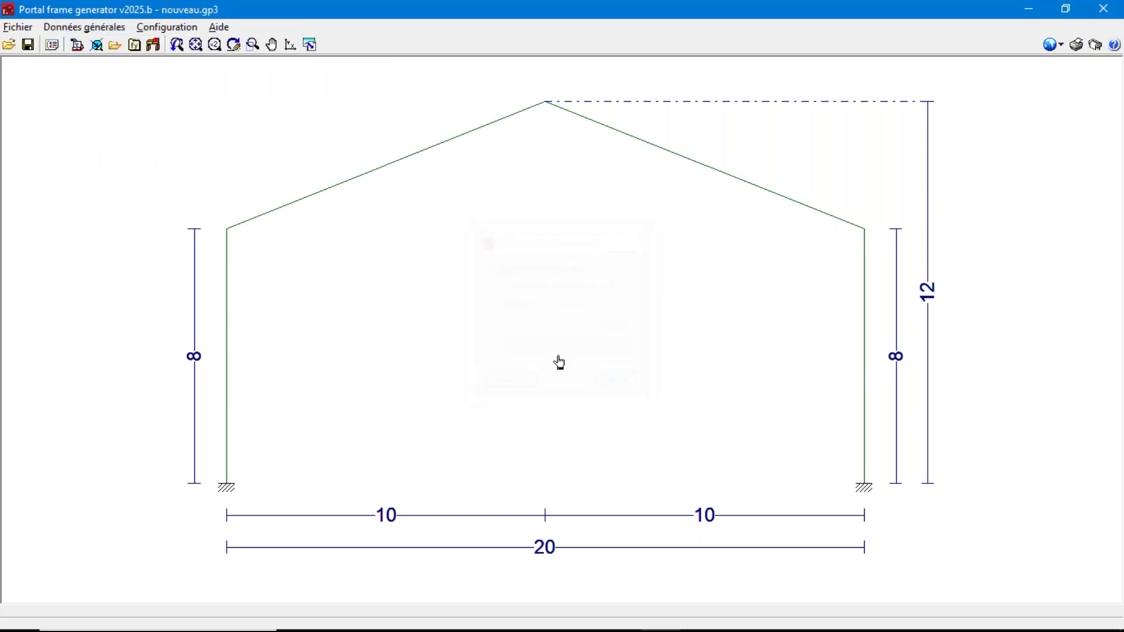
# Step: Accept the roof purlins as IPE 80 in S235 steel with 1 m spacing, an L/250 deflection limit and one span
pyautogui.click(84, 27)
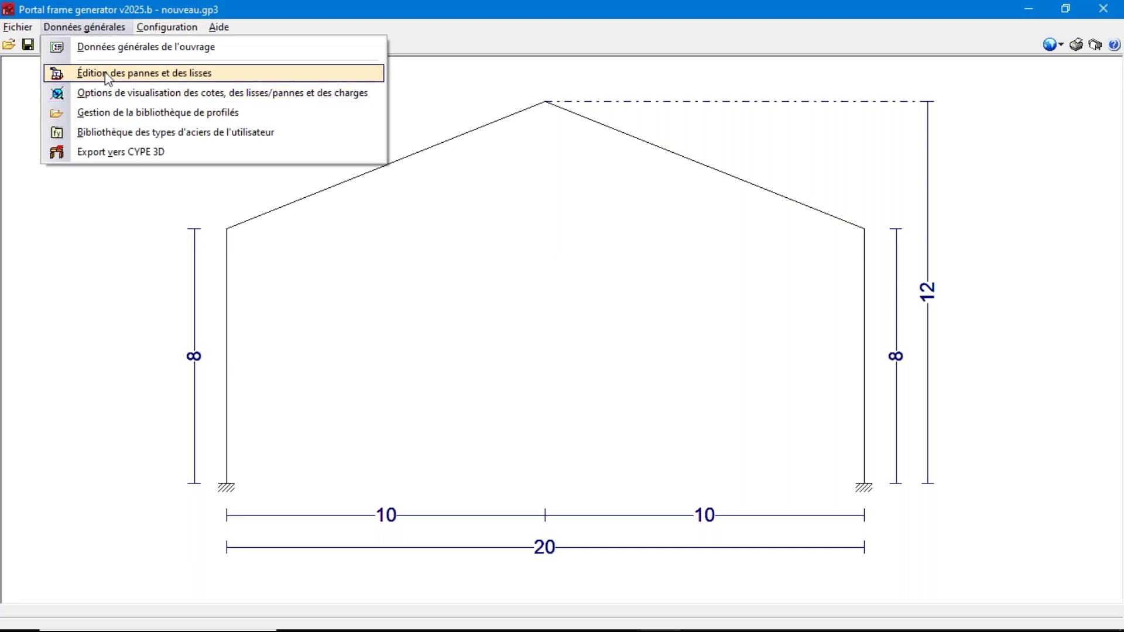
pyautogui.click(107, 74)
pyautogui.click(542, 304)
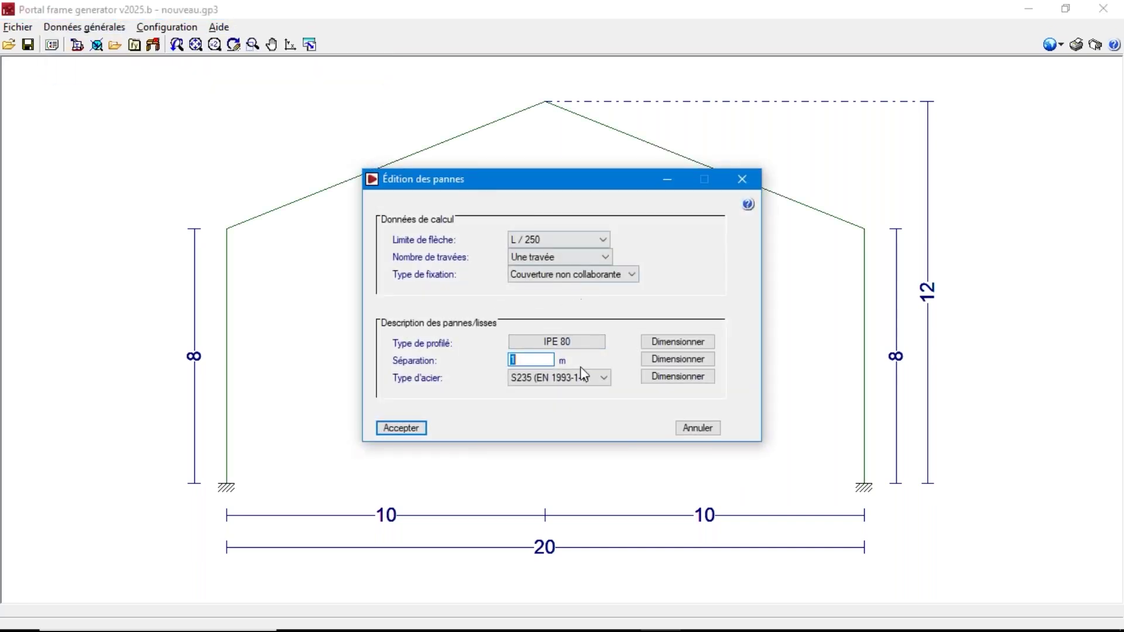
pyautogui.click(418, 427)
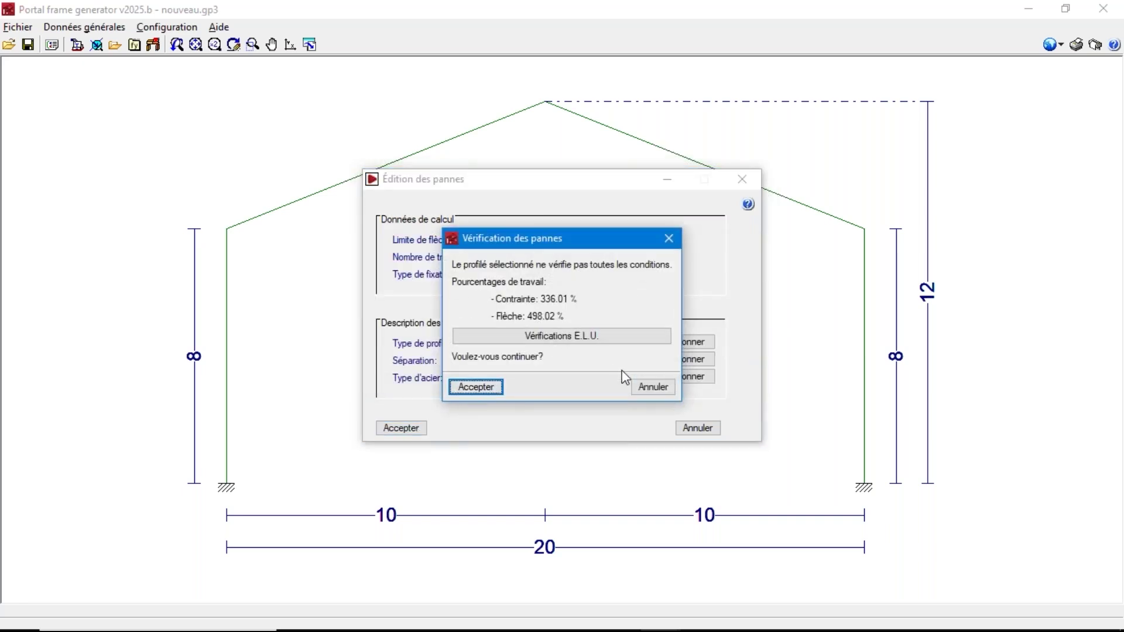
pyautogui.click(456, 388)
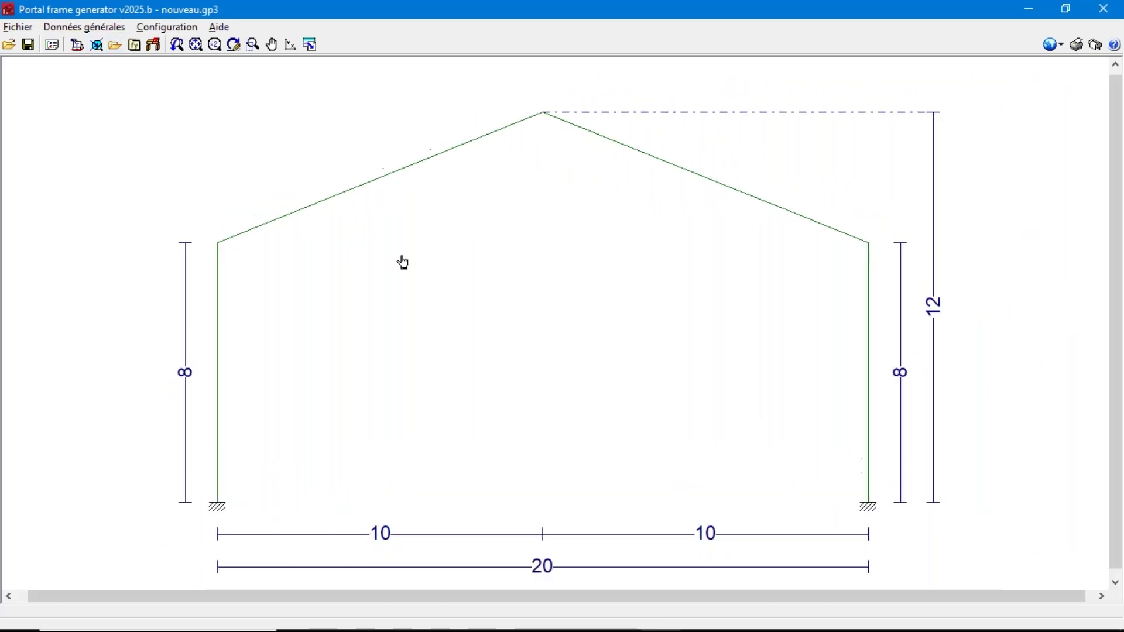
# Step: Consult the editing choices for purlins and side rails (Pannes, Lisses) and leave them
pyautogui.click(84, 26)
pyautogui.click(126, 73)
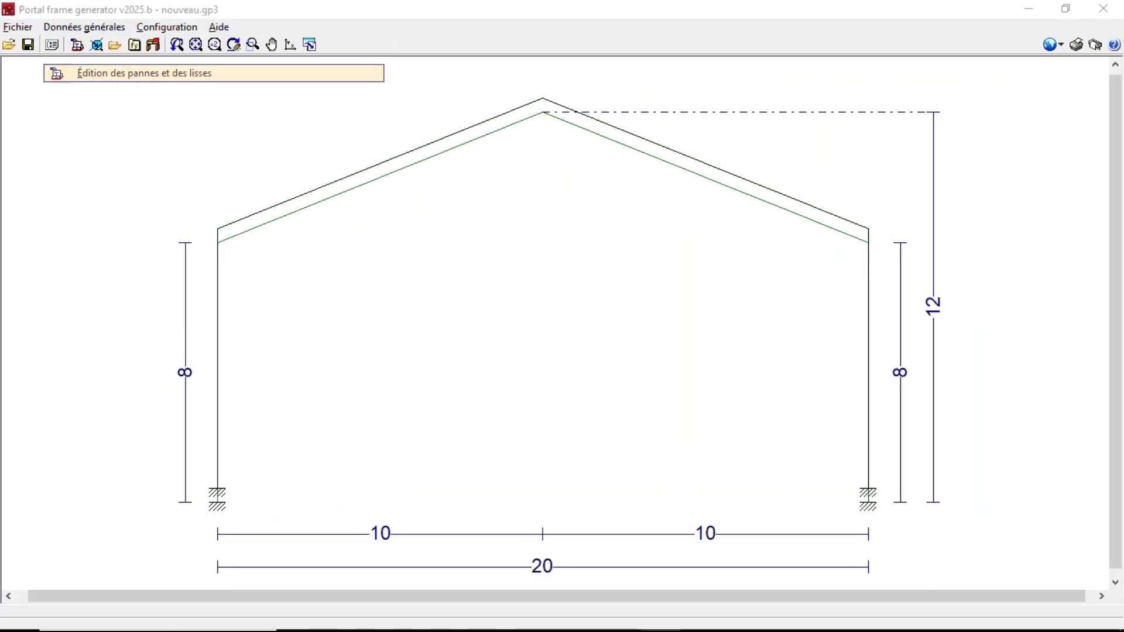
pyautogui.click(571, 352)
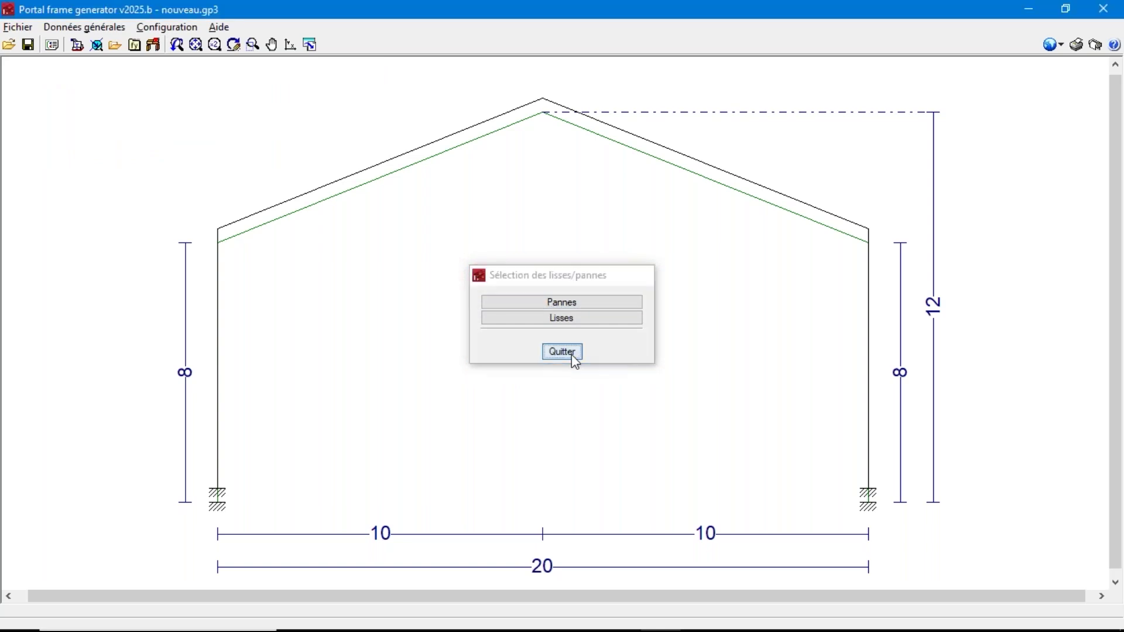
# Step: Enable the representation of loads on the portal frame in the visualisation options
pyautogui.click(84, 27)
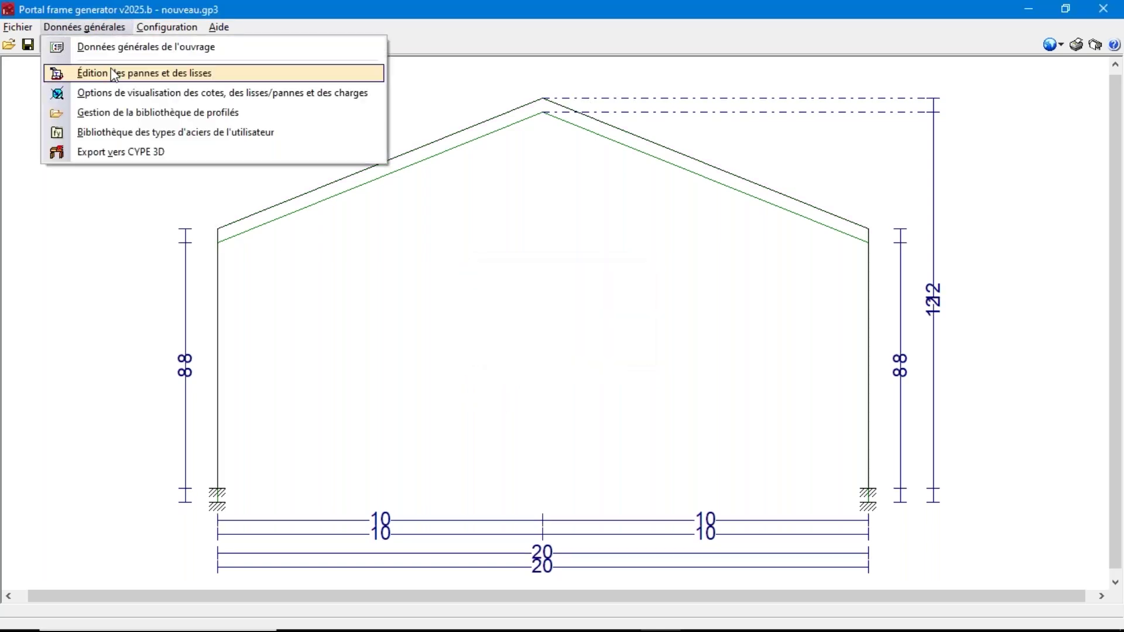
pyautogui.click(136, 94)
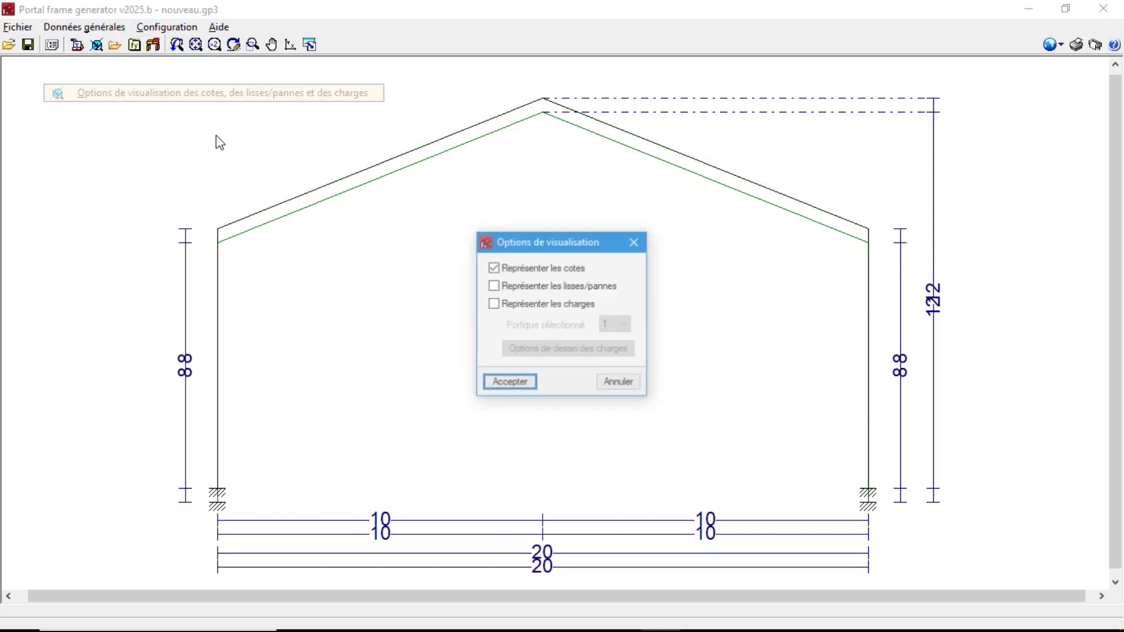
pyautogui.click(542, 306)
pyautogui.click(515, 382)
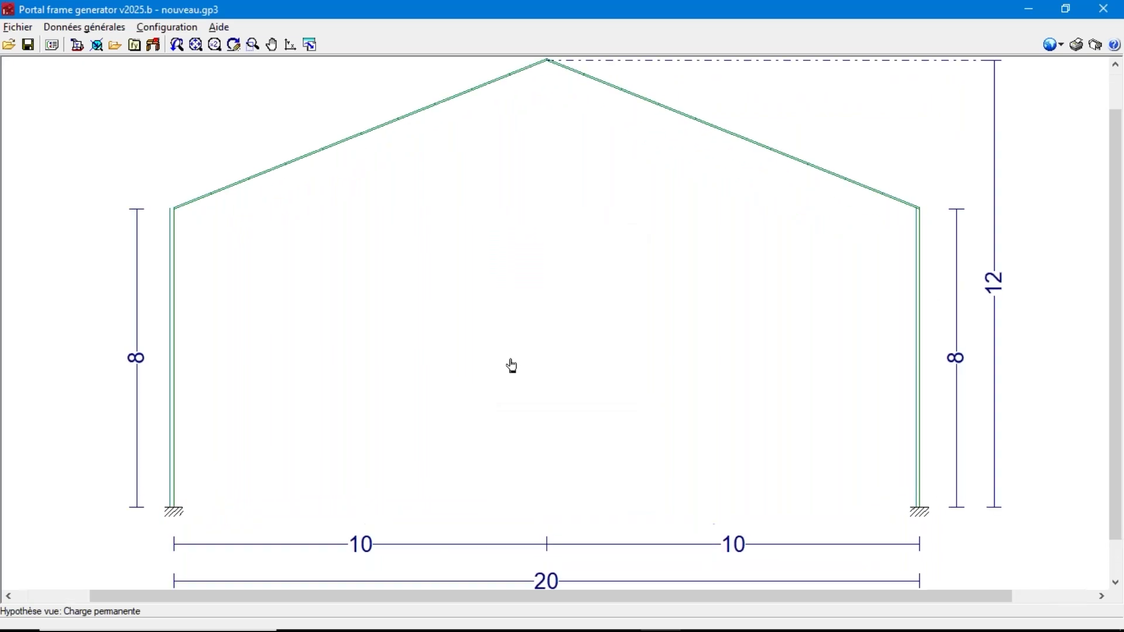
# Step: Display the load case "Vent à 0°, pression extérieure type 1 Succion intérieure" on frame 1 and inspect its loads along both roof slopes
pyautogui.click(84, 27)
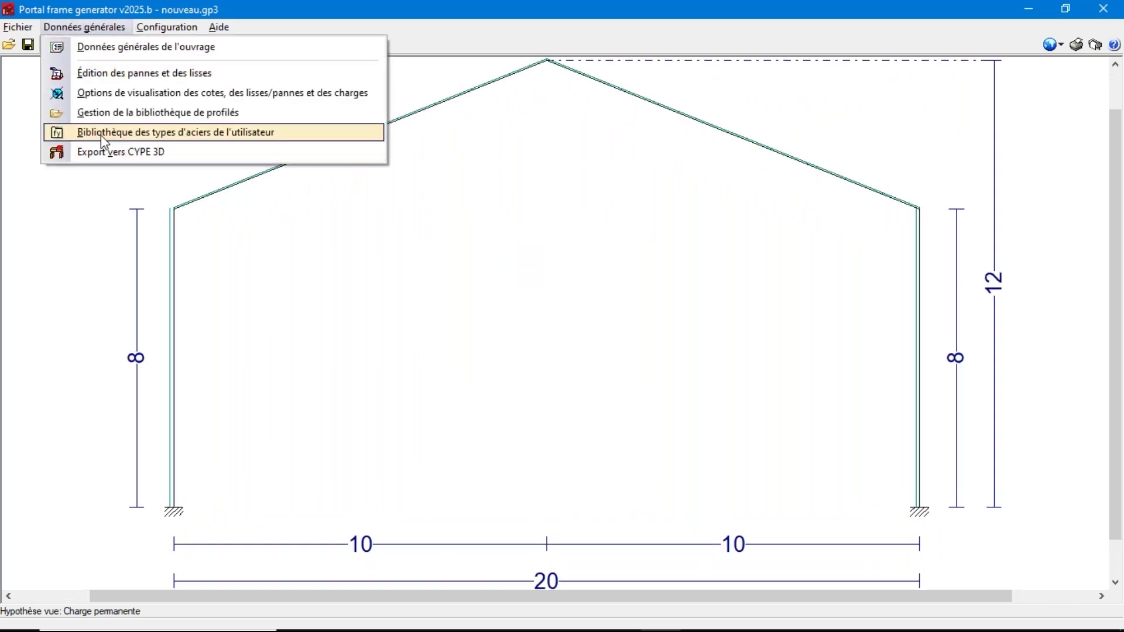
pyautogui.click(141, 93)
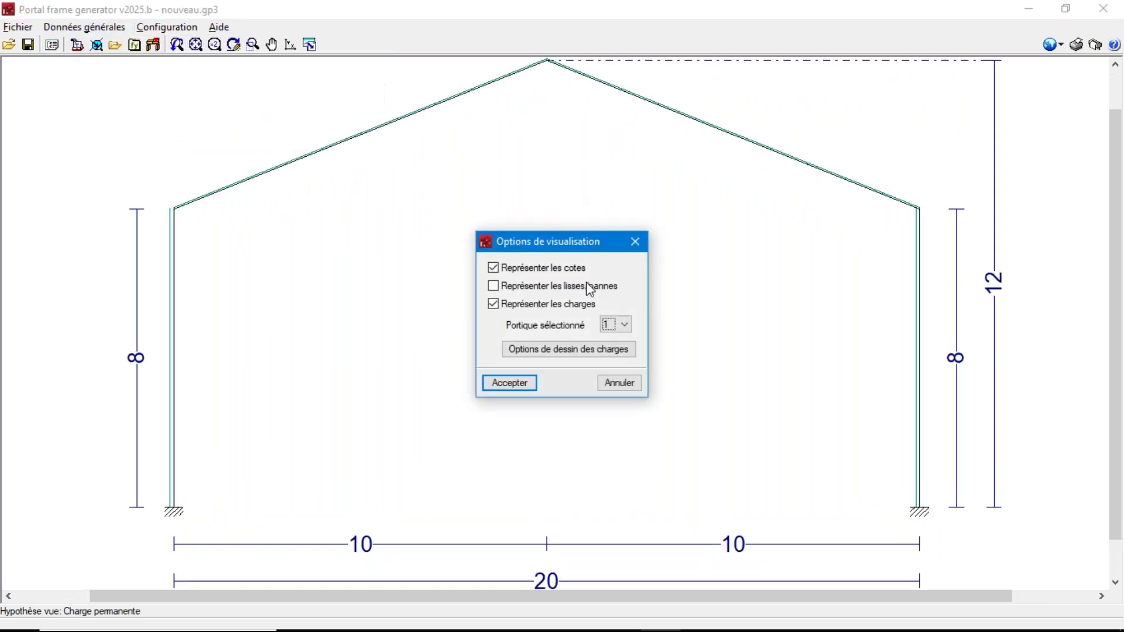
pyautogui.click(576, 350)
pyautogui.click(546, 300)
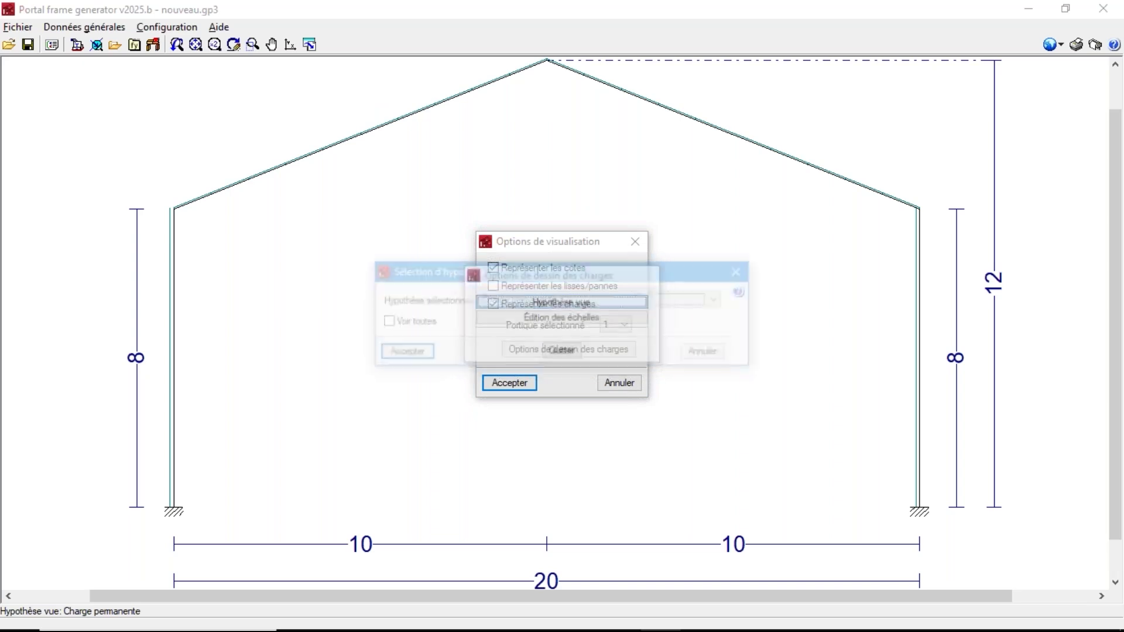
pyautogui.click(530, 301)
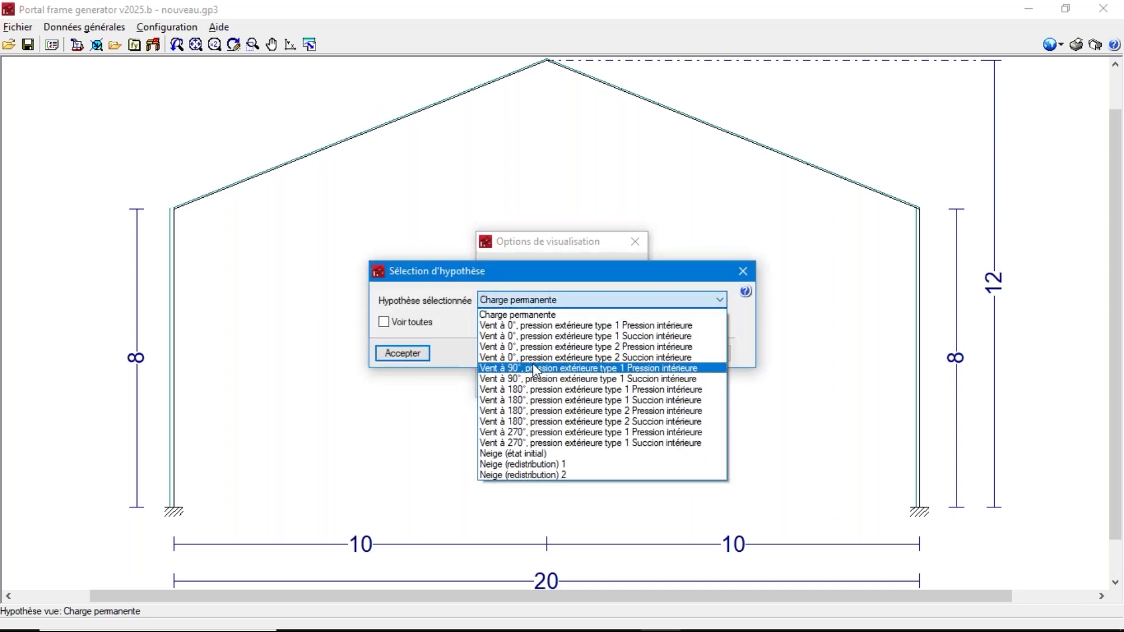
pyautogui.click(530, 334)
pyautogui.click(417, 355)
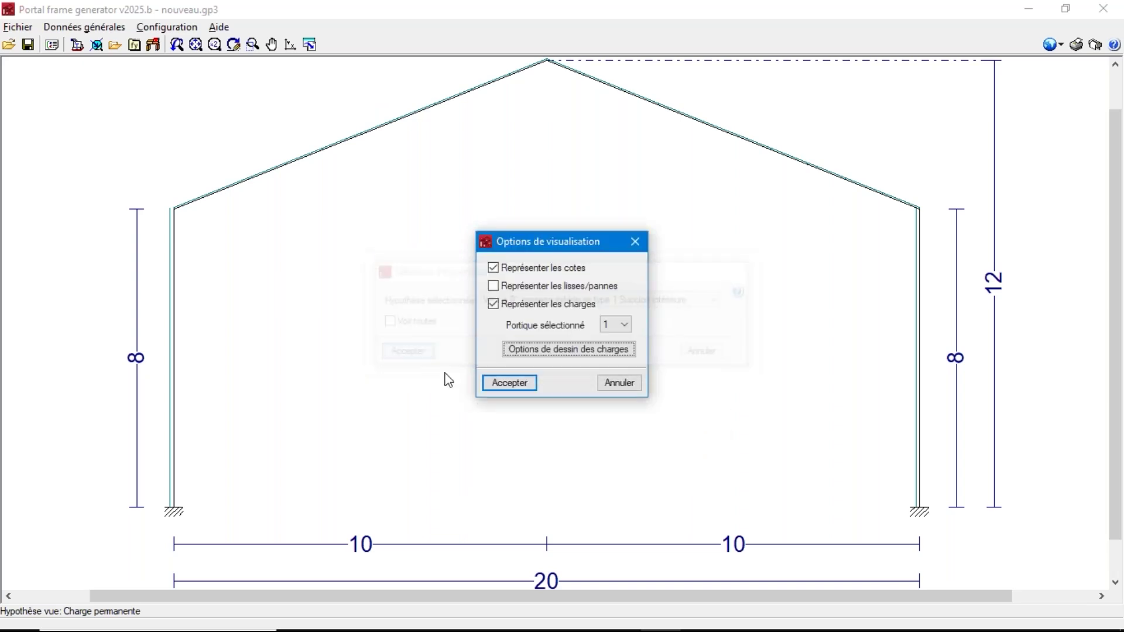
pyautogui.click(509, 383)
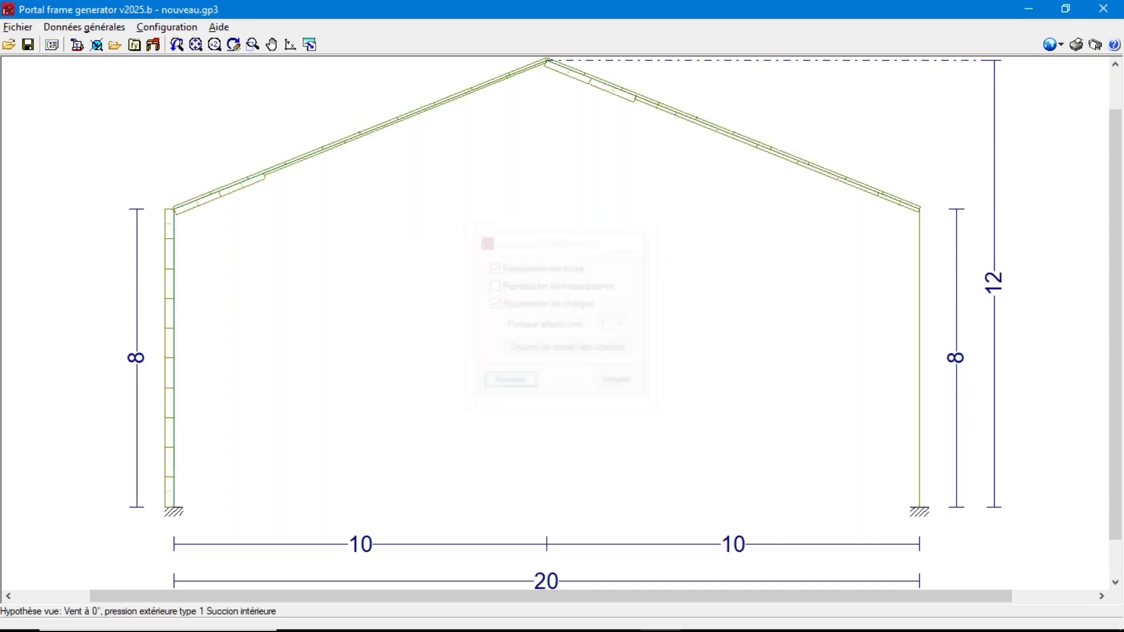
pyautogui.scroll(1, 606, 76)
pyautogui.scroll(2, 587, 130)
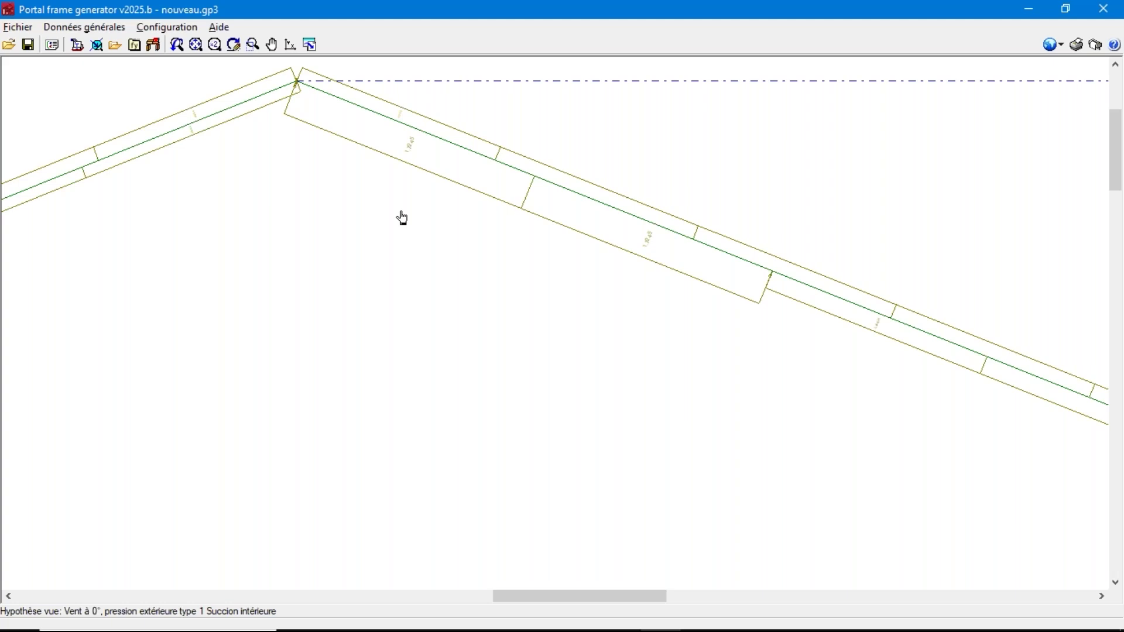
pyautogui.moveTo(618, 592)
pyautogui.mouseDown()
pyautogui.moveTo(715, 596)
pyautogui.moveTo(604, 571)
pyautogui.moveTo(497, 572)
pyautogui.mouseUp()
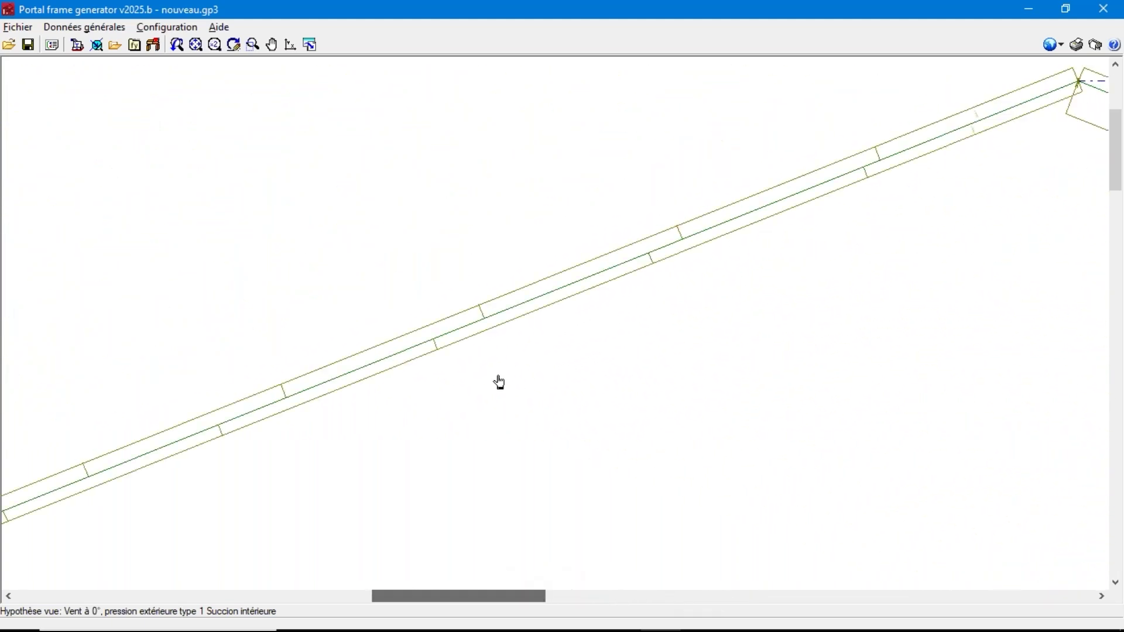
# Step: Review the permanent, wind and snow load cases available for the load display and keep the current selection
pyautogui.scroll(-2, 499, 382)
pyautogui.click(114, 30)
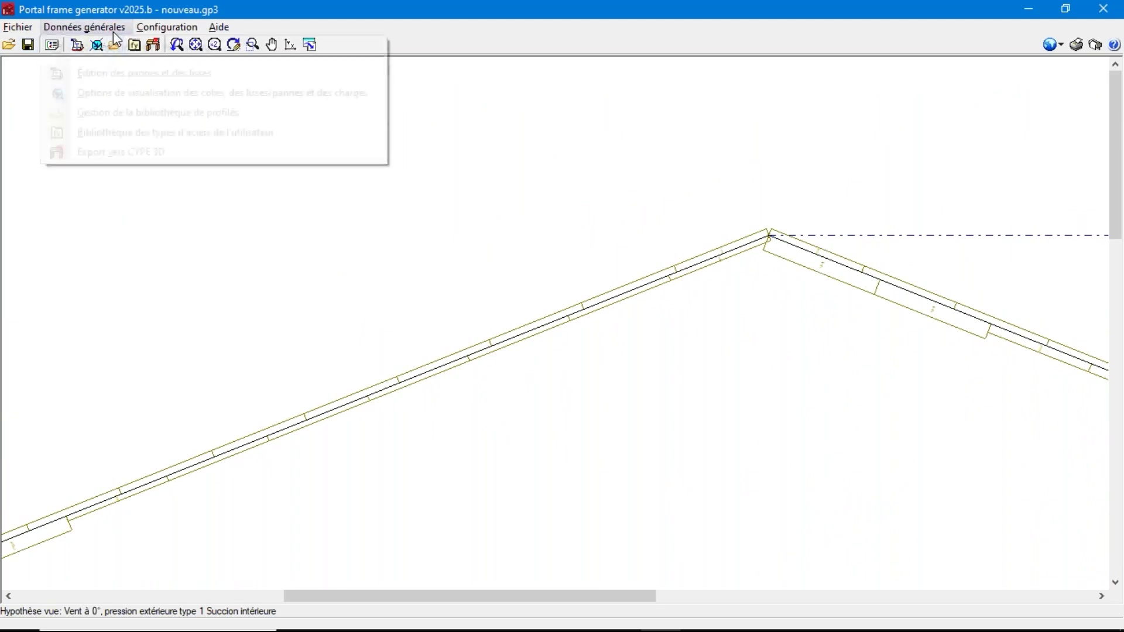
pyautogui.click(120, 94)
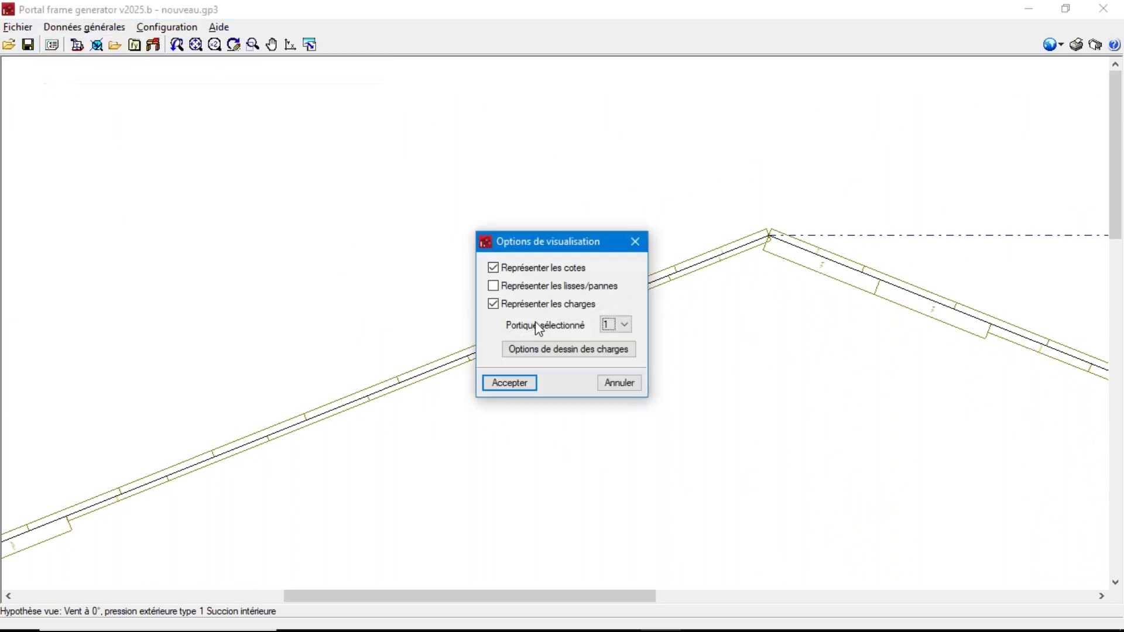
pyautogui.click(528, 347)
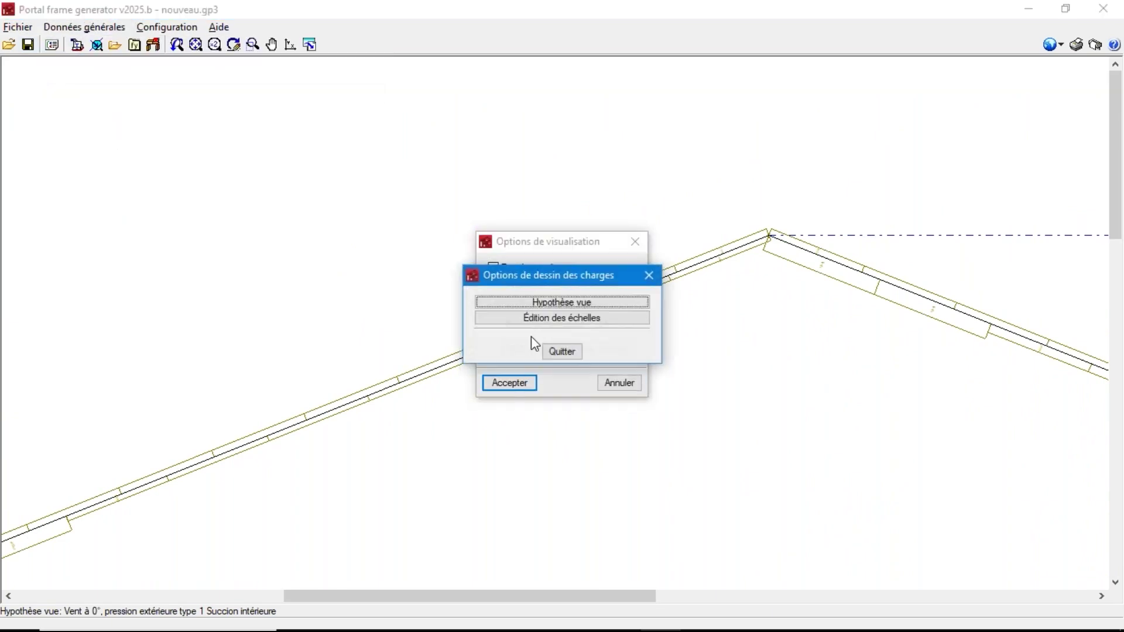
pyautogui.click(547, 302)
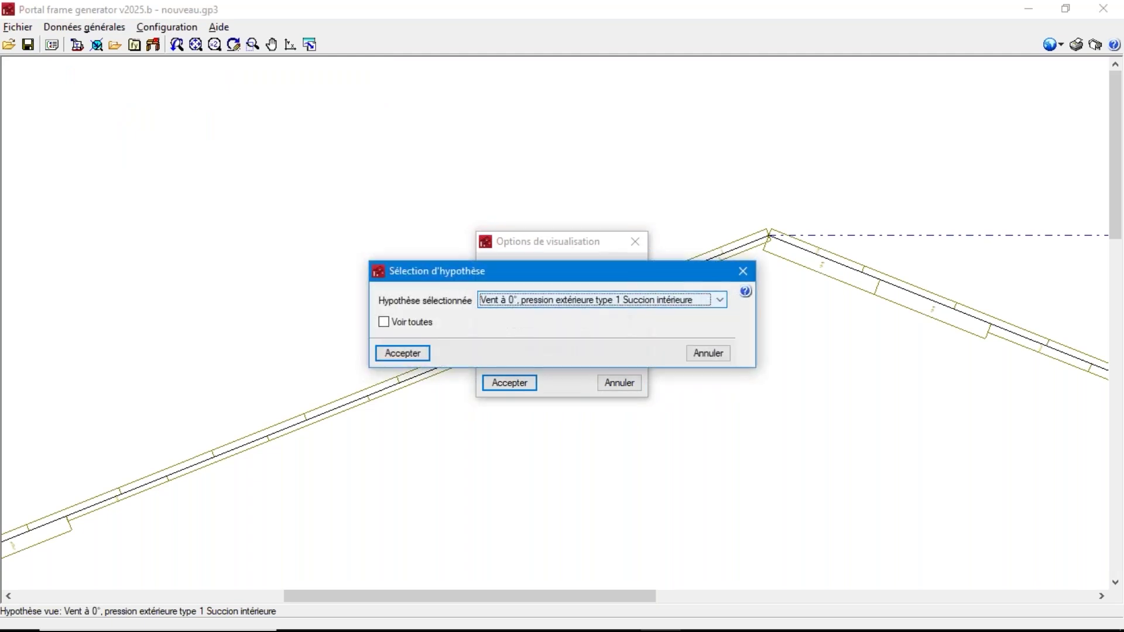
pyautogui.click(546, 300)
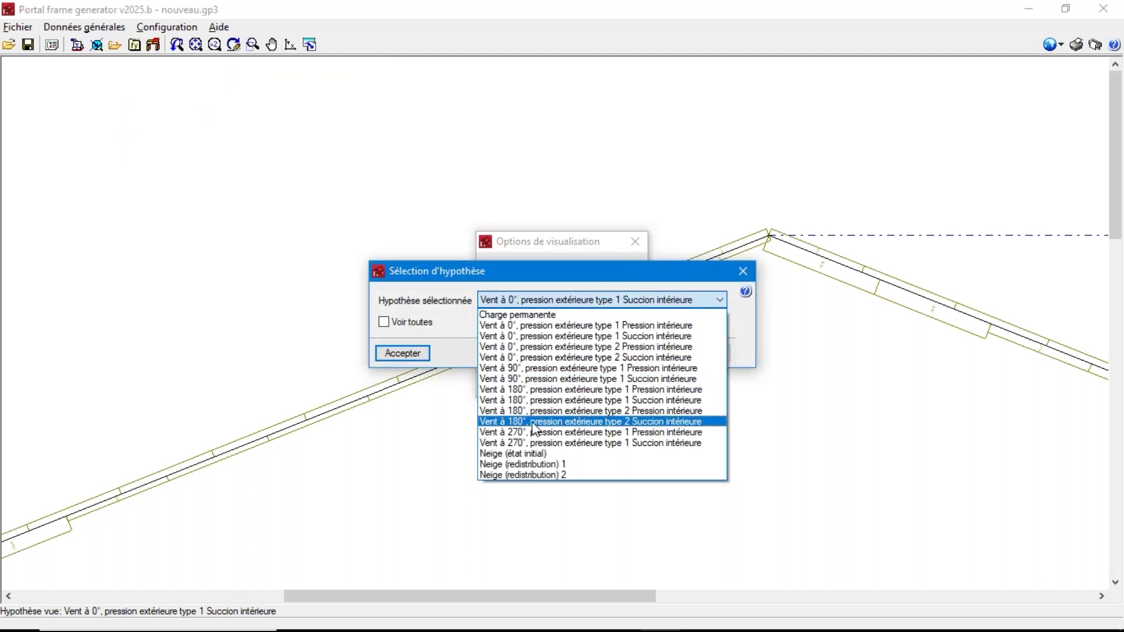
pyautogui.click(528, 537)
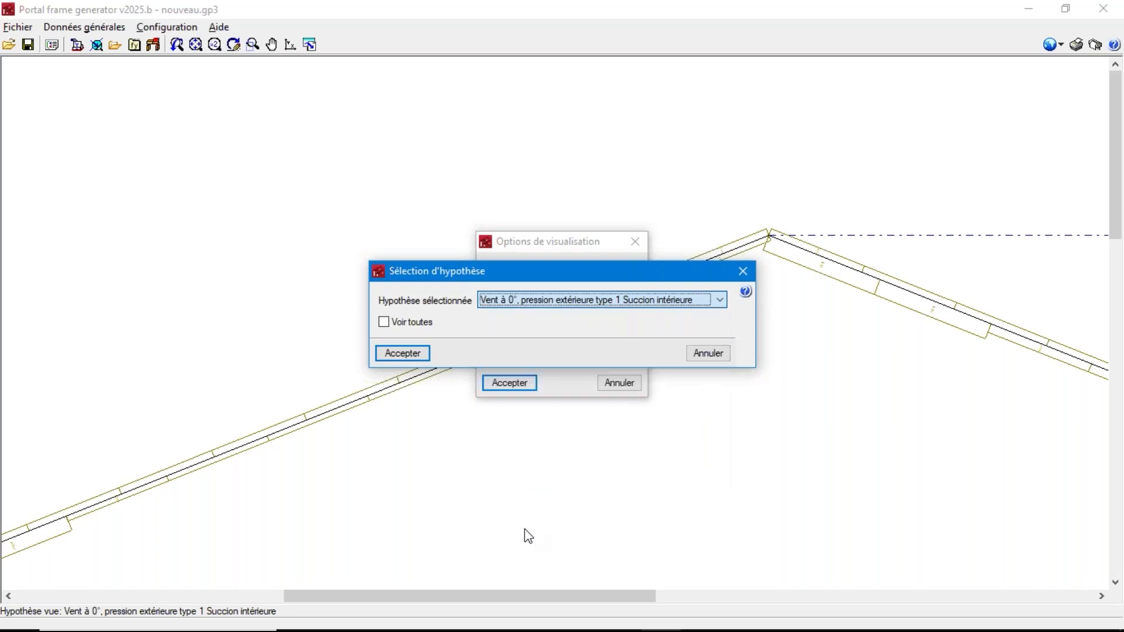
pyautogui.click(425, 353)
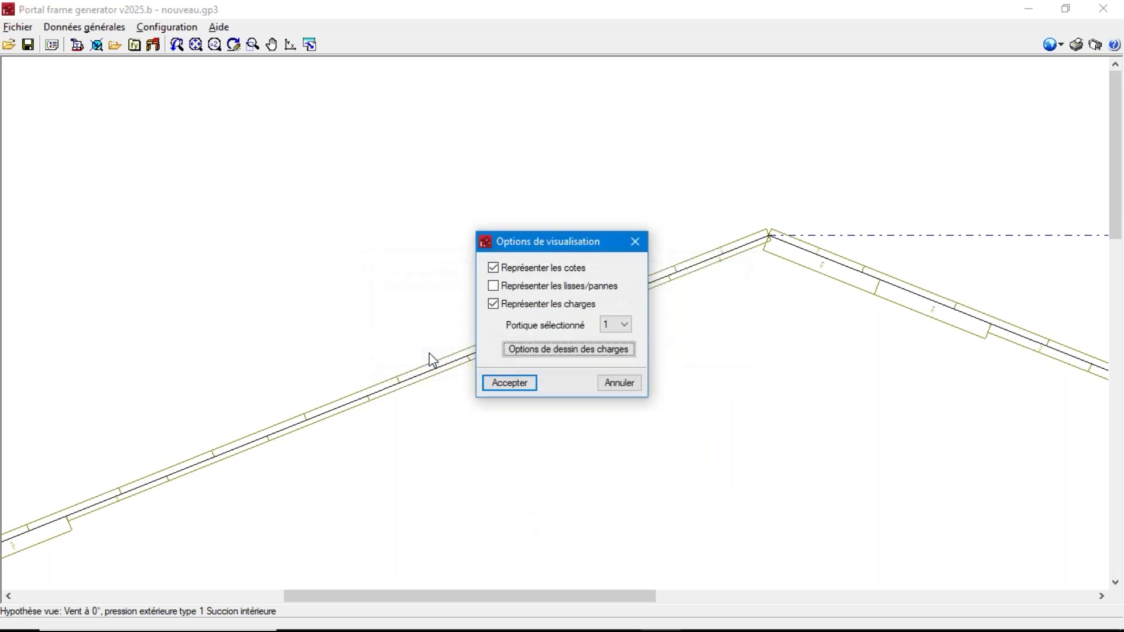
pyautogui.click(509, 384)
pyautogui.click(162, 27)
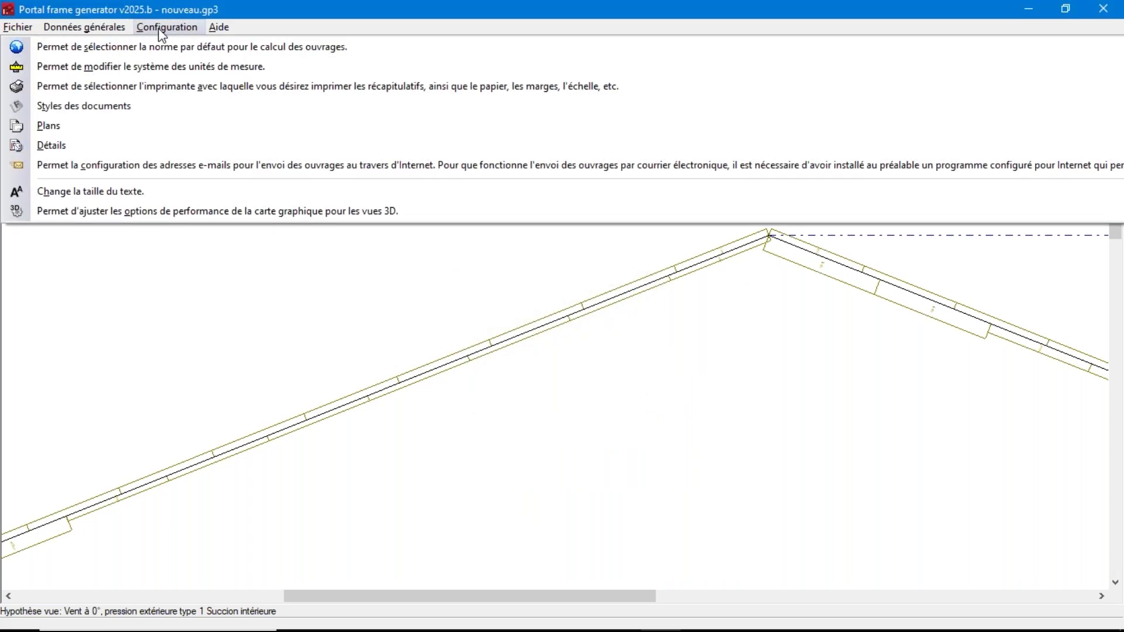
pyautogui.click(166, 27)
pyautogui.click(84, 27)
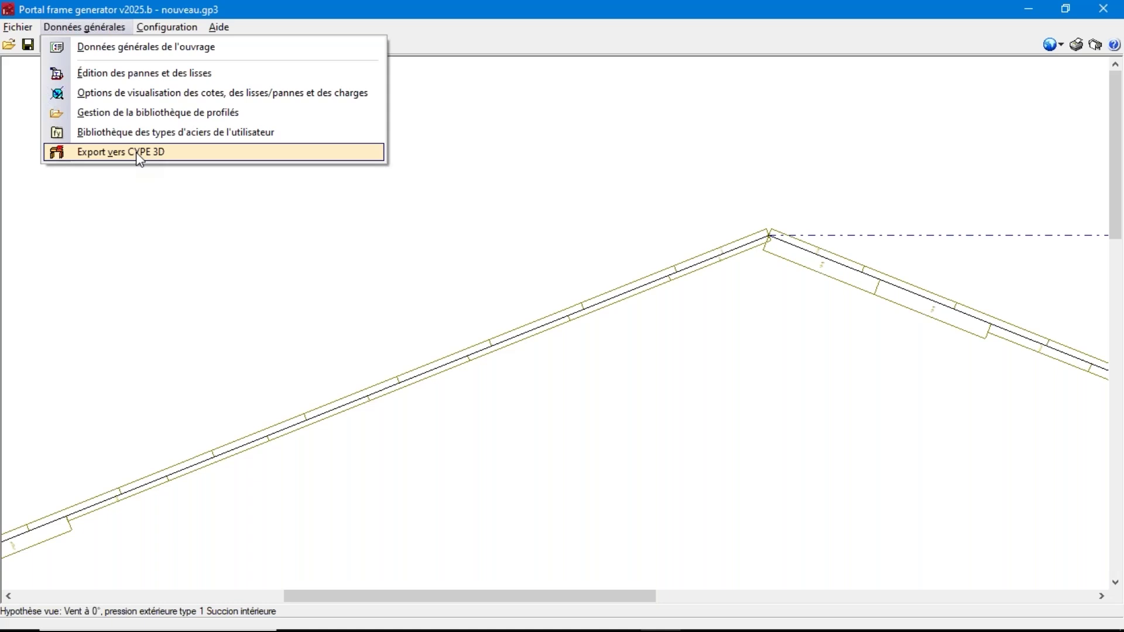
pyautogui.click(501, 238)
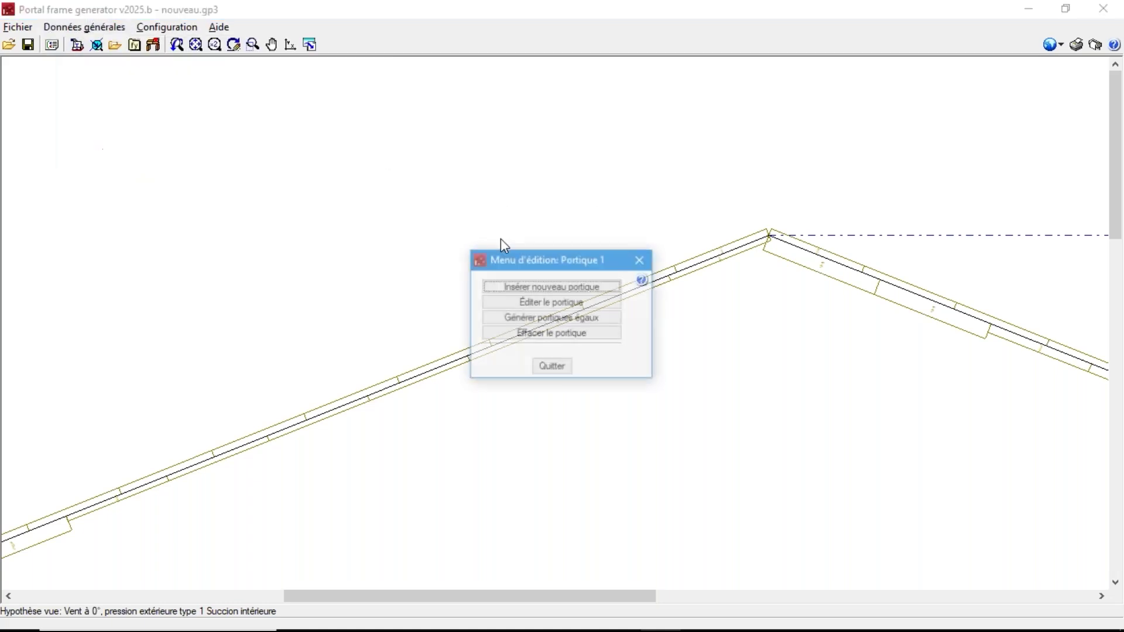
pyautogui.scroll(-3, 411, 184)
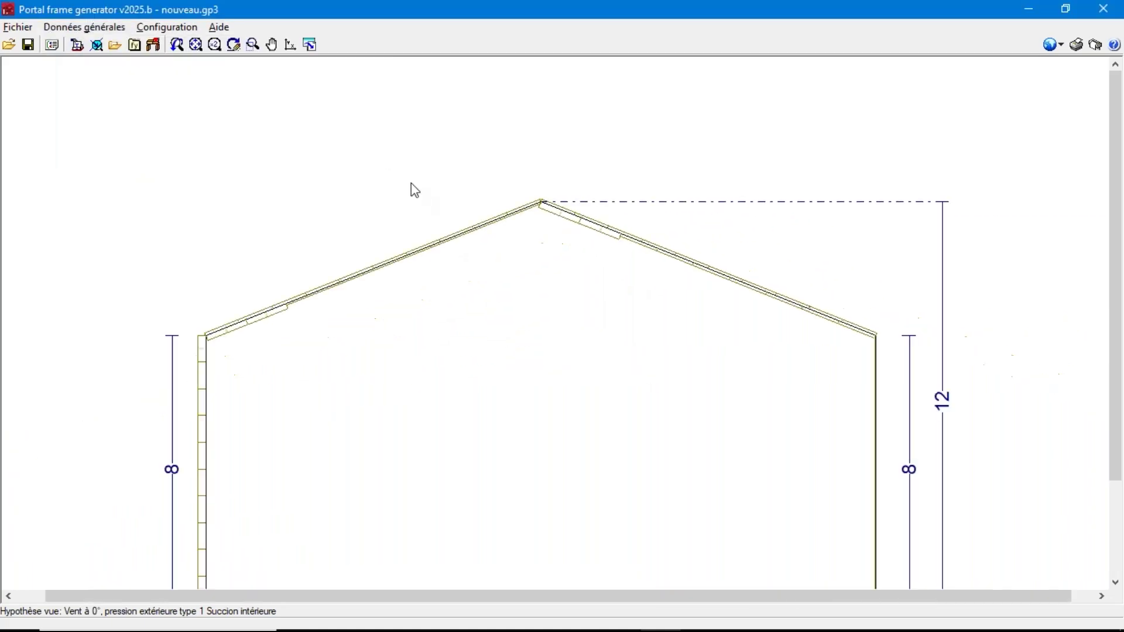
pyautogui.scroll(-1, 359, 371)
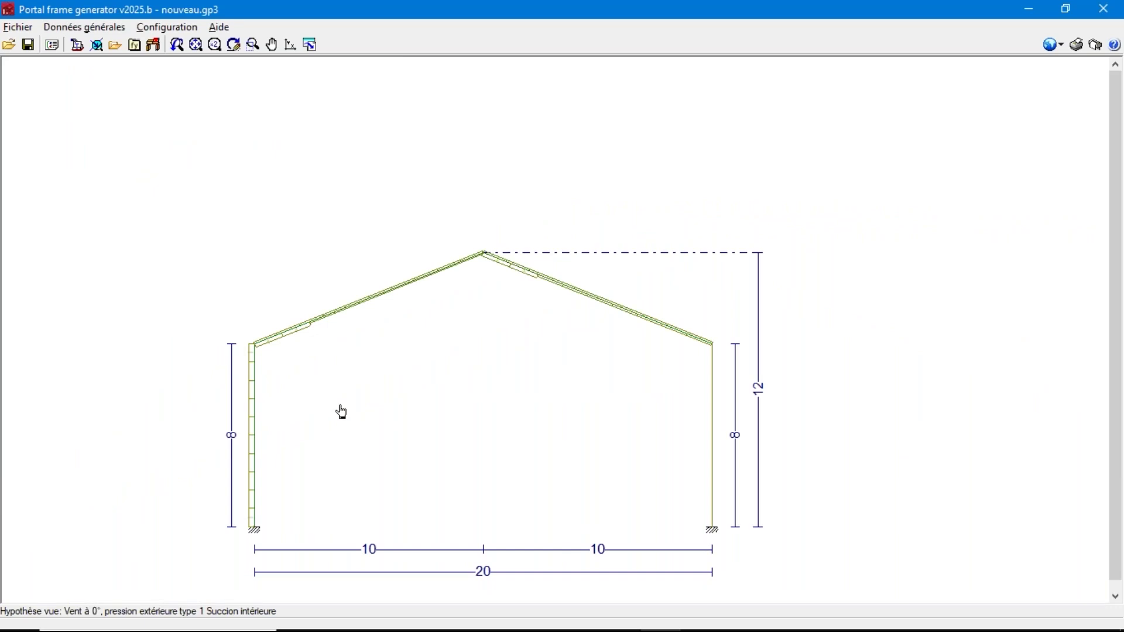
# Step: Switch to CYPECAD, open the integrated 3D structures tools and inspect the staircase area of the R+1 plan in the office building job
pyautogui.click(1028, 9)
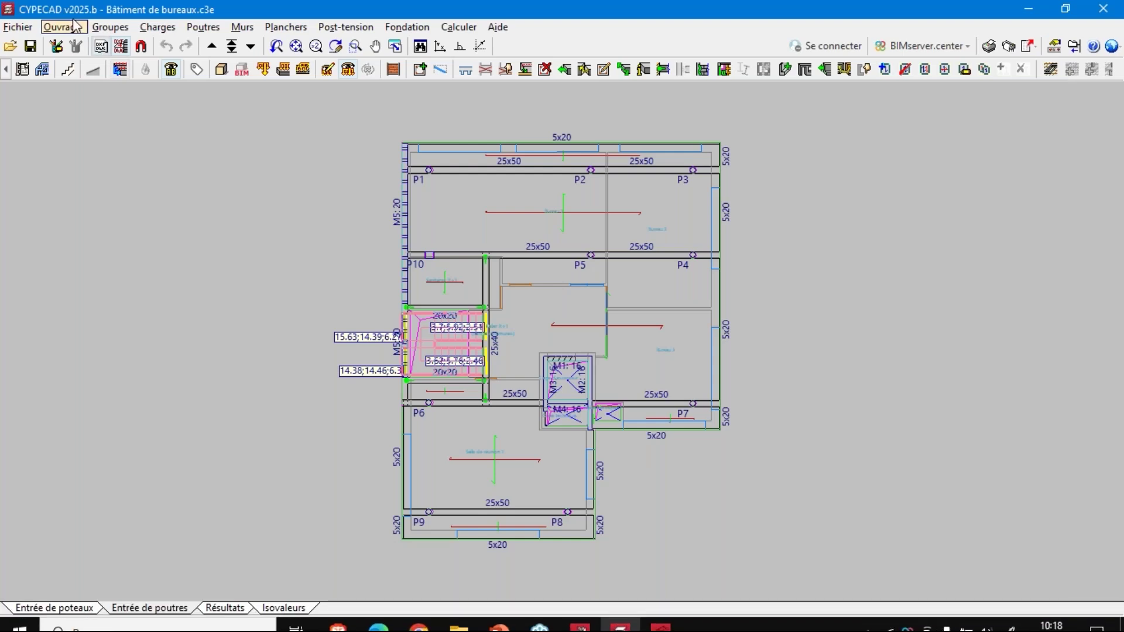
pyautogui.click(41, 69)
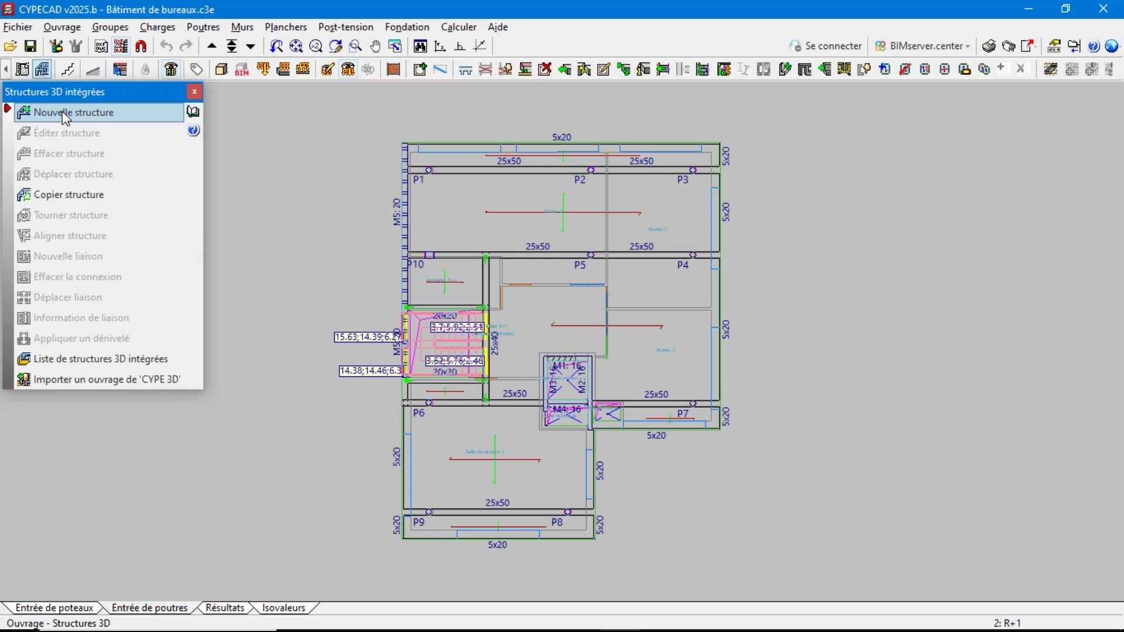
pyautogui.scroll(3, 454, 372)
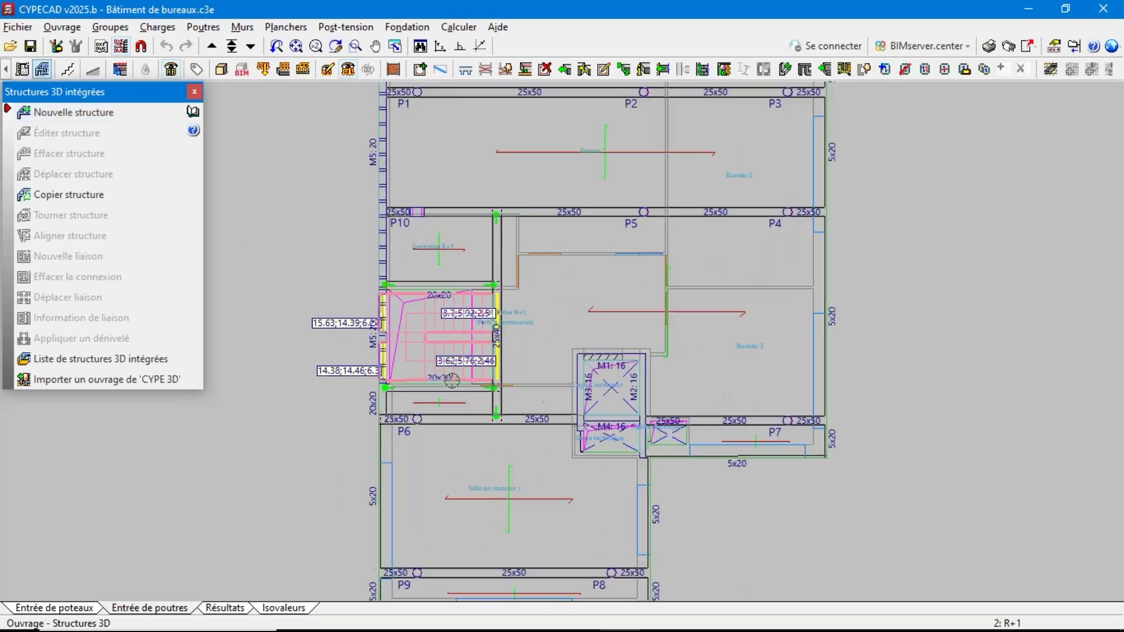
pyautogui.scroll(1, 443, 383)
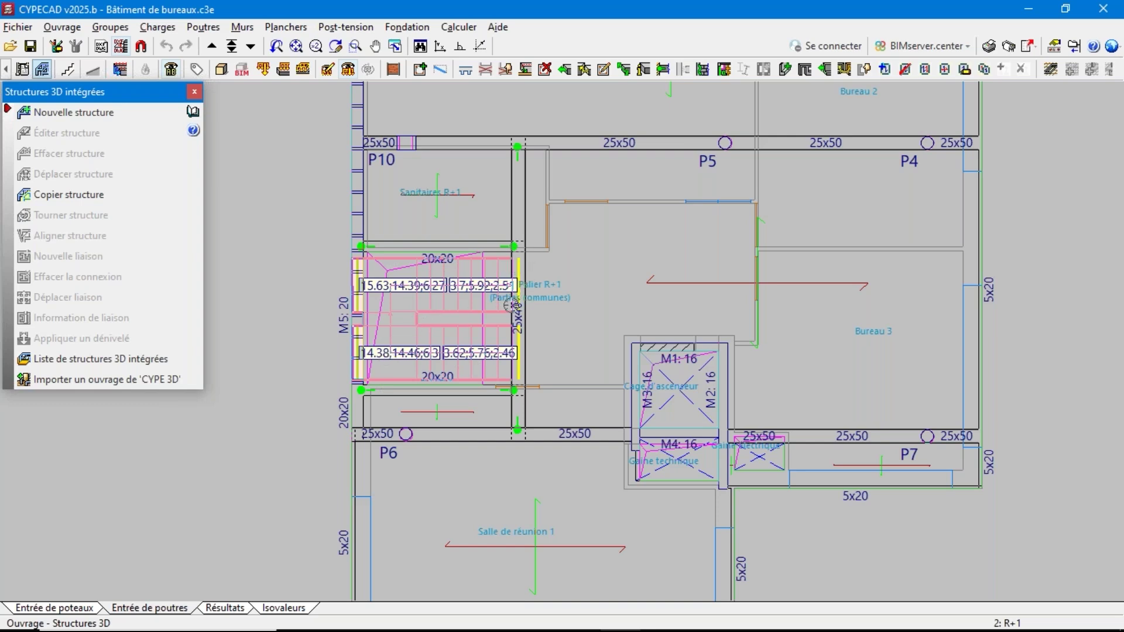
pyautogui.scroll(2, 513, 305)
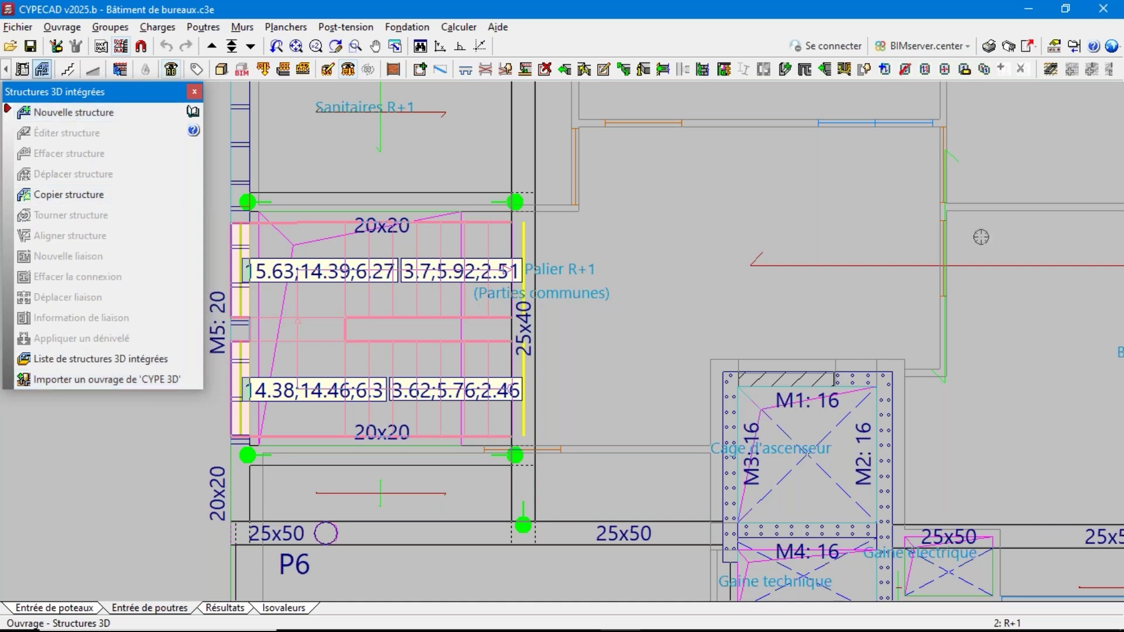
# Step: Go to the Toiture group, show its full plan, and view the reference entry for a new integrated 3D structure before cancelling it
pyautogui.click(232, 48)
pyautogui.click(539, 209)
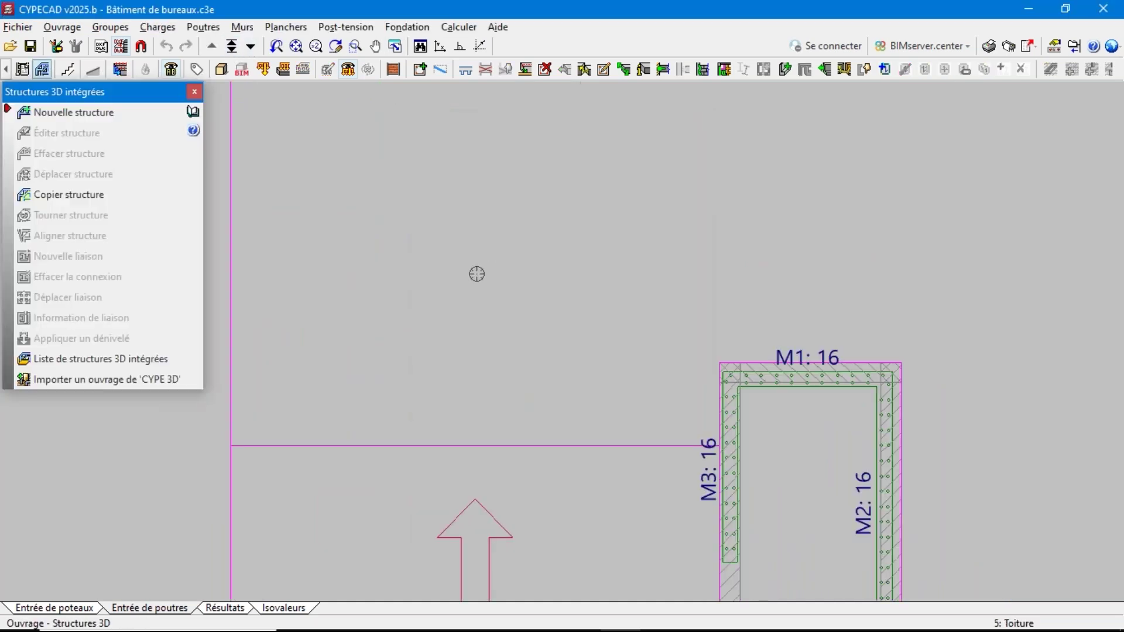
pyautogui.scroll(-3, 510, 359)
pyautogui.scroll(5, 520, 306)
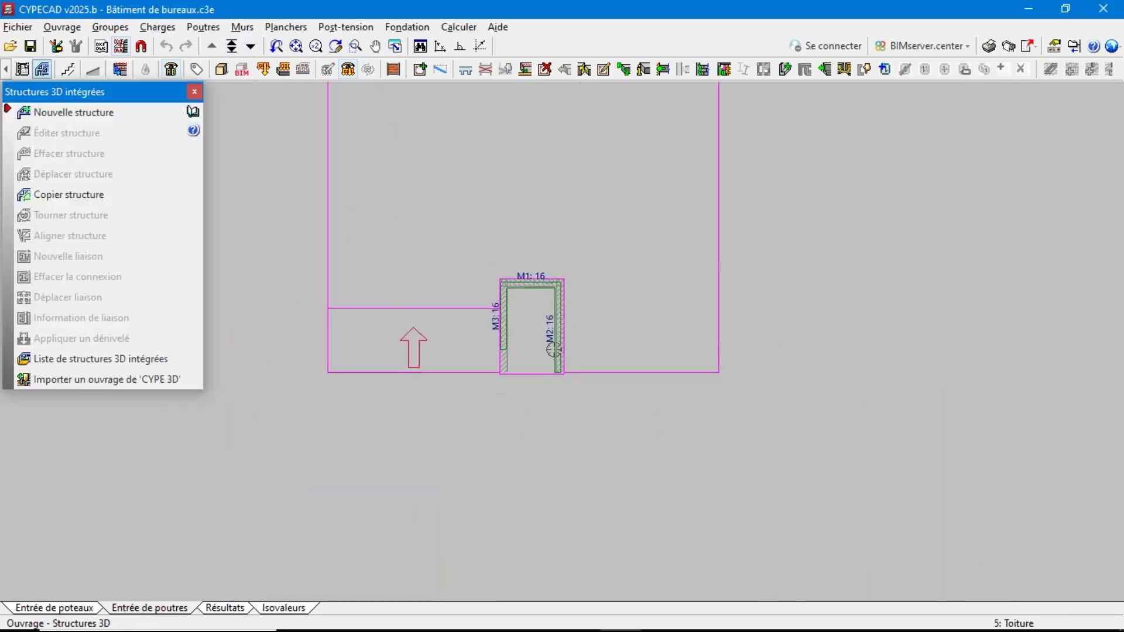
pyautogui.scroll(-1, 534, 430)
pyautogui.scroll(-2, 534, 427)
pyautogui.scroll(1, 520, 296)
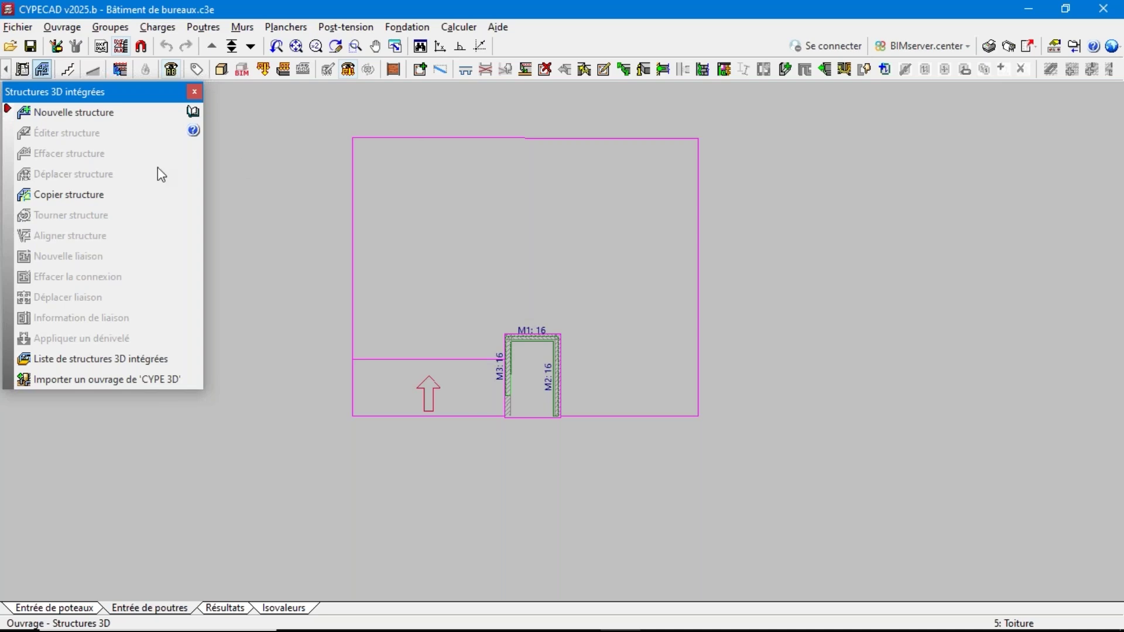
pyautogui.click(53, 112)
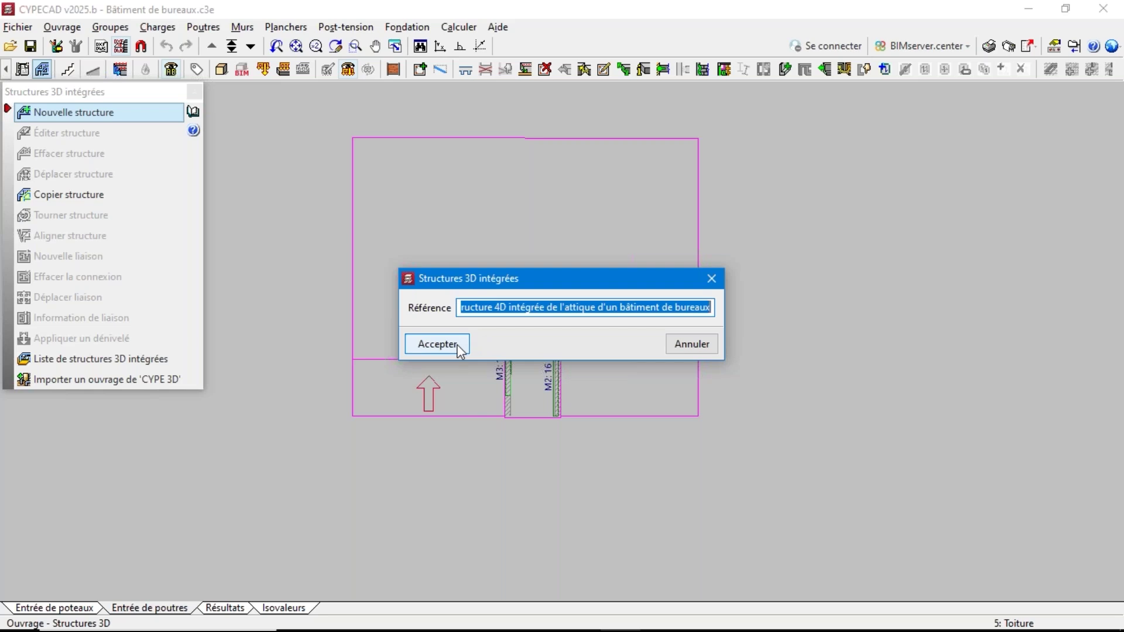
pyautogui.click(675, 348)
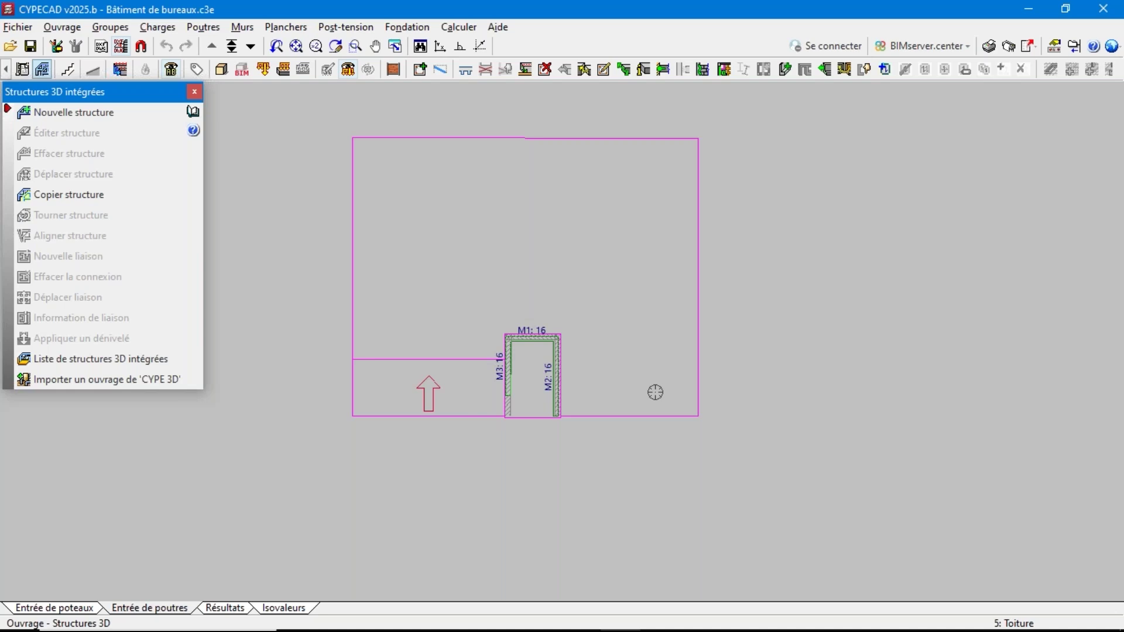
# Step: Quit CYPECAD, then close Portal frame generator without saving the current job
pyautogui.click(1095, 8)
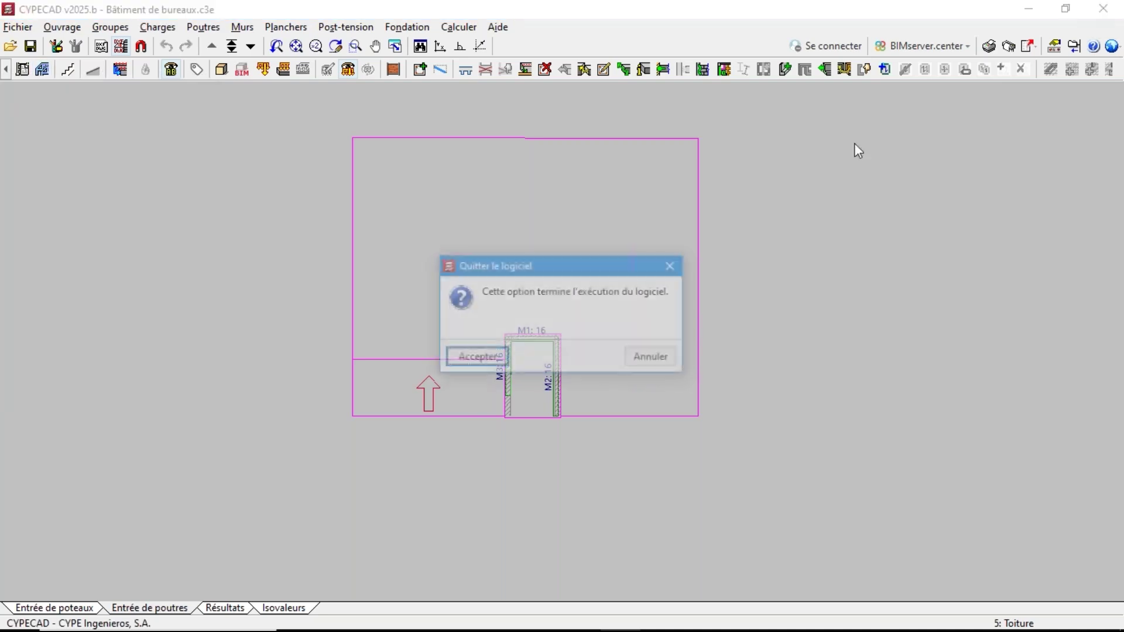
pyautogui.click(498, 357)
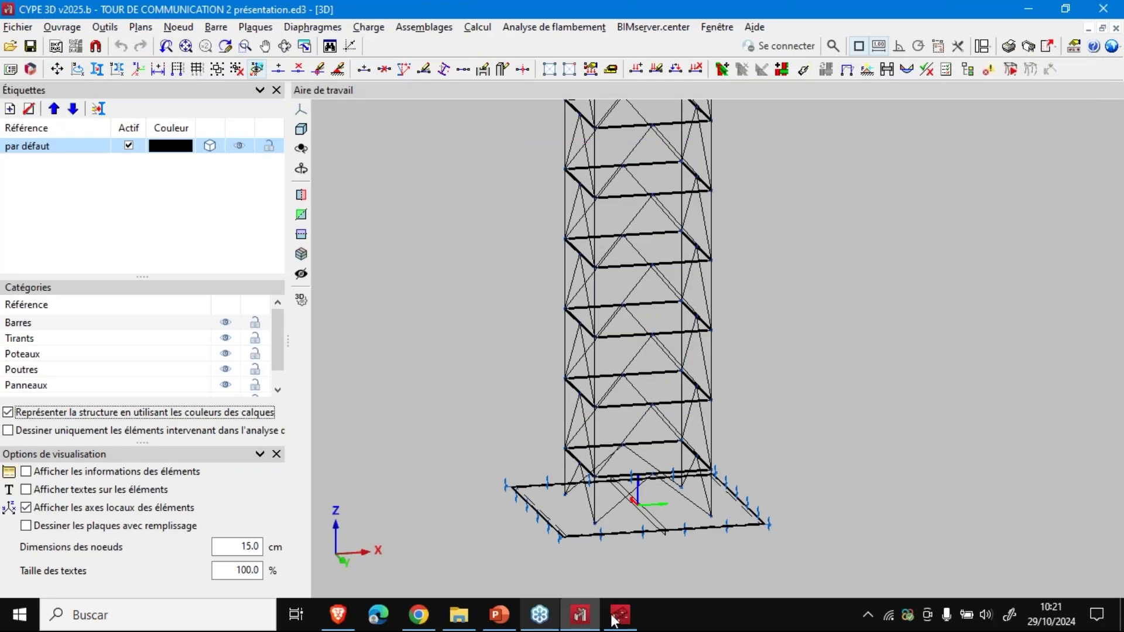
pyautogui.click(621, 616)
pyautogui.click(1103, 8)
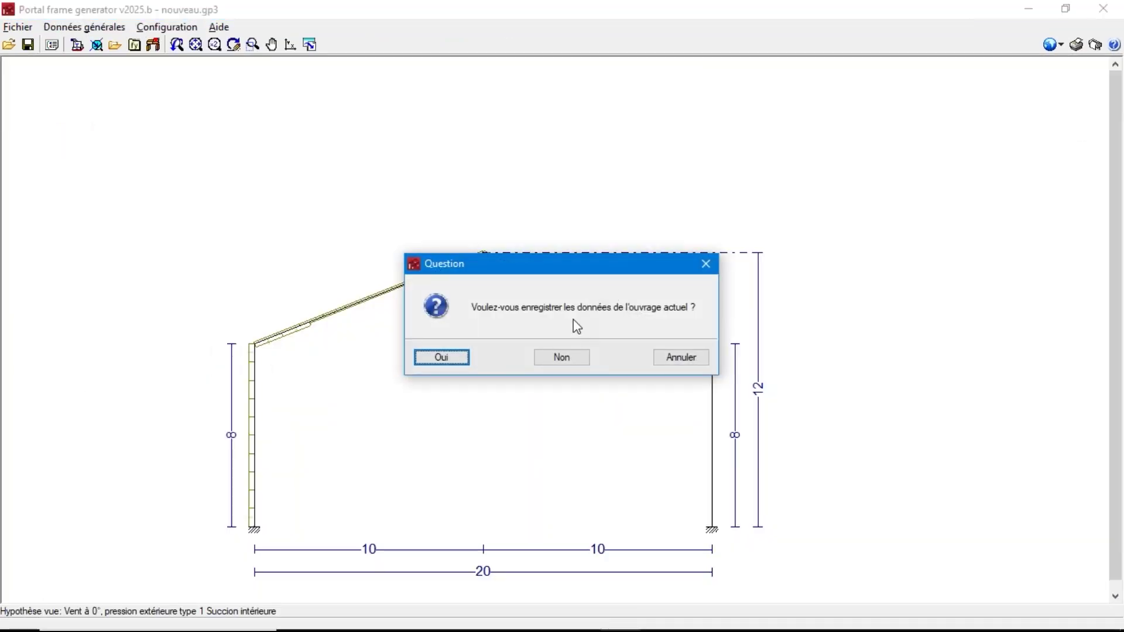
pyautogui.click(557, 360)
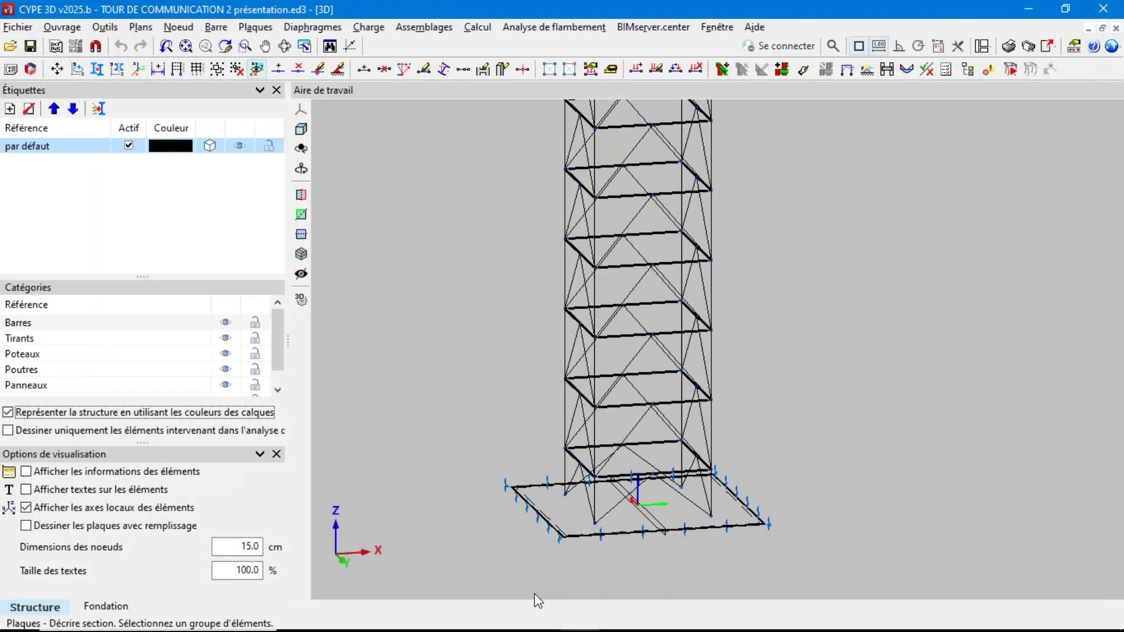
# Step: Open the job "STRUCTURE PUBLICITAIRE présentation" from the CYPE 3D projects folder
pyautogui.click(18, 27)
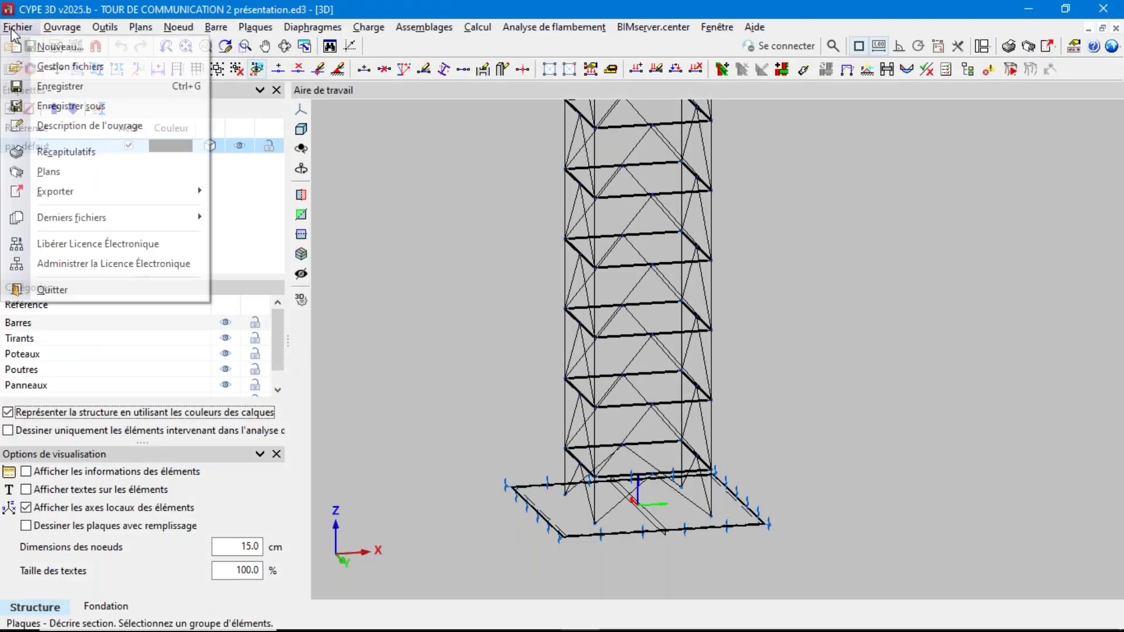
pyautogui.click(42, 66)
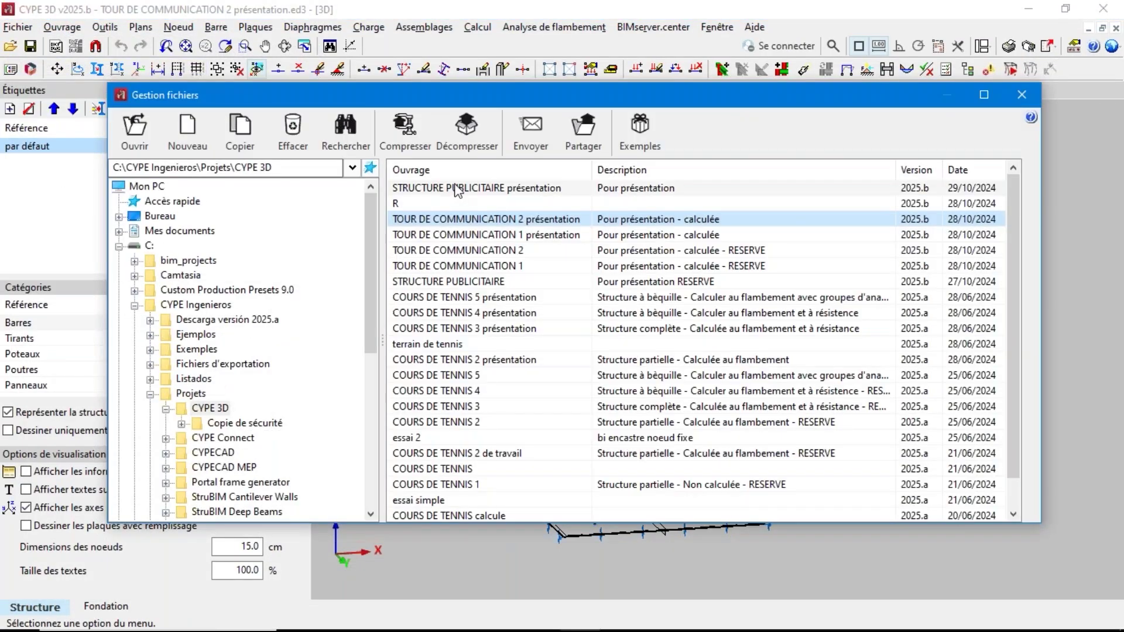
pyautogui.click(455, 187)
pyautogui.doubleClick(455, 188)
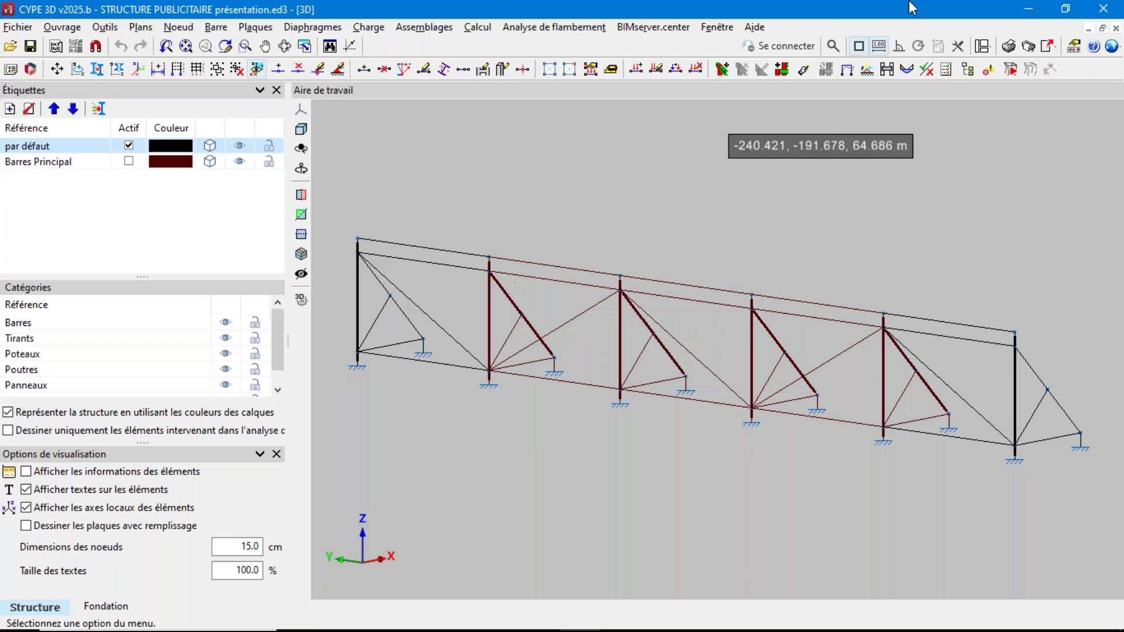
# Step: Minimize CYPE 3D, launch CYPECAD from the CYPE Menu and open the recent job nouveau.c3e
pyautogui.moveTo(574, 627)
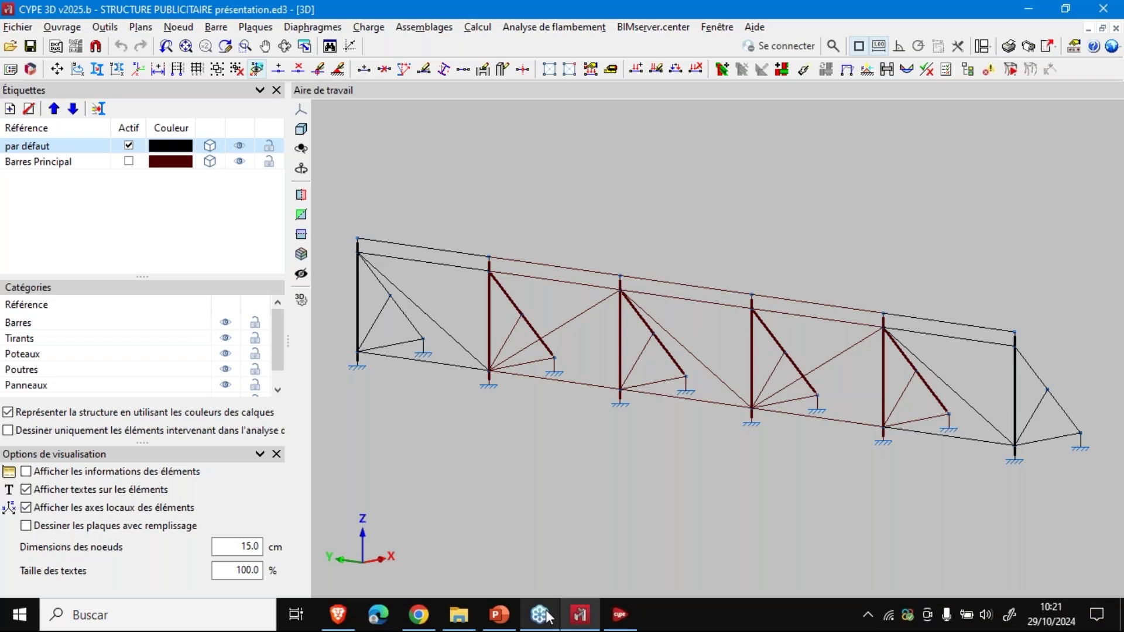
pyautogui.click(1028, 10)
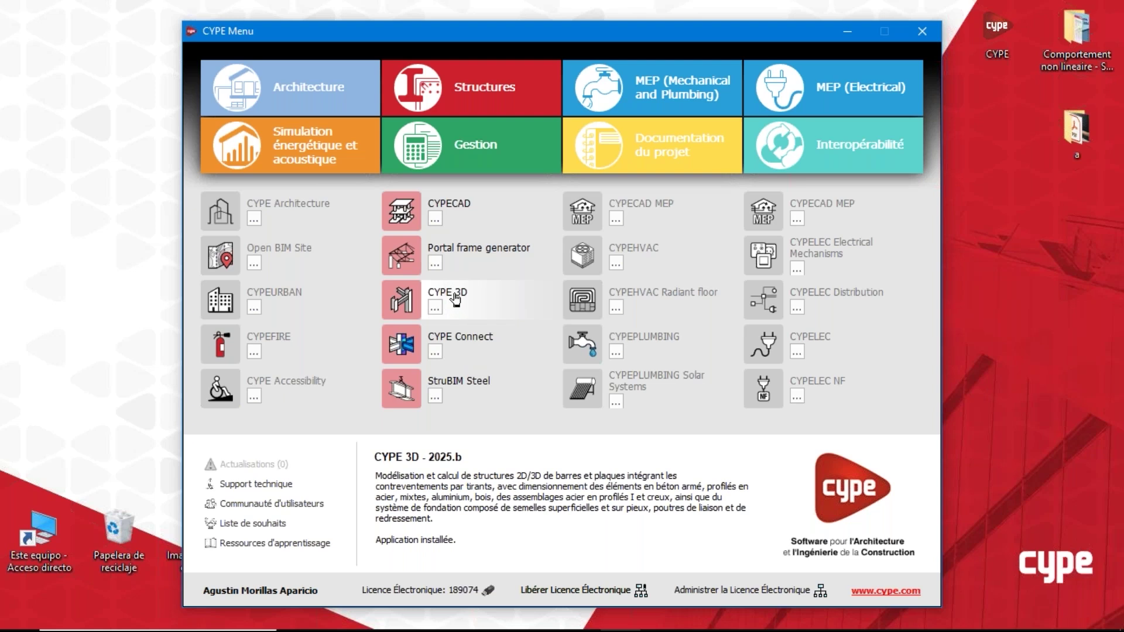
pyautogui.click(461, 209)
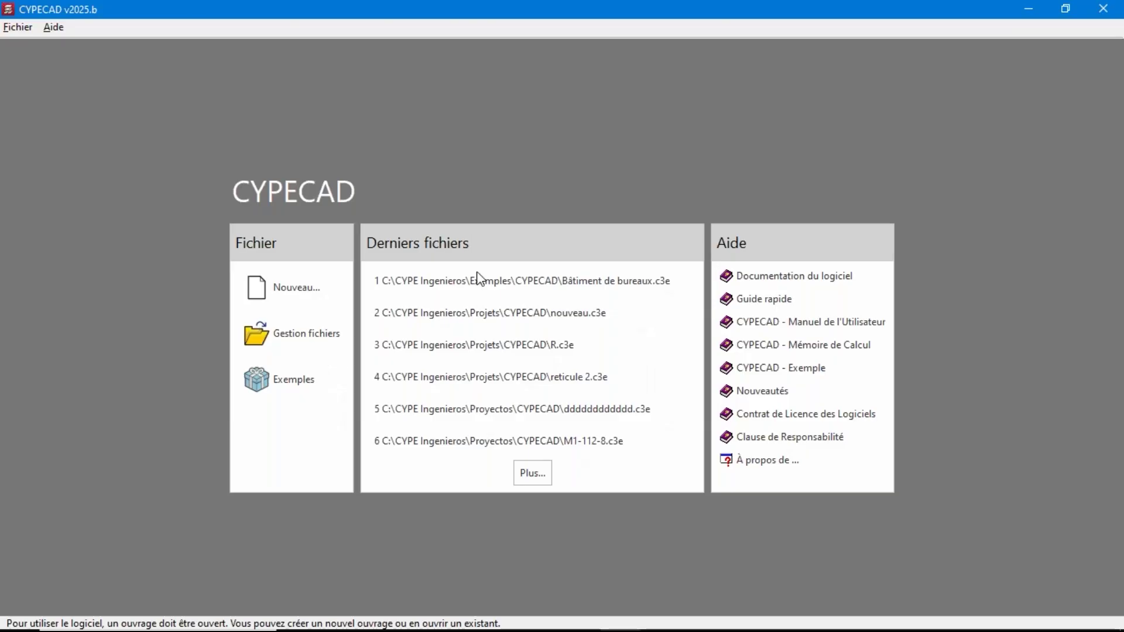
pyautogui.click(478, 316)
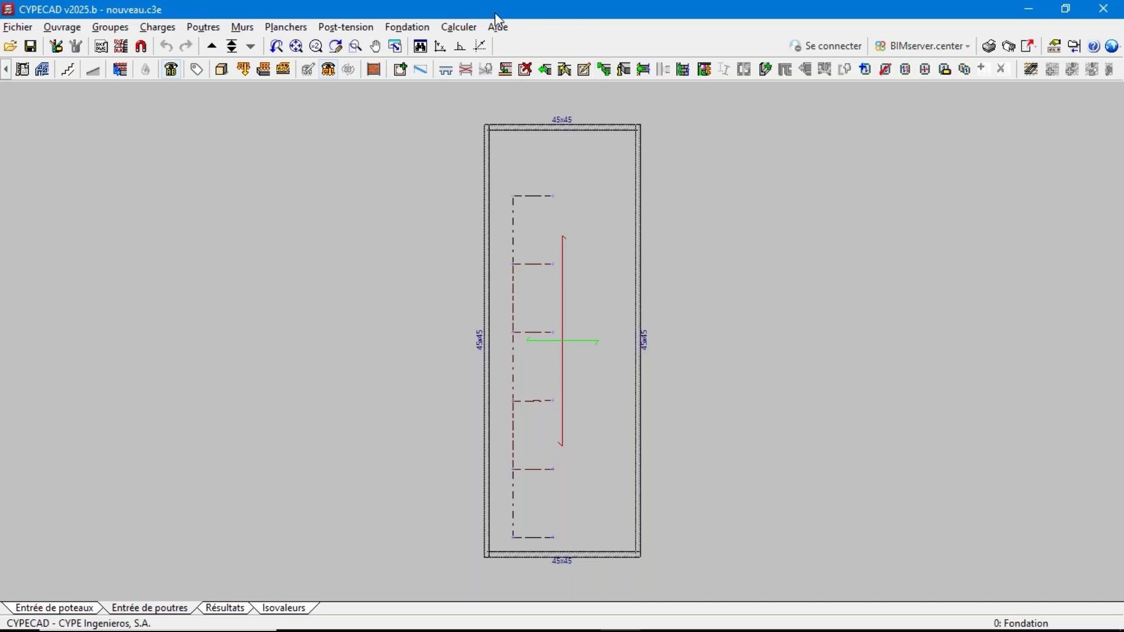
# Step: View the sizing options offered for calculating the job without sizing the foundation, and close them without calculating
pyautogui.click(469, 29)
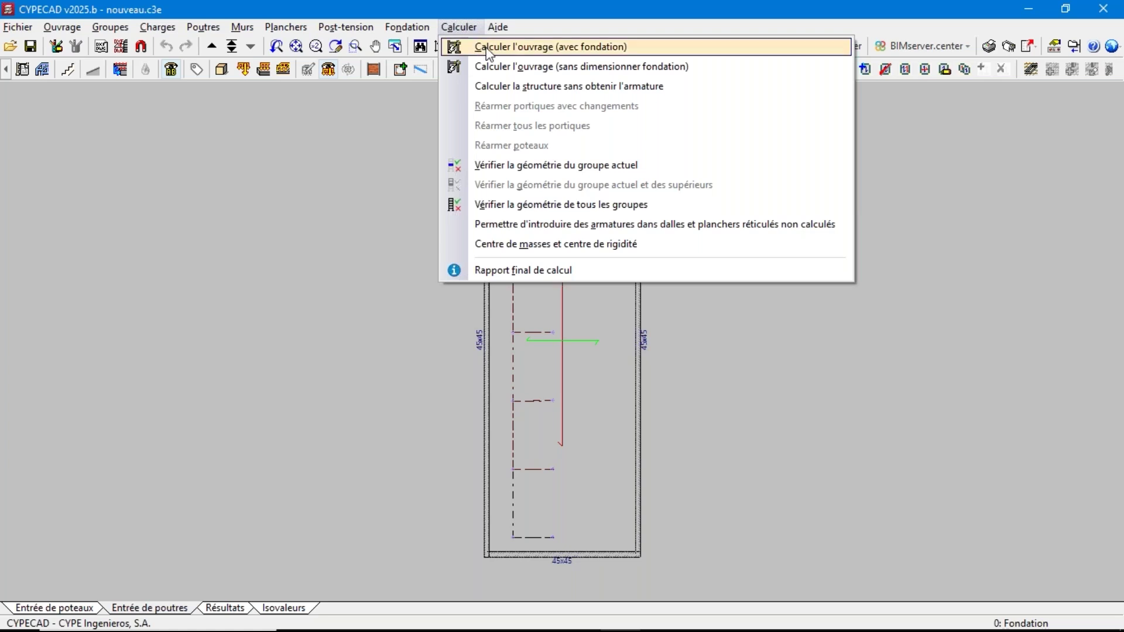
pyautogui.click(492, 66)
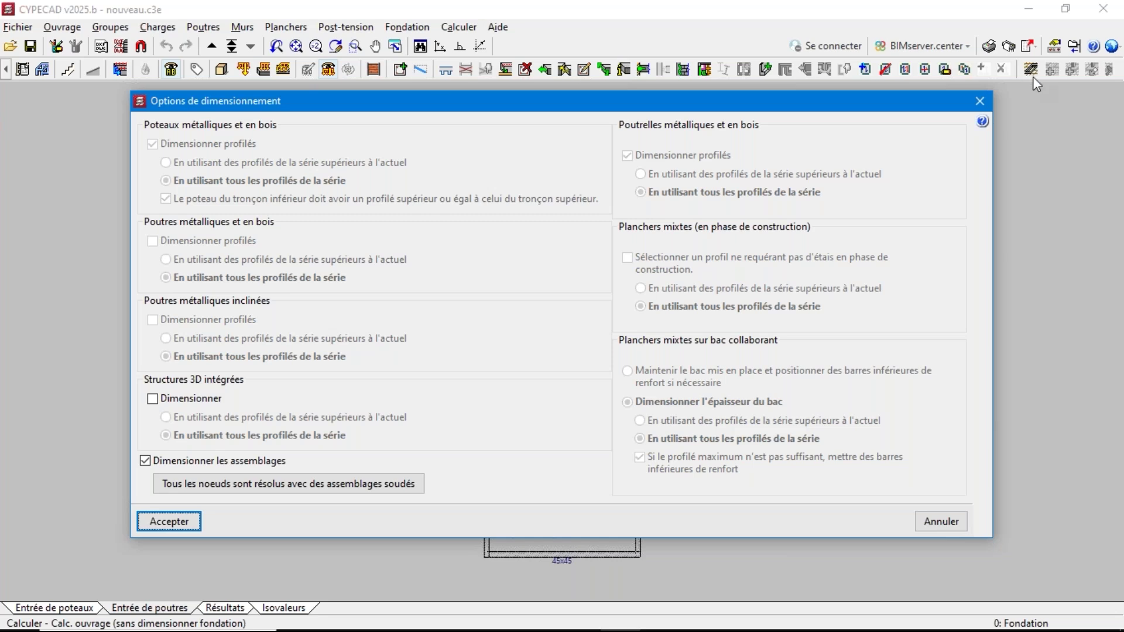
pyautogui.click(979, 101)
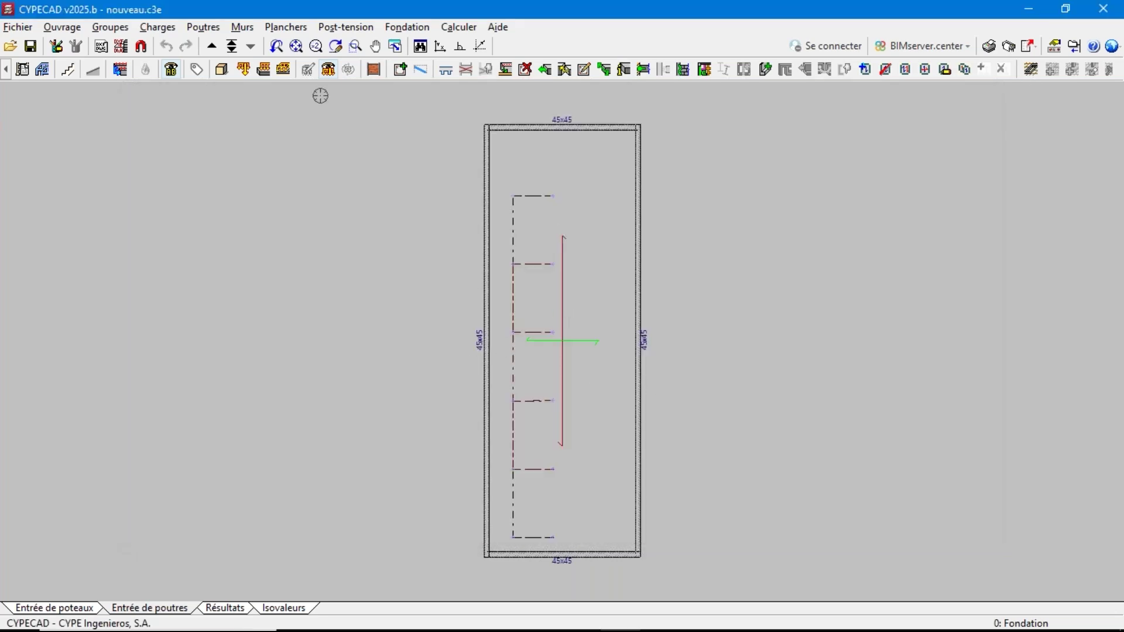
# Step: Show the 3D view of the building and examine the advertising structure on its foundation slab, then return to the plan
pyautogui.click(220, 70)
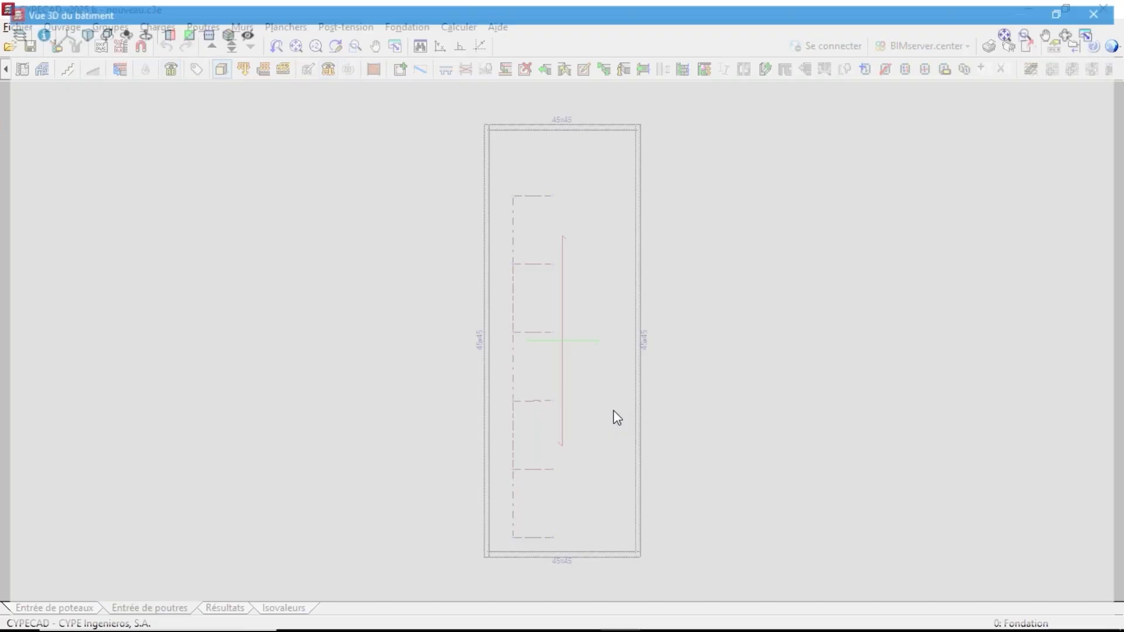
pyautogui.scroll(5, 331, 456)
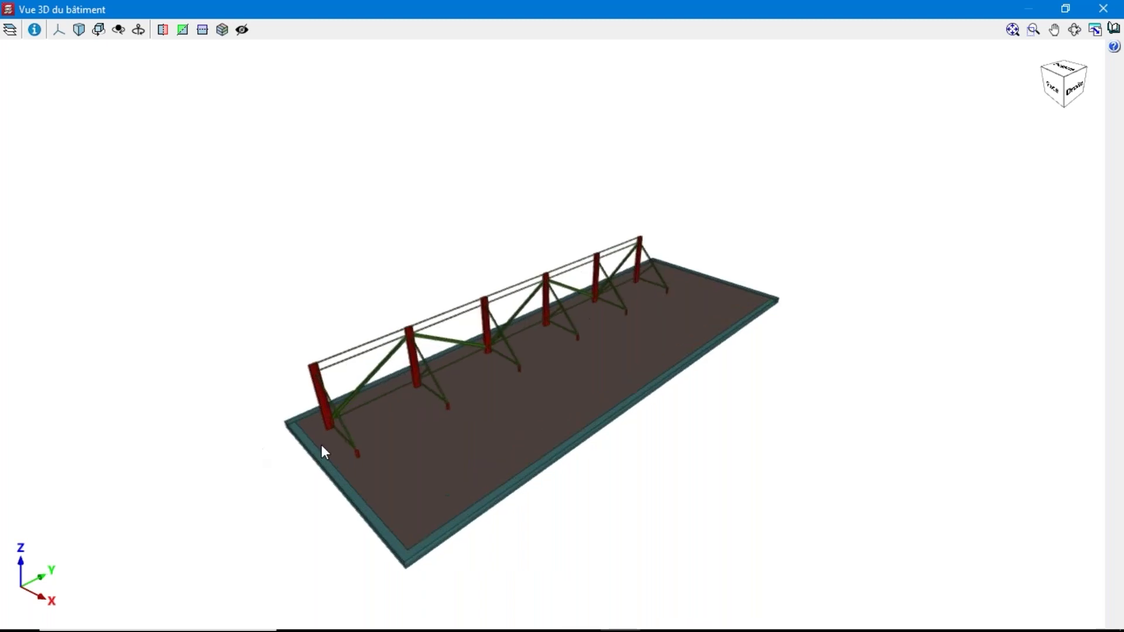
pyautogui.scroll(1, 343, 456)
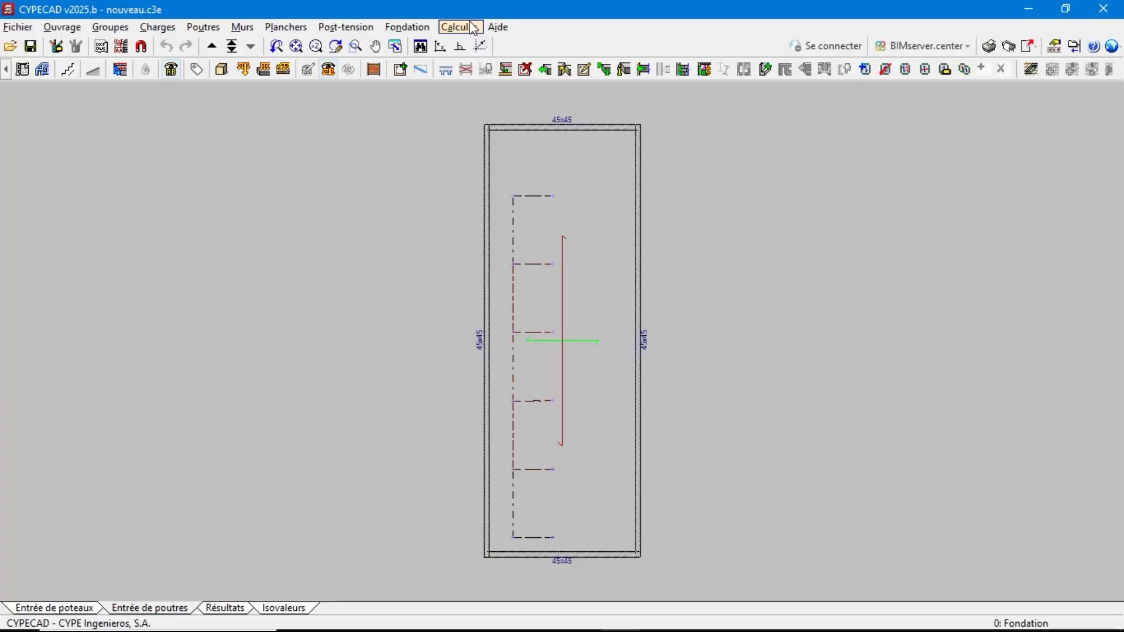
# Step: Review the available calculation commands and the sizing options for integrated 3D structures, then dismiss them without calculating
pyautogui.click(473, 28)
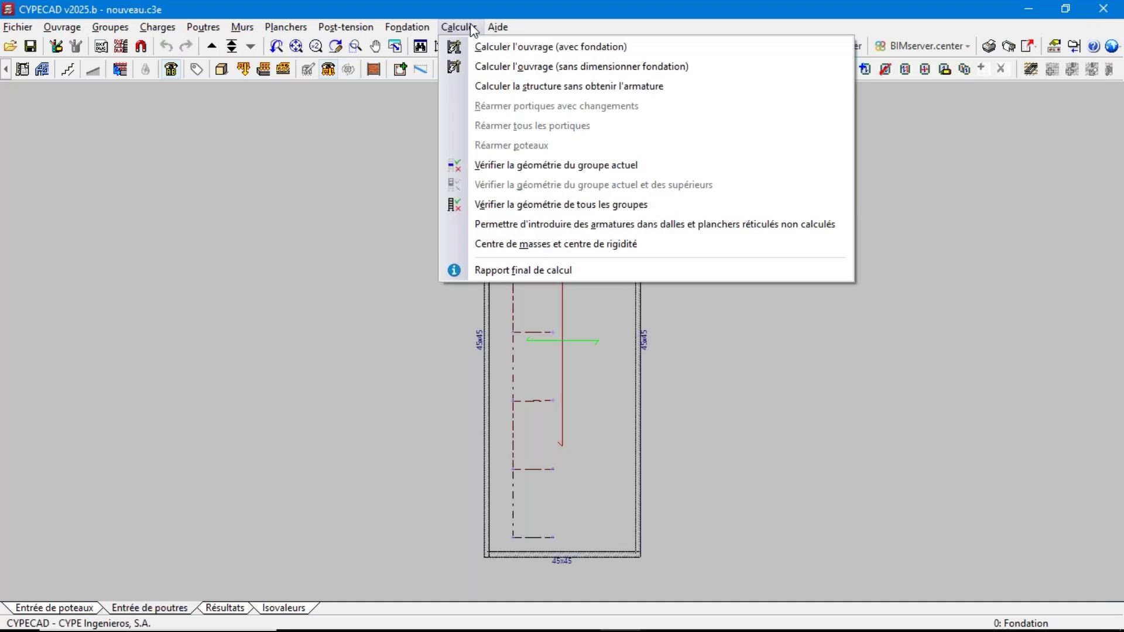
pyautogui.click(507, 68)
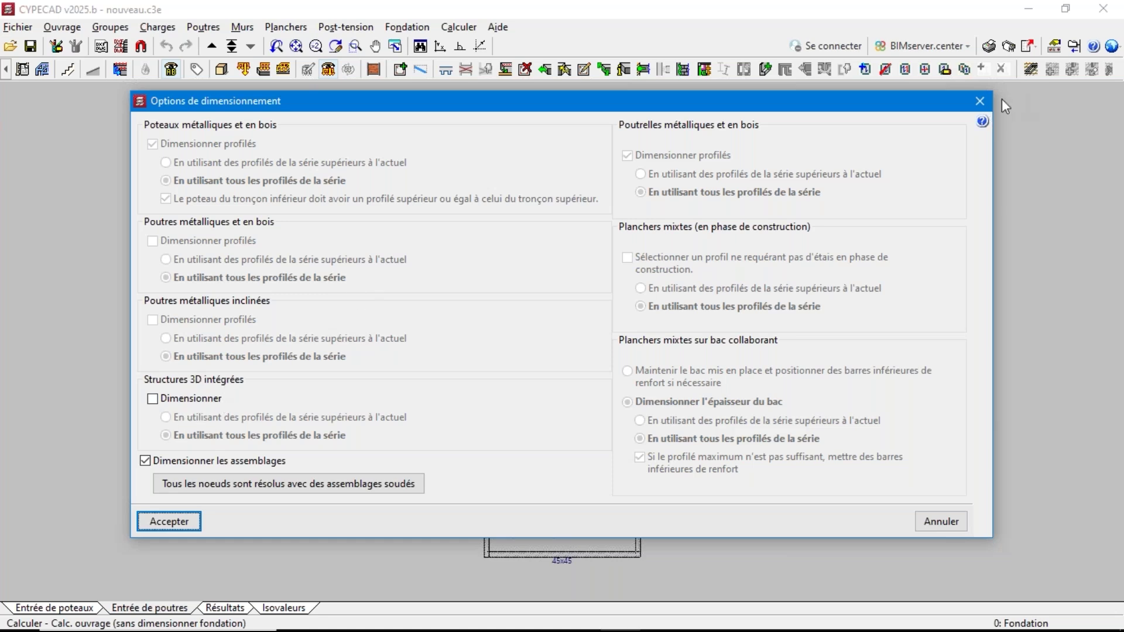
pyautogui.click(981, 103)
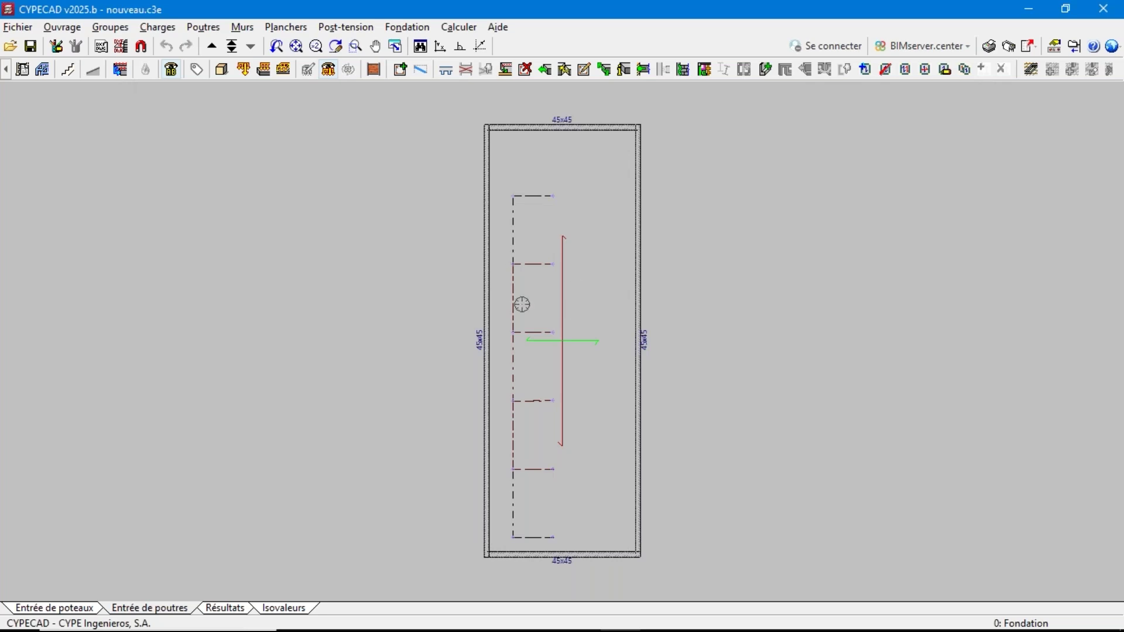
# Step: Inspect the posts and braces of the integrated structure up close in the building's 3D view, then close that view
pyautogui.click(221, 69)
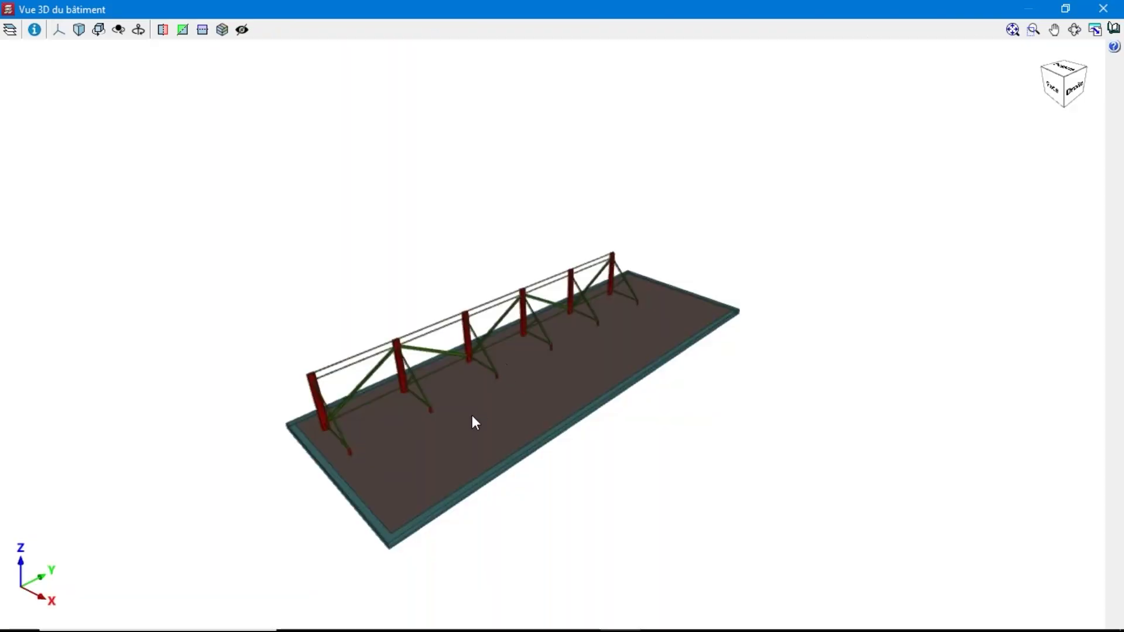
pyautogui.scroll(3, 473, 419)
pyautogui.scroll(-1, 473, 418)
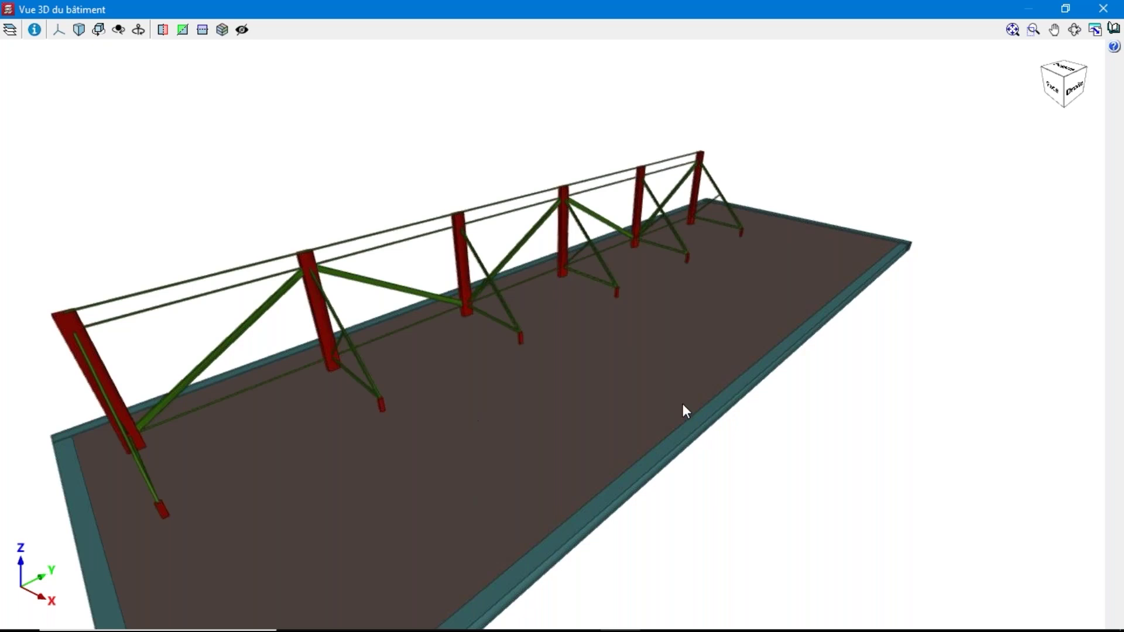
pyautogui.click(1066, 8)
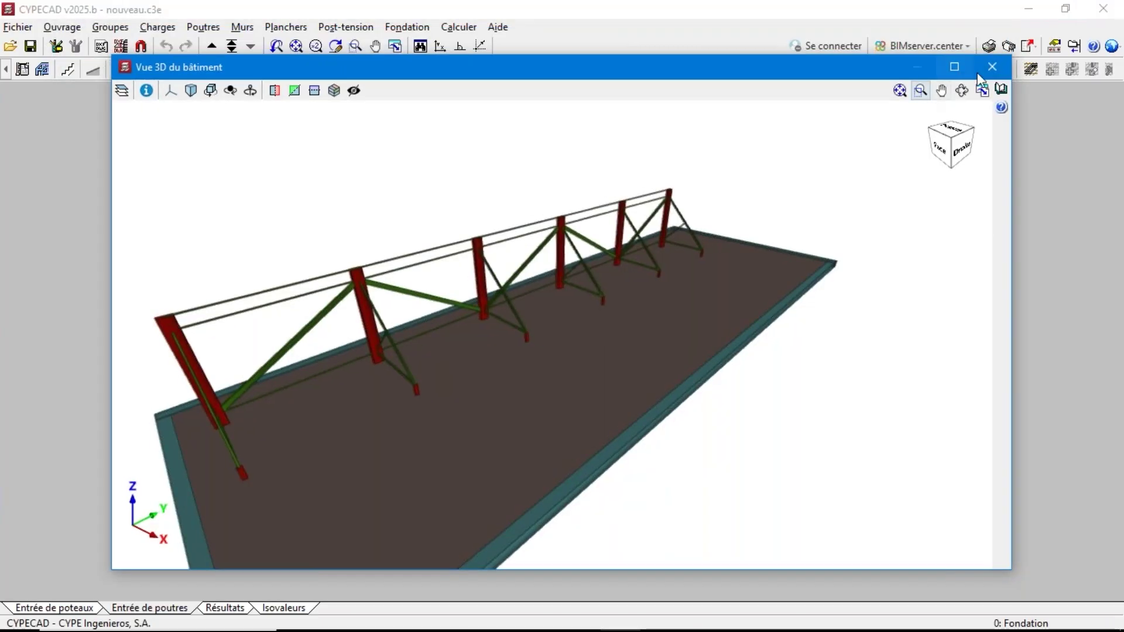
pyautogui.click(992, 67)
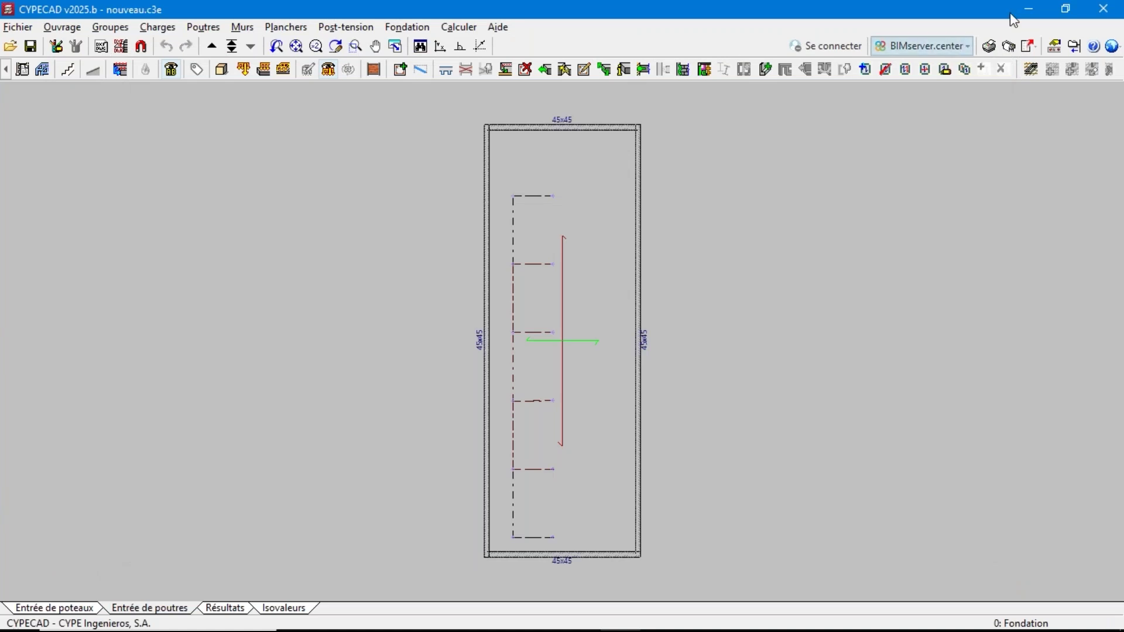